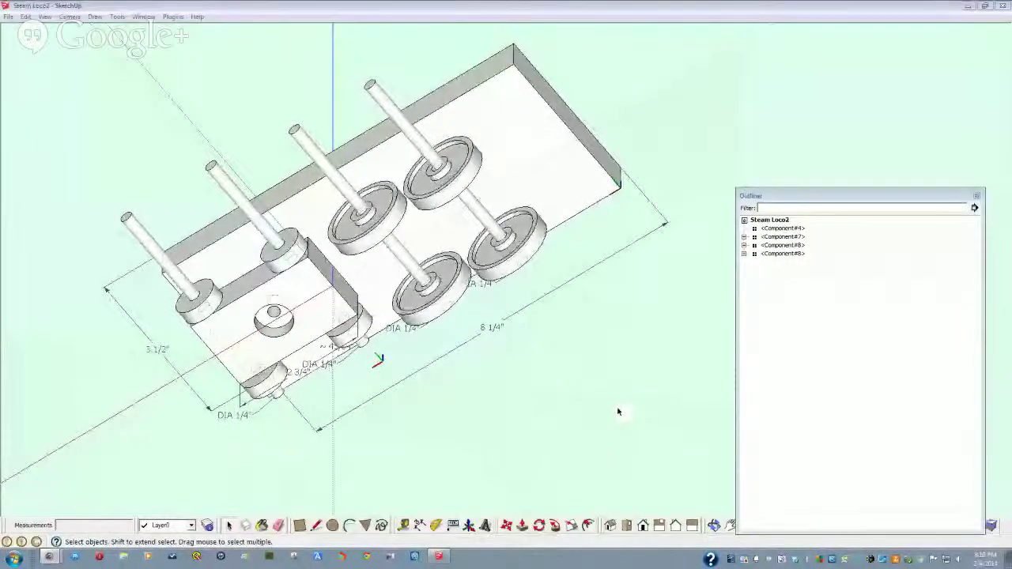
- Move the entire locomotive assembly so the bottom of a driving wheel sits on the origin
middle_click_drag(618, 411, 442, 369)
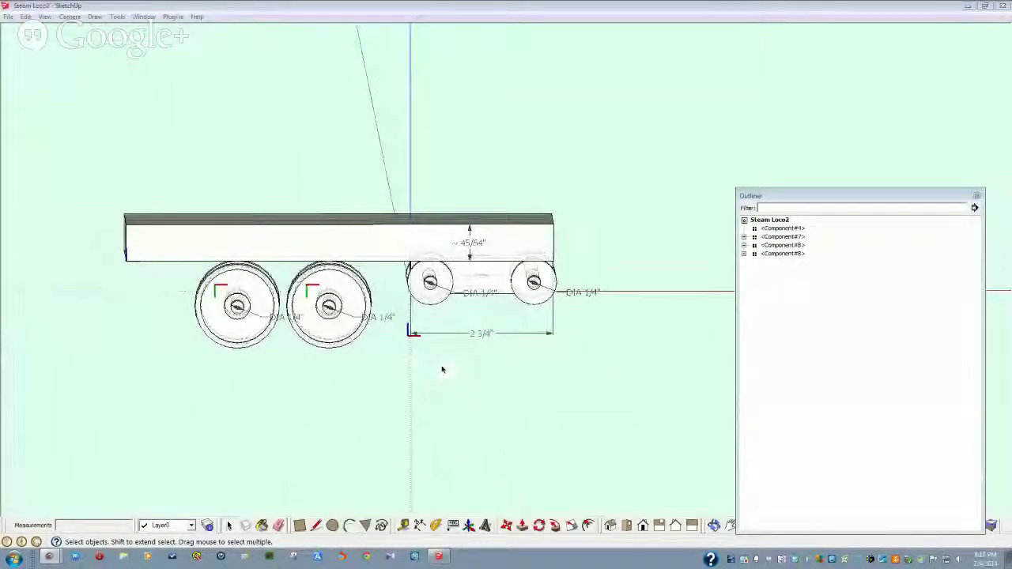
left_click_drag(622, 373, 83, 175)
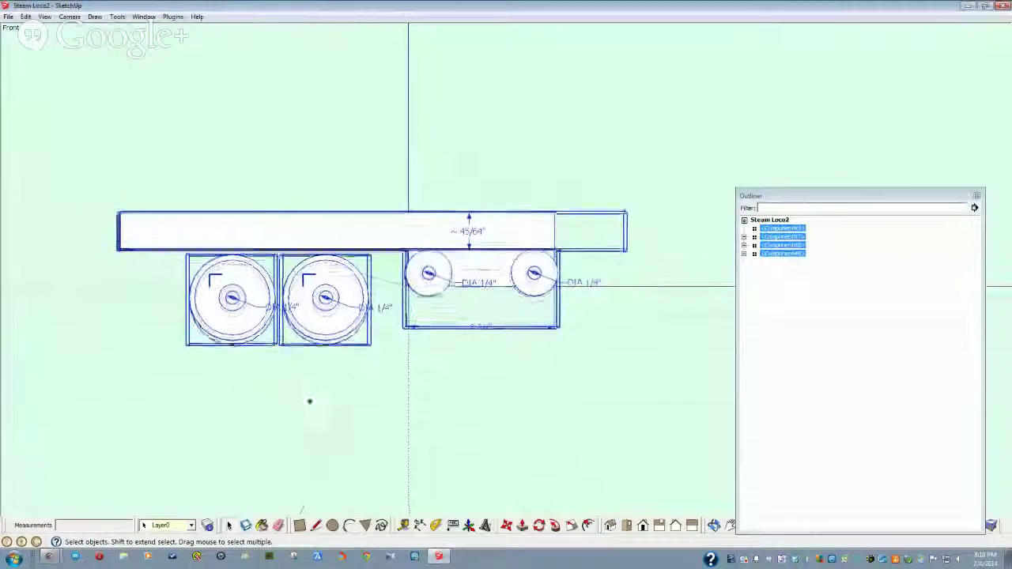
middle_click_drag(309, 401, 343, 440)
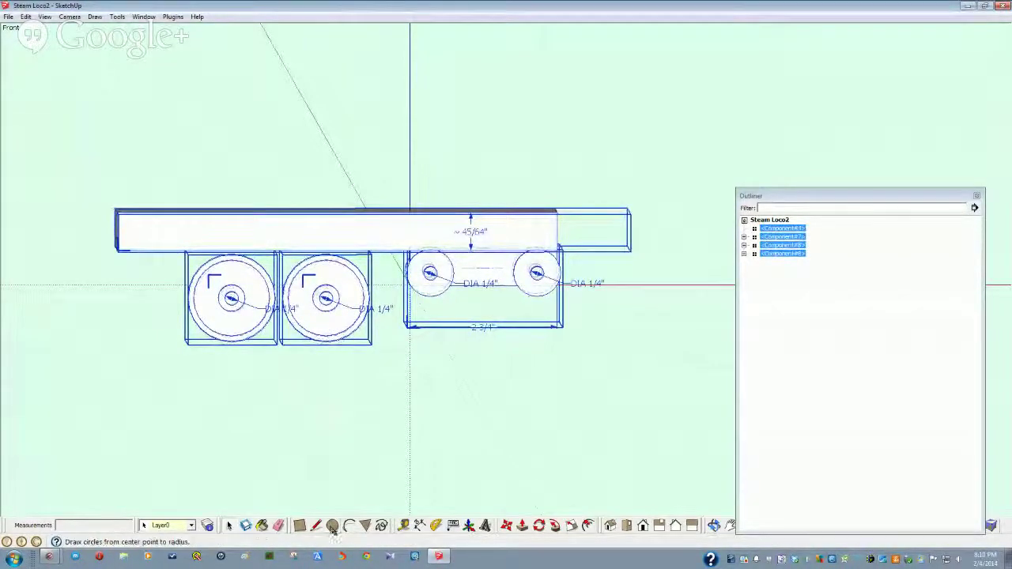
left_click(506, 526)
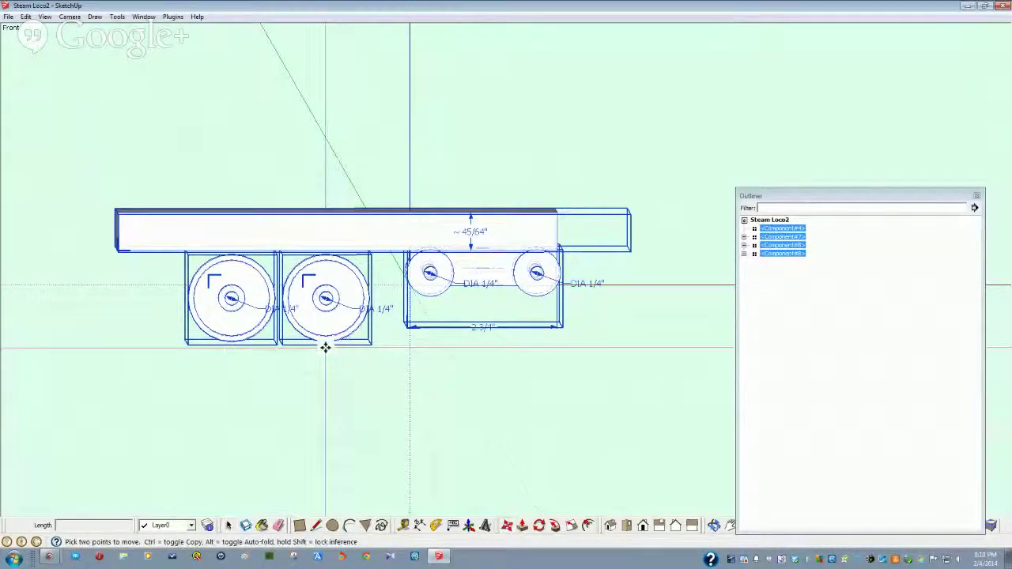
scroll(316, 354, "up", 1)
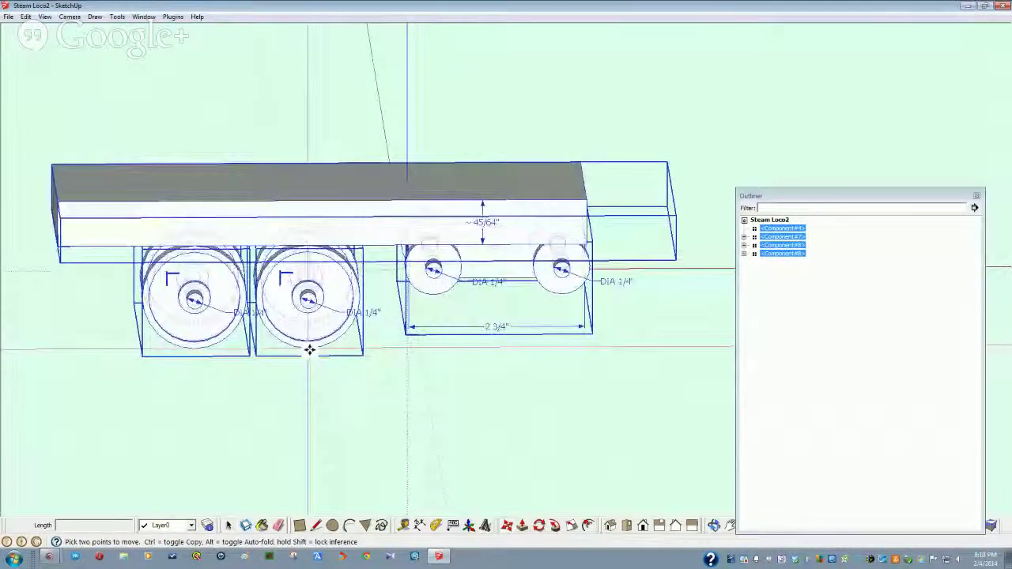
left_click(309, 349)
left_click(407, 271)
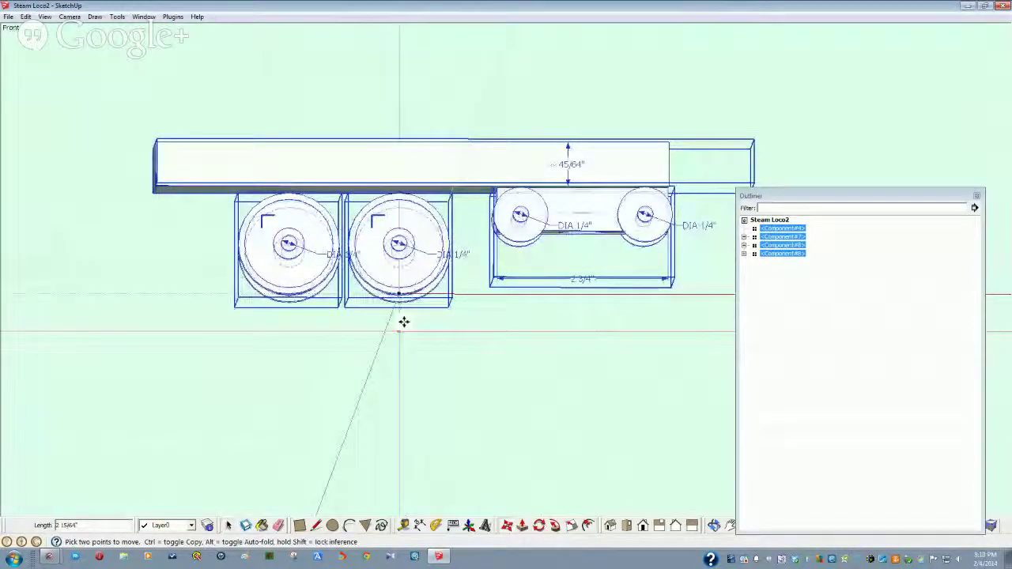
- Move the front wheel truck straight down by about 53/64", working from the right side view
middle_click_drag(451, 267, 475, 232)
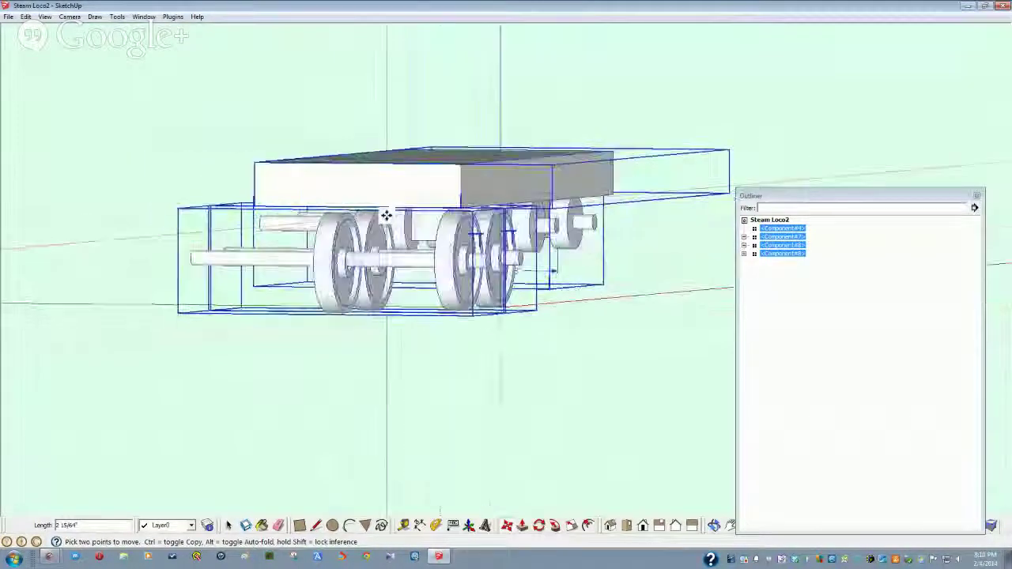
key("F7")
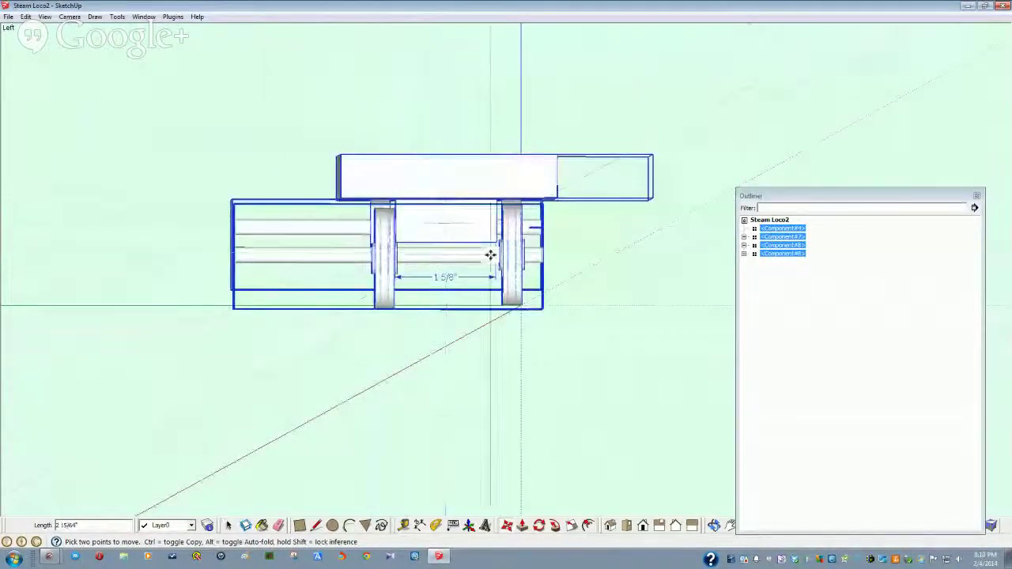
mouse_move(487, 215)
middle_mouse_down()
mouse_move(478, 283)
mouse_move(485, 273)
middle_mouse_up()
scroll(426, 291, "down", 1)
mouse_move(427, 291)
middle_mouse_down()
mouse_move(426, 256)
mouse_move(451, 240)
middle_mouse_up()
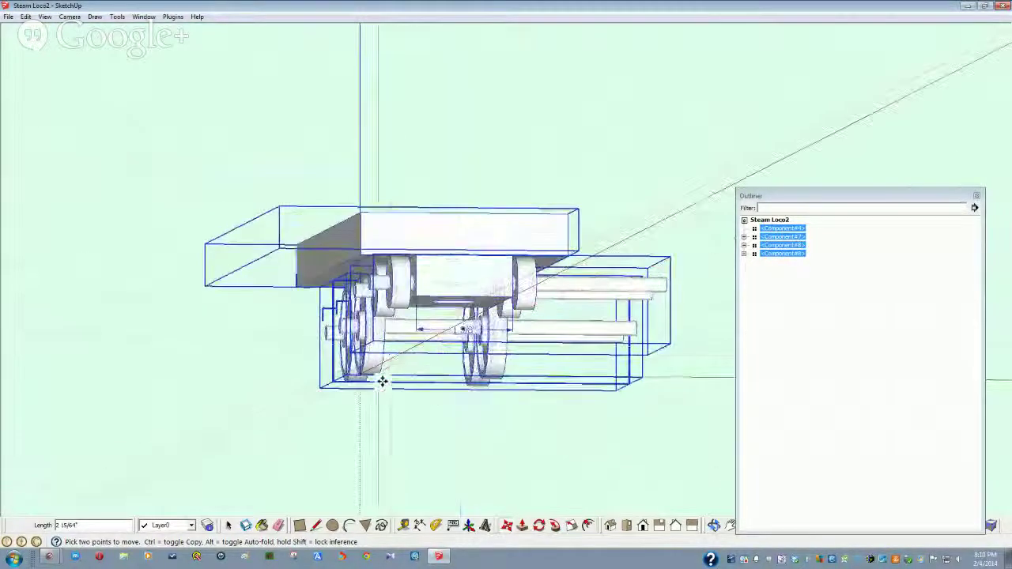
key("space")
left_click(409, 426)
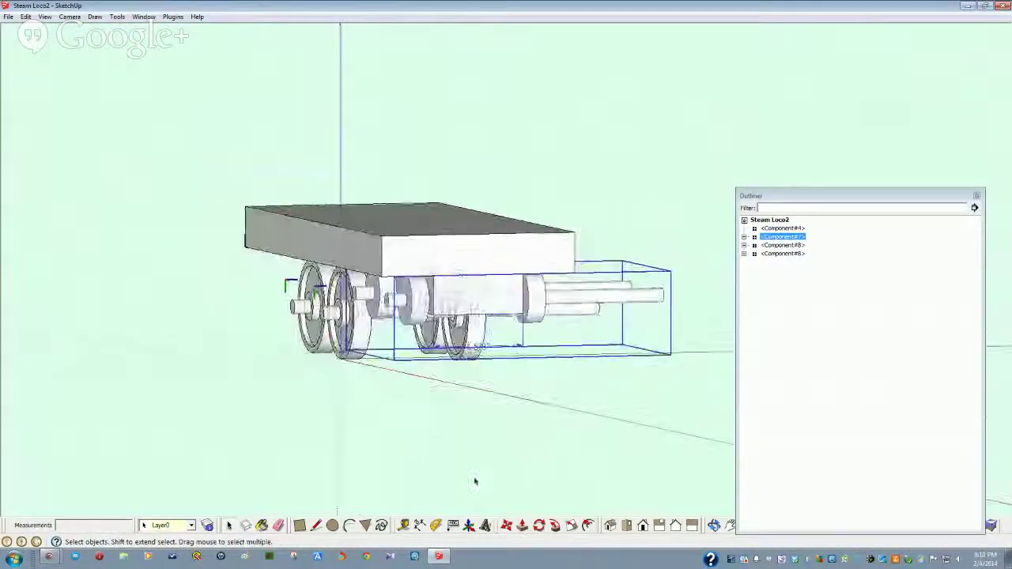
left_click(508, 527)
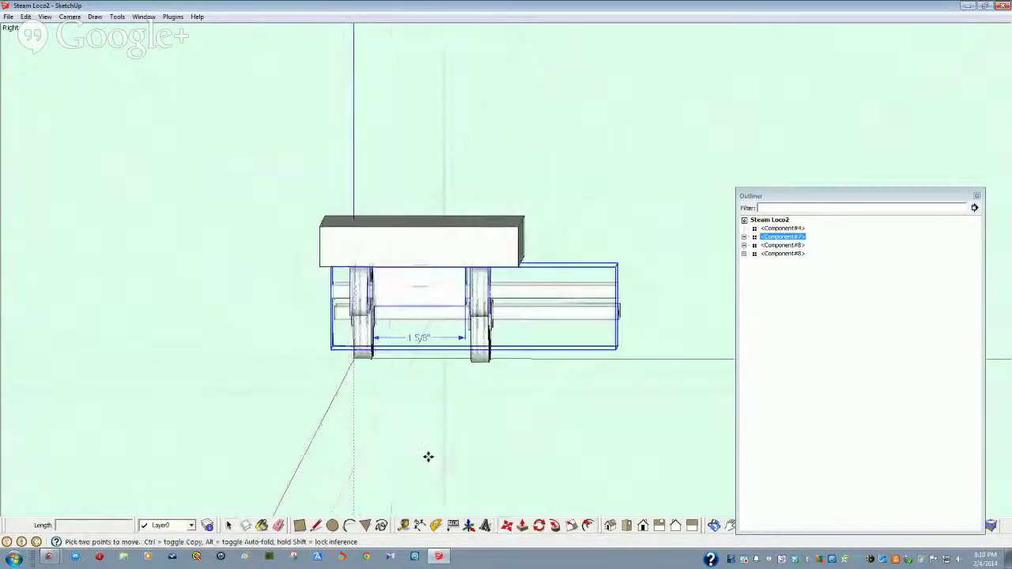
left_click(644, 528)
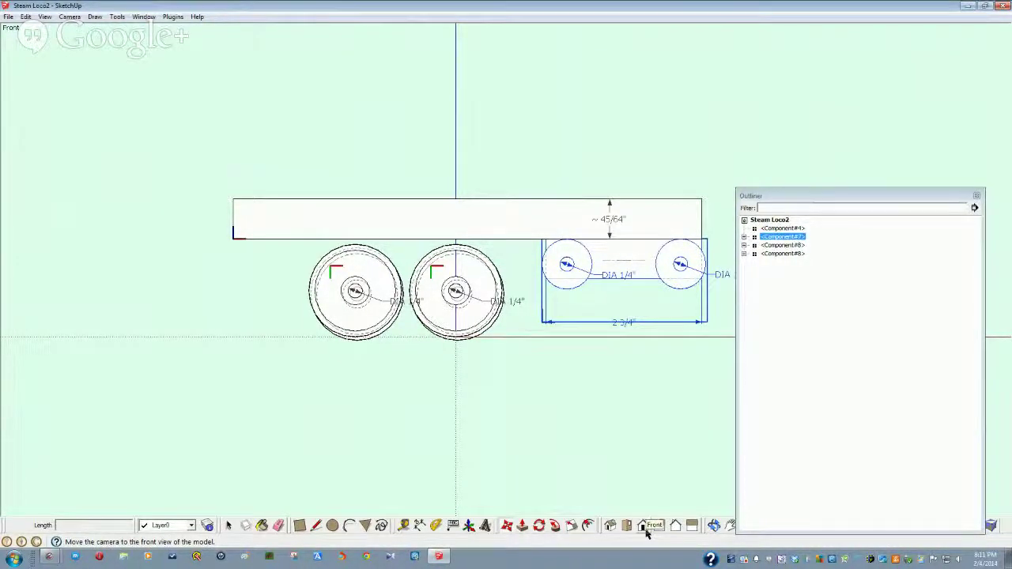
left_click(659, 526)
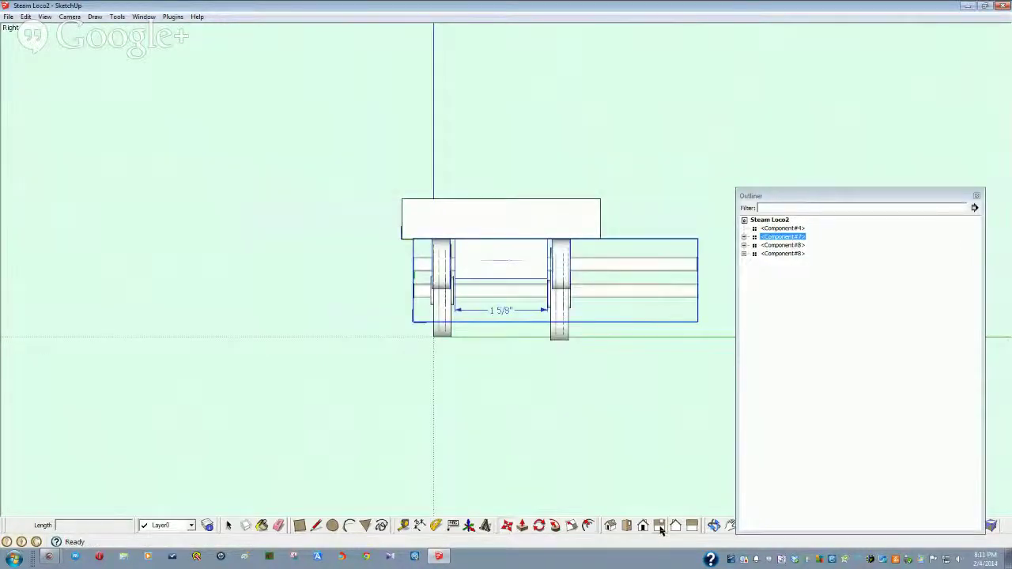
key("m")
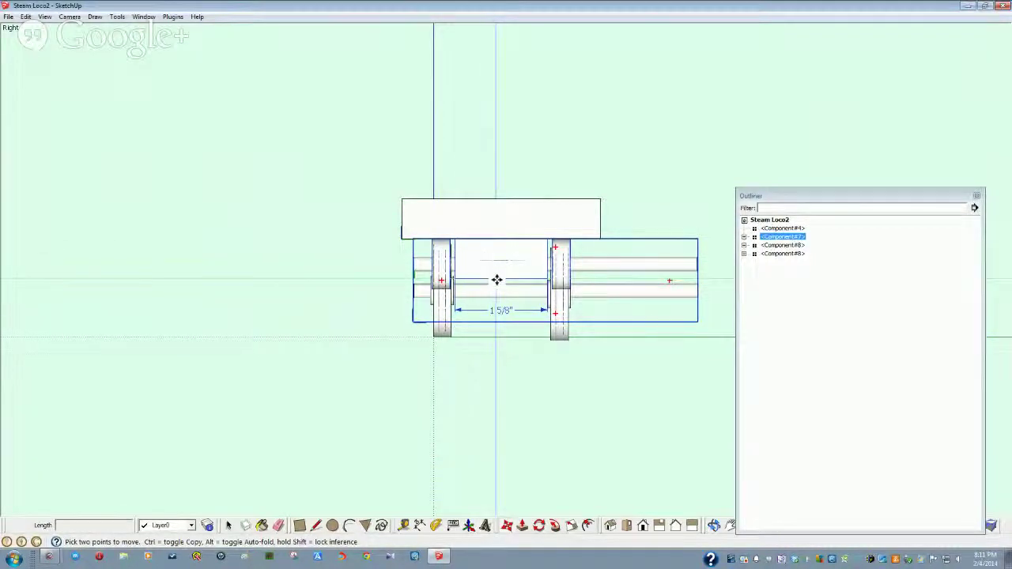
left_click(497, 279)
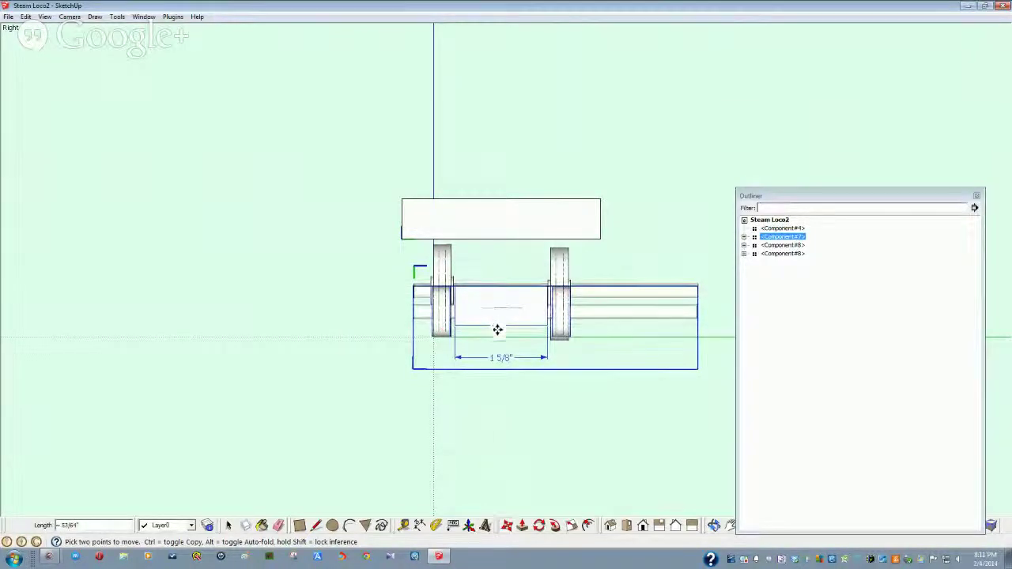
left_click(497, 330)
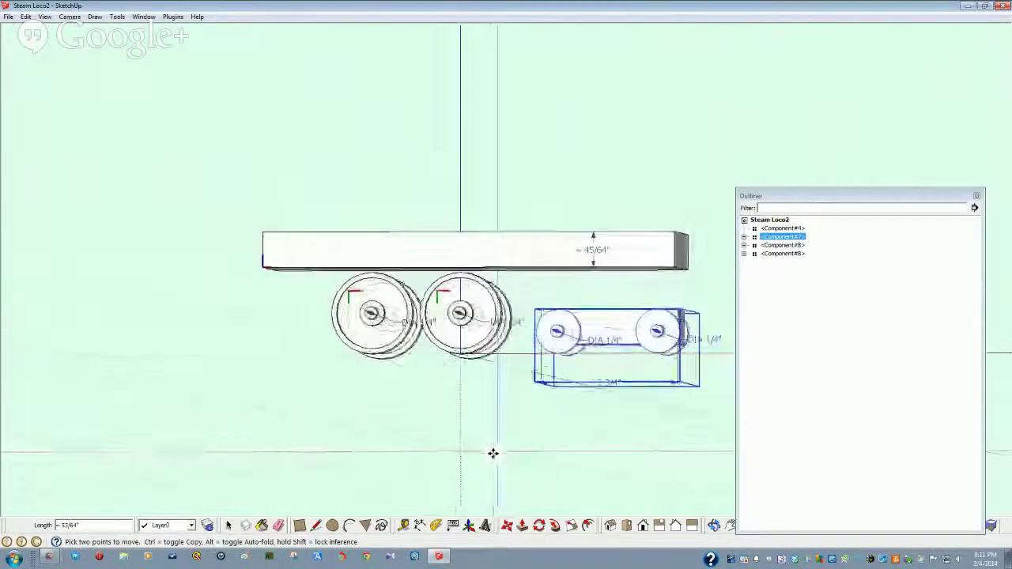
- Open the rearmost drive axle component for editing and select its wheel on the side where the axle extends farthest
key("F2")
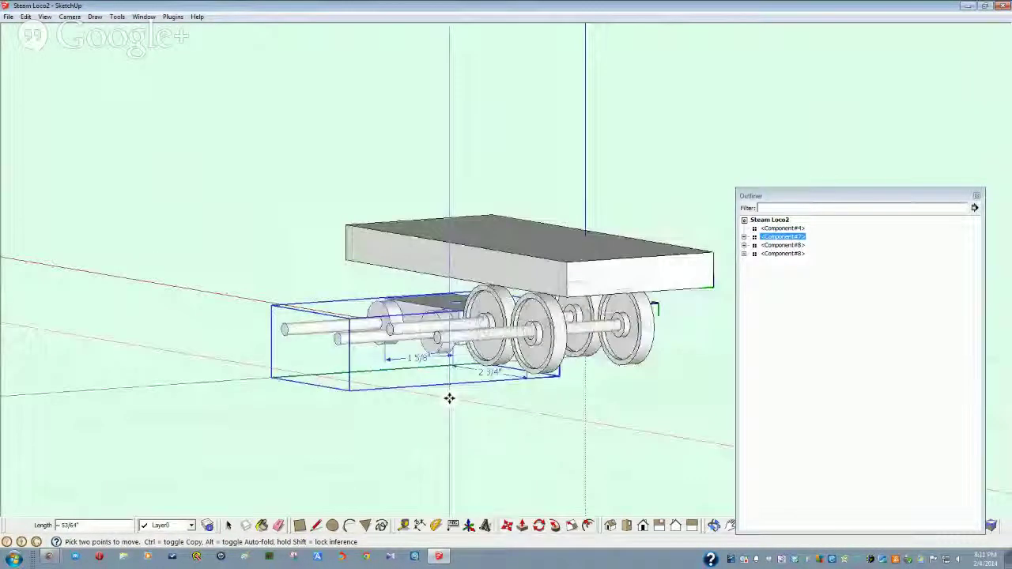
middle_click_drag(449, 398, 529, 402)
scroll(529, 401, "up", 3)
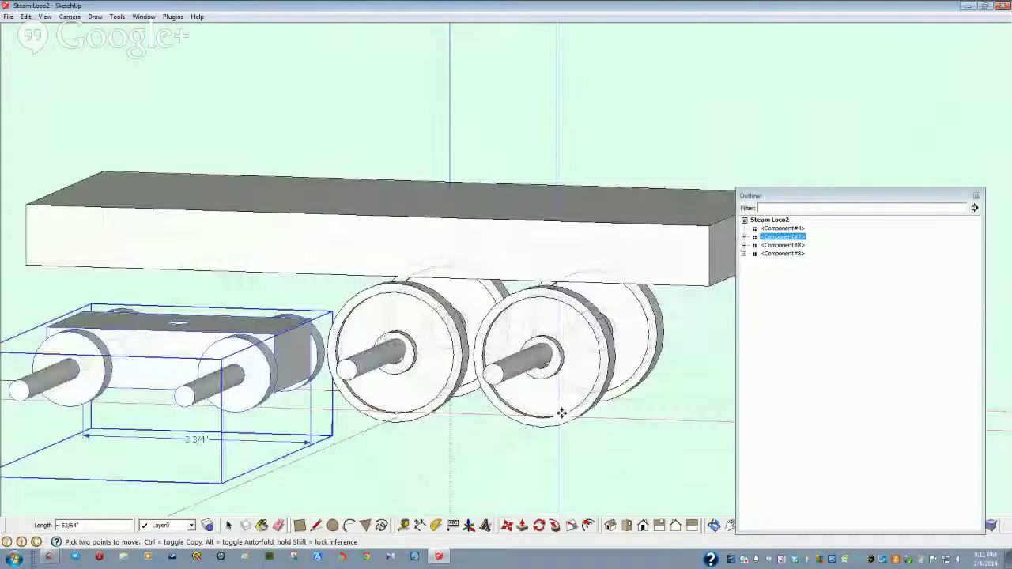
middle_click_drag(561, 413, 518, 432)
key("space")
left_click(518, 431)
double_click(519, 434)
left_click(520, 434)
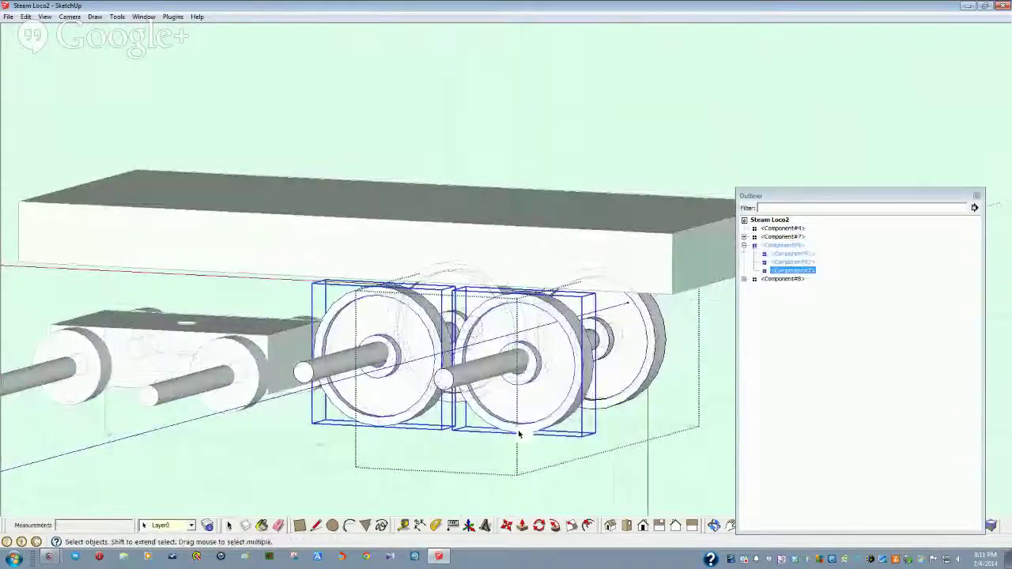
- Move the selected drive wheel off its axle by about 2 43/64" to expose its bore
scroll(520, 434, "up", 4)
scroll(518, 433, "up", 1)
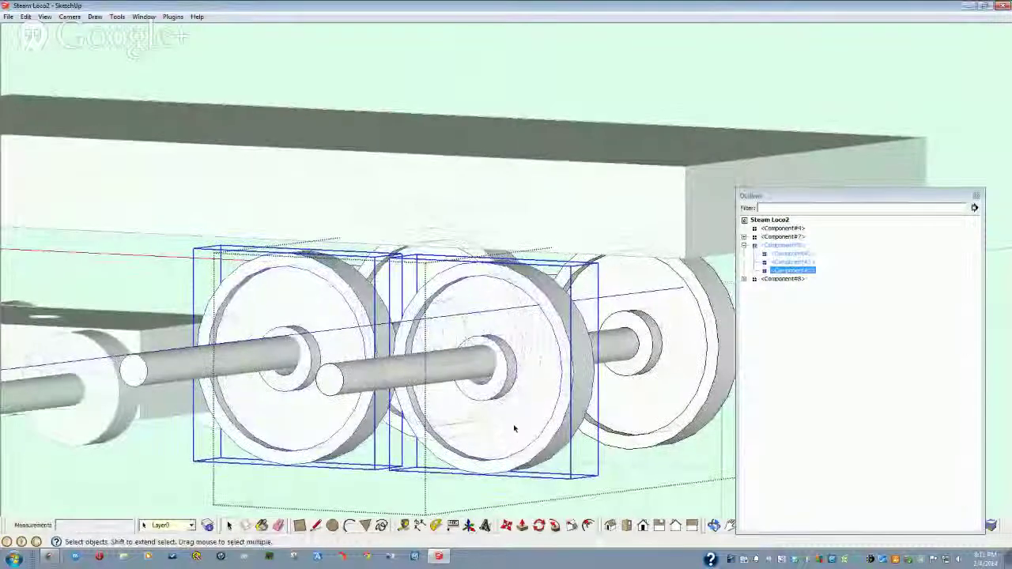
middle_click_drag(484, 414, 510, 418)
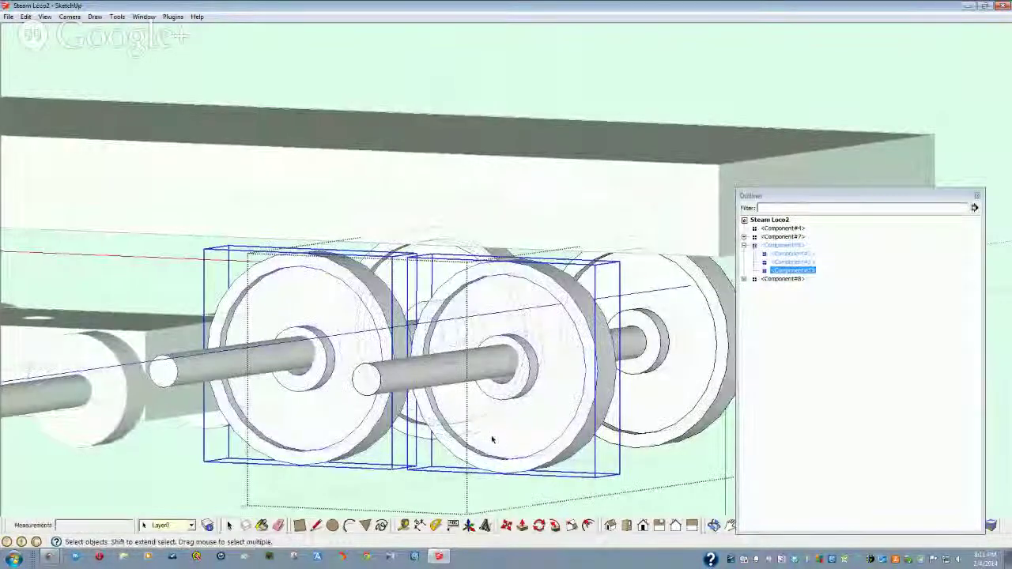
left_click(507, 529)
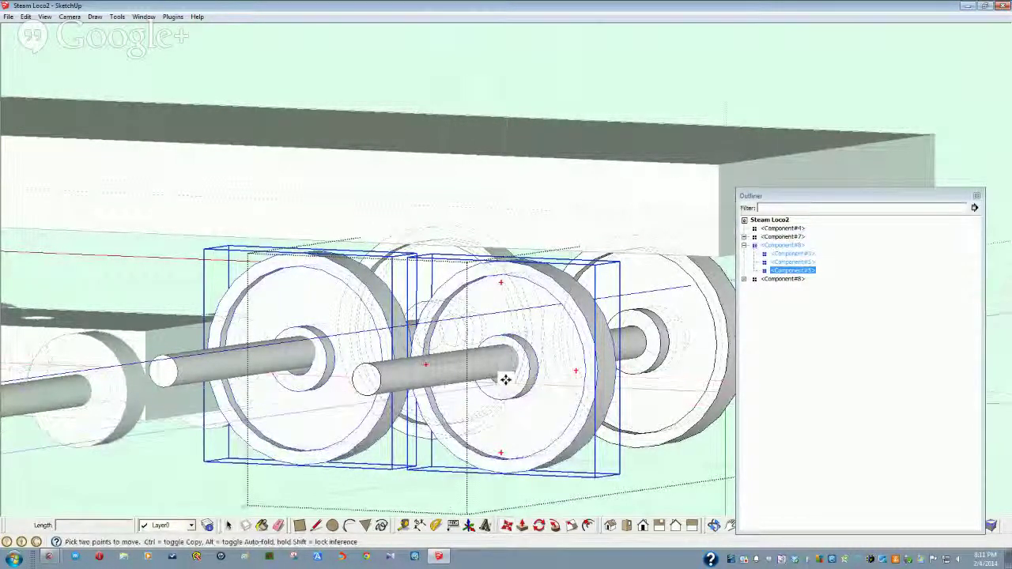
left_click(504, 385)
scroll(387, 476, "down", 3)
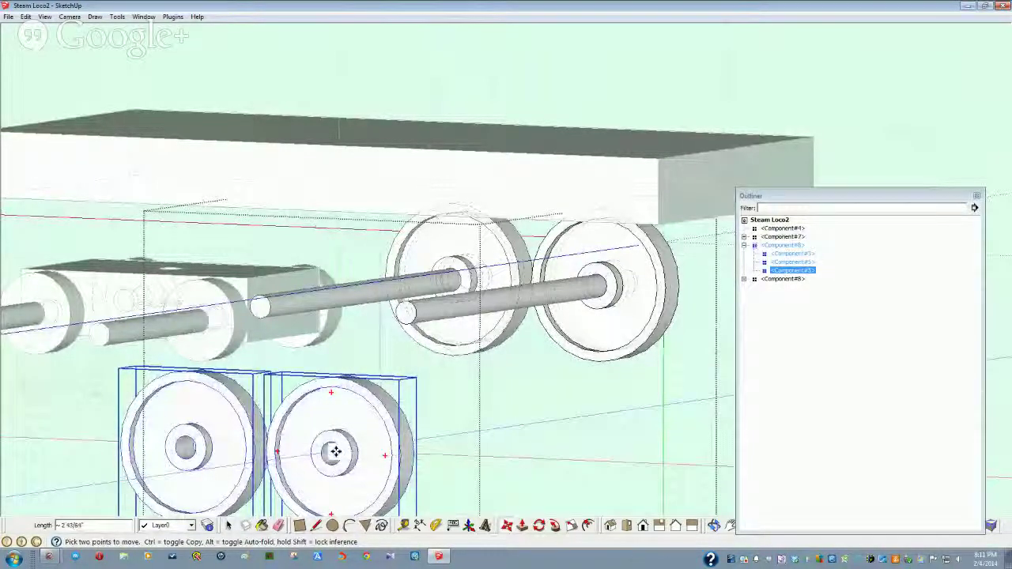
- Move the drive wheel from its bore centre onto the end of its axle
middle_click_drag(332, 453, 362, 441)
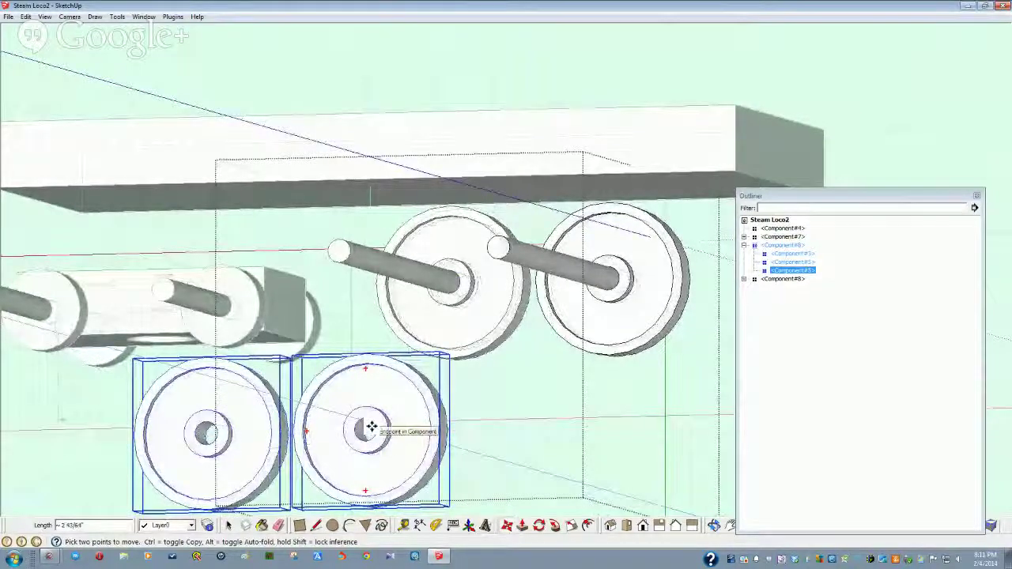
middle_click_drag(368, 425, 395, 409)
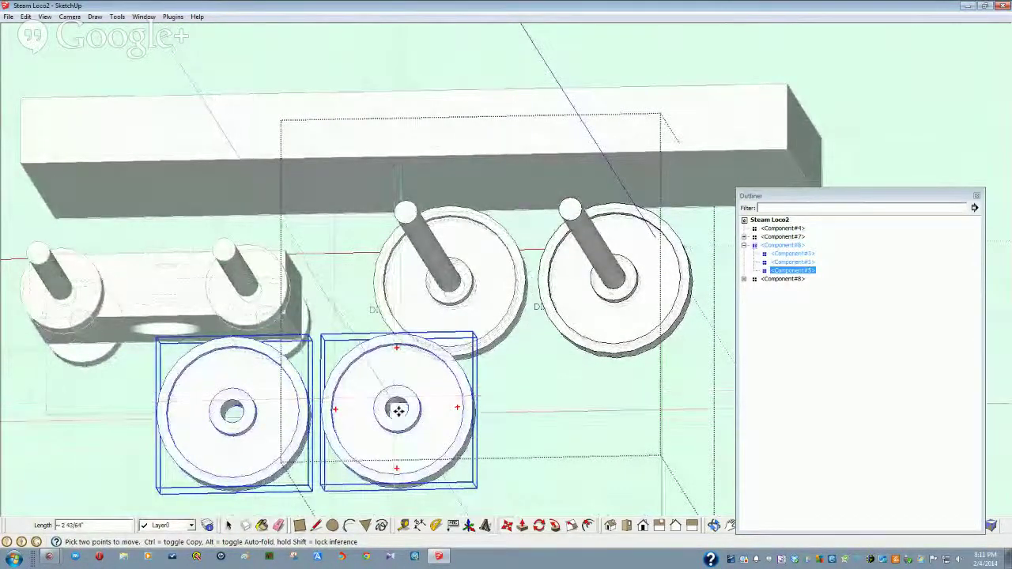
middle_click_drag(397, 409, 559, 281)
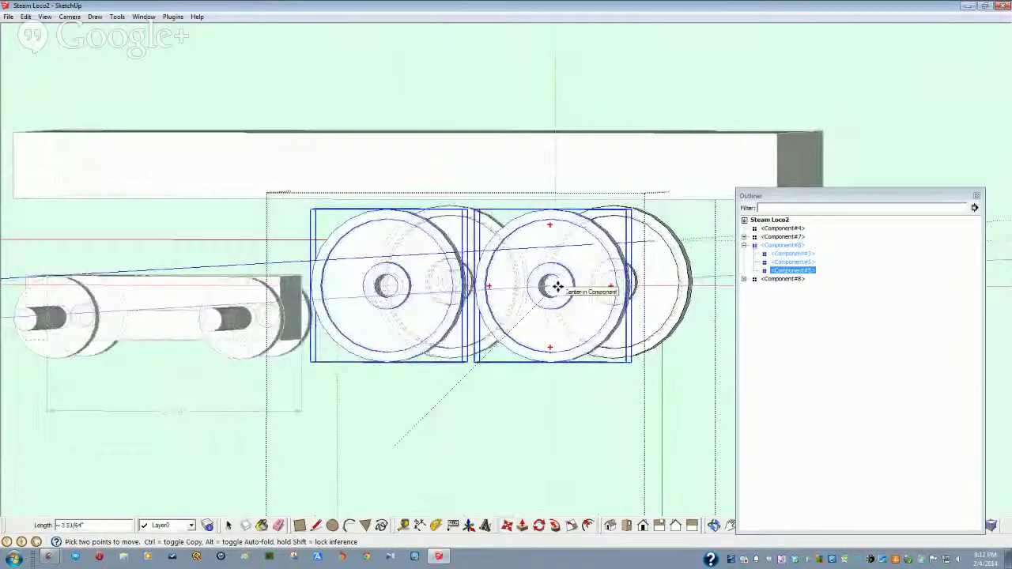
left_click(557, 287)
- Slide the drive wheel 2 15/32" inward along the axle
key("F7")
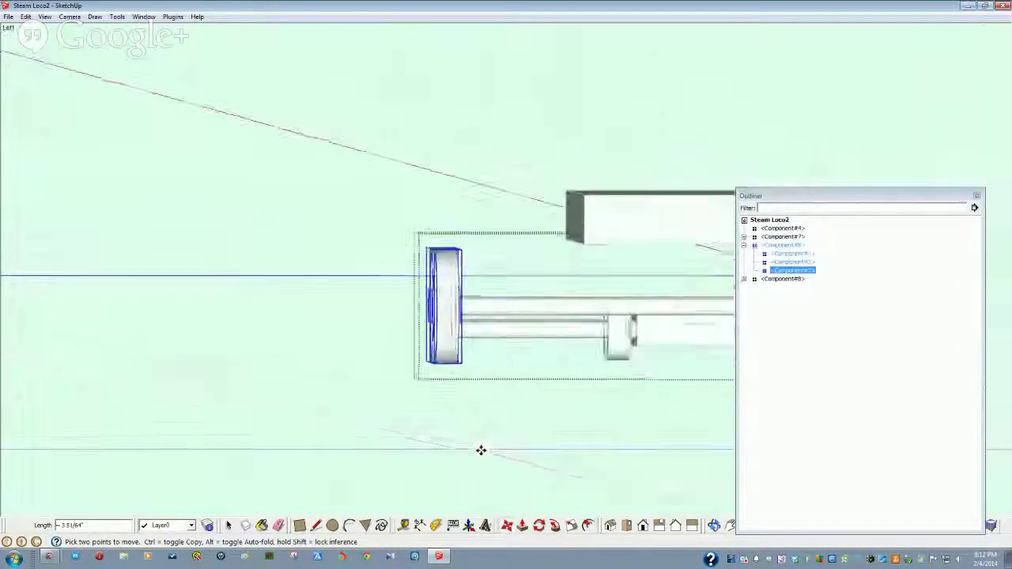
scroll(480, 449, "down", 3)
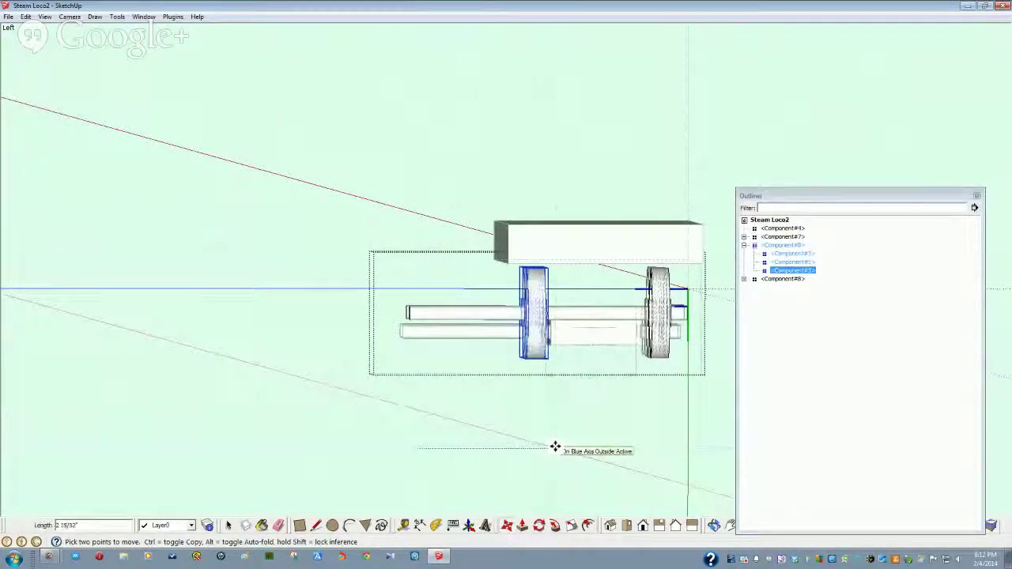
left_click(555, 446)
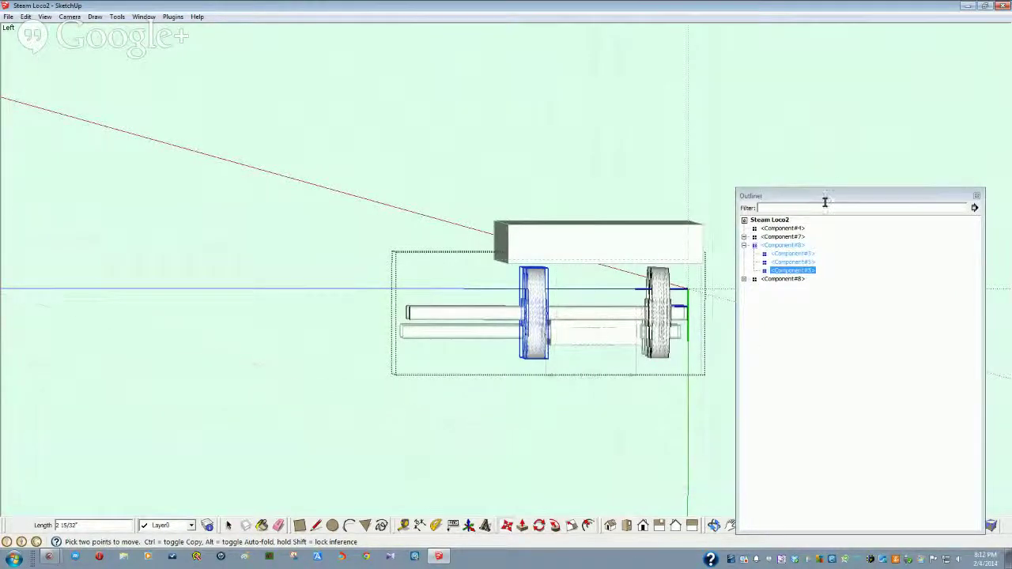
- Move the Outliner aside and shift the drive wheel about 9/64" along its axle, in line with the front truck wheel
left_click_drag(838, 194, 883, 81)
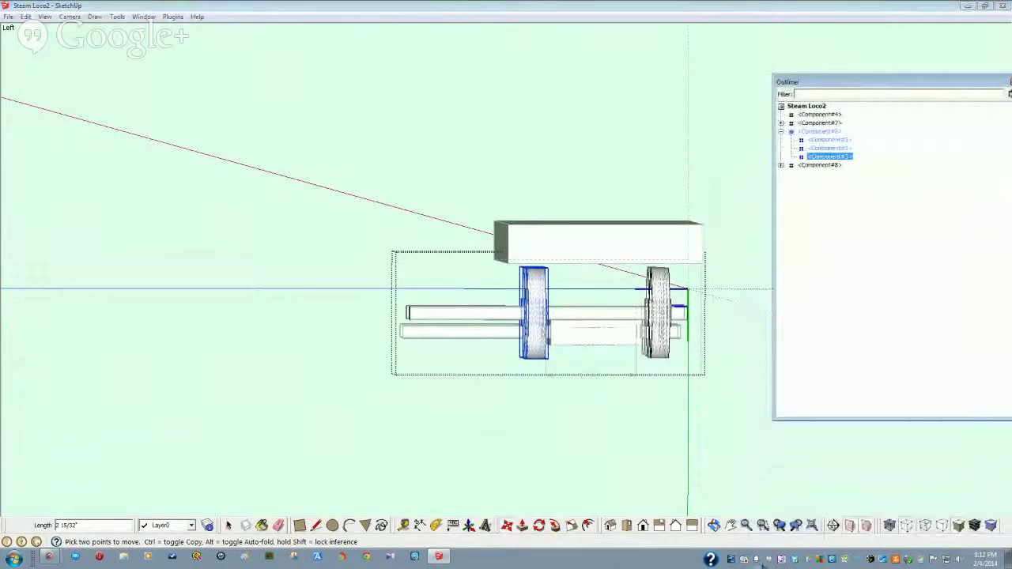
left_click(672, 528)
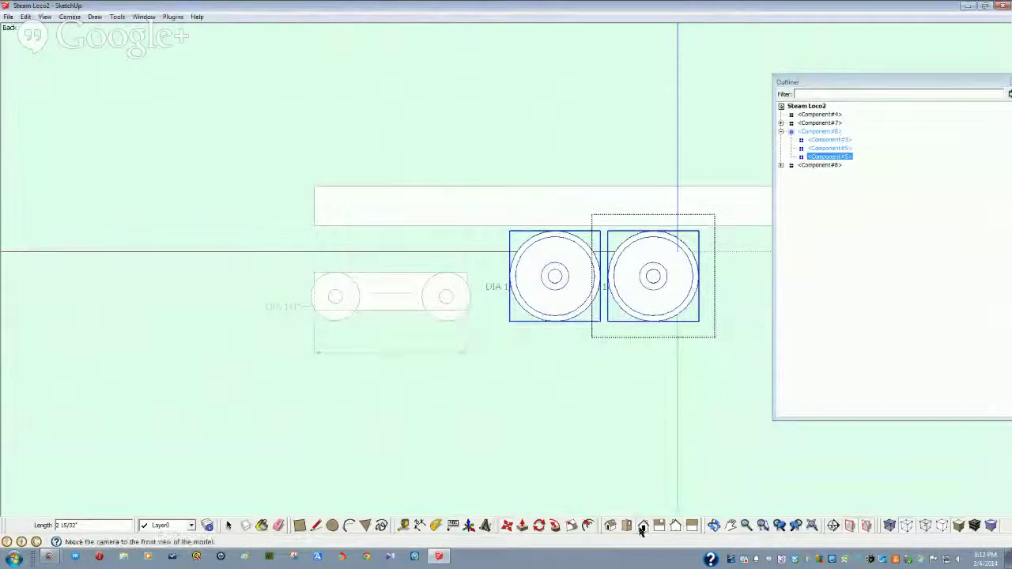
left_click(641, 530)
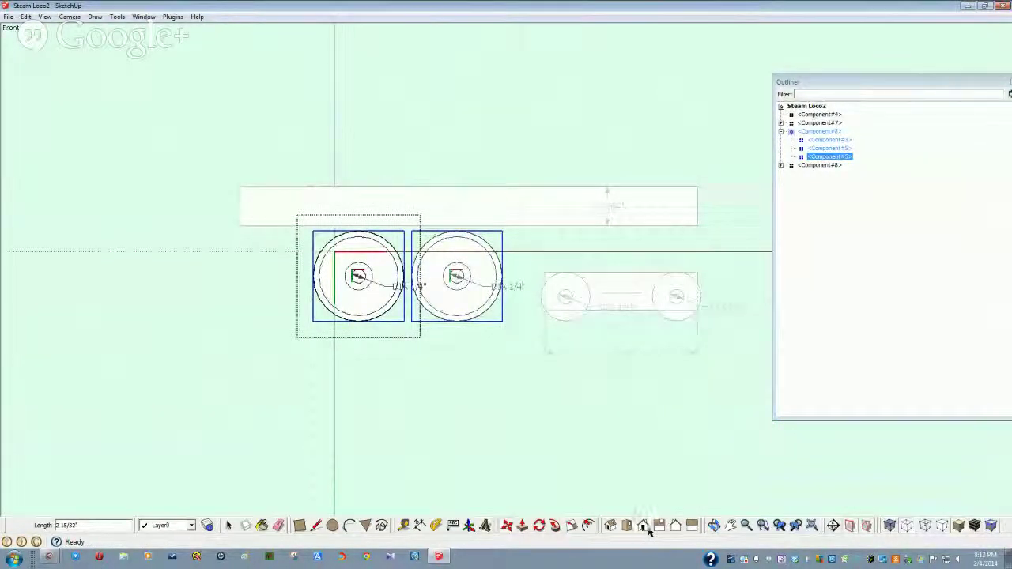
left_click(657, 534)
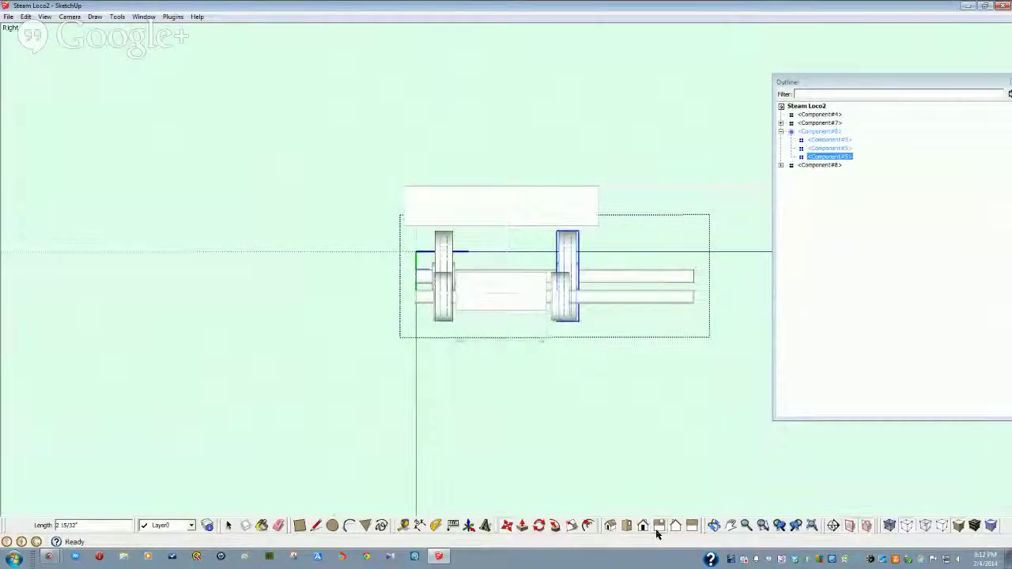
key("m")
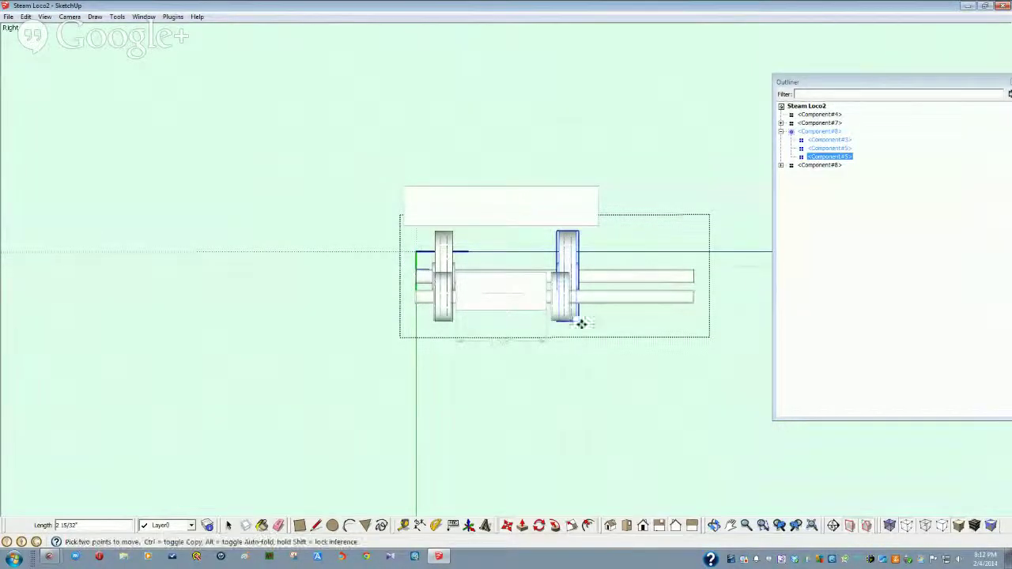
left_click(509, 527)
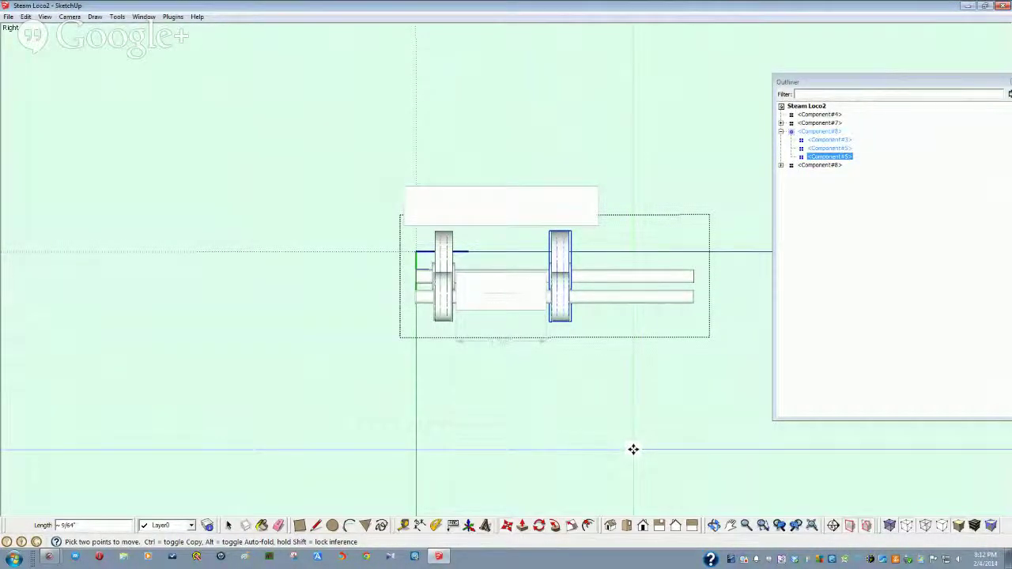
- Open the axle component nested in the front truck's wheel set for editing
key("space")
left_click(600, 299)
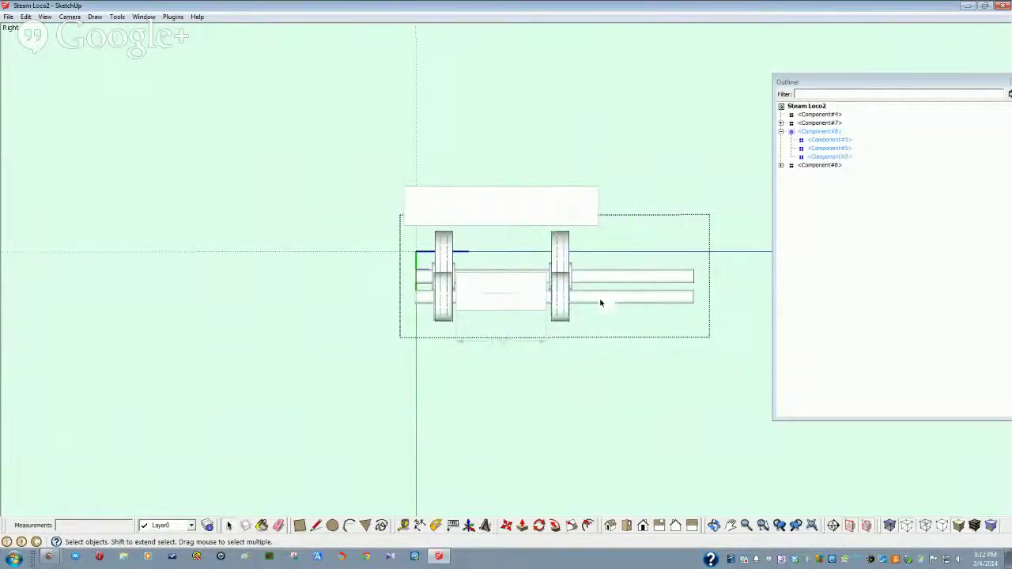
middle_click_drag(599, 300, 563, 343)
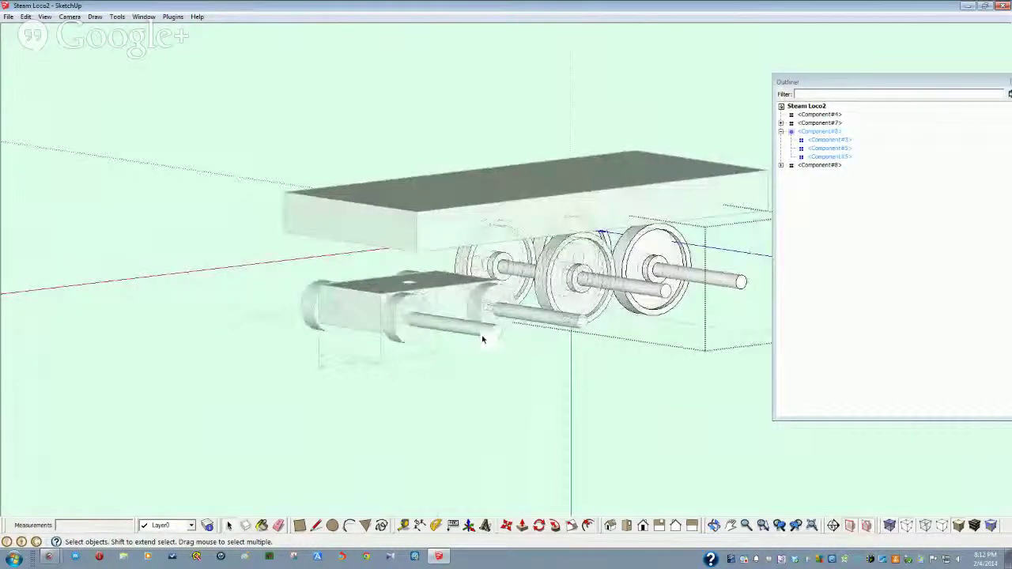
double_click(483, 338)
left_click(484, 334)
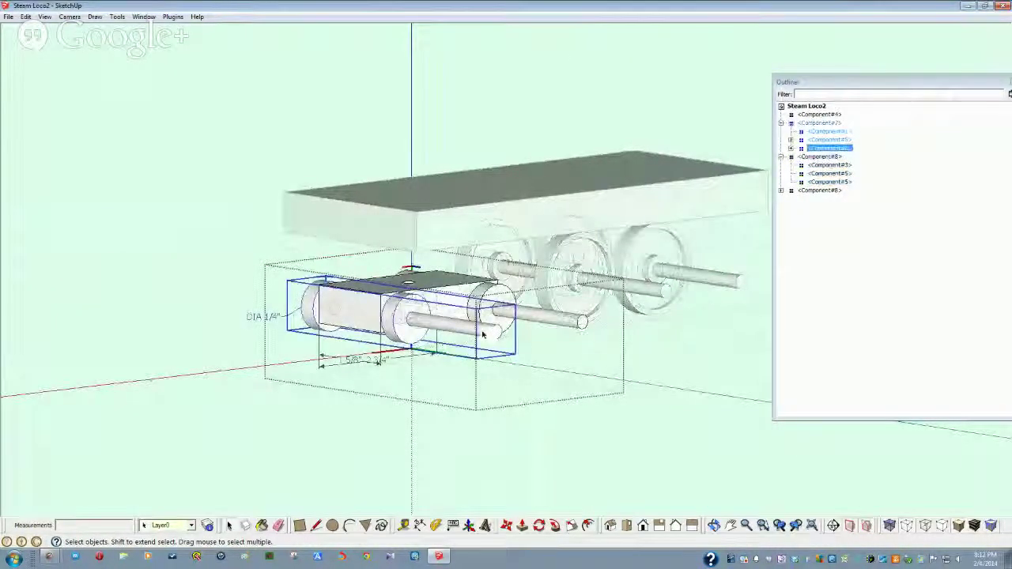
scroll(474, 336, "up", 2)
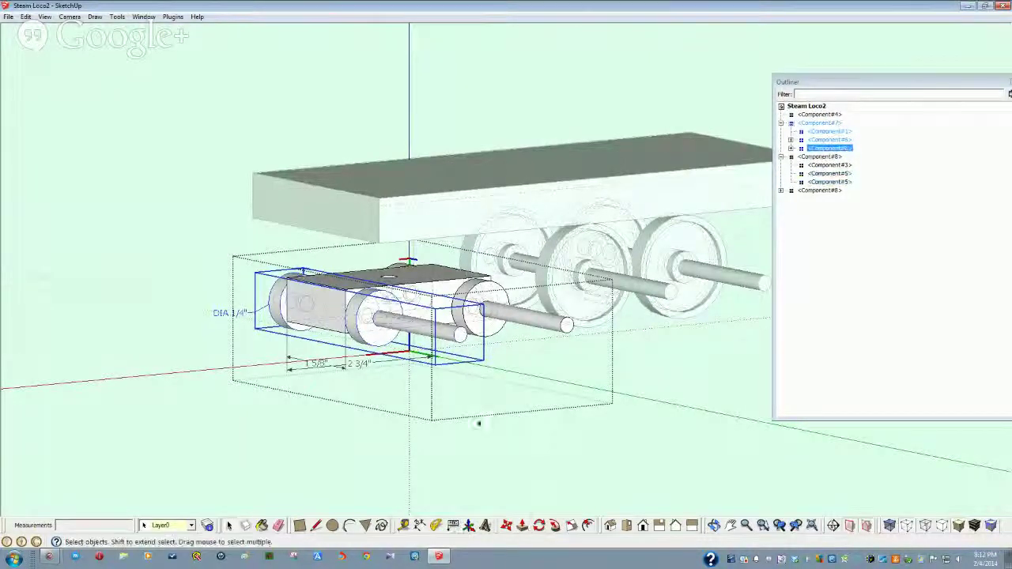
double_click(461, 339)
left_click(461, 338)
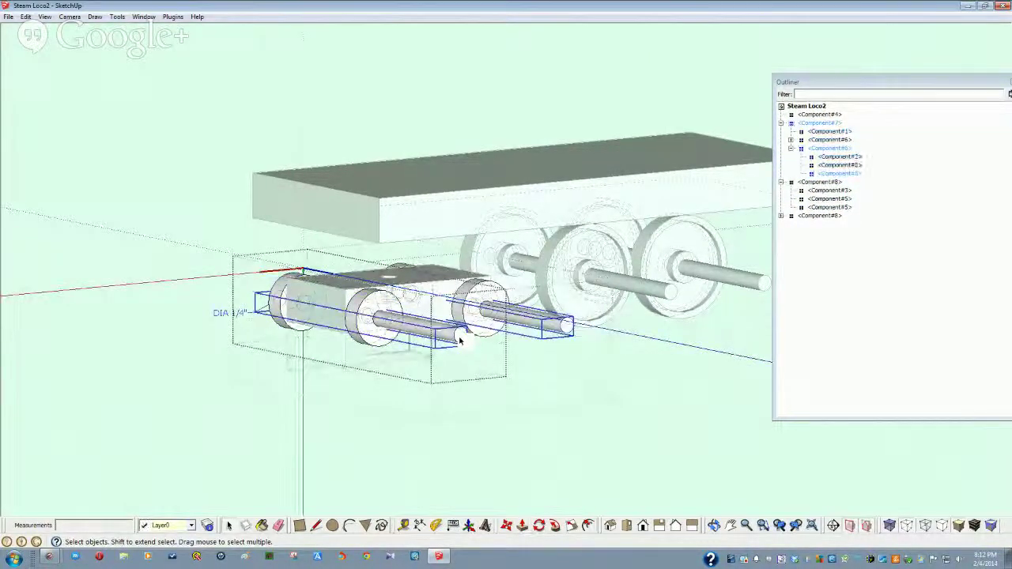
double_click(461, 338)
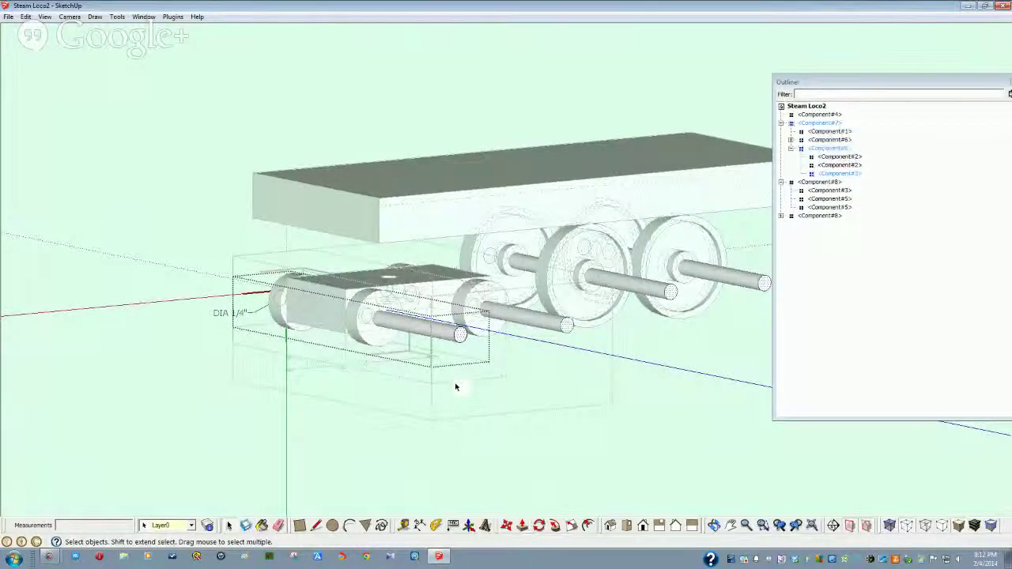
- Shorten the axle by pushing its long protruding end face in about 2 3/64" toward the wheel
left_click(524, 527)
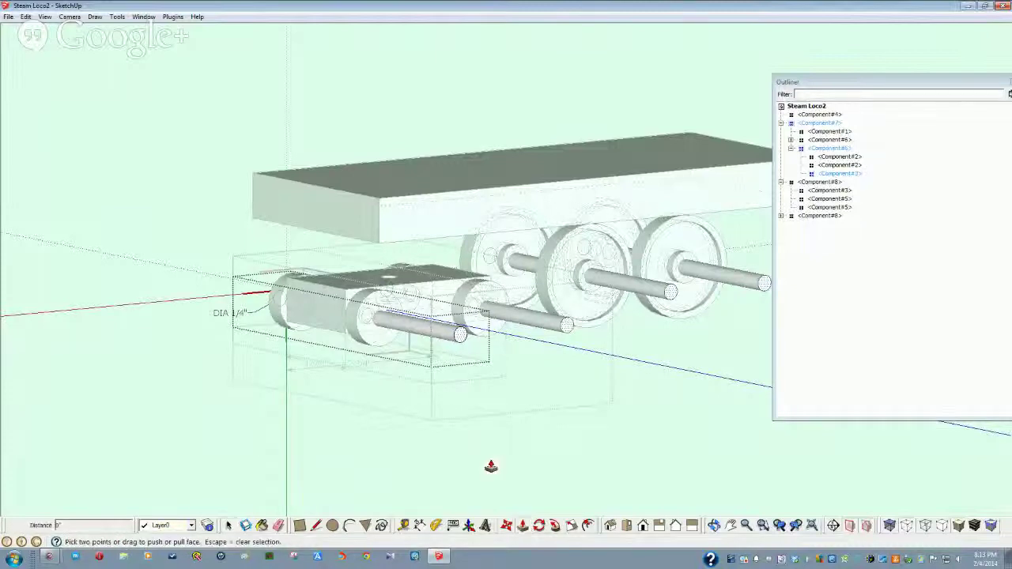
left_click(463, 337)
middle_click_drag(383, 329, 554, 333)
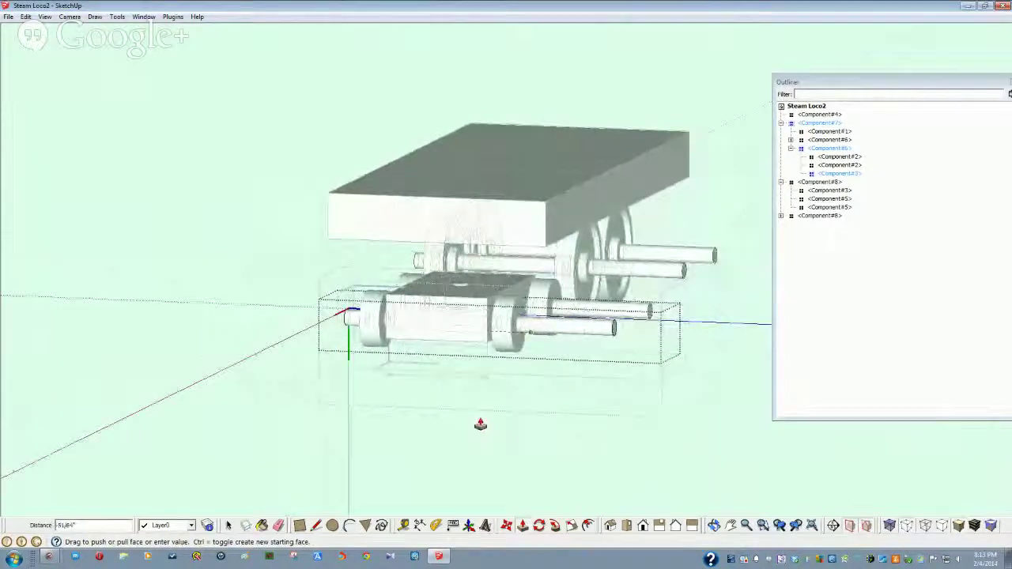
left_click(395, 472)
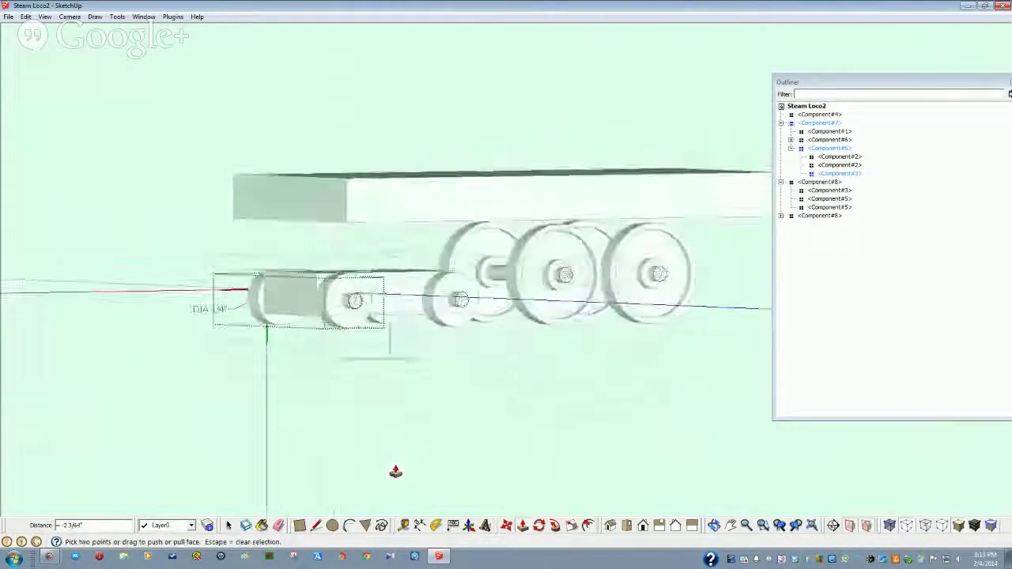
middle_click_drag(395, 472, 416, 427)
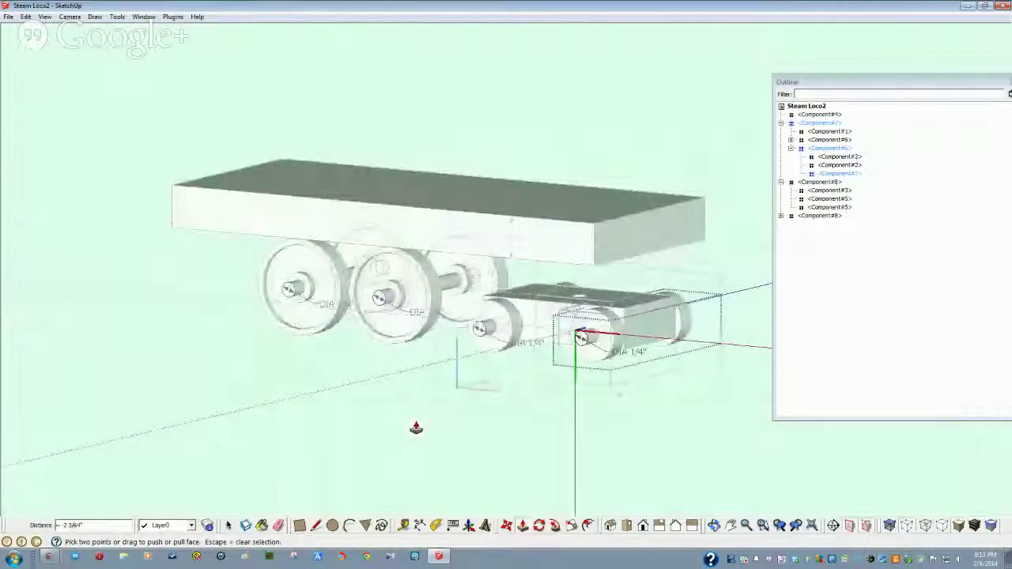
key("space")
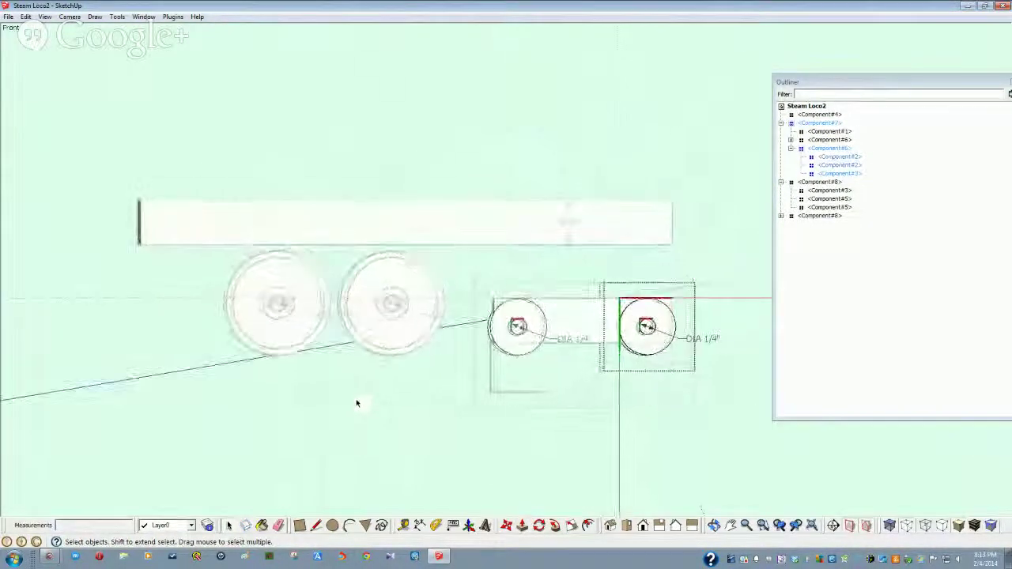
middle_click_drag(355, 403, 708, 240)
key("F5")
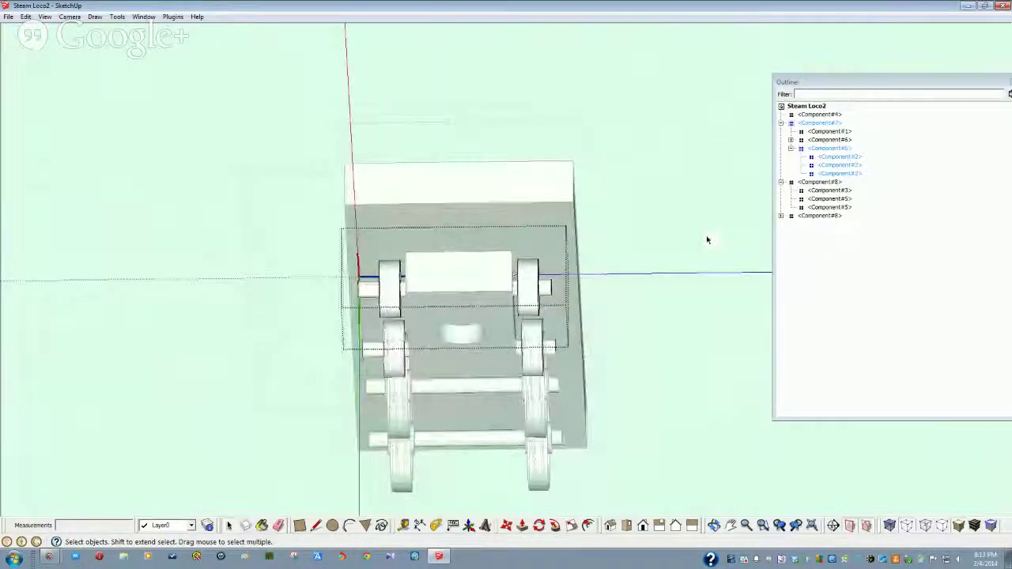
- Hide the front truck and both drive wheel sets so only the body slab shows
left_click(823, 122)
left_click(533, 195)
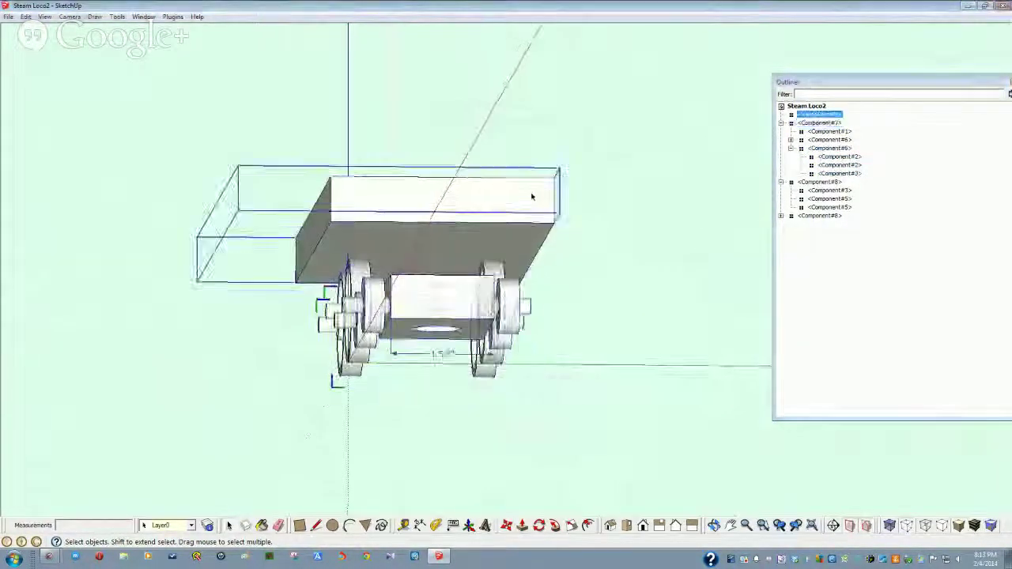
middle_click_drag(532, 196, 749, 139)
left_click(820, 123)
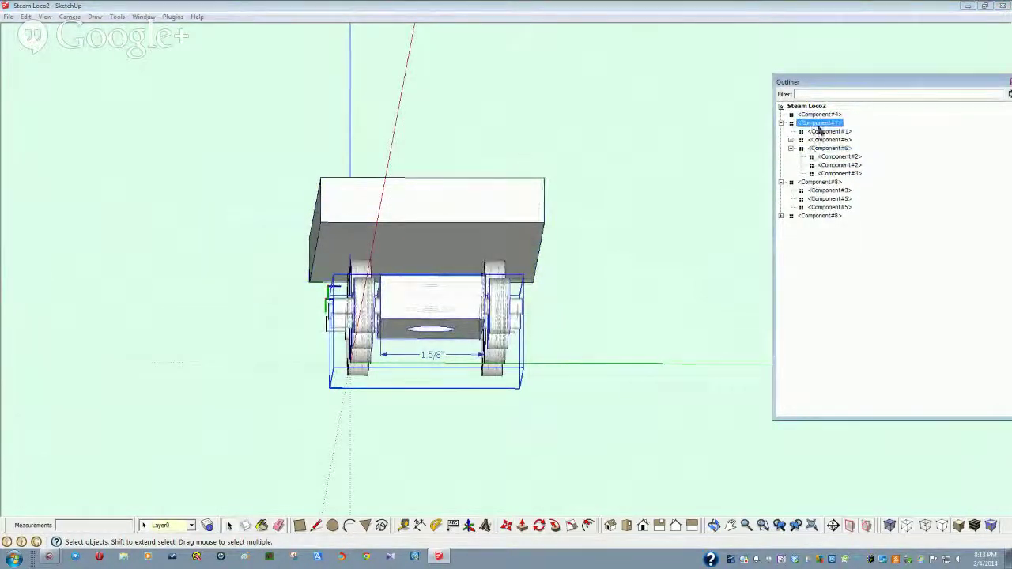
left_click(820, 140)
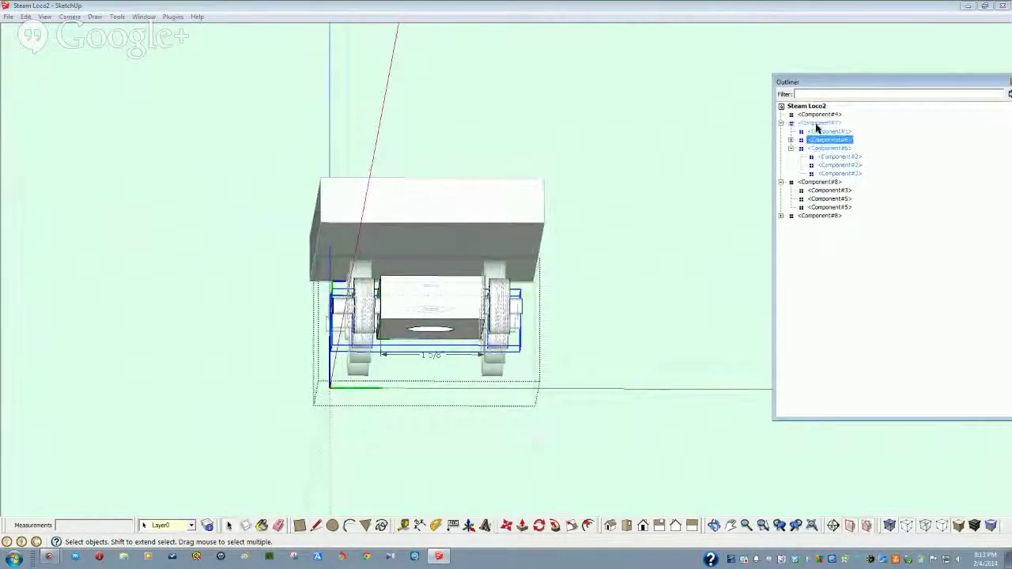
left_click(818, 124)
left_click(818, 182, "ctrl")
left_click(815, 216, "ctrl")
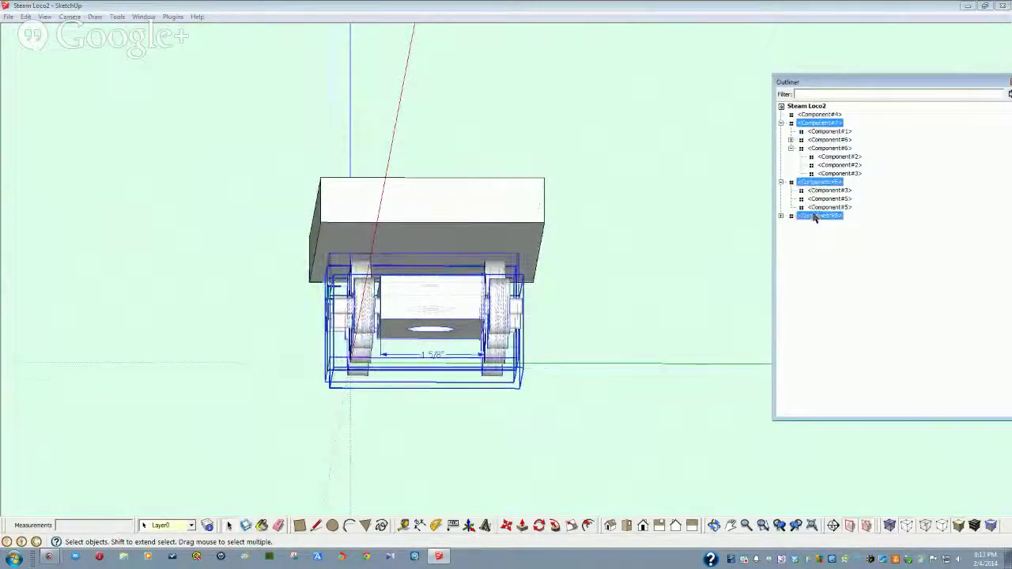
right_click(816, 216)
left_click(842, 243)
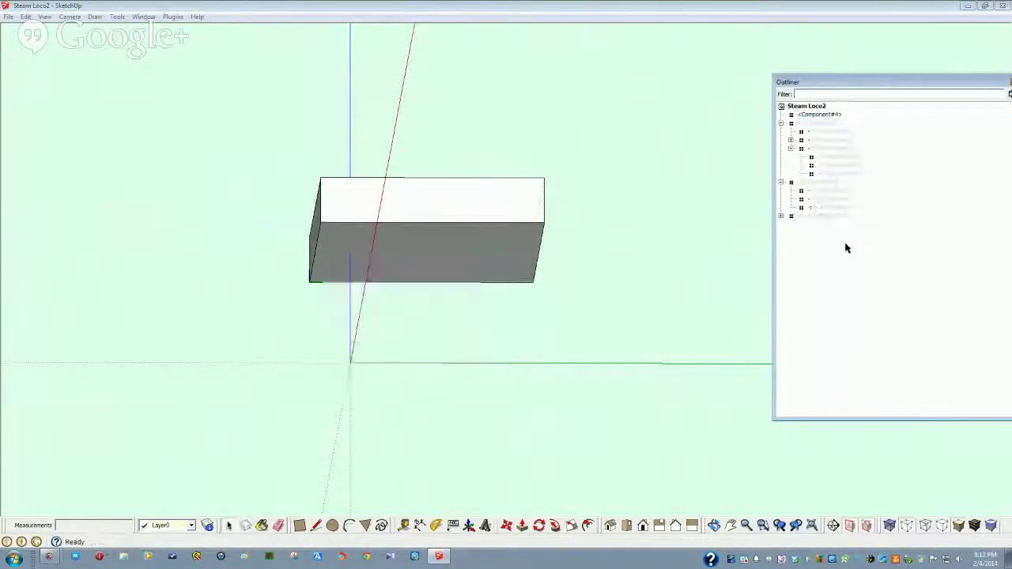
- Draw a full-length rectangle on the underside of the body slab, inset from both long sides
left_click(442, 246)
scroll(440, 246, "up", 6)
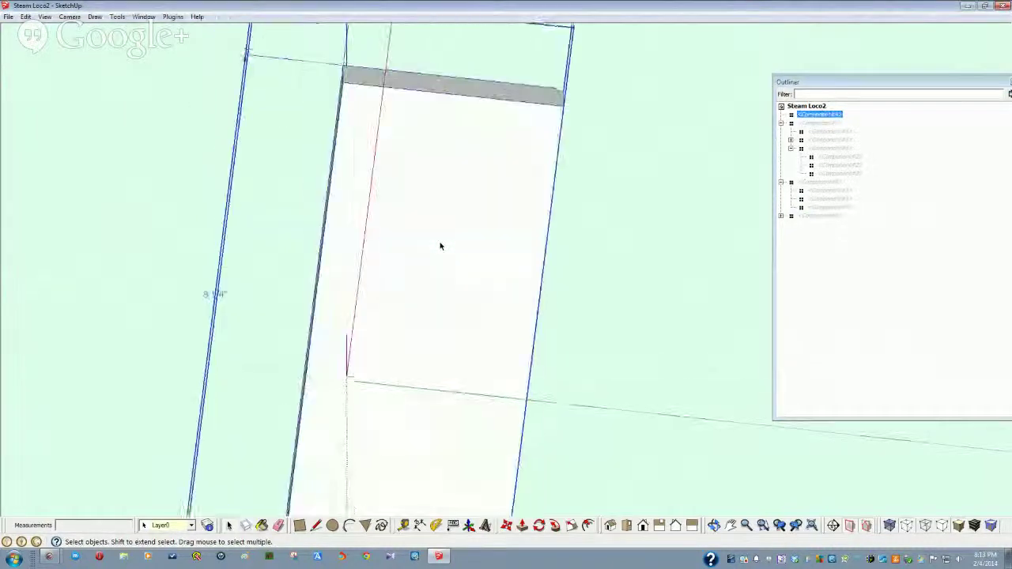
middle_click_drag(440, 243, 459, 361)
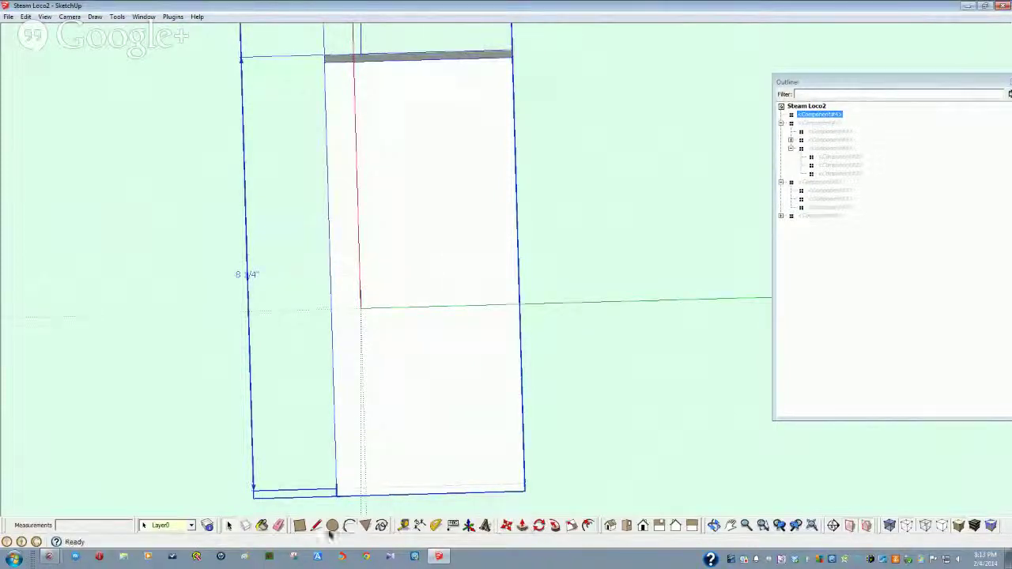
left_click(300, 525)
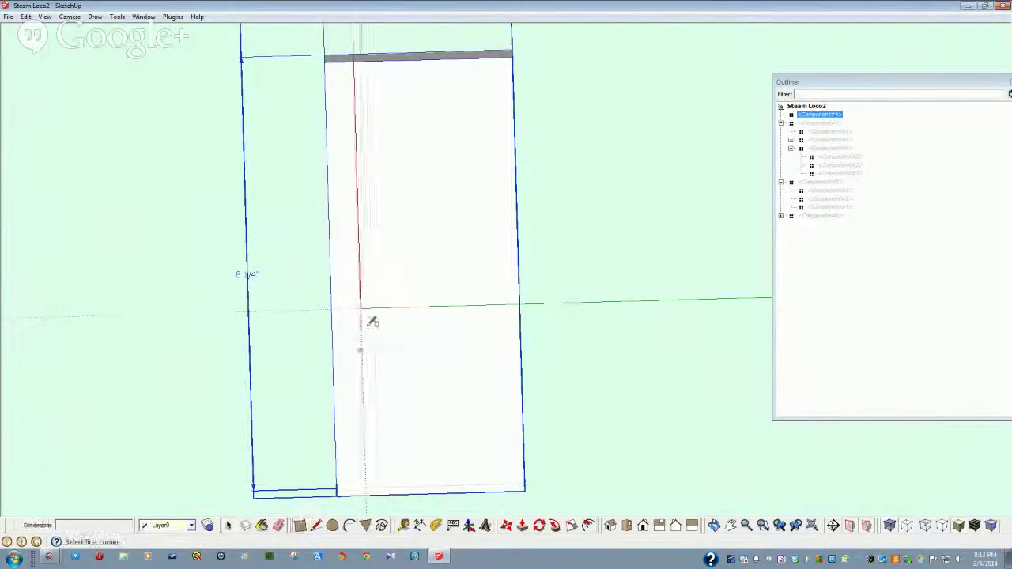
left_click(357, 59)
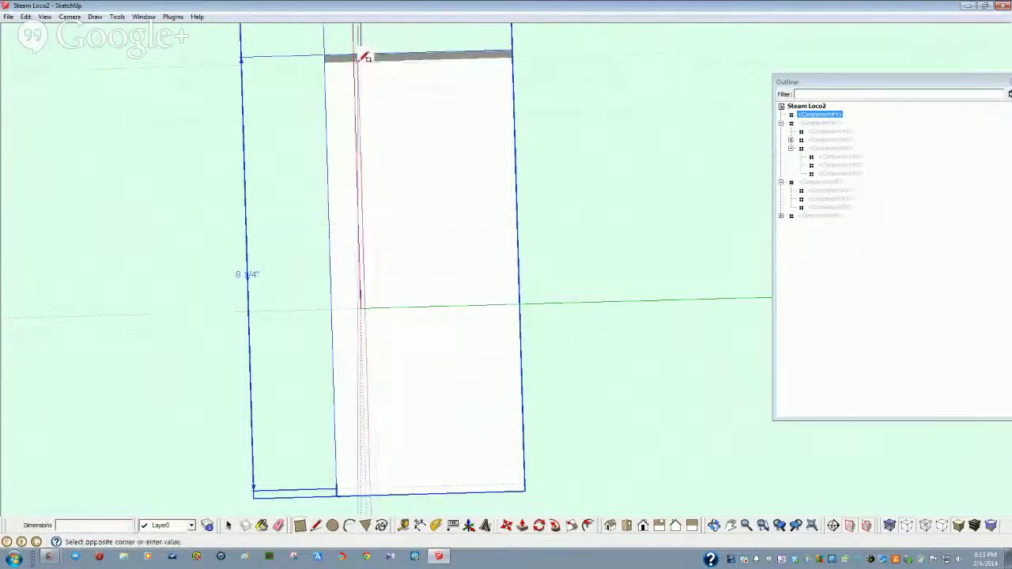
left_click(492, 492)
middle_click_drag(545, 504, 503, 490)
key("space")
- Make the rectangle's face and edges into a component and open it for editing
left_click(417, 445)
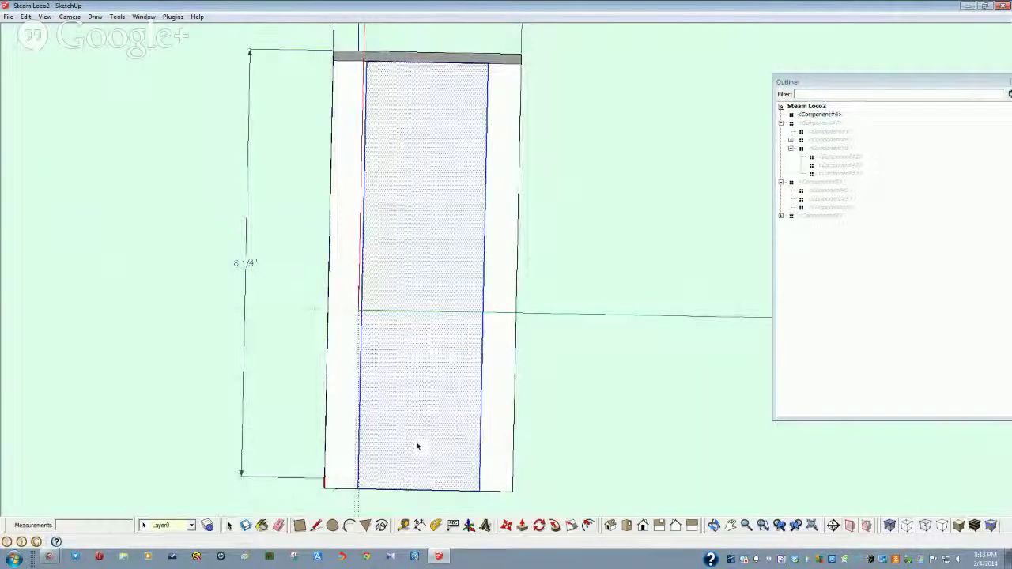
middle_click_drag(417, 446, 372, 461)
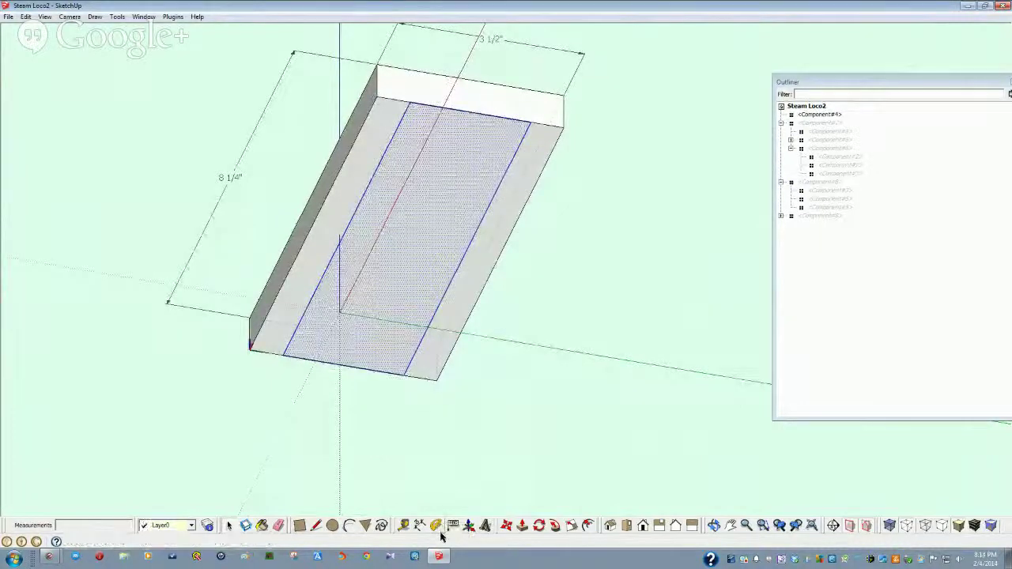
key("g")
left_click(389, 455)
middle_click_drag(392, 289, 395, 305)
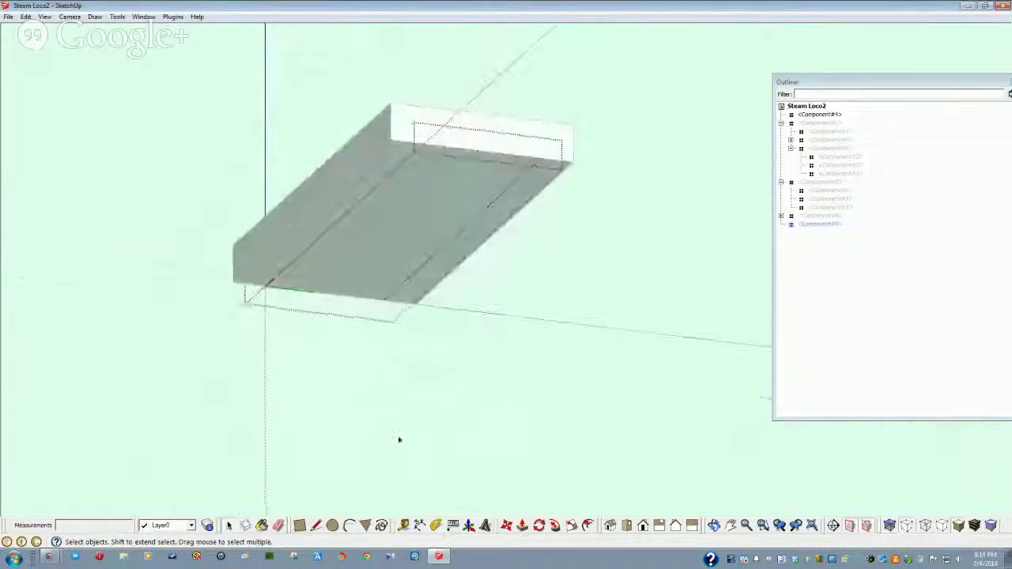
- Extrude the rectangle downward into a block beneath the body slab and close the component
left_click(523, 526)
left_click_drag(423, 210, 419, 262)
key("space")
left_click(573, 305)
- Unhide the first drive wheel set, Component#8
left_click(822, 182)
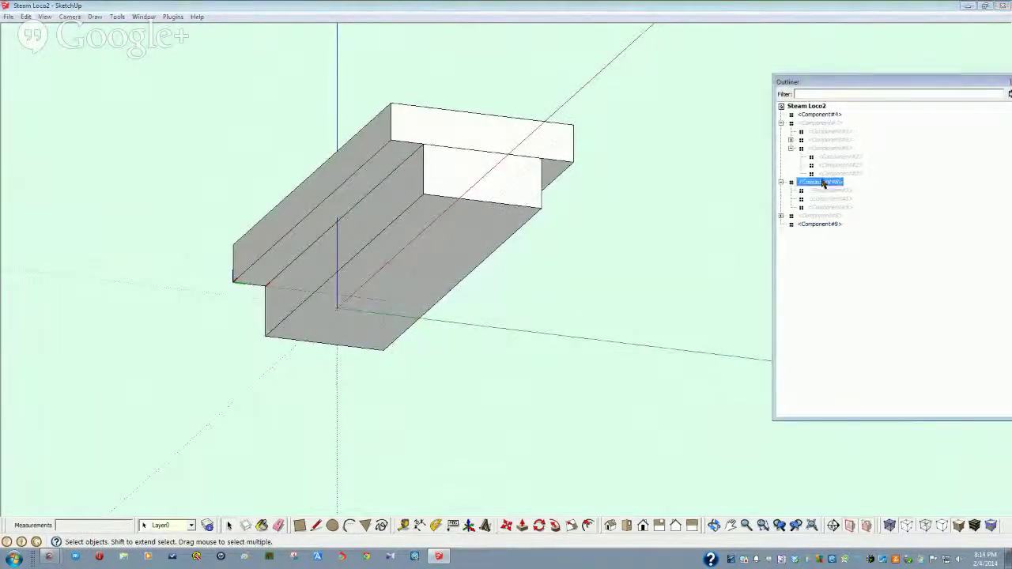
right_click(822, 183)
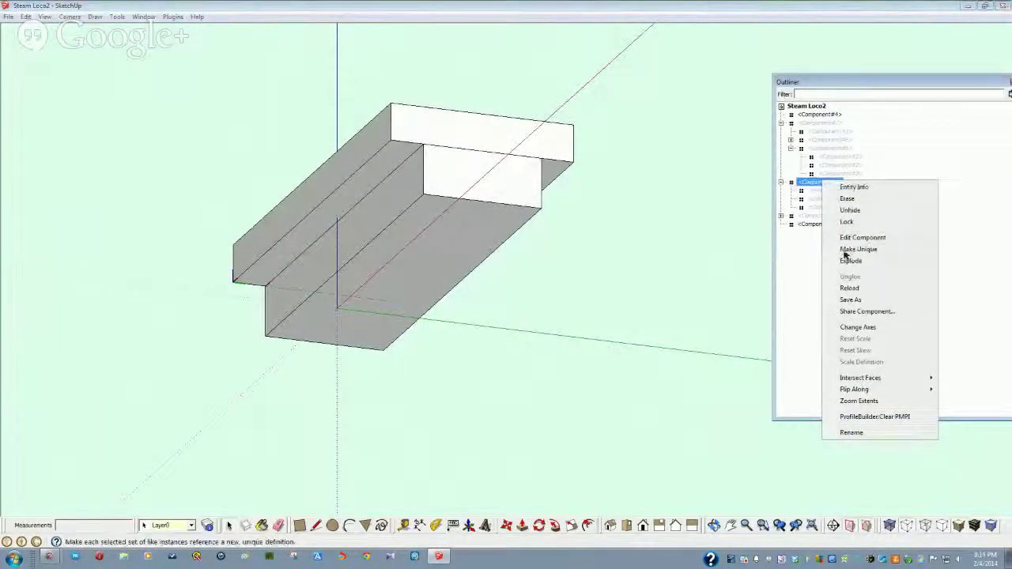
left_click(844, 209)
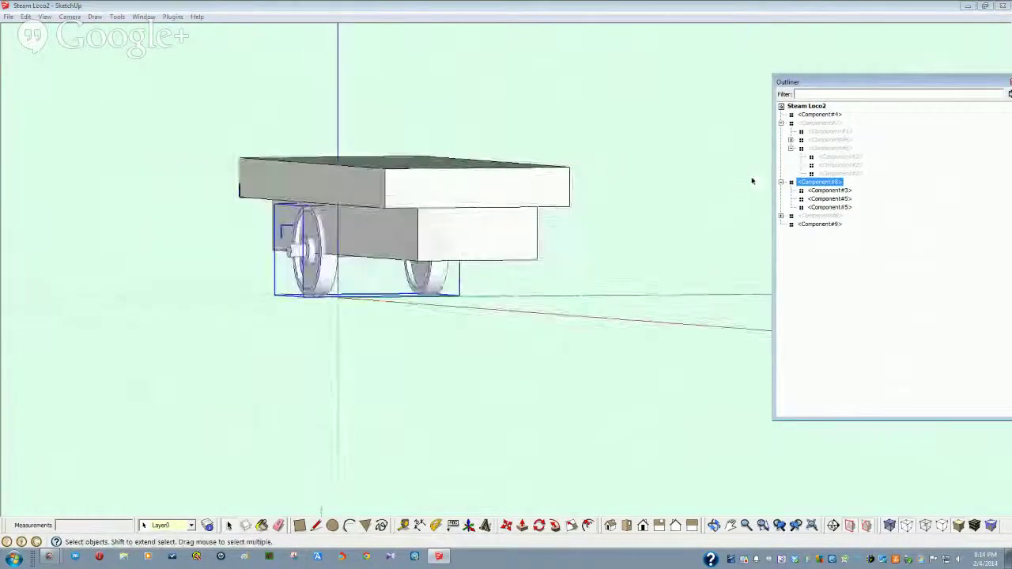
- Unhide the front truck, Component#7, including its nested wheel sets
right_click(820, 148)
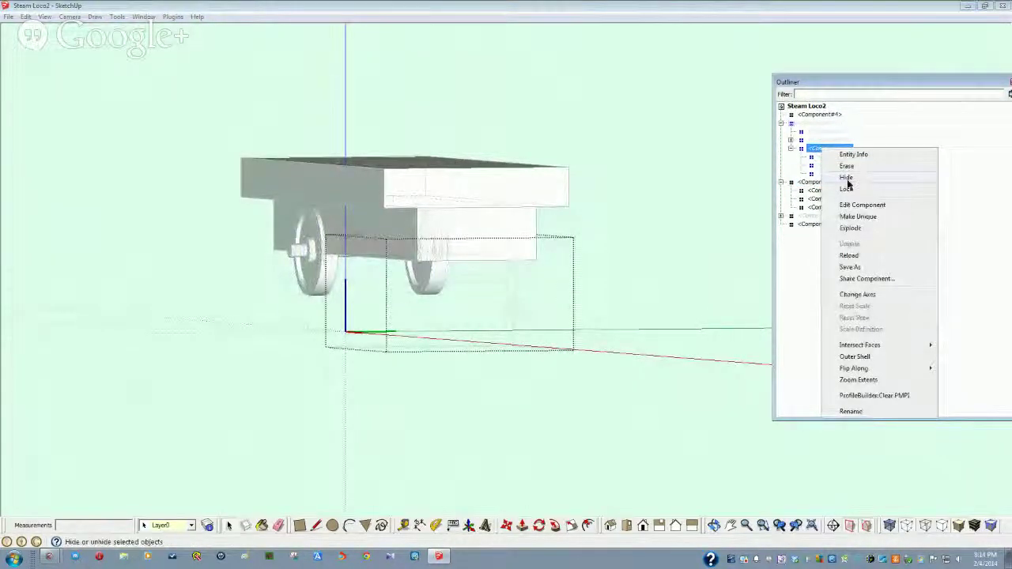
left_click(639, 220)
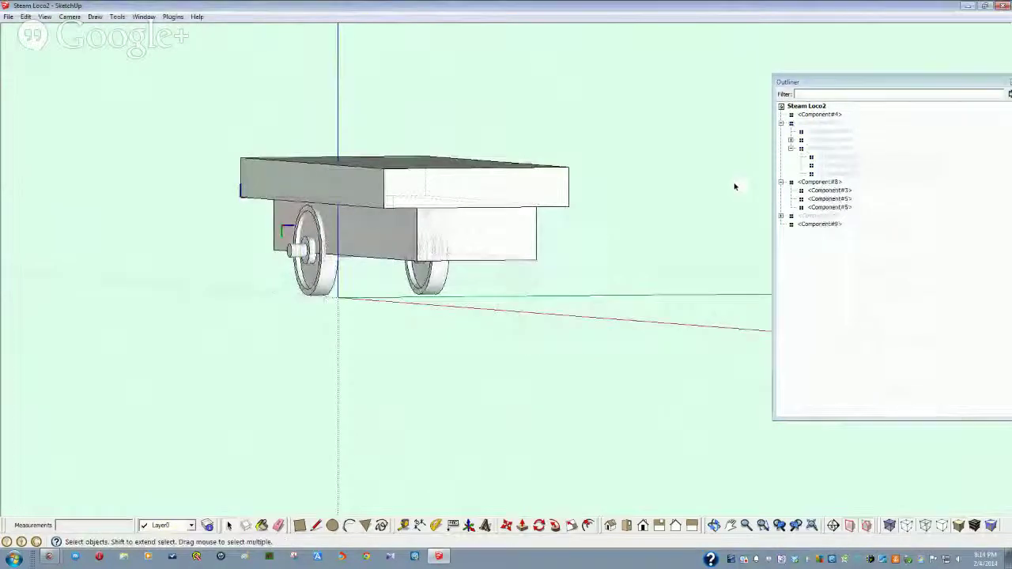
right_click(811, 124)
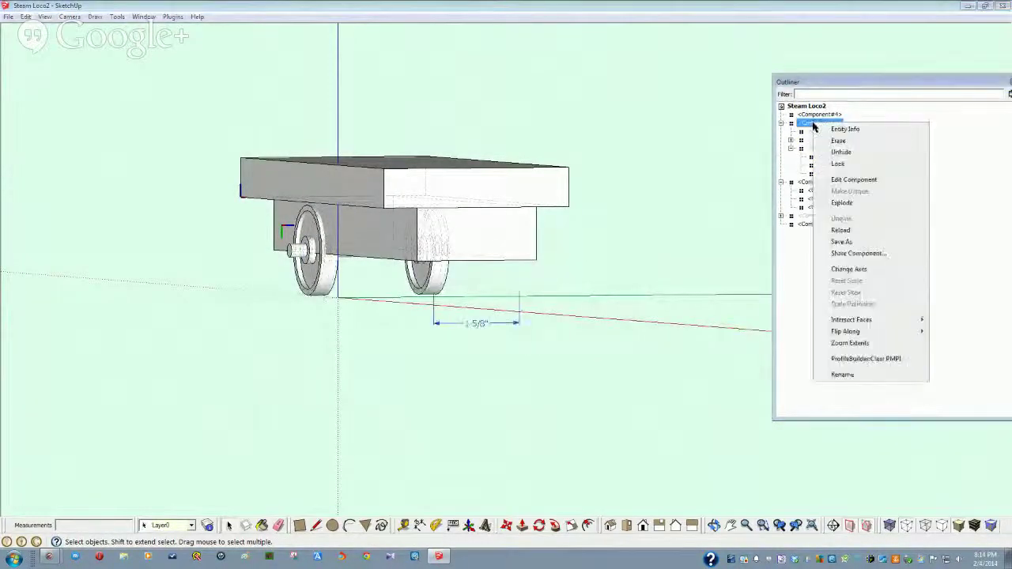
left_click(840, 152)
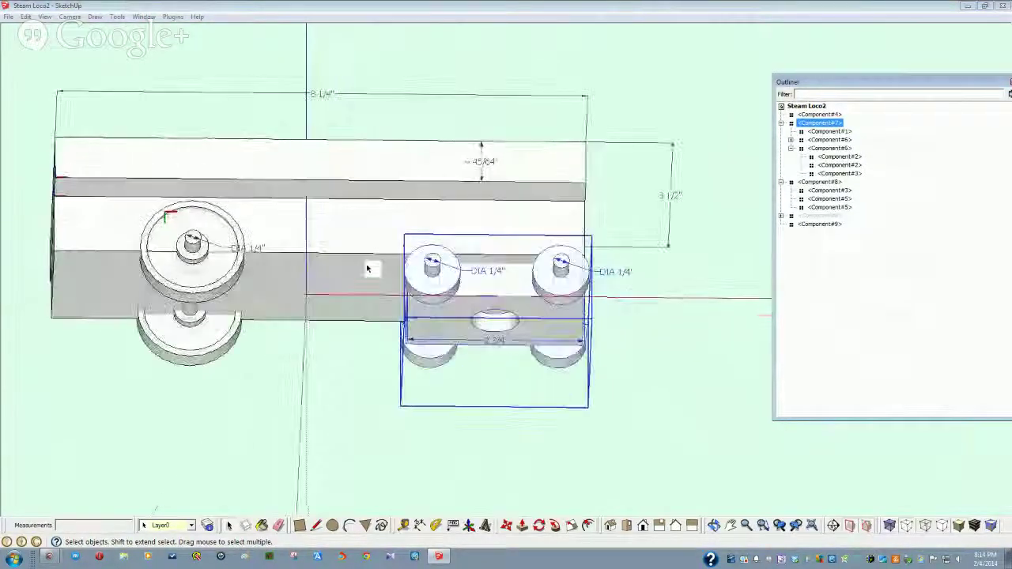
- Draw a line across the lower block's underside, from edge to edge between the drive wheels and front truck, and open the block for editing
left_click(333, 263)
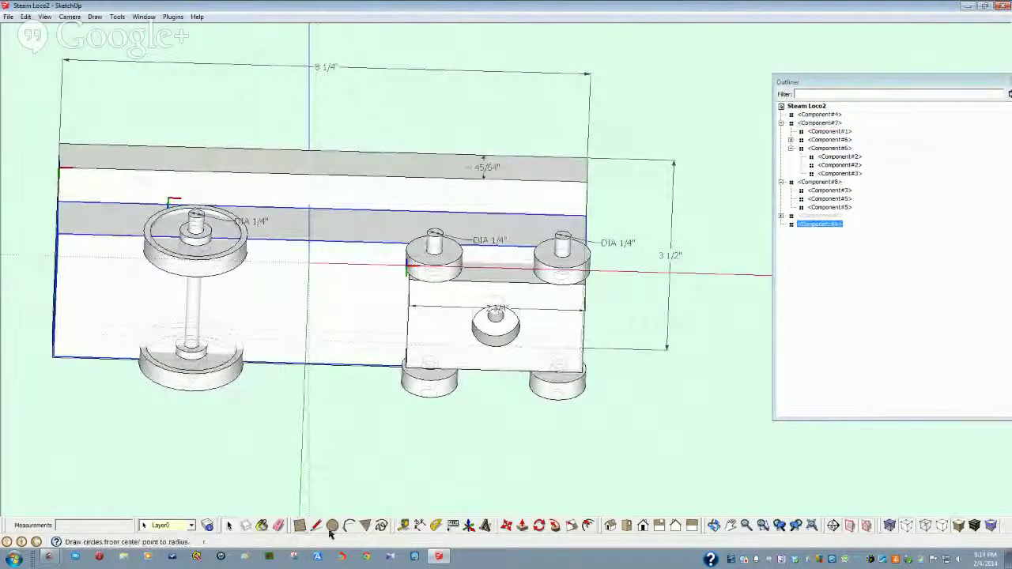
left_click(321, 234)
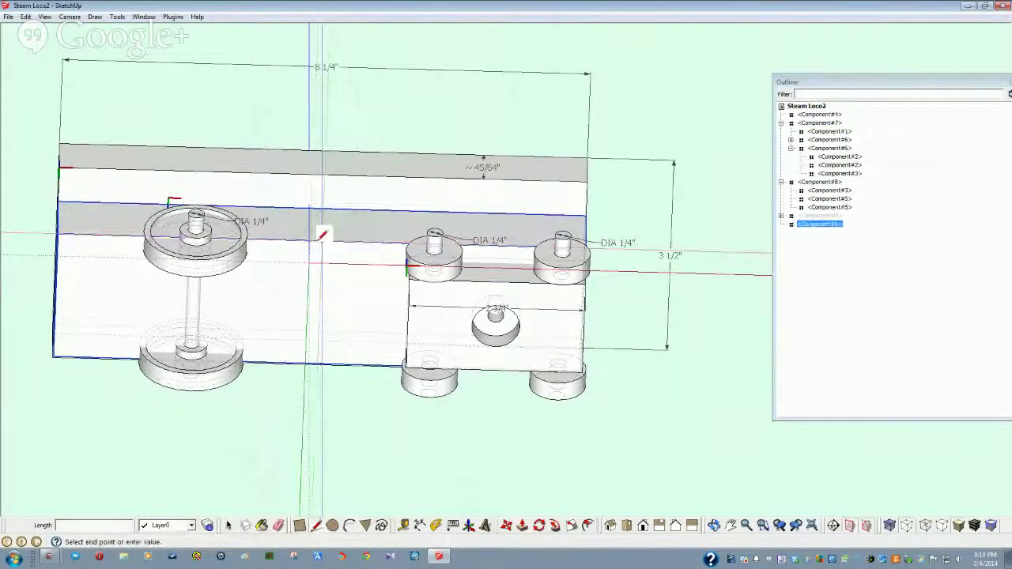
left_click(317, 363)
middle_click_drag(317, 362, 299, 335)
key("space")
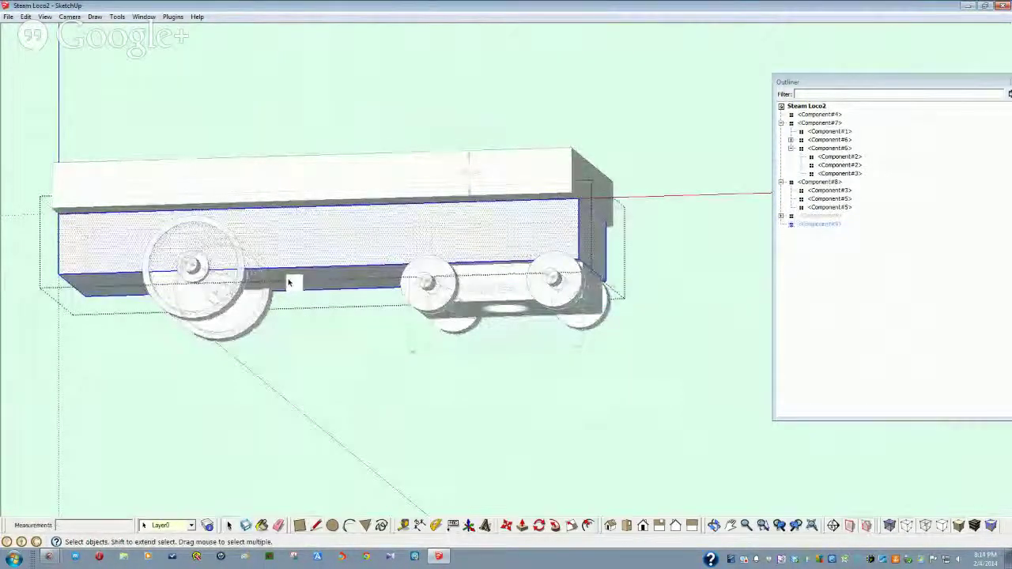
middle_click_drag(290, 282, 387, 434)
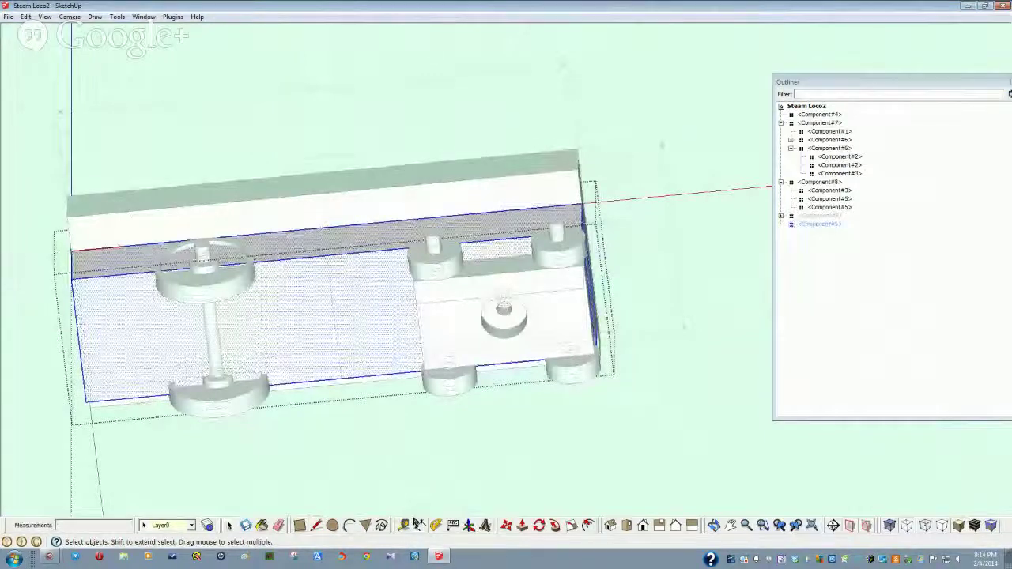
- Redraw the dividing line across the underside of the open lower block, between the drive wheels and front truck, and close the component
left_click(315, 528)
left_click(332, 257)
left_click(342, 375)
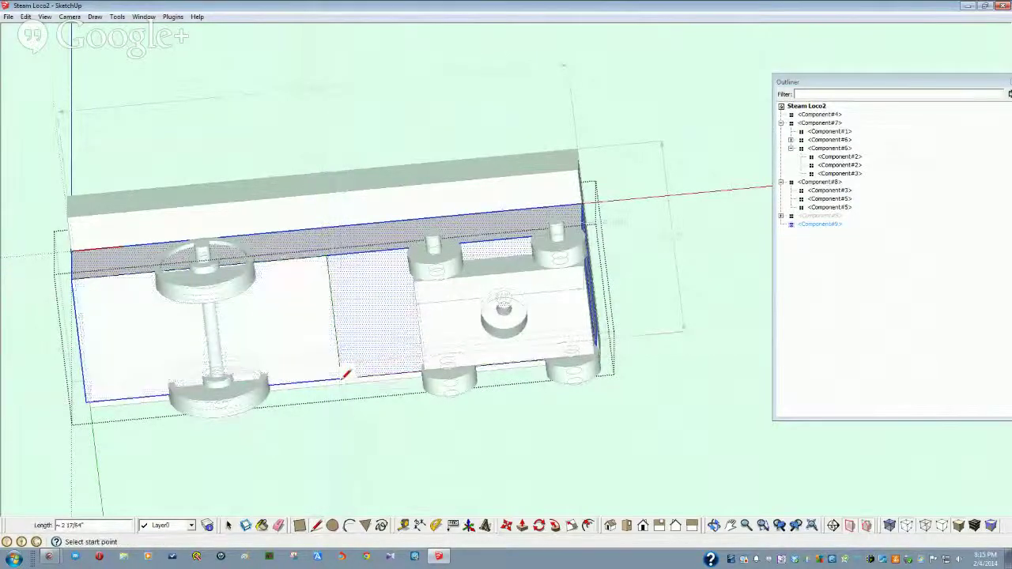
left_click(818, 108)
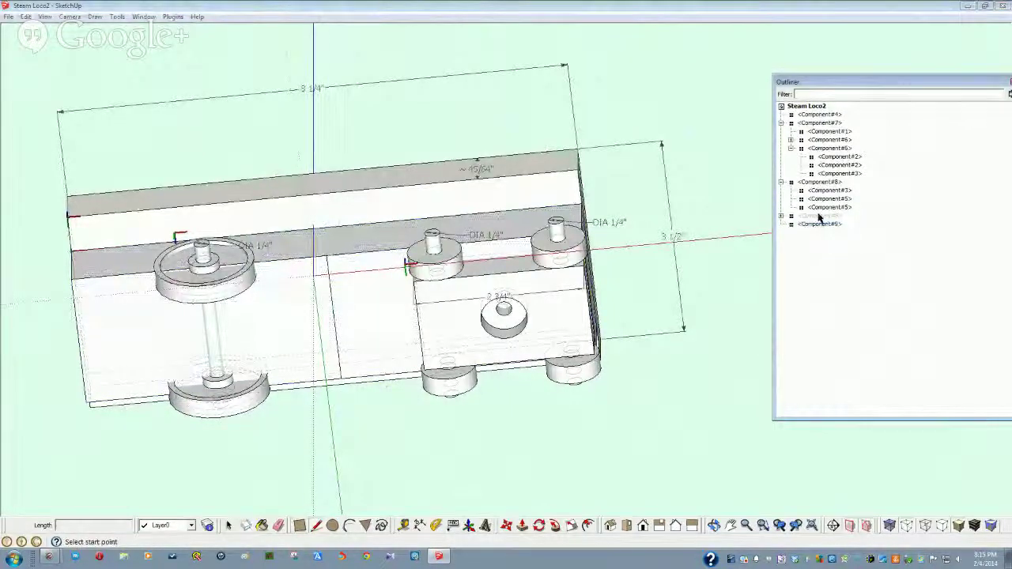
- Reopen the lower block and extrude the rear part of its underside, around the drive wheels, downward about 19/64"
key("space")
left_click(296, 339)
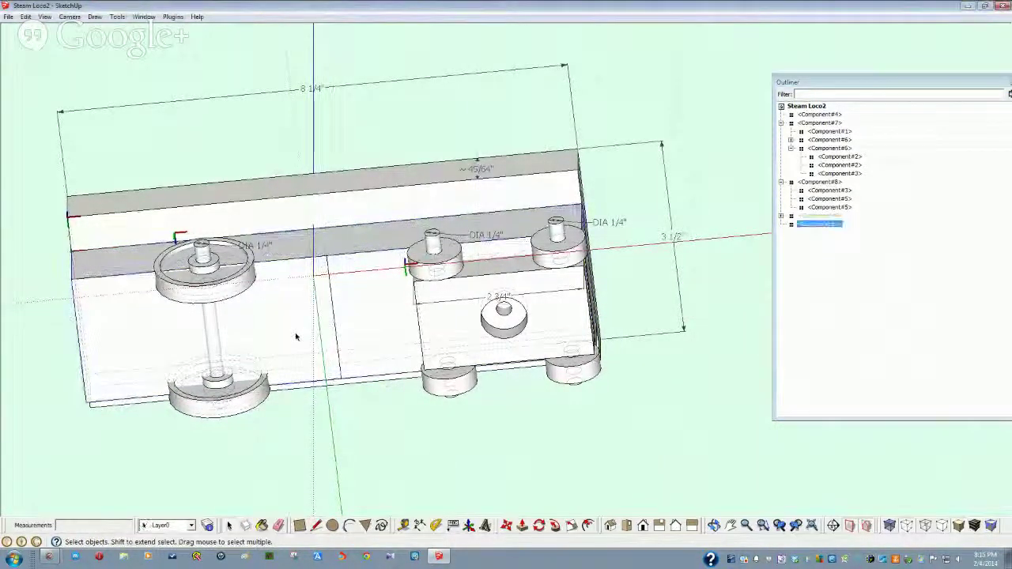
double_click(292, 344)
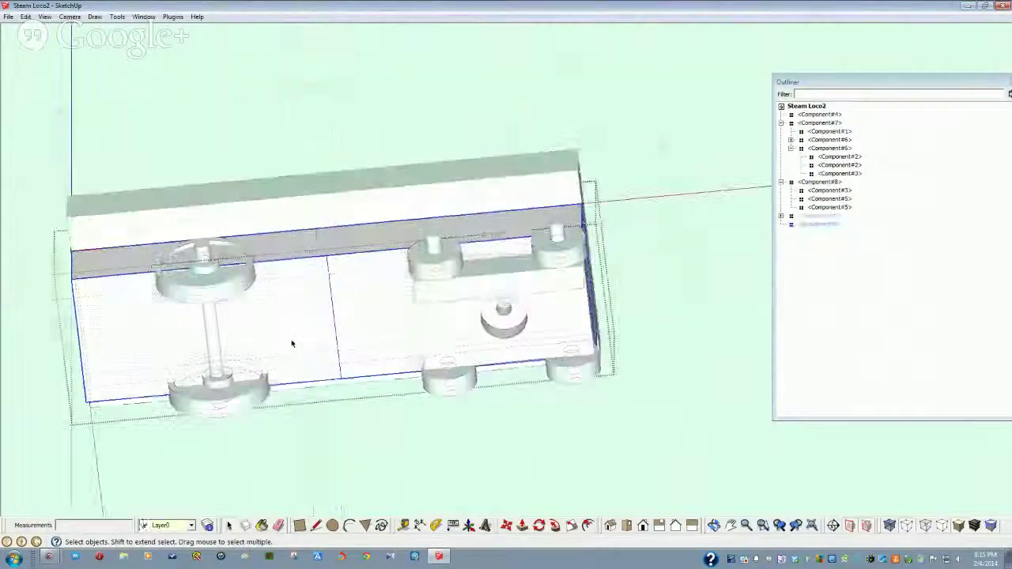
left_click(292, 342)
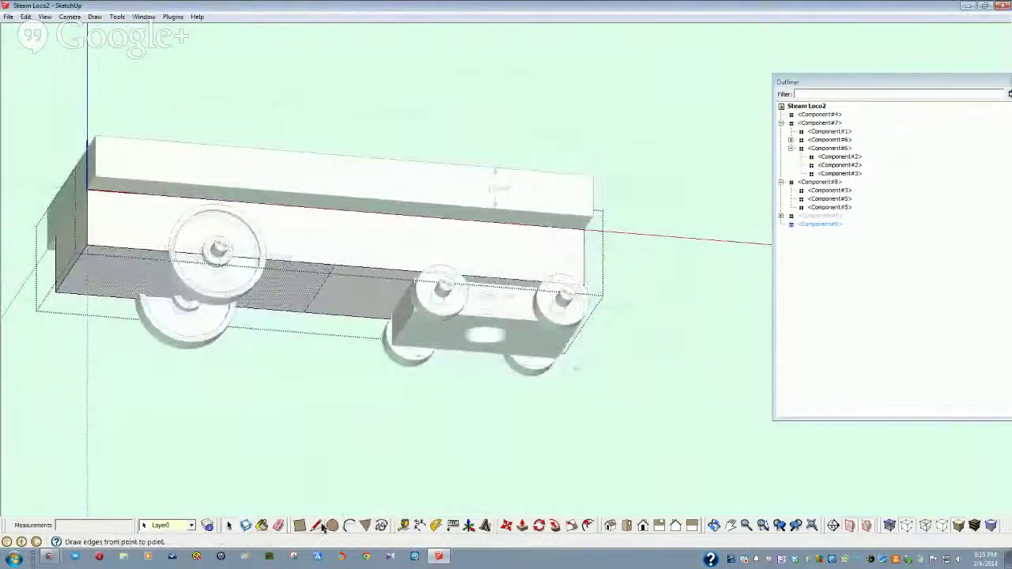
left_click(523, 525)
left_click(289, 293)
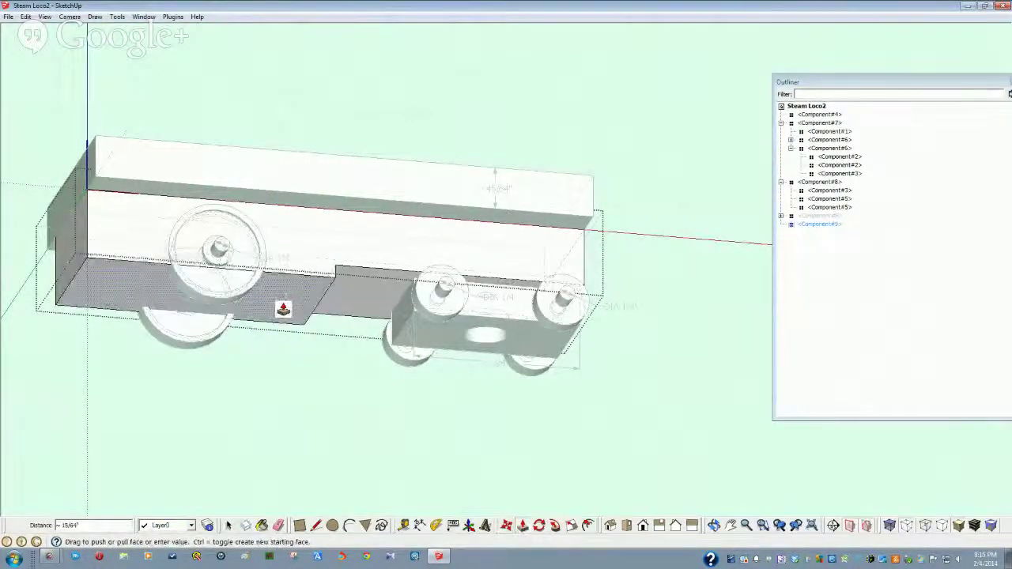
left_click(283, 314)
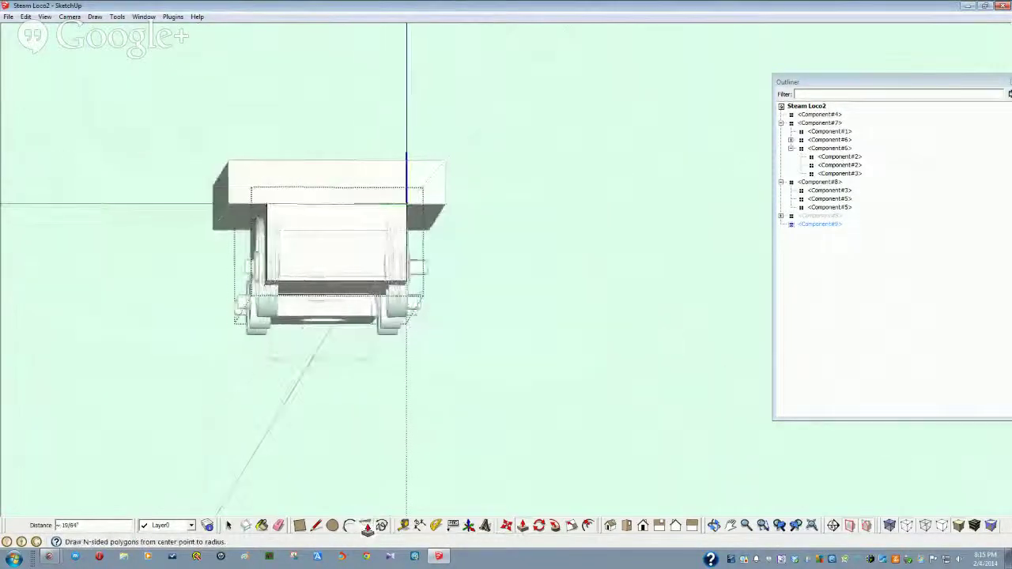
- Push the block's front underside section up about 15/64" to clear the front truck, and close the component
middle_click_drag(395, 476, 322, 300)
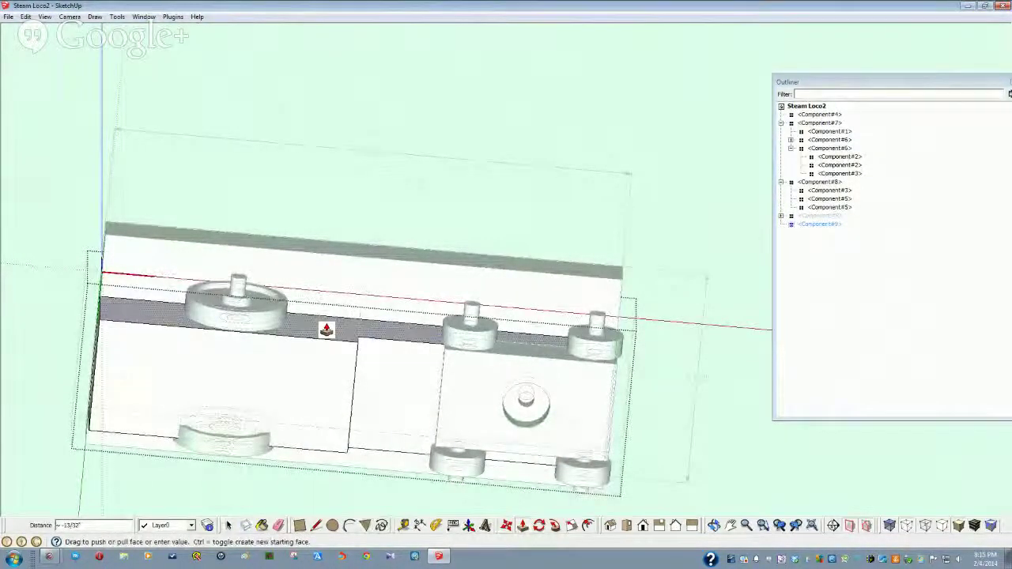
middle_click_drag(326, 329, 467, 431)
left_click(468, 431)
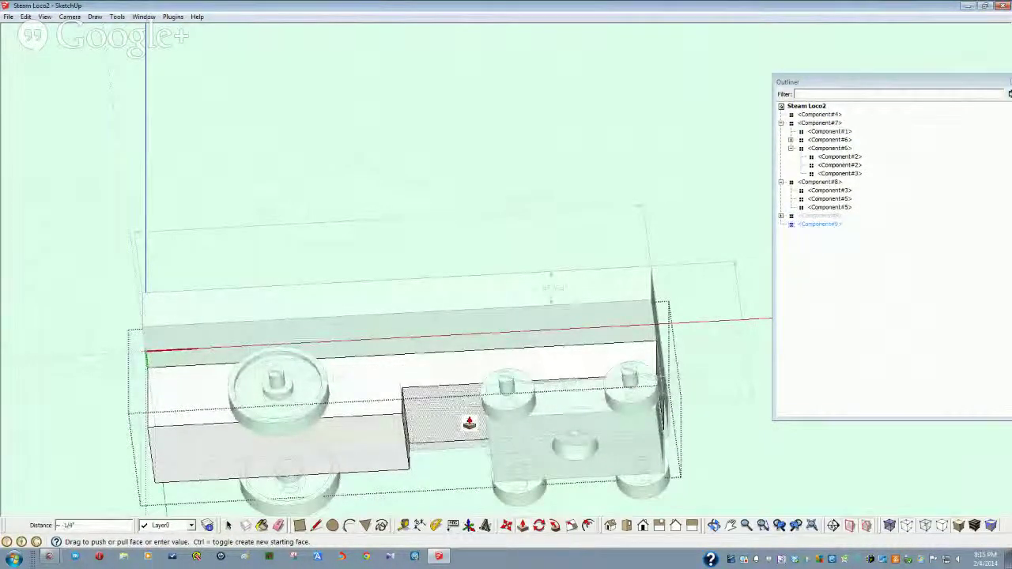
left_click(468, 425)
key("F2")
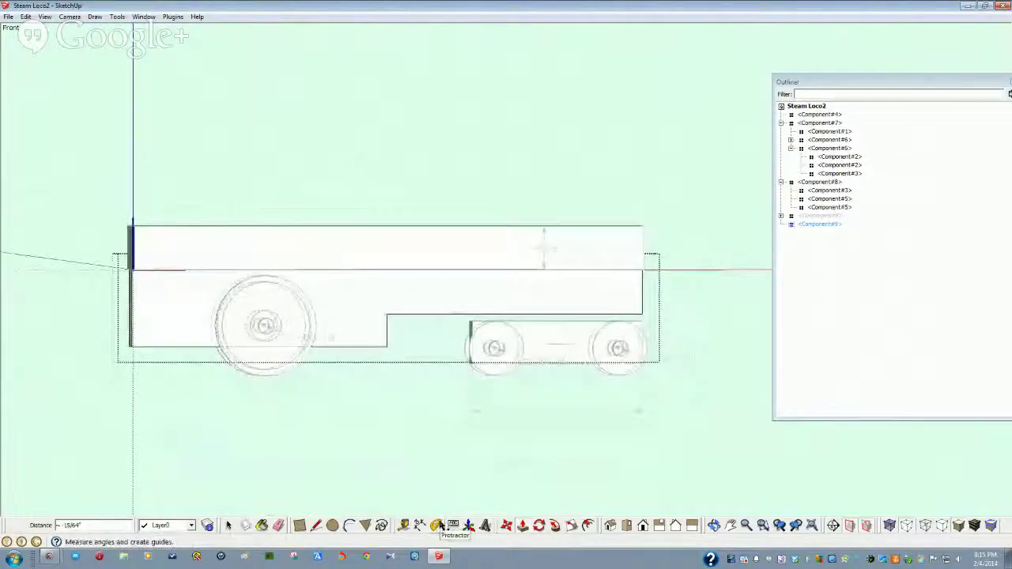
key("F3")
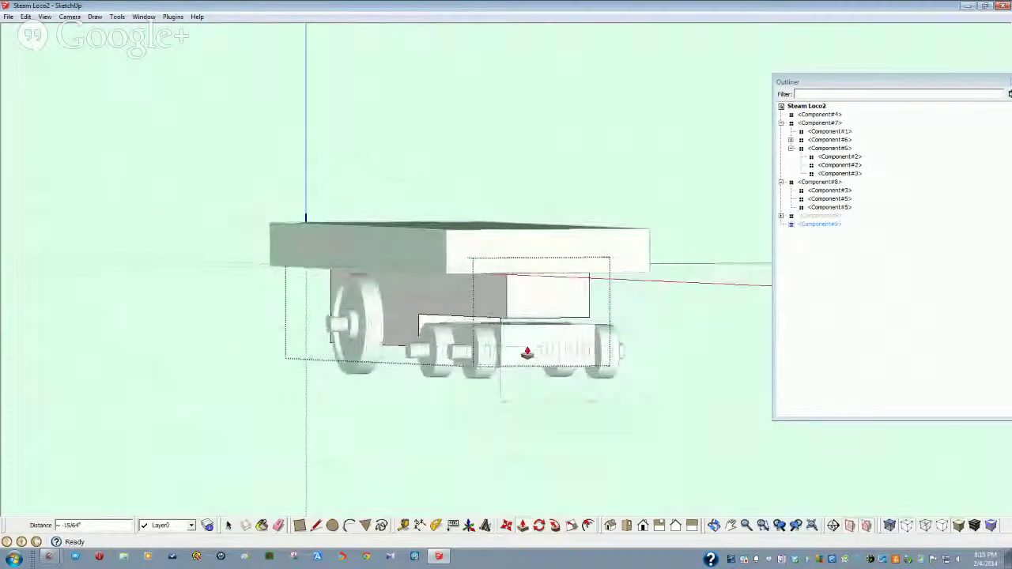
middle_click_drag(528, 353, 400, 474)
key("f")
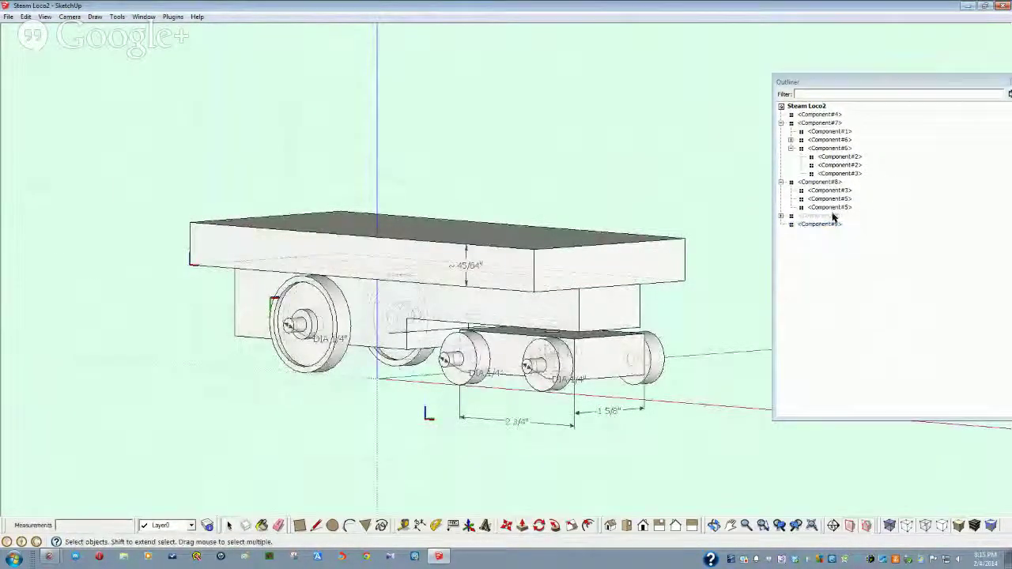
- Unhide the second drive wheel set, Component#8, and check its position beneath the chassis in front and perspective views
right_click(832, 217)
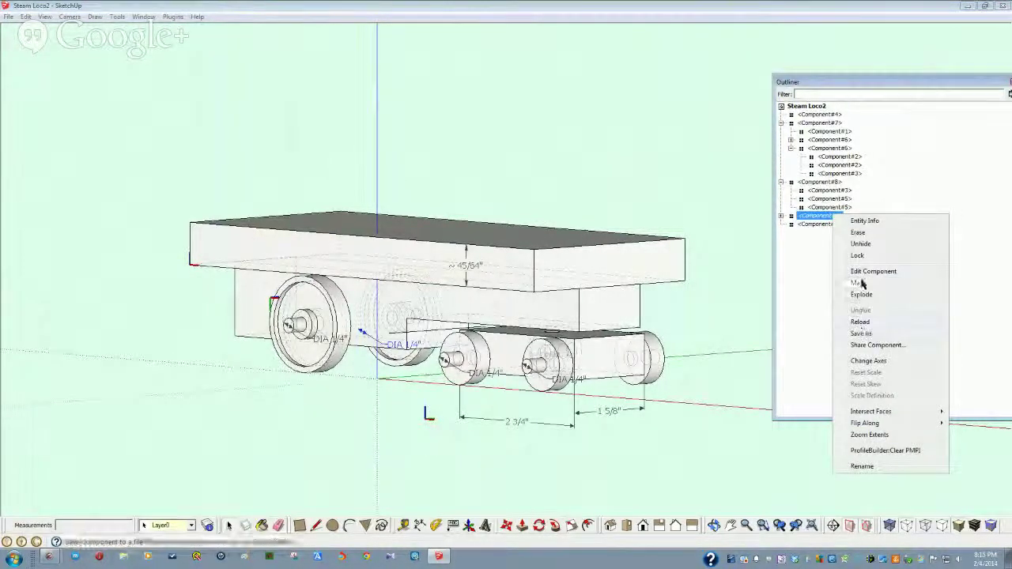
left_click(860, 243)
middle_click_drag(763, 312, 596, 381)
key("f")
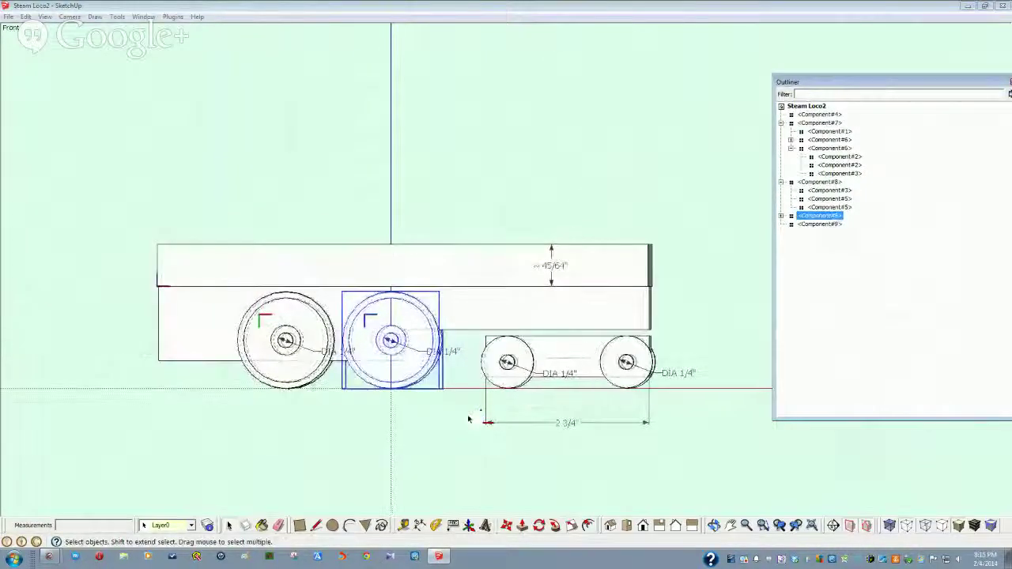
key("p")
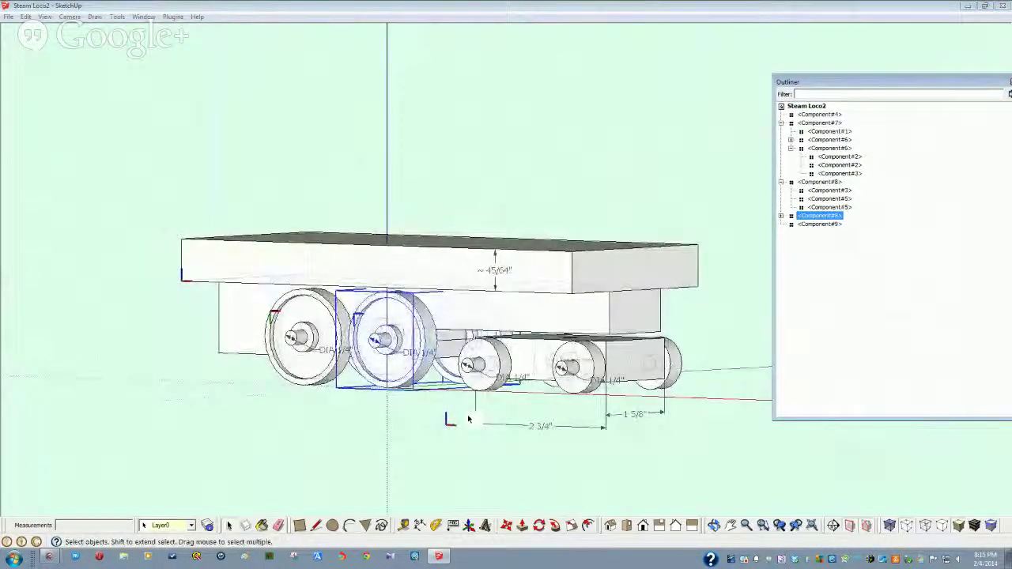
key("f")
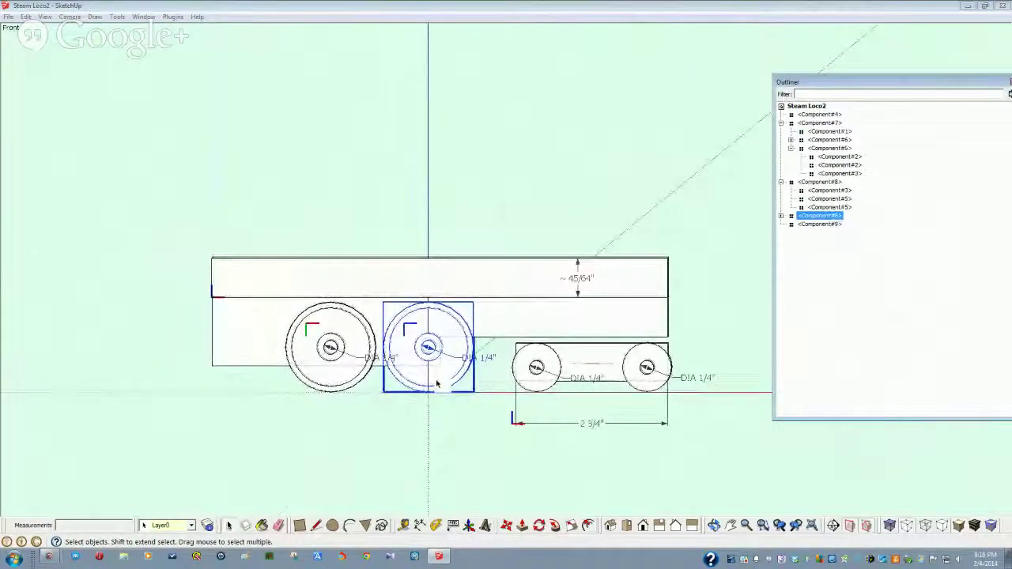
- Move both drive wheel sets together about 0.8" toward the rear of the chassis along the red axis
left_click(338, 389, "shift")
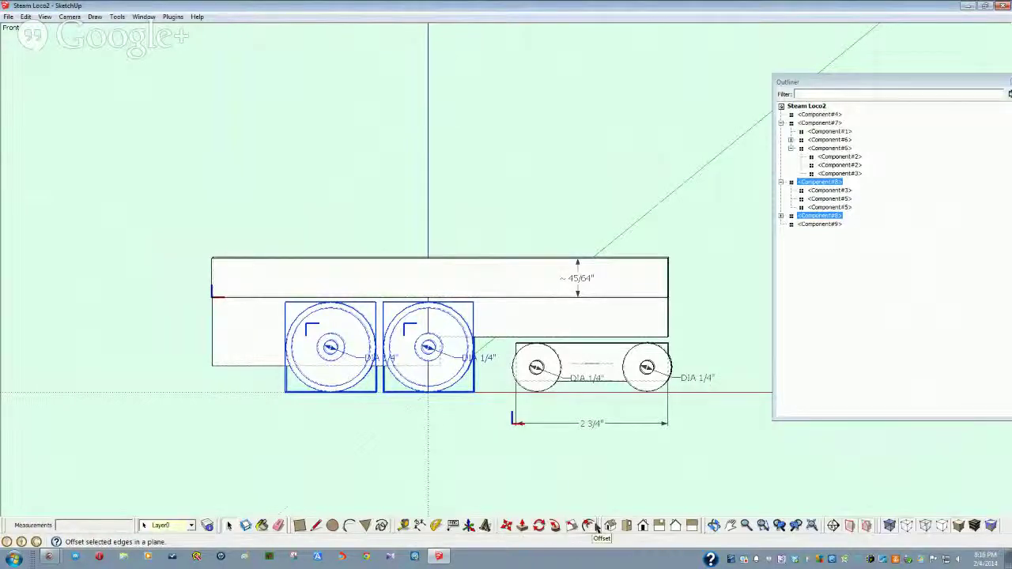
left_click(507, 526)
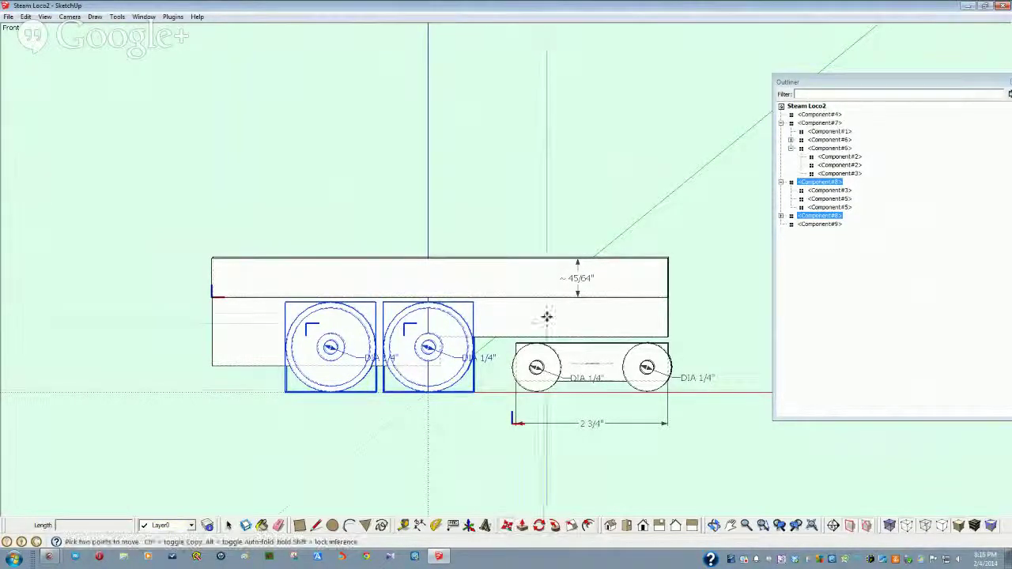
left_click(544, 257)
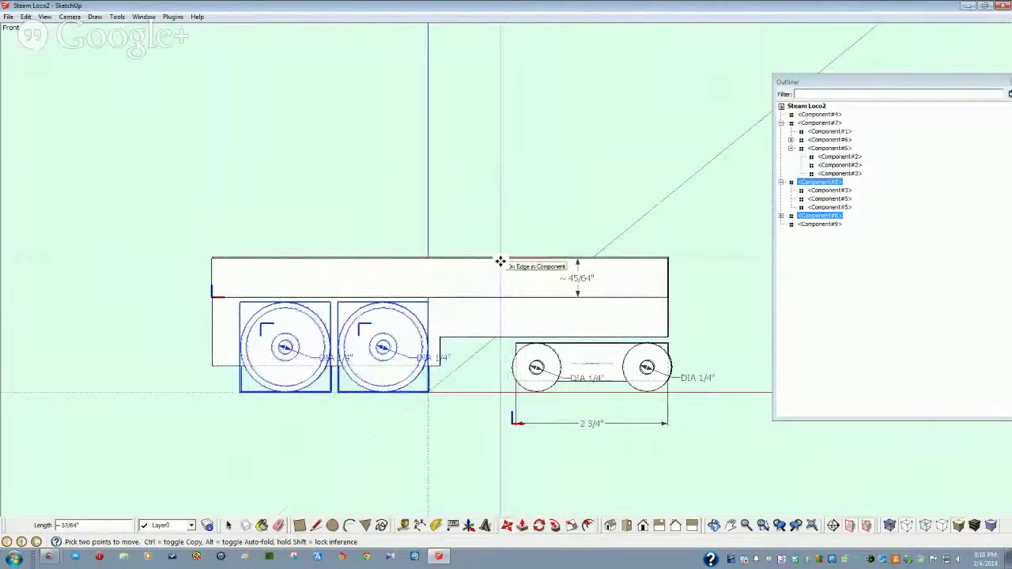
left_click(500, 262)
key("space")
left_click(528, 474)
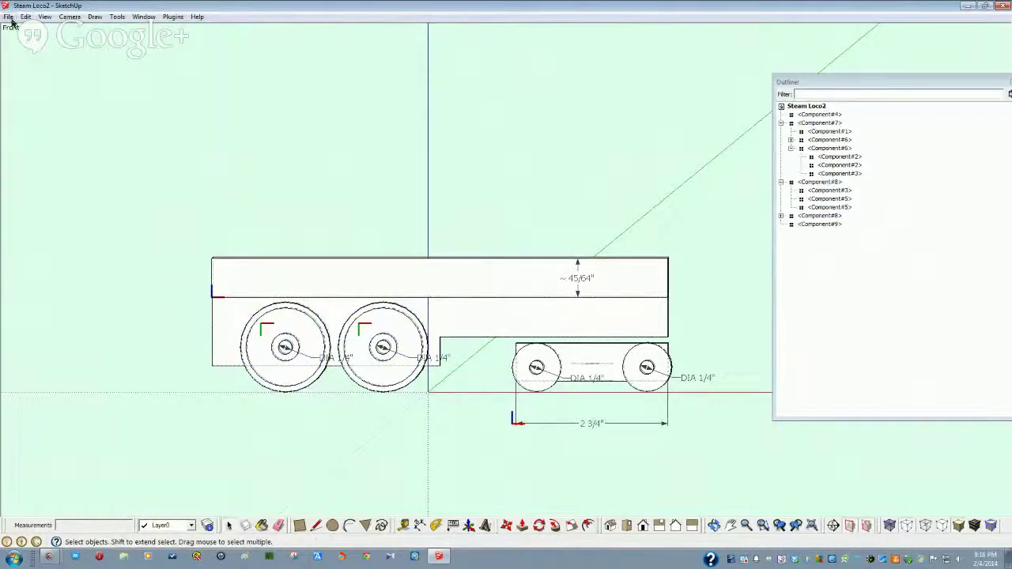
- Save Steam Loco2, open the earlier steam loco model, and examine its cab, boiler, drive rods and wheels
left_click(9, 17)
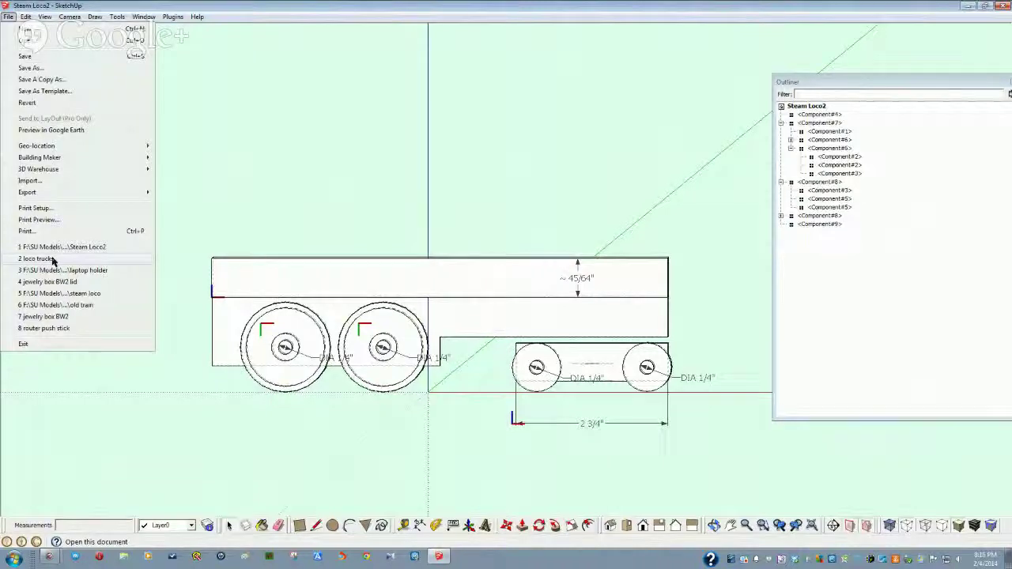
left_click(97, 294)
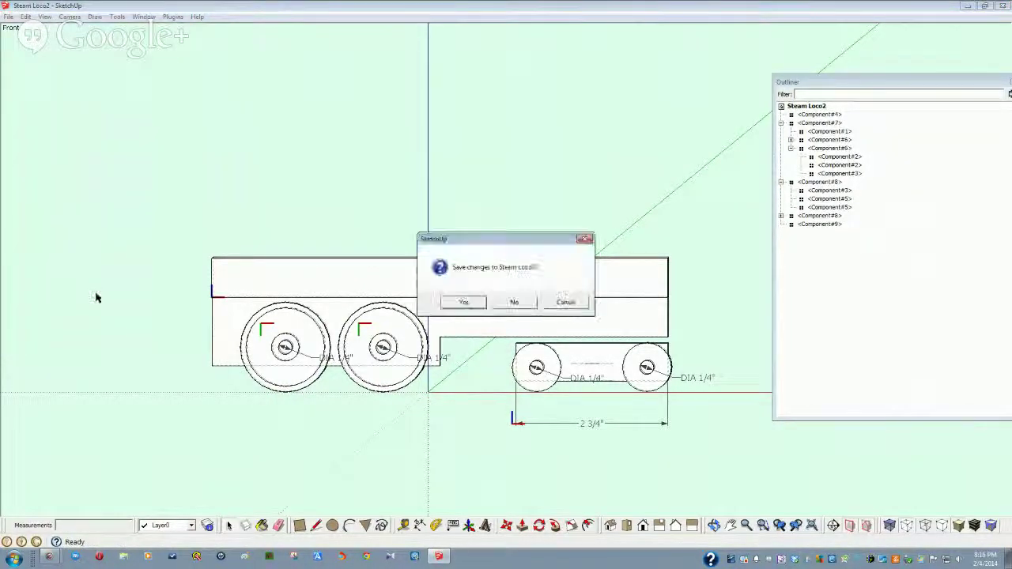
left_click(450, 305)
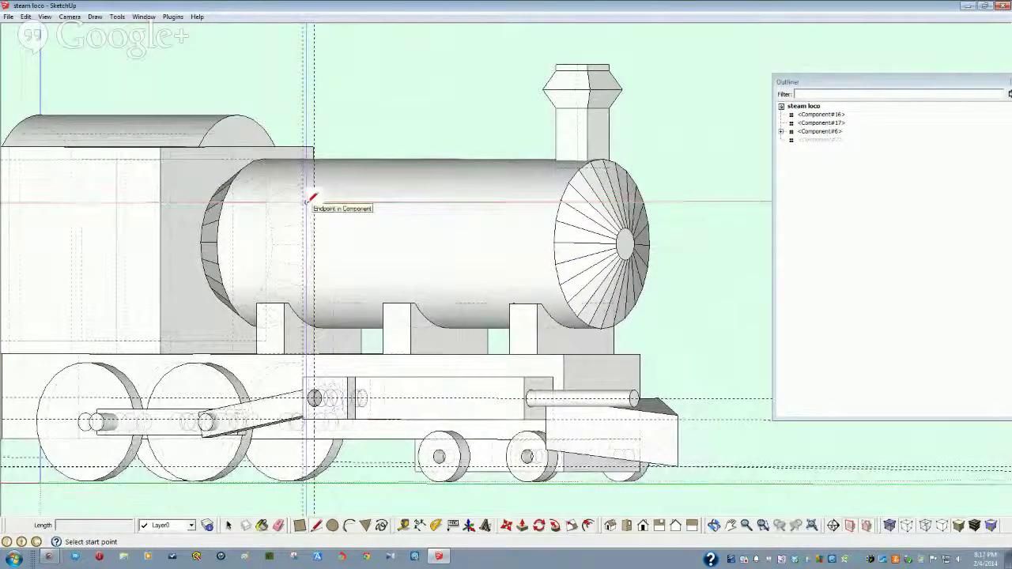
middle_click_drag(311, 199, 594, 342)
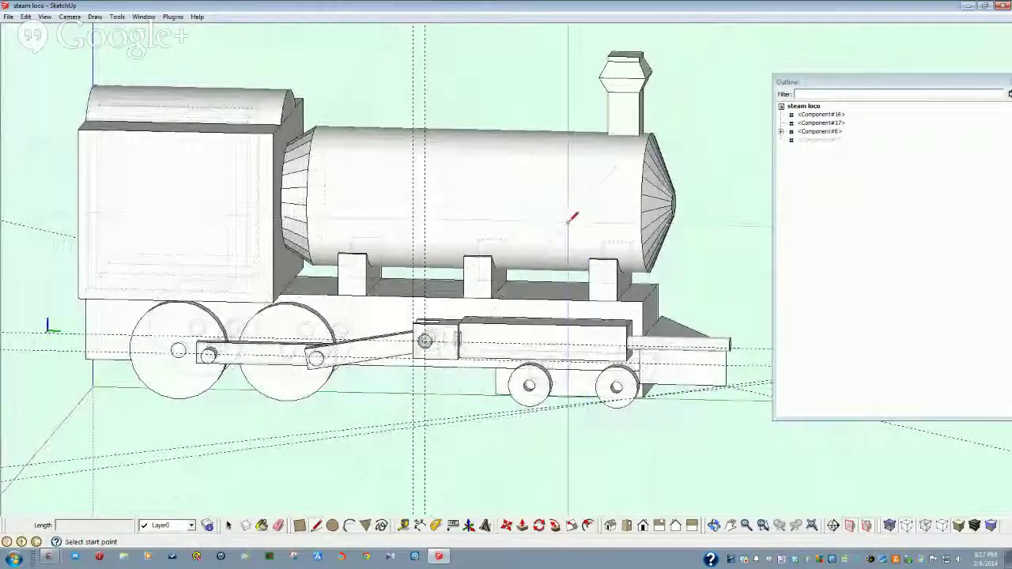
middle_click_drag(538, 316, 334, 369)
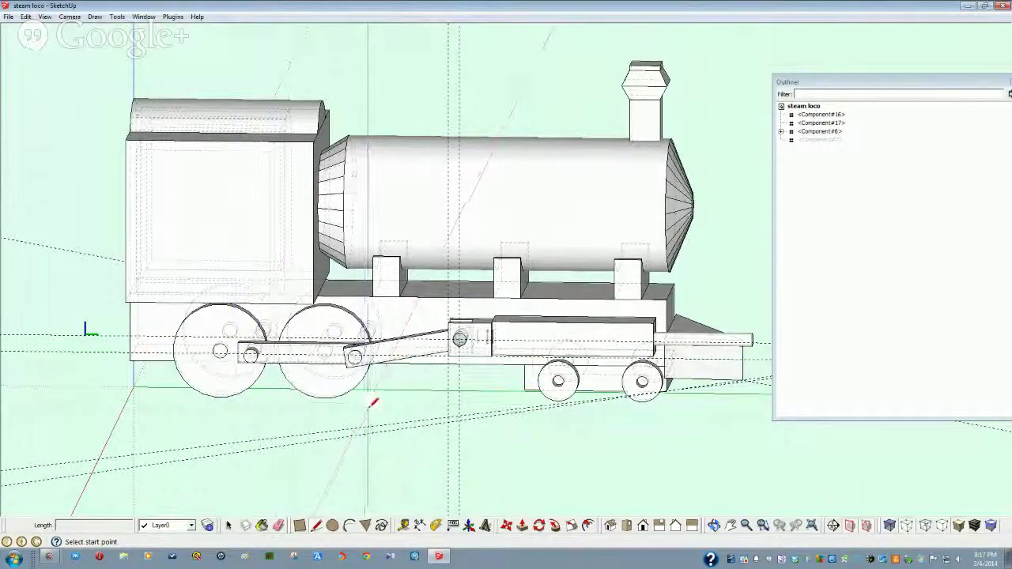
mouse_move(370, 407)
middle_mouse_down()
mouse_move(580, 358)
mouse_move(310, 202)
mouse_move(233, 214)
mouse_move(294, 213)
mouse_move(95, 63)
middle_mouse_up()
- Open the old train model and look along its cars and steam locomotive
left_click(8, 16)
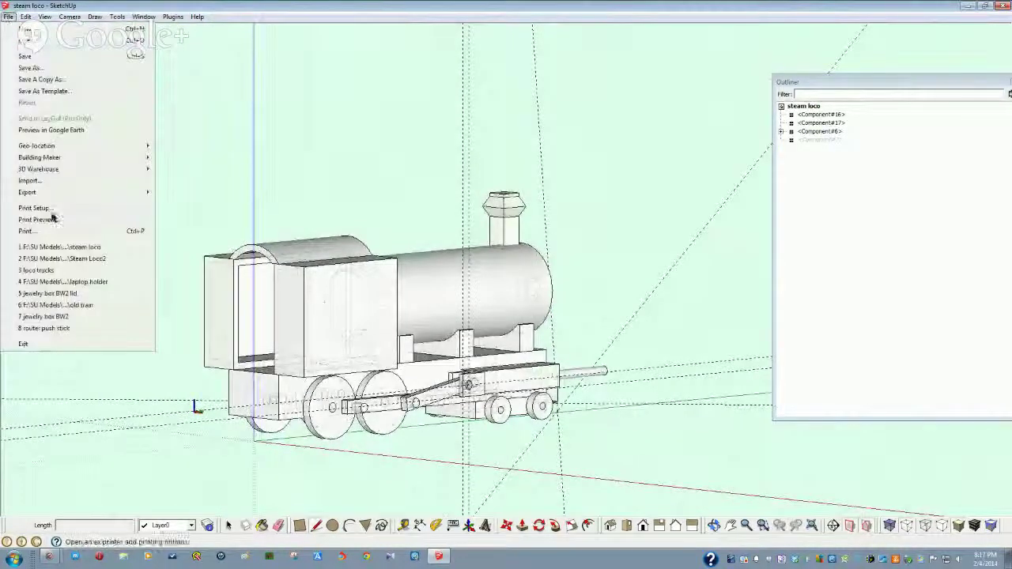
left_click(84, 309)
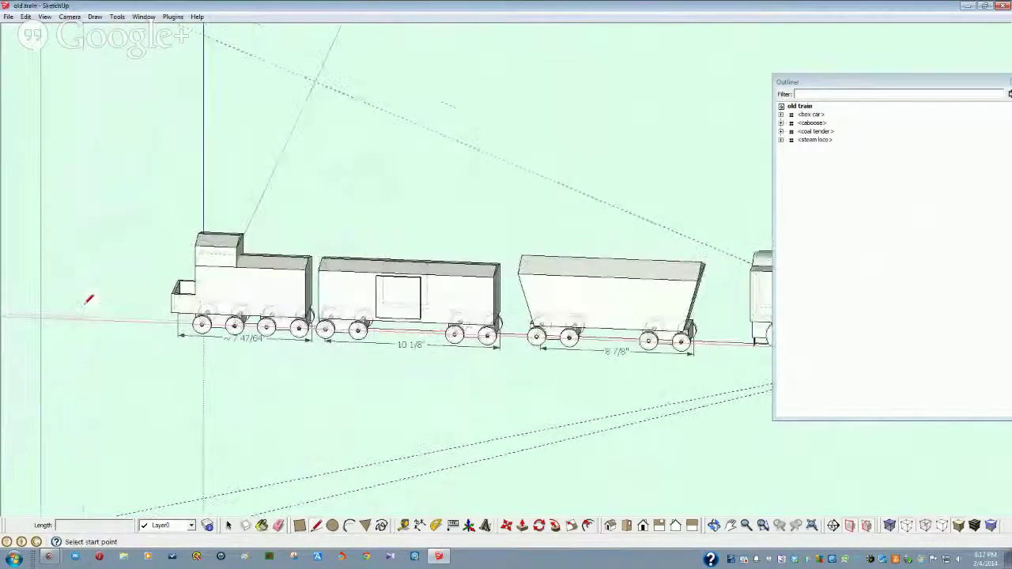
mouse_move(86, 302)
middle_mouse_down()
mouse_move(198, 319)
mouse_move(459, 263)
mouse_move(451, 294)
mouse_move(310, 324)
mouse_move(307, 334)
middle_mouse_up()
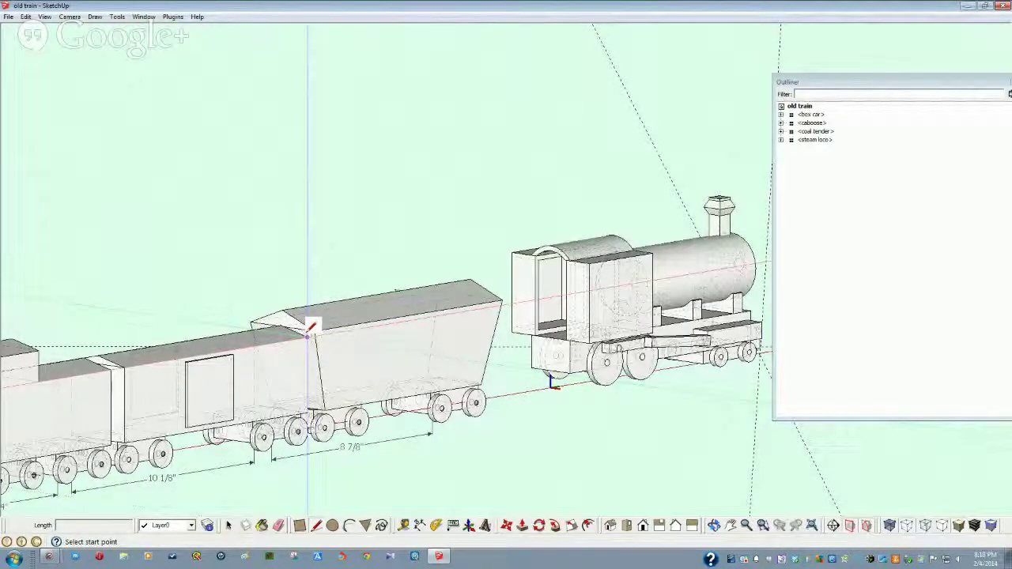
middle_click_drag(246, 320, 270, 308)
scroll(270, 309, "down", 3)
scroll(266, 316, "up", 1)
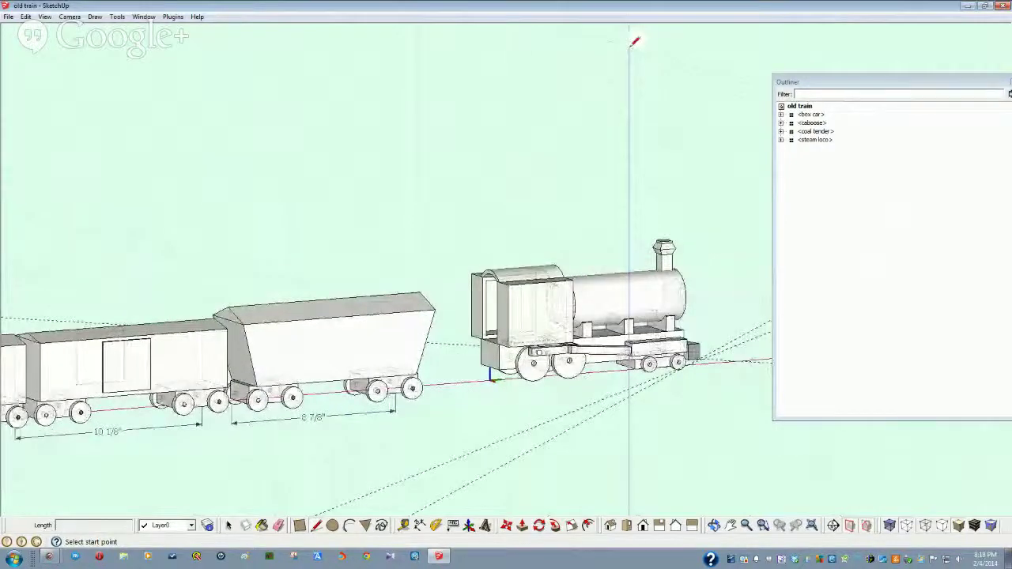
- Reopen the Steam Loco2 model and view the chassis from above
left_click(9, 17)
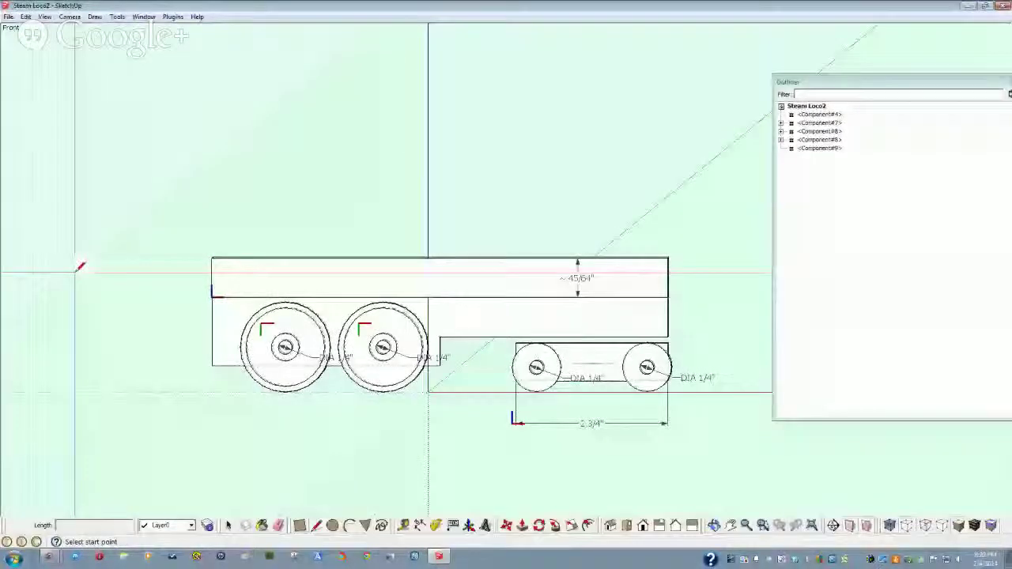
middle_click_drag(77, 272, 273, 416)
scroll(288, 437, "down", 1)
key("space")
- Draw a 24-sided circle of radius 1.75" flat on the ground beside the chassis, and select its face and edge
left_click(333, 524)
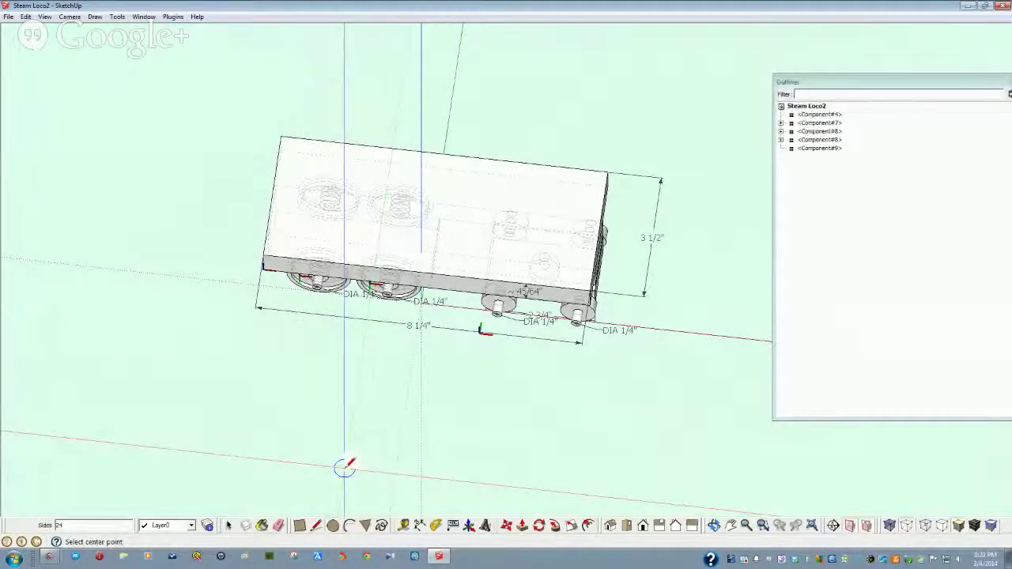
middle_click_drag(345, 467, 424, 362)
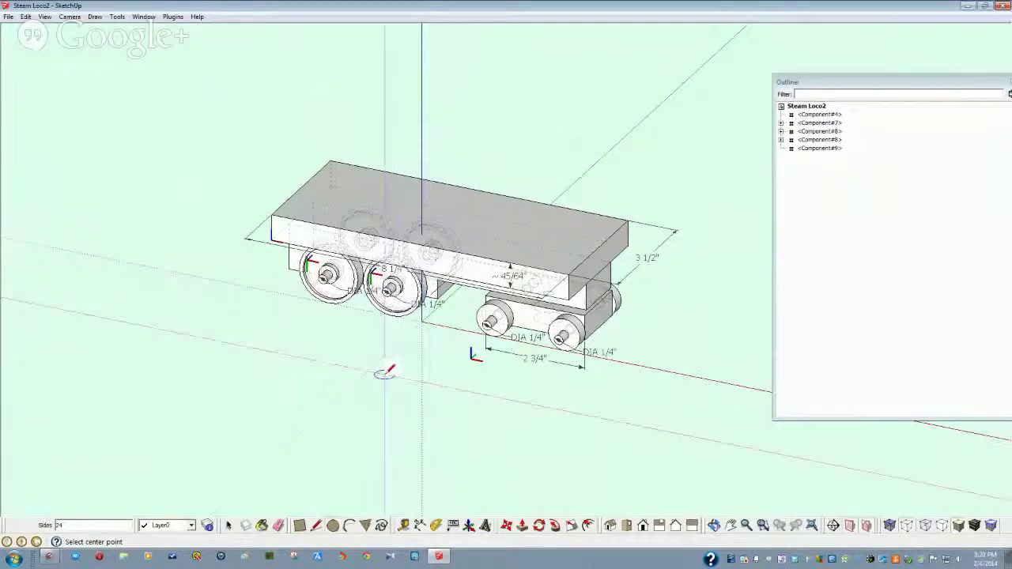
middle_click_drag(384, 368, 423, 325)
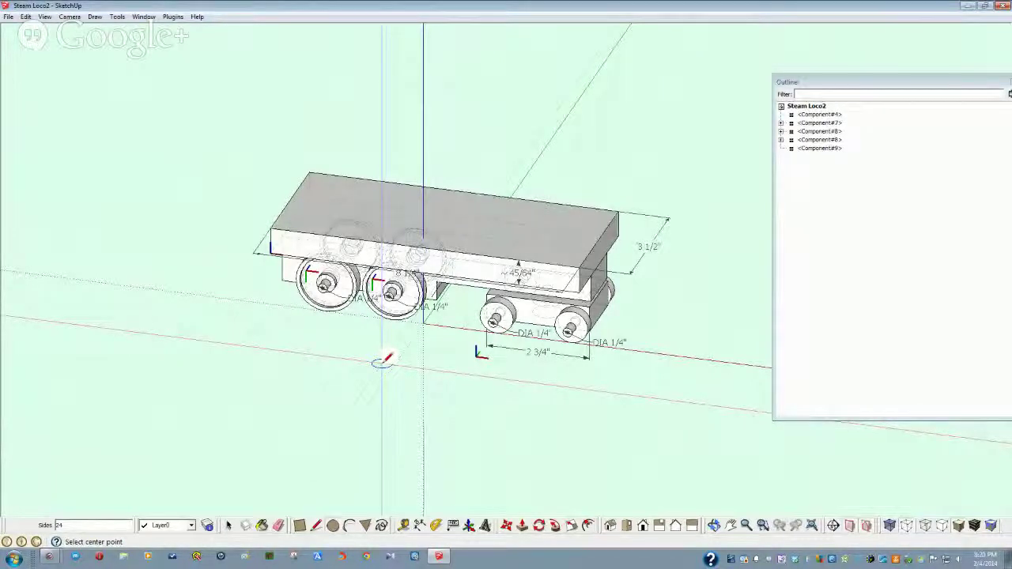
left_click(339, 403)
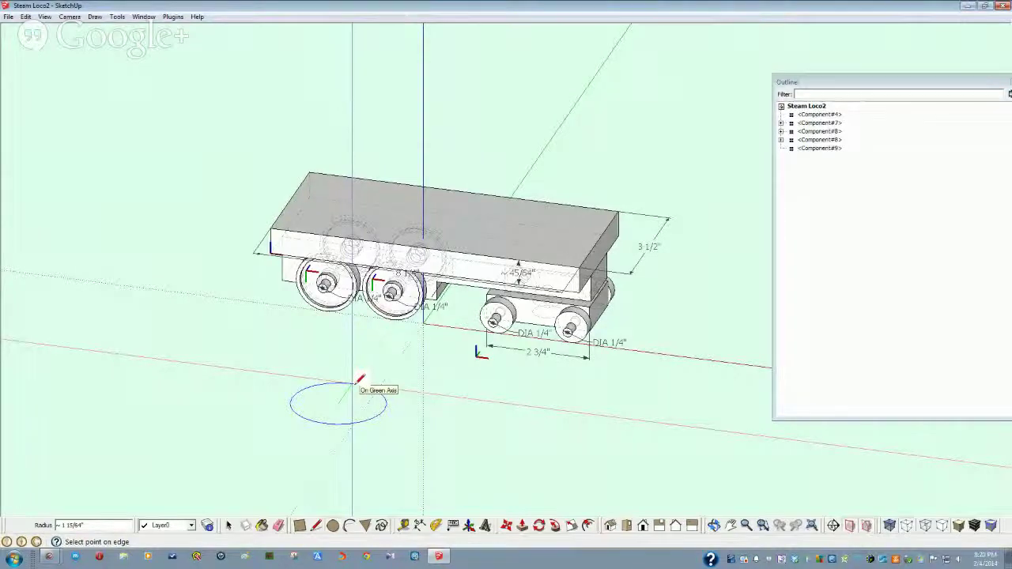
type("1.75")
key("Return")
middle_click_drag(353, 386, 316, 398)
key("space")
double_click(310, 392)
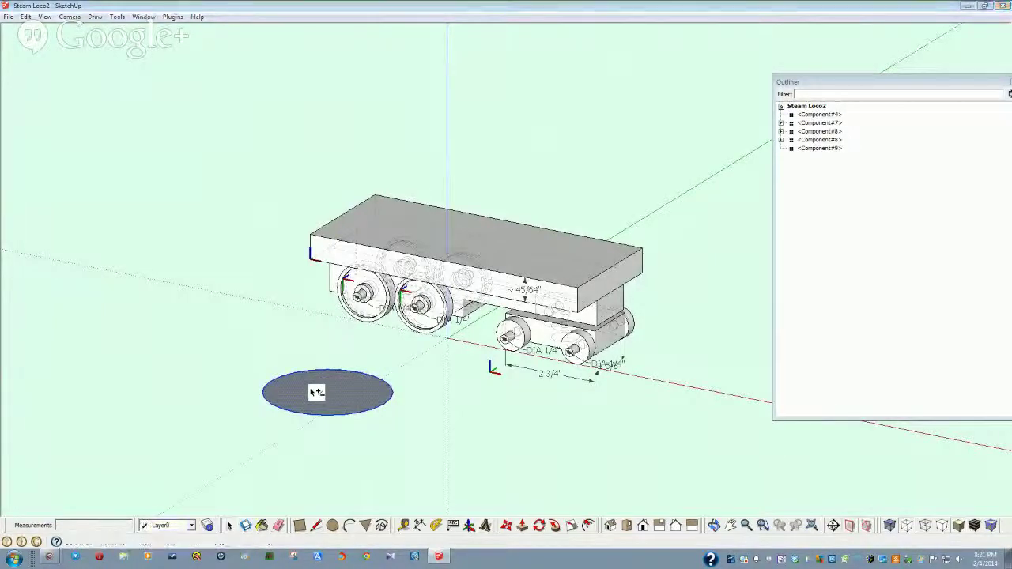
- Make the circle a component and extrude its face 7" upward into a cylinder
key("g")
left_click(388, 453)
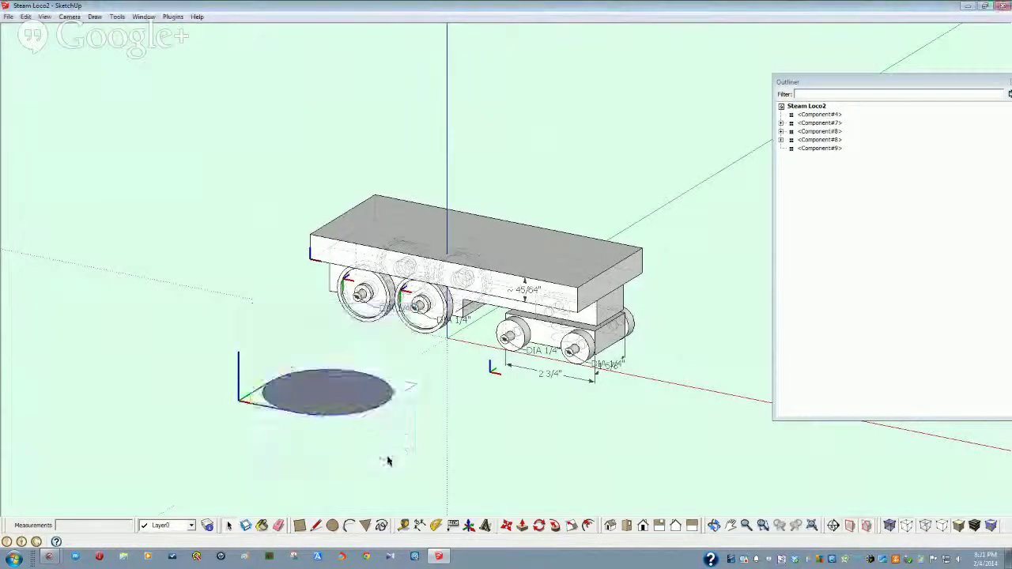
double_click(315, 392)
left_click(314, 393)
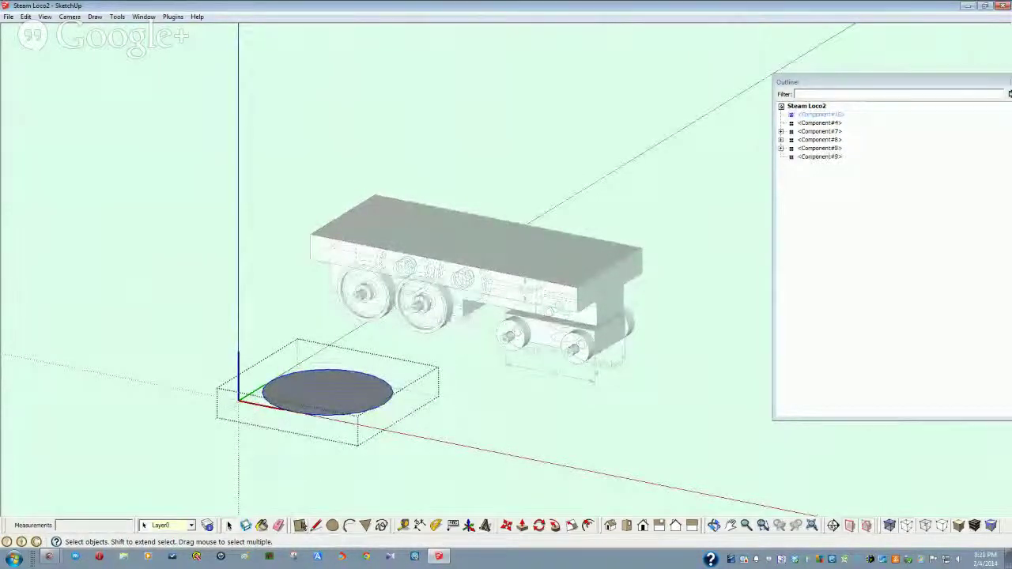
left_click(522, 525)
left_click(309, 399)
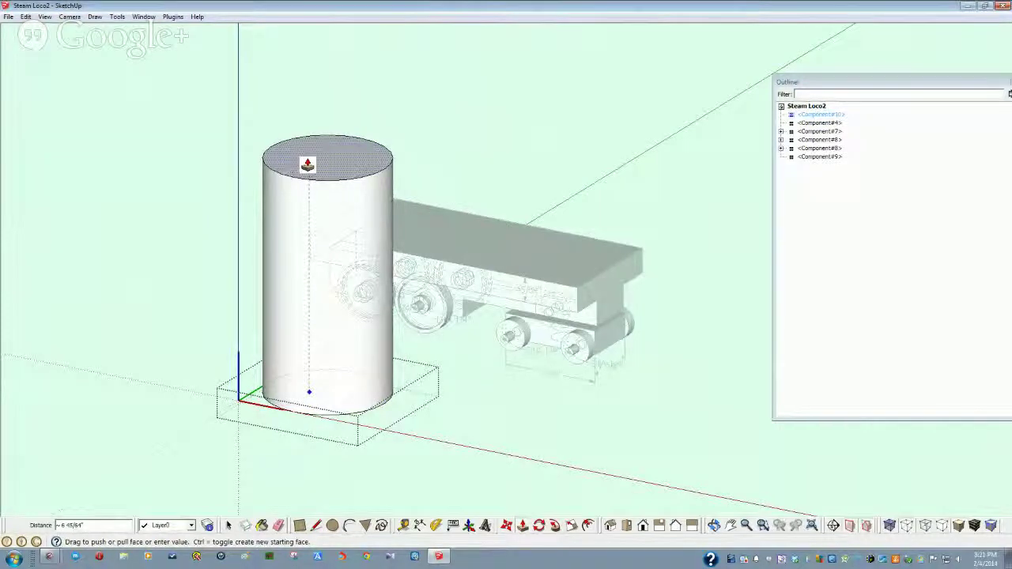
type("5")
key("Return")
middle_click_drag(308, 165, 427, 174)
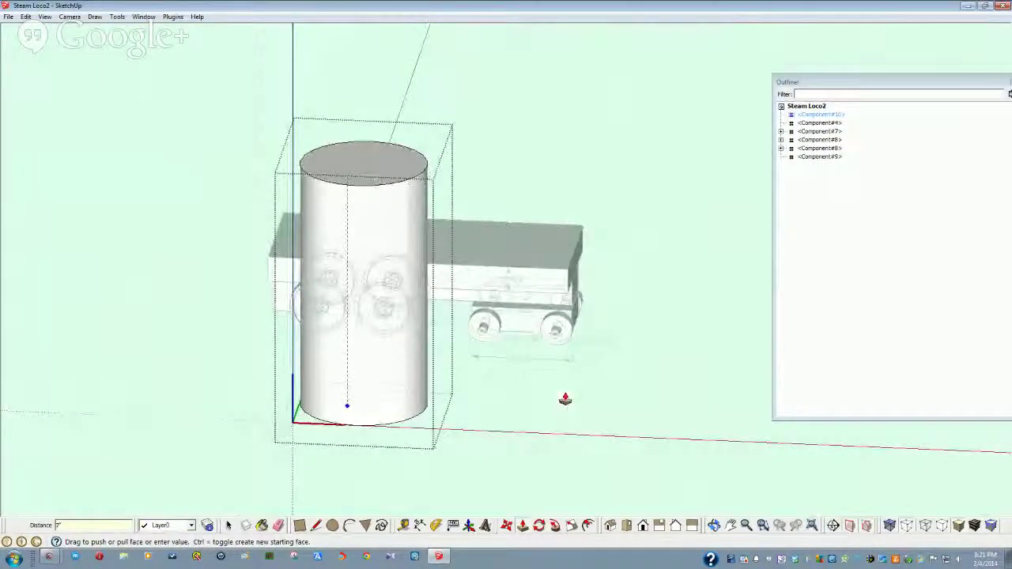
middle_click_drag(565, 399, 560, 367)
key("space")
left_click(508, 444)
- Rotate the upright cylinder a quarter turn so it lies horizontally, parallel to the chassis length
middle_click_drag(508, 444, 296, 395)
left_click(361, 183)
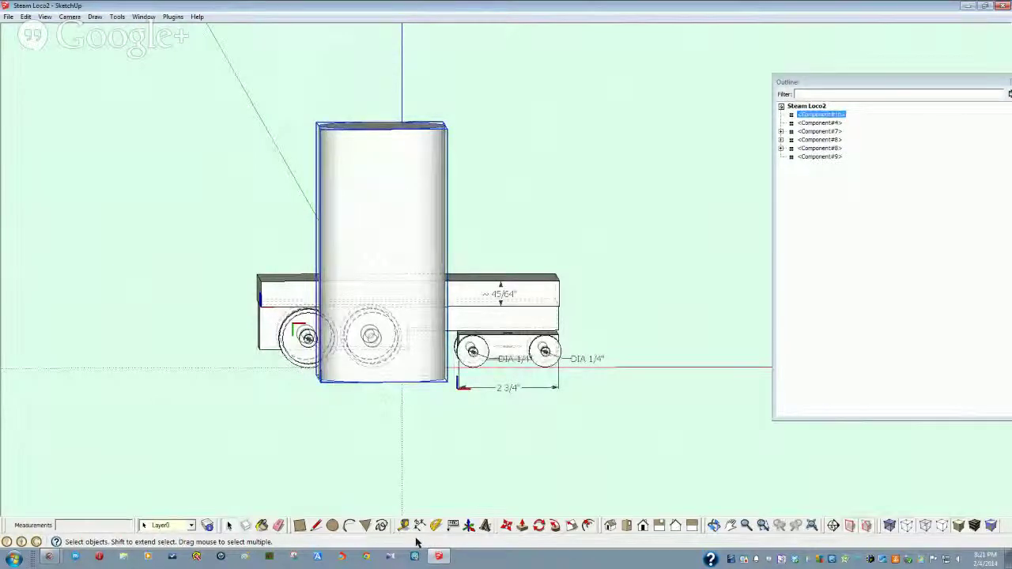
left_click(538, 525)
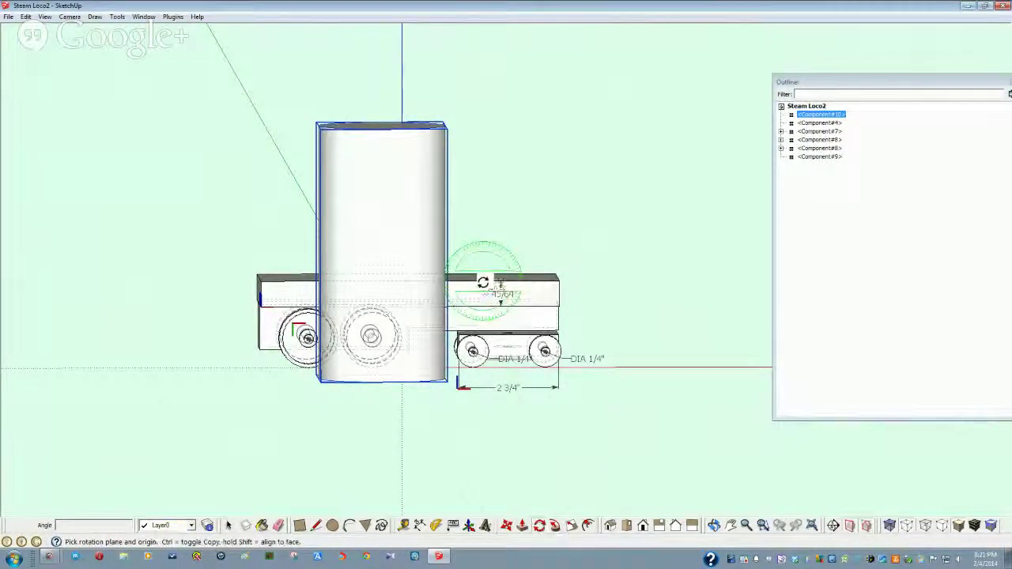
left_click(559, 281)
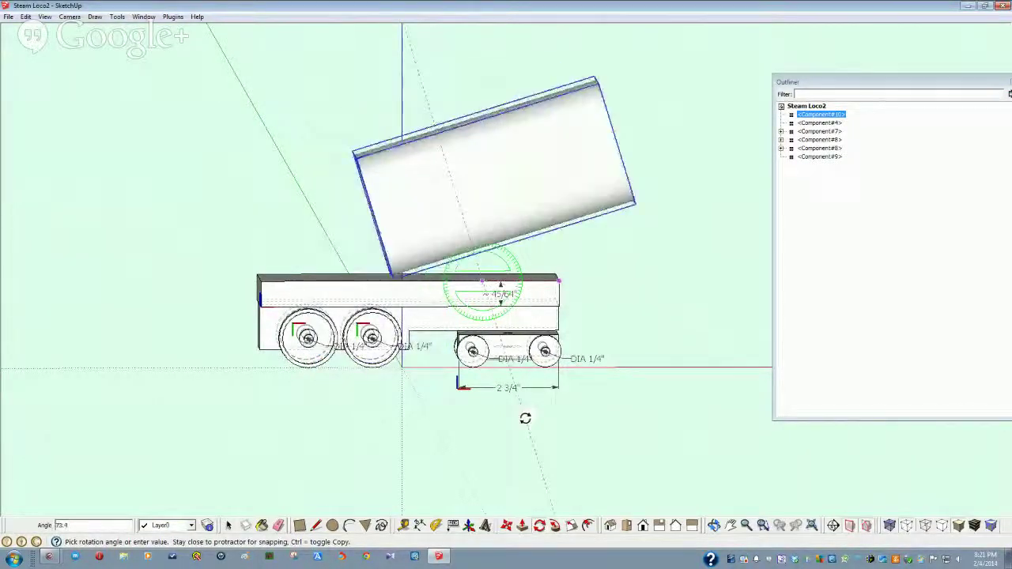
left_click(484, 433)
middle_click_drag(484, 434, 361, 232)
- Move the cylinder by the lowest point of its front rim to the midpoint of the platform's top front edge
key("space")
left_click(394, 376)
left_click(362, 232)
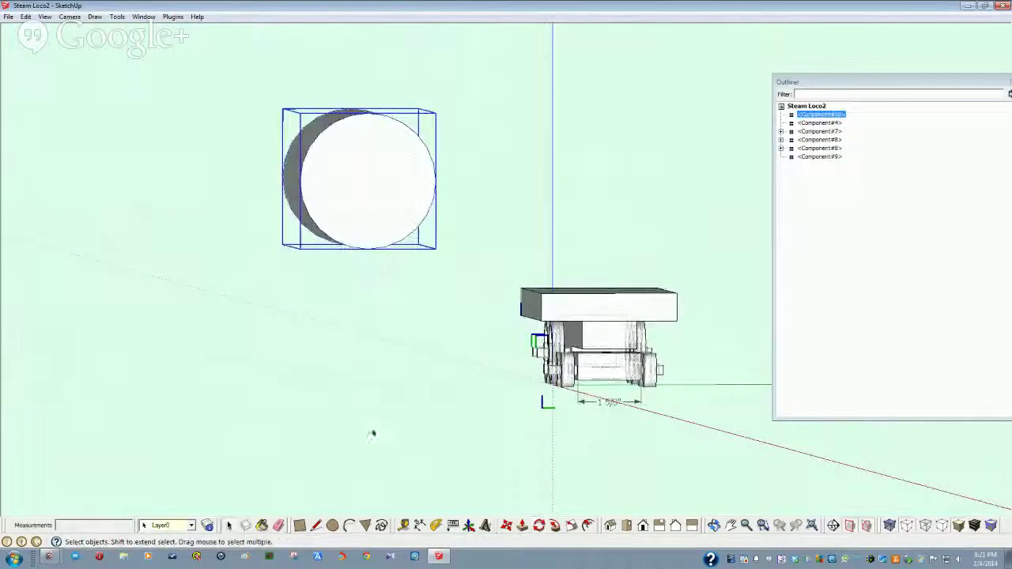
left_click(402, 525)
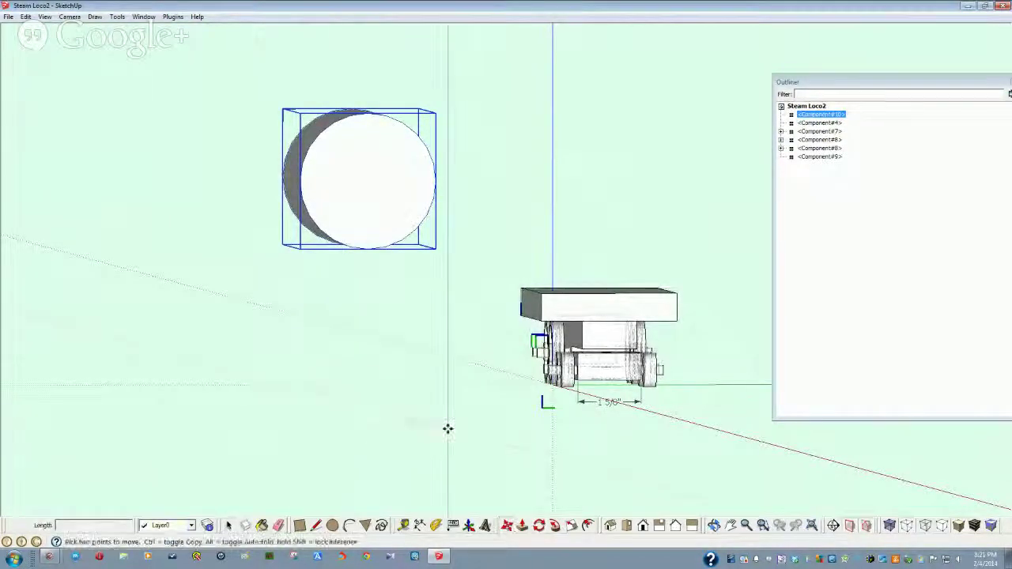
left_click(368, 249)
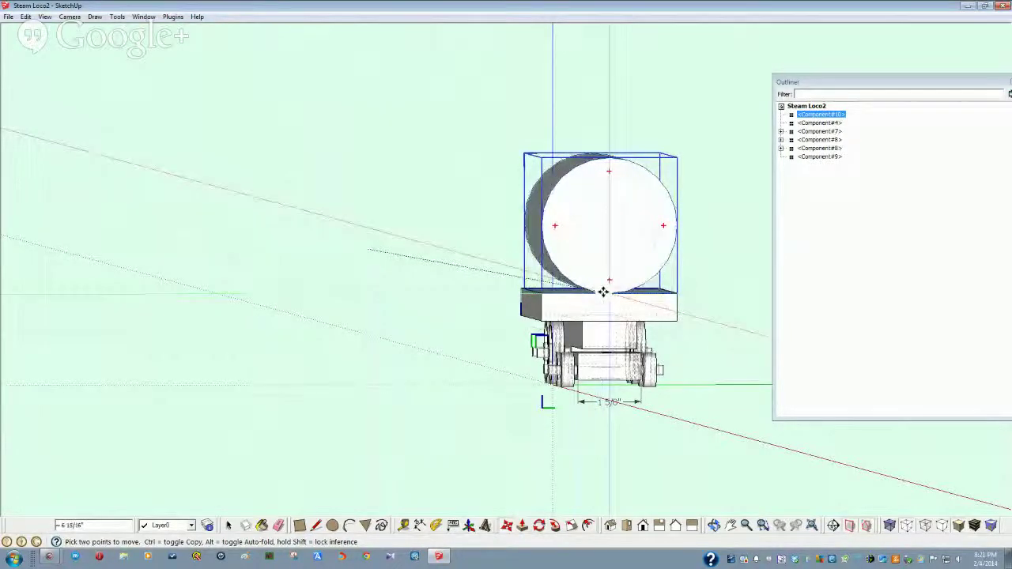
middle_click_drag(528, 422, 528, 423)
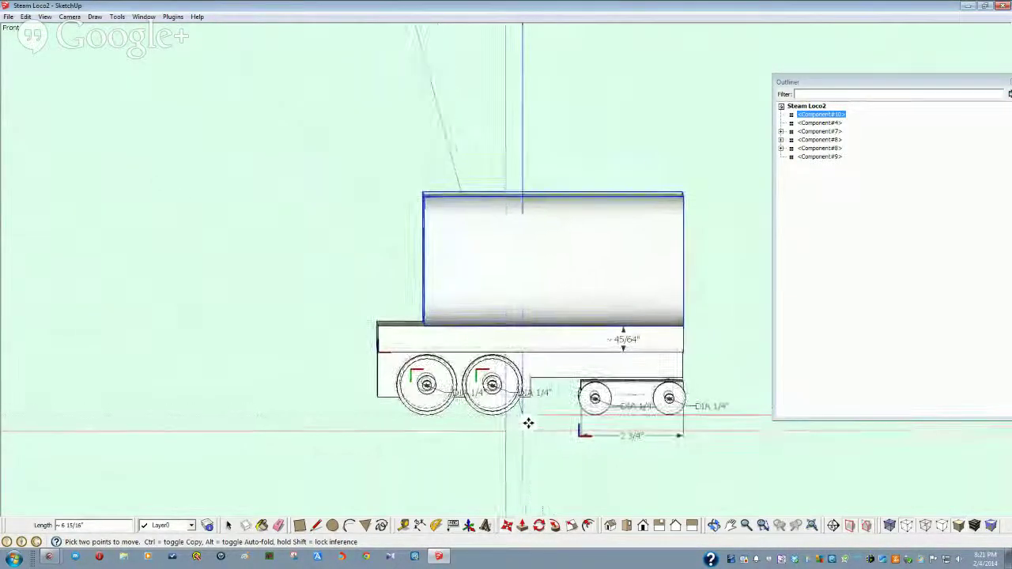
key("F2")
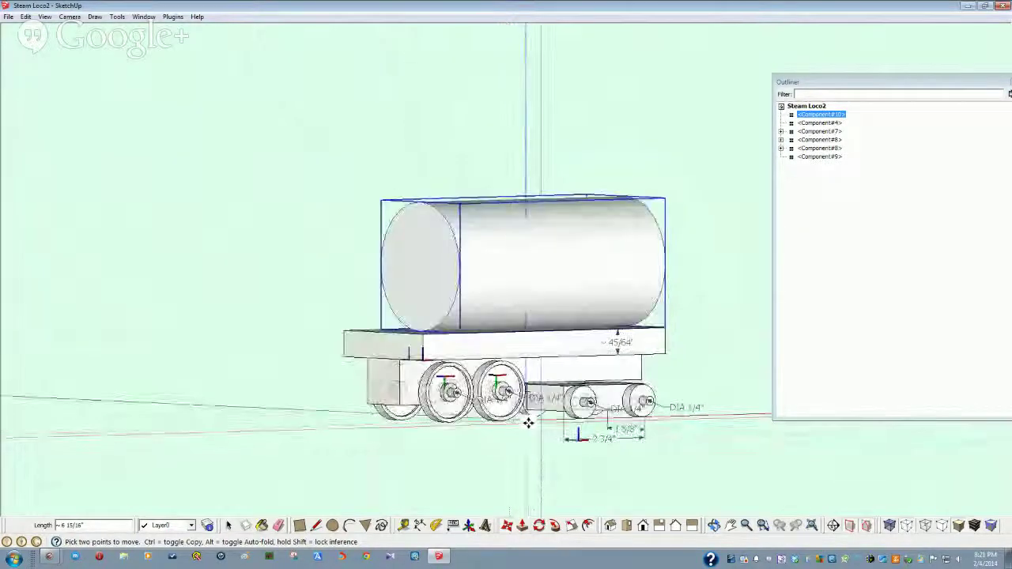
middle_click_drag(528, 423, 517, 341)
key("F4")
key("space")
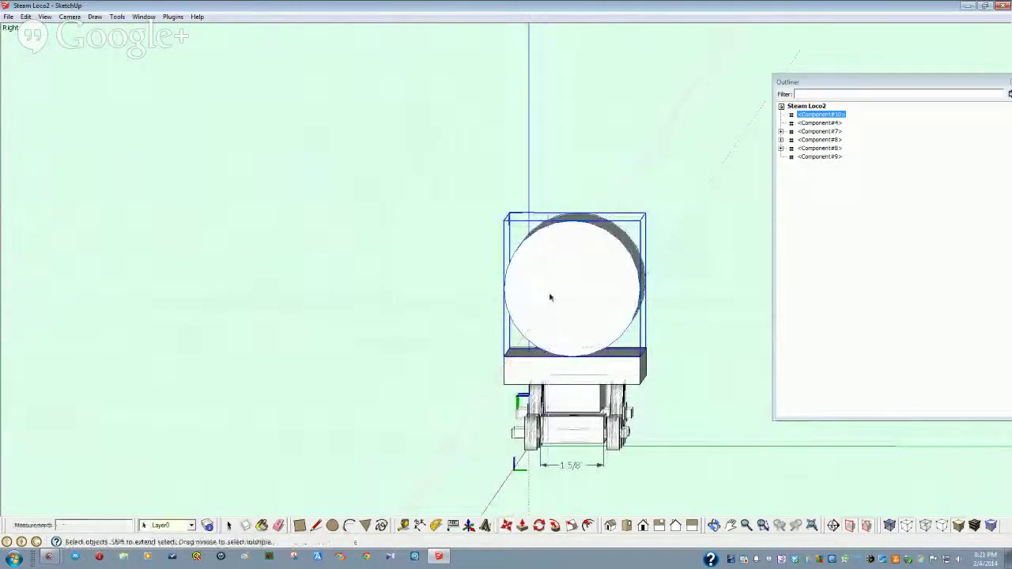
- Open the cylinder component and check the entity info of all its geometry
middle_click_drag(551, 297, 553, 250)
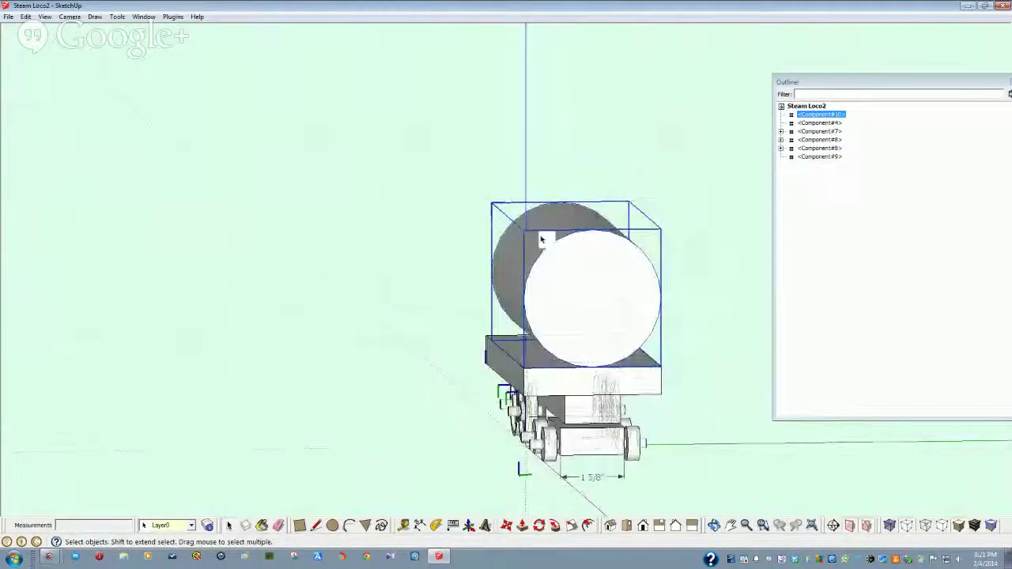
double_click(544, 245)
left_click(545, 248)
right_click(546, 247)
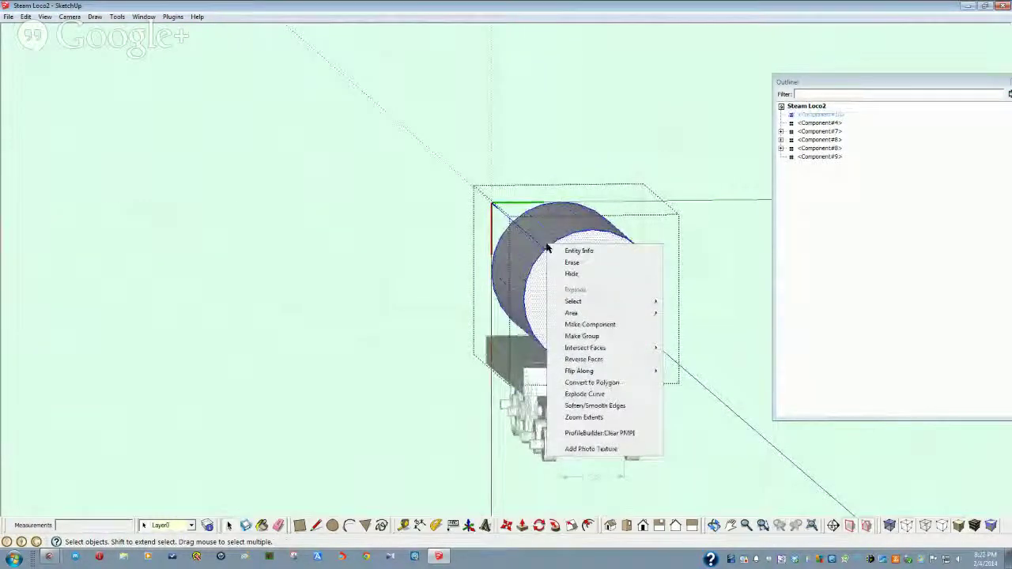
left_click(572, 250)
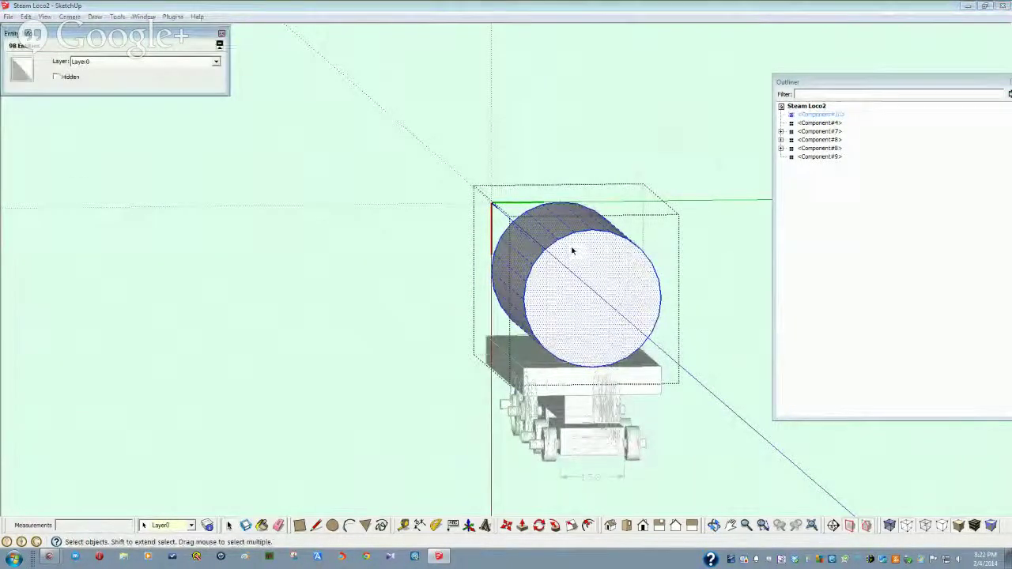
left_click(221, 36)
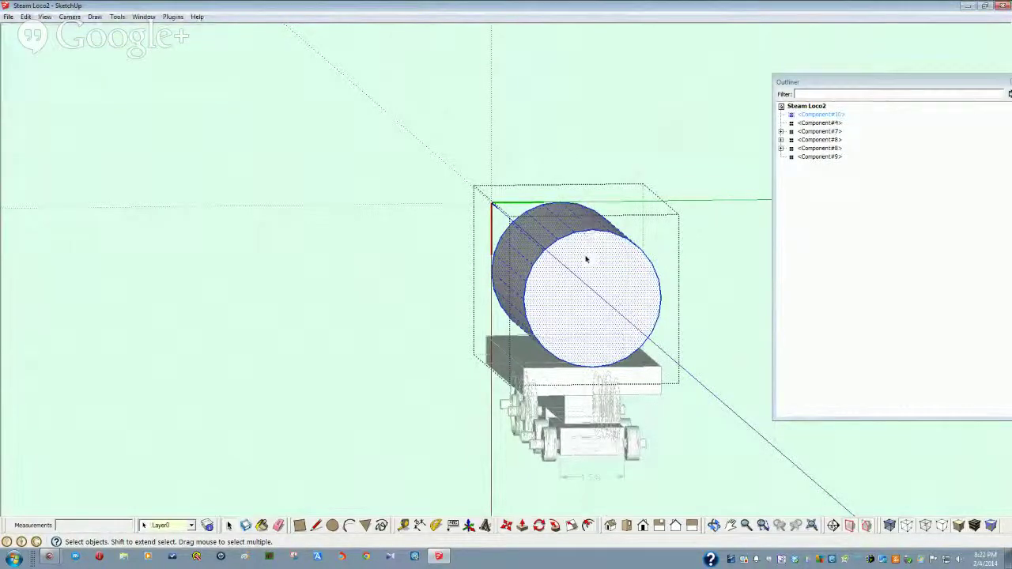
left_click(586, 260)
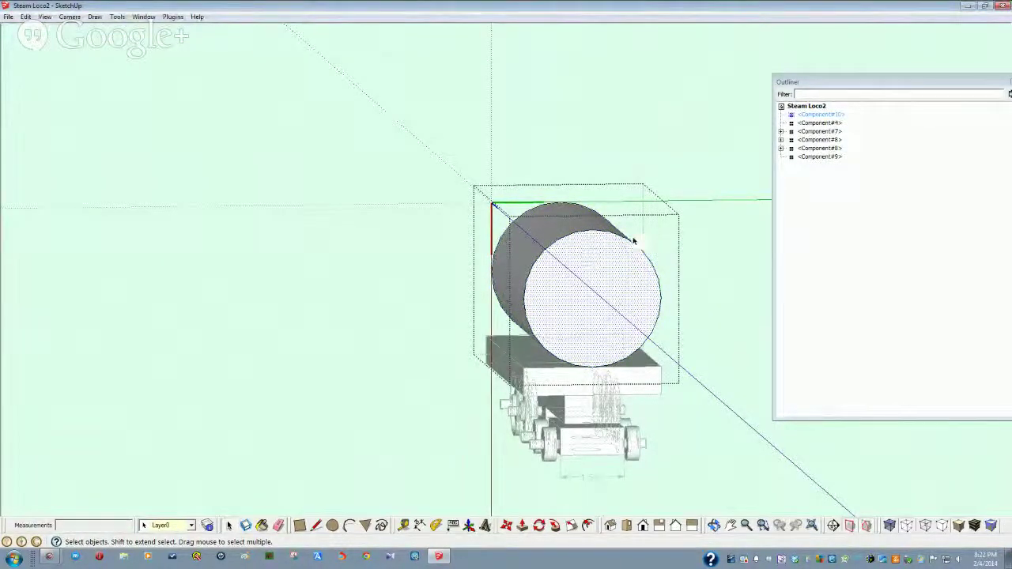
left_click(684, 195)
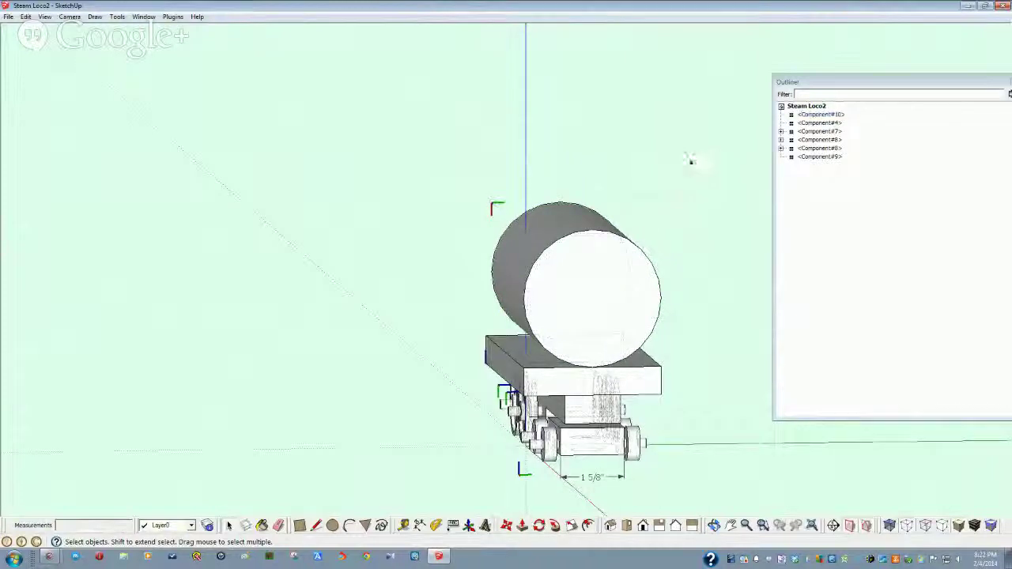
- Scale the cylinder's round cross-section by 0.7 on both the red and green axes, keeping its length
left_click(822, 115)
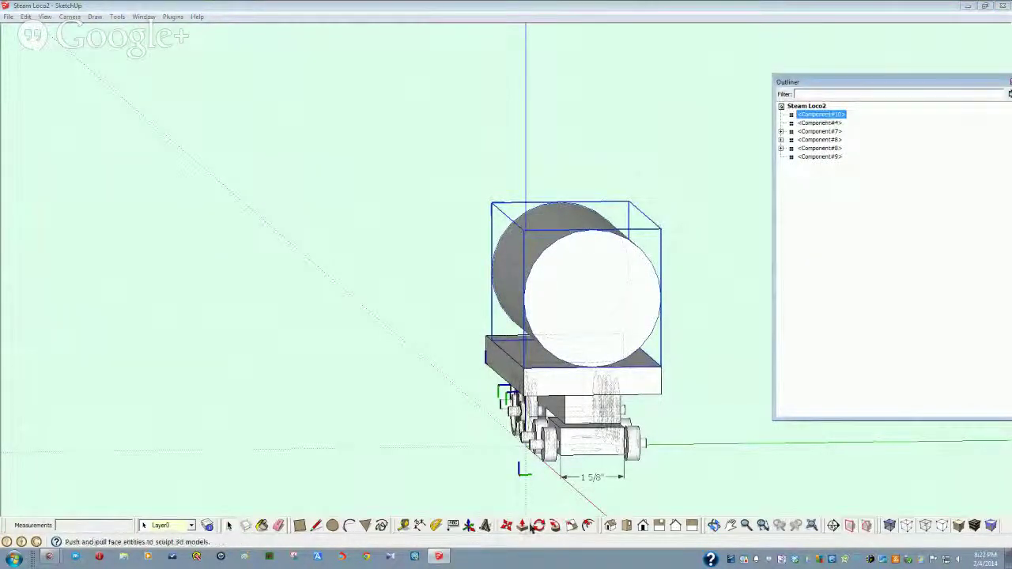
left_click(570, 526)
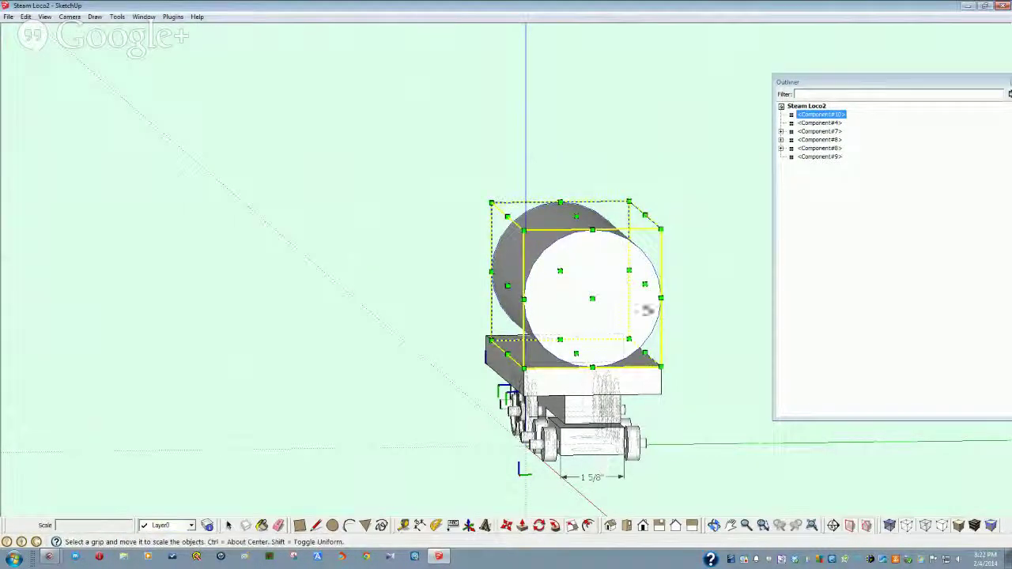
left_click(645, 215)
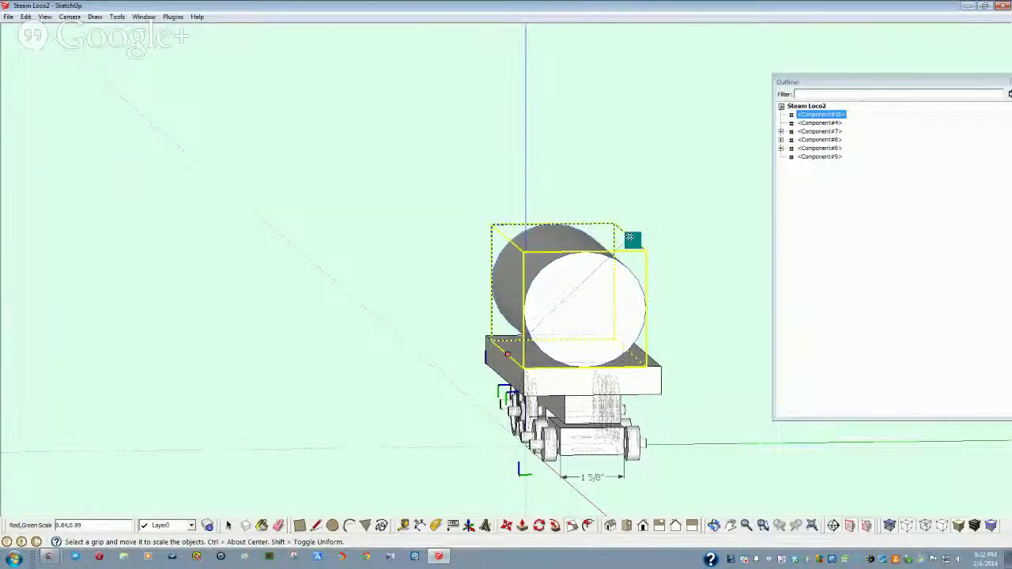
type("1")
type("7,.")
type(" 7")
key("Return")
middle_click_drag(632, 239, 419, 332)
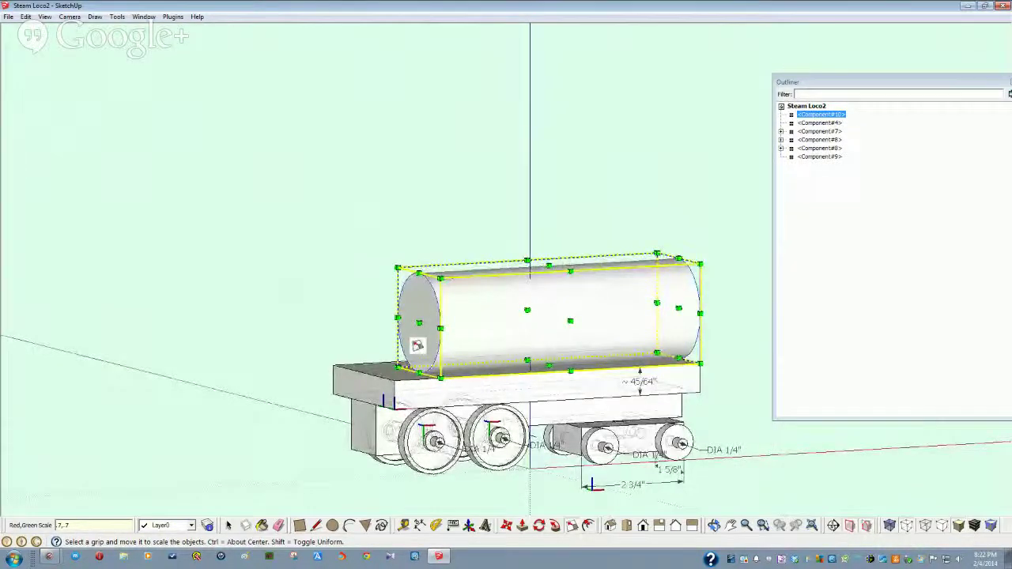
key("F2")
key("F4")
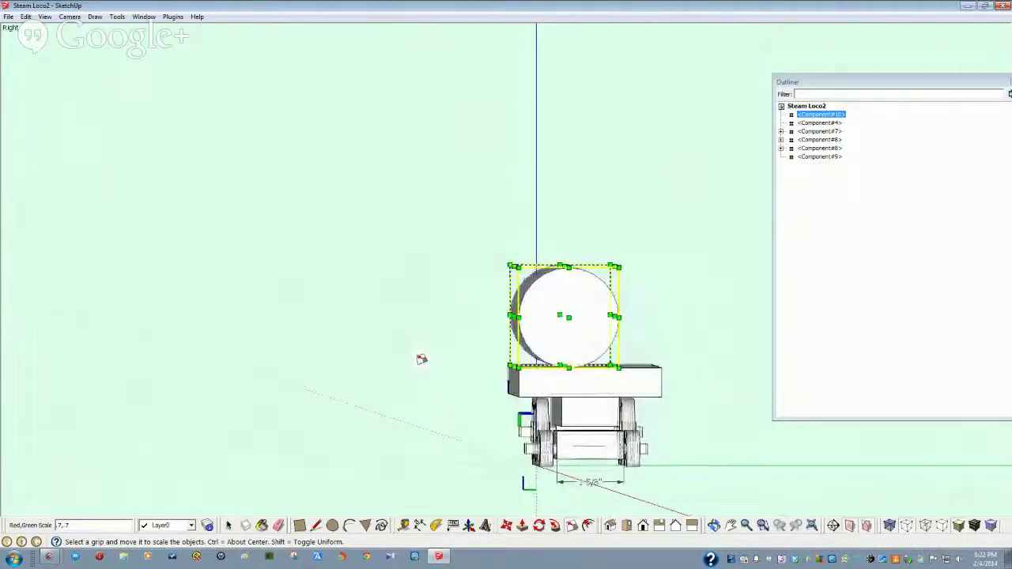
key("space")
left_click(411, 438)
- Add a diameter dimension to the cylinder's front rim inside its component
double_click(567, 287)
middle_click_drag(566, 286, 594, 305)
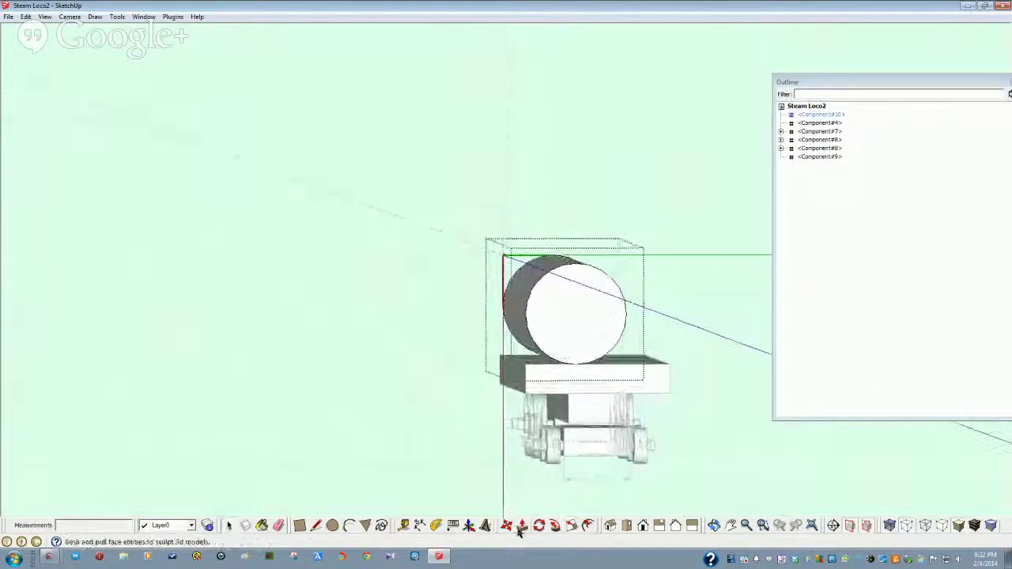
left_click(420, 527)
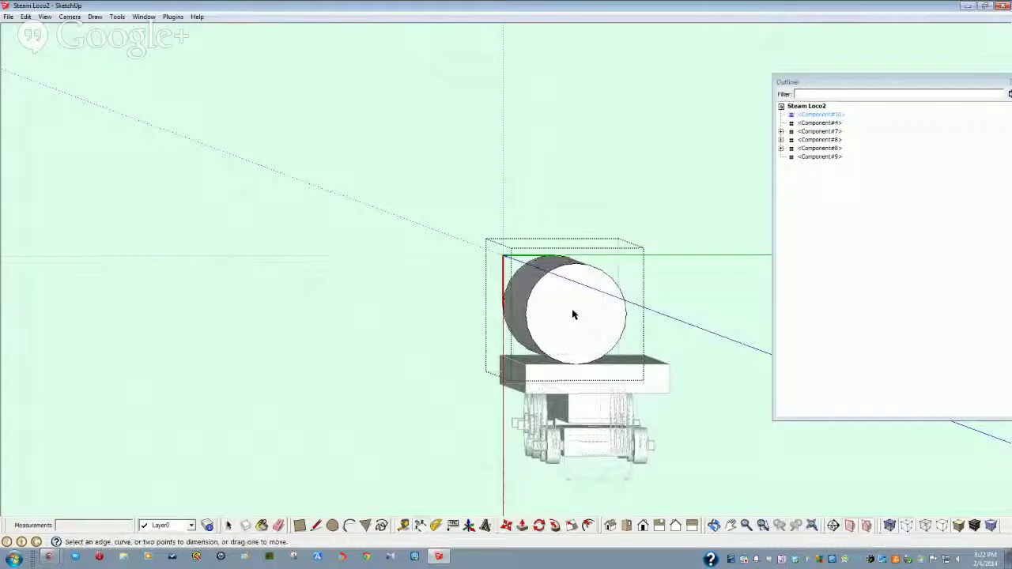
left_click(603, 274)
left_click(659, 271)
middle_click_drag(591, 329, 496, 306)
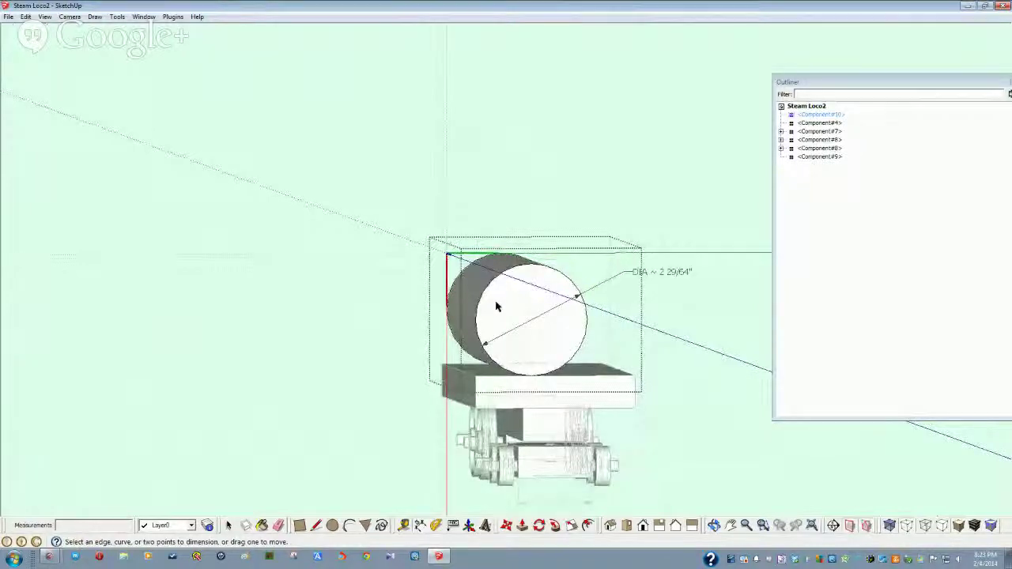
key("space")
left_click(392, 338)
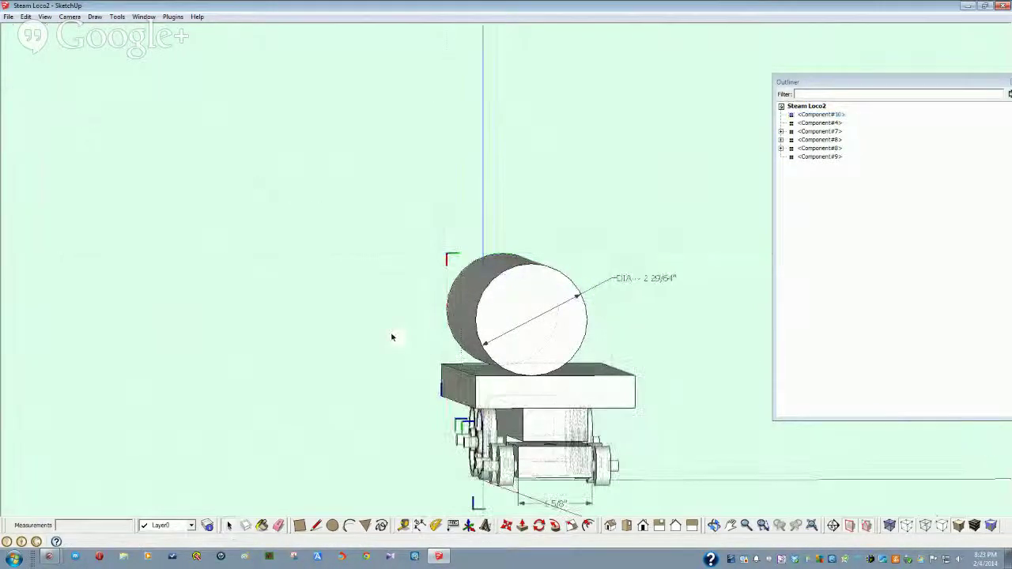
- Scale the cylinder's cross-section down again, by 0.85 on the red and green axes, with its underside kept on the platform
key("space")
left_click(531, 265)
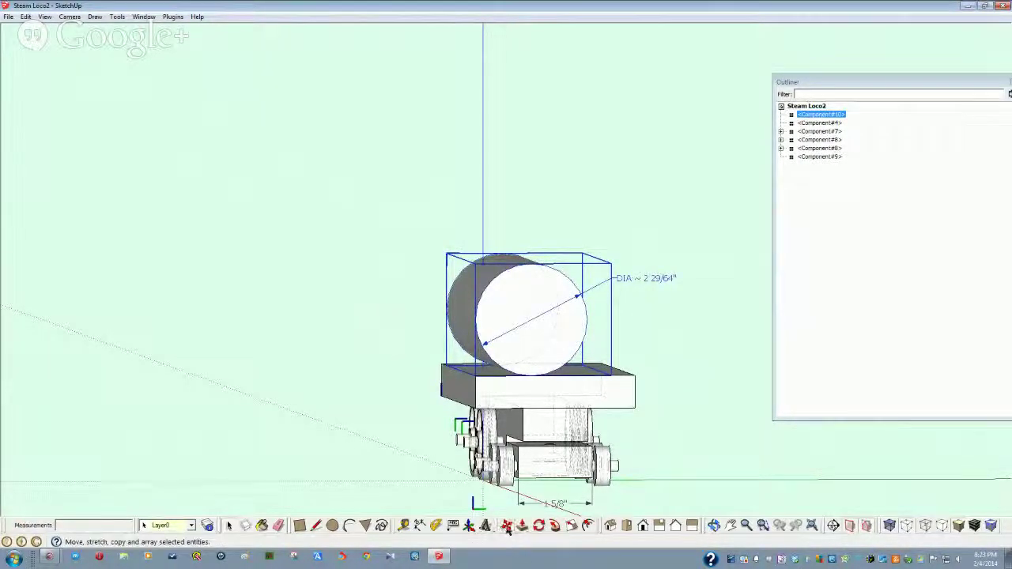
left_click(571, 526)
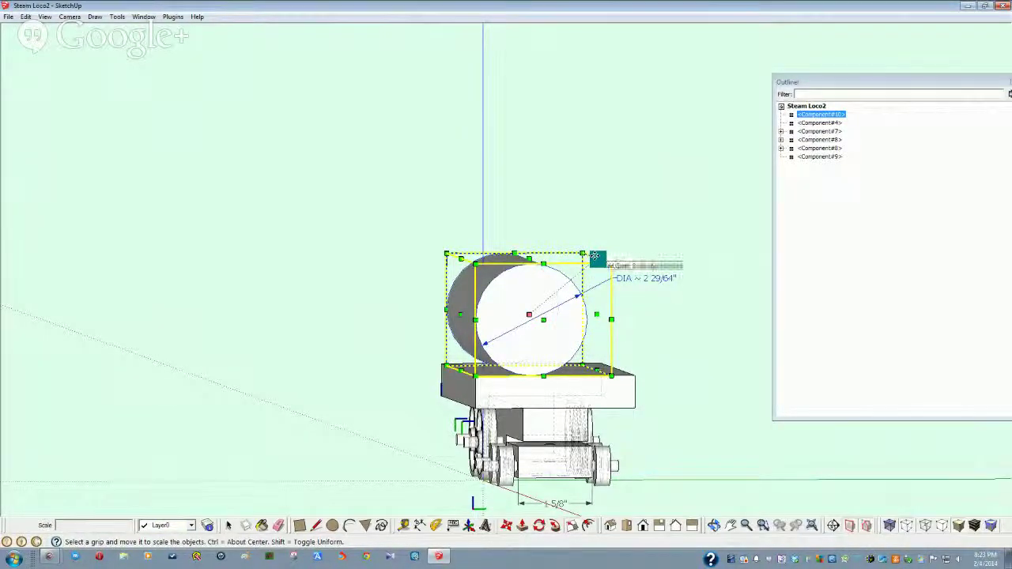
left_click_drag(594, 258, 581, 271, "ctrl")
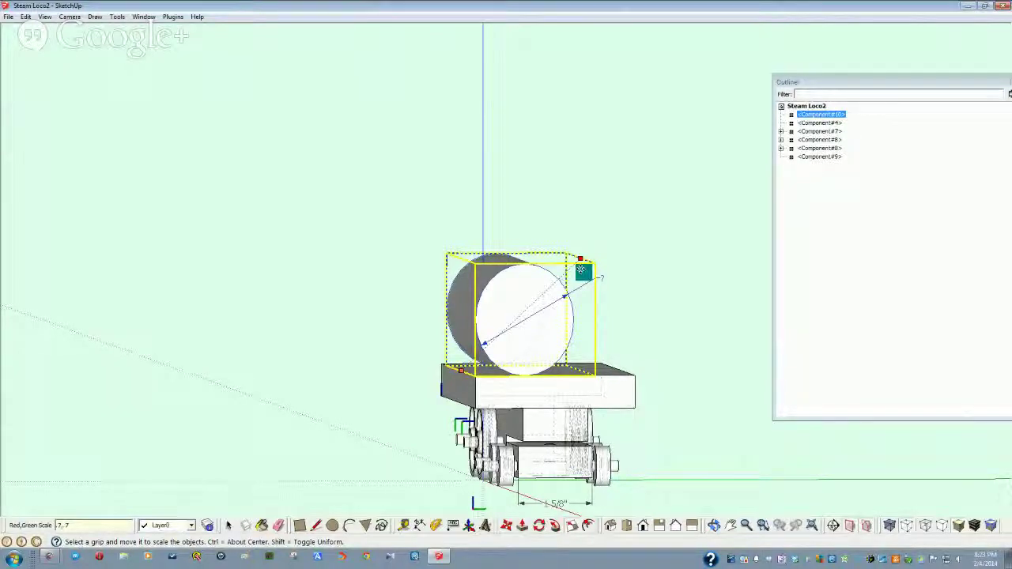
key("Return")
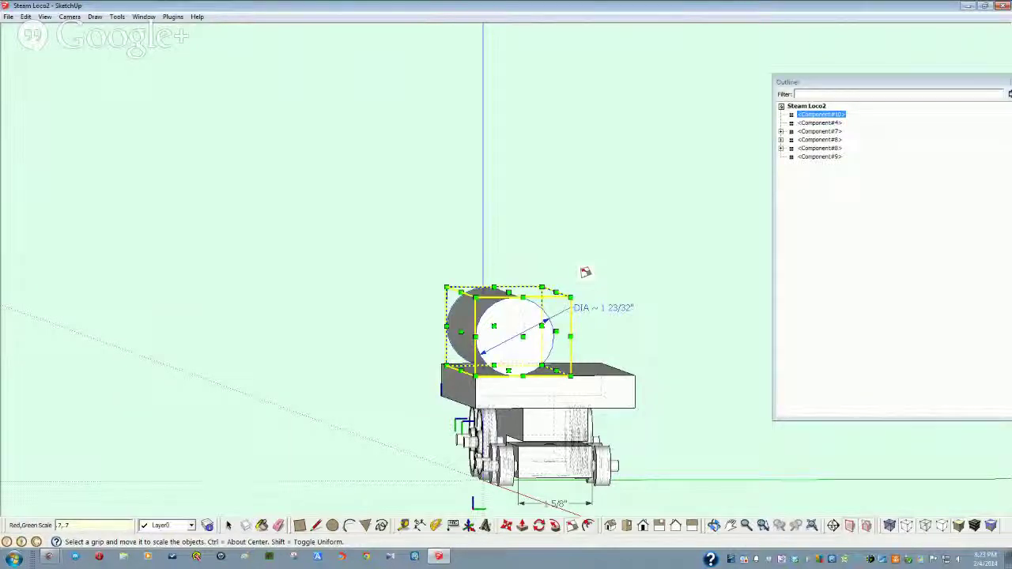
type(".85,.85")
key("Return")
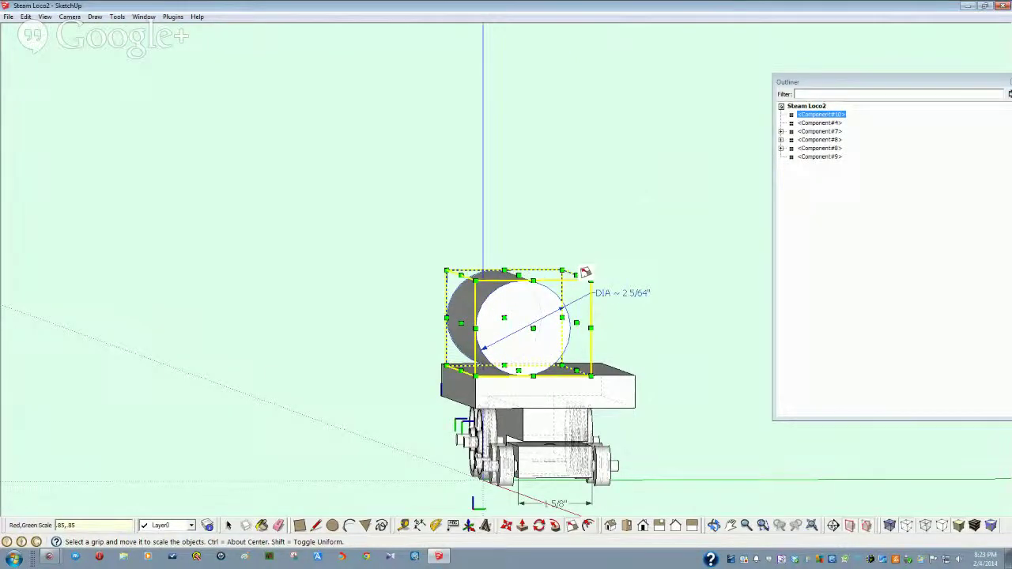
key("space")
left_click(626, 225)
- Open the boiler cylinder component and shorten it by pushing its rear end face inward
middle_click_drag(495, 377, 422, 317)
left_click(407, 327)
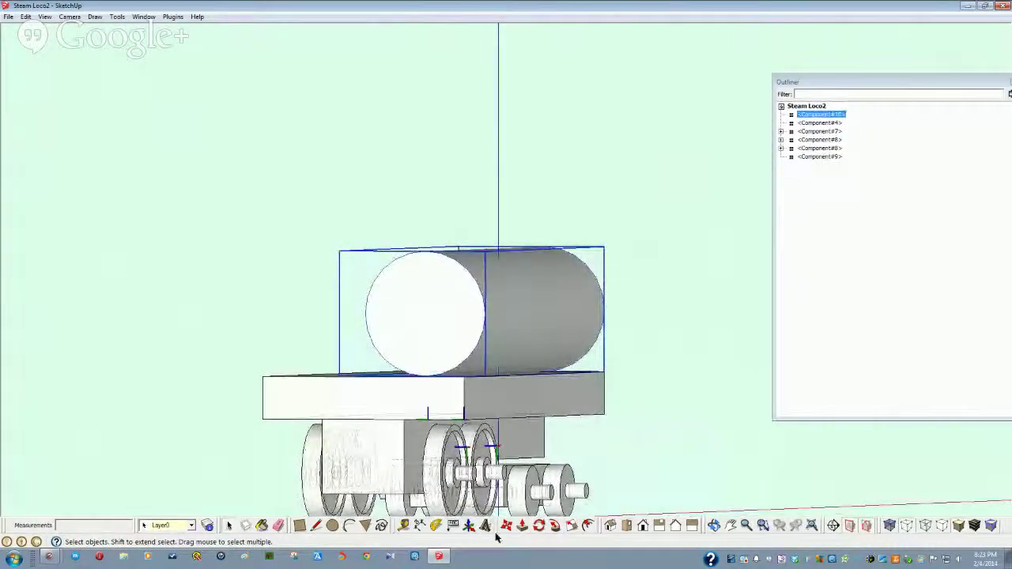
double_click(402, 321)
triple_click(403, 321)
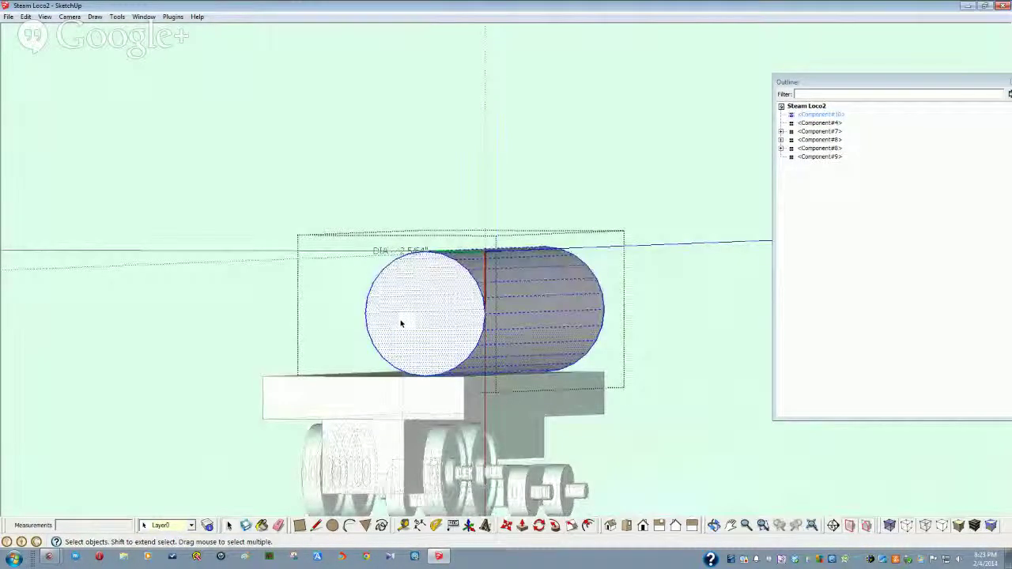
left_click(521, 527)
left_click(415, 336)
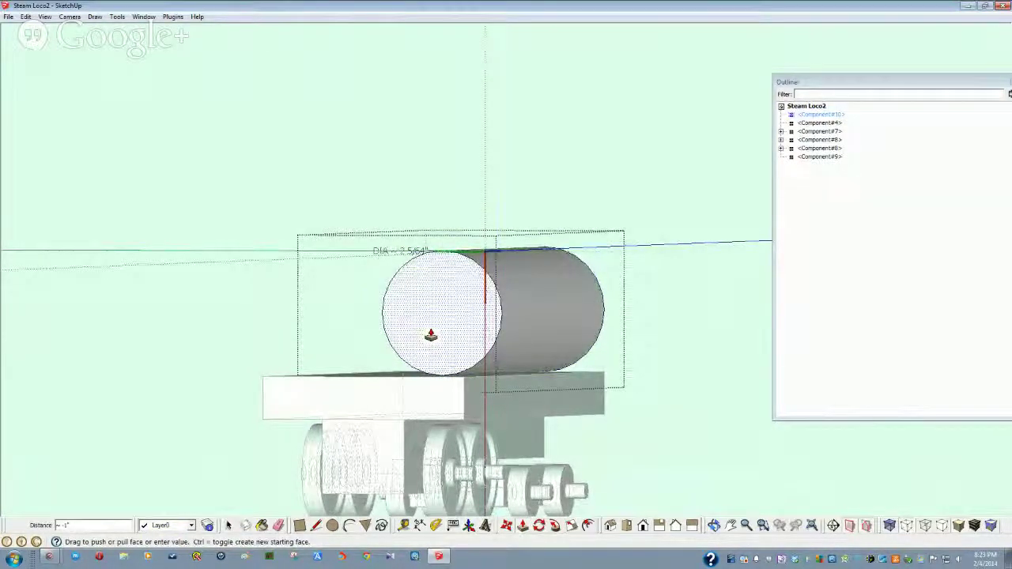
key("Return")
middle_click_drag(506, 376, 518, 514)
left_click(545, 403)
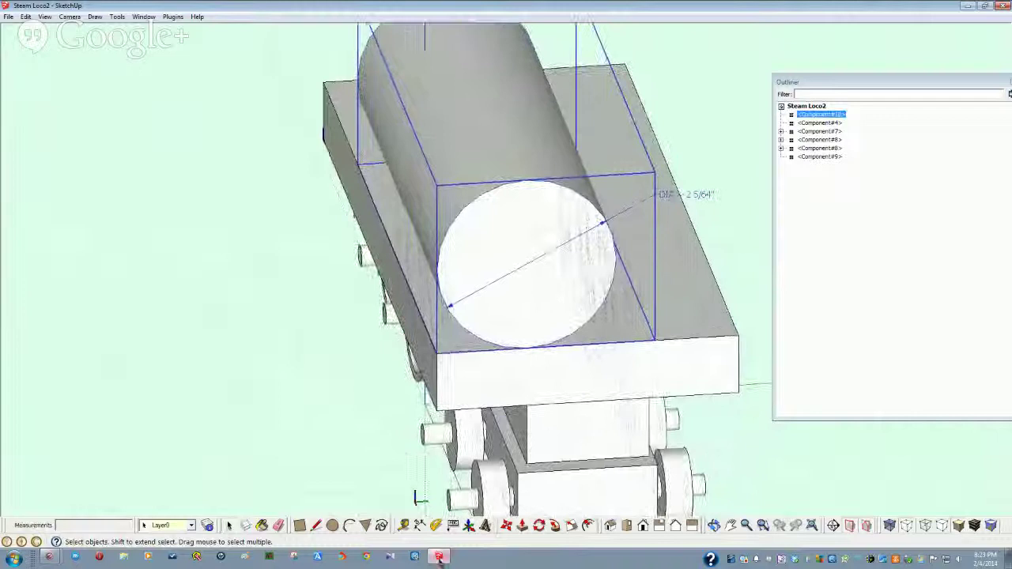
- Move the boiler so its underside centres on the midpoint of the platform's front top edge, and raise it above the platform
left_click(507, 526)
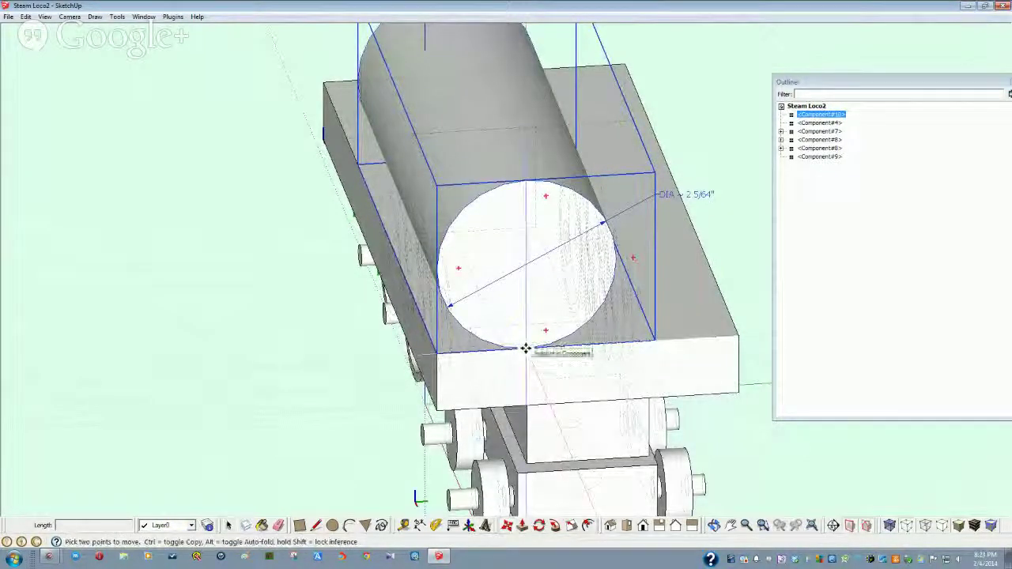
left_click(526, 349)
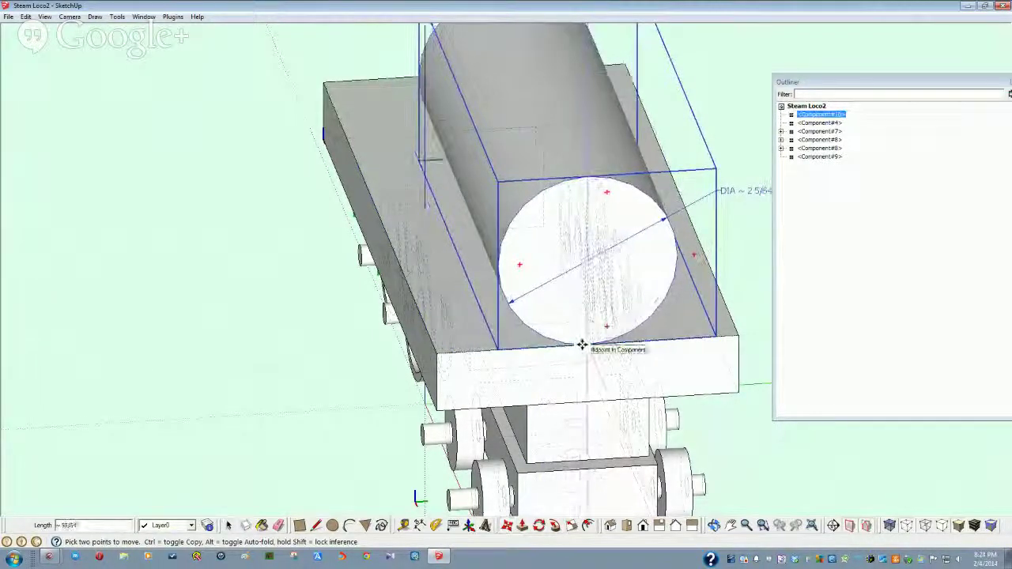
middle_click_drag(582, 343, 571, 395)
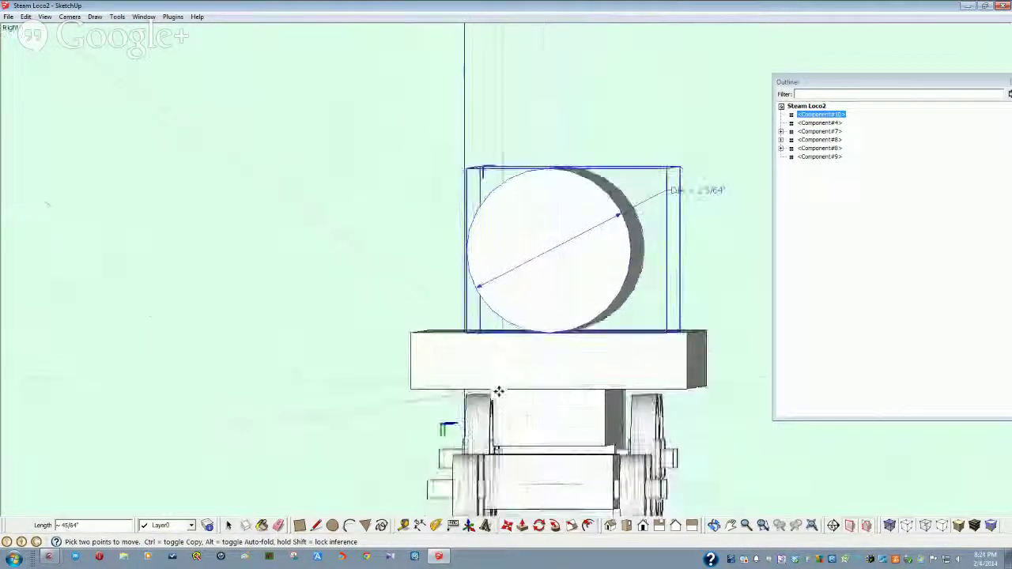
left_click(414, 357)
left_click(416, 334)
key("space")
left_click(400, 436)
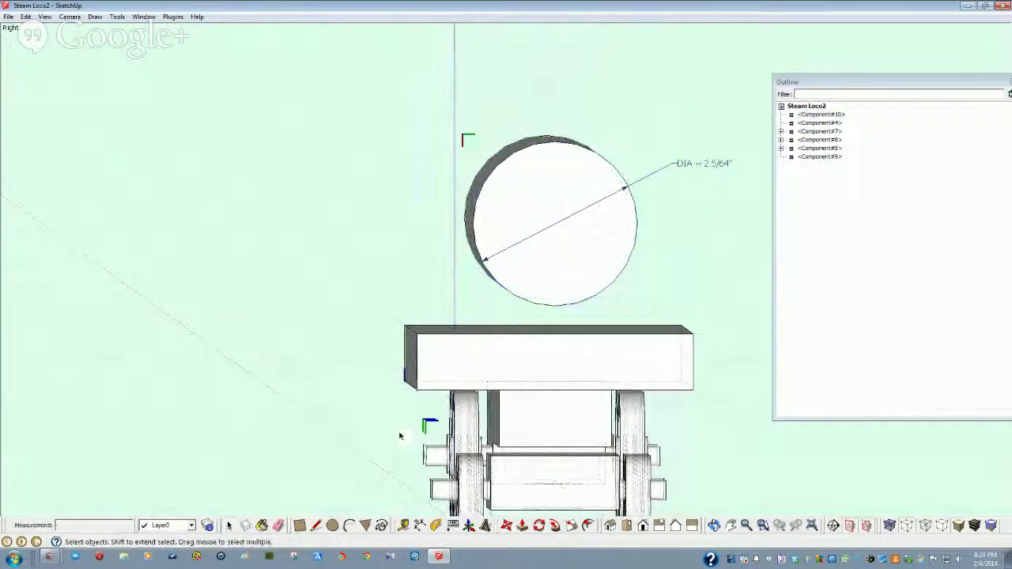
- Draw a 0.625 by 2.5 inch rectangle on the ground beside the locomotive, with its long side across the chassis
scroll(519, 399, "up", 3)
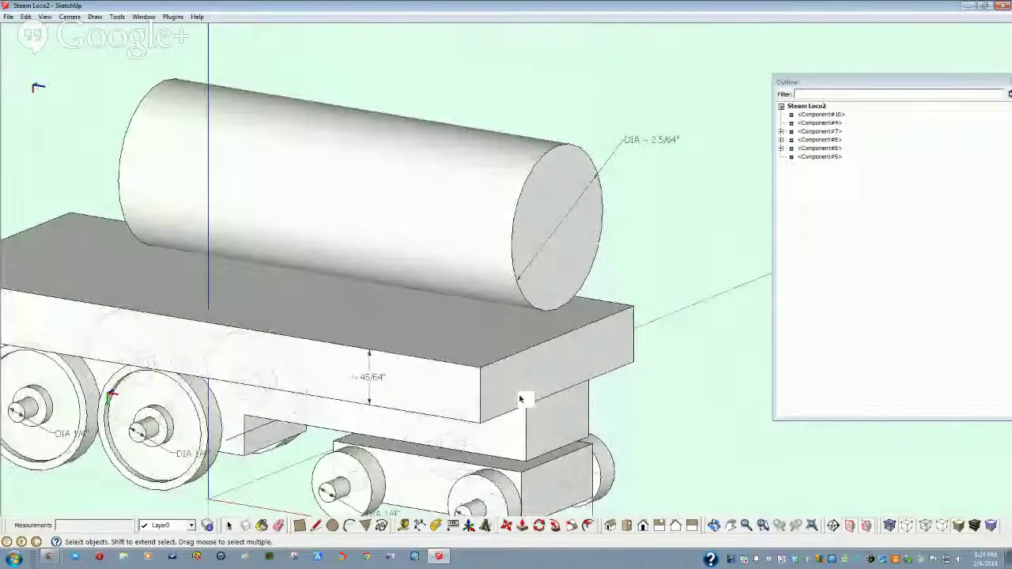
middle_click_drag(519, 399, 424, 364)
scroll(423, 364, "down", 2)
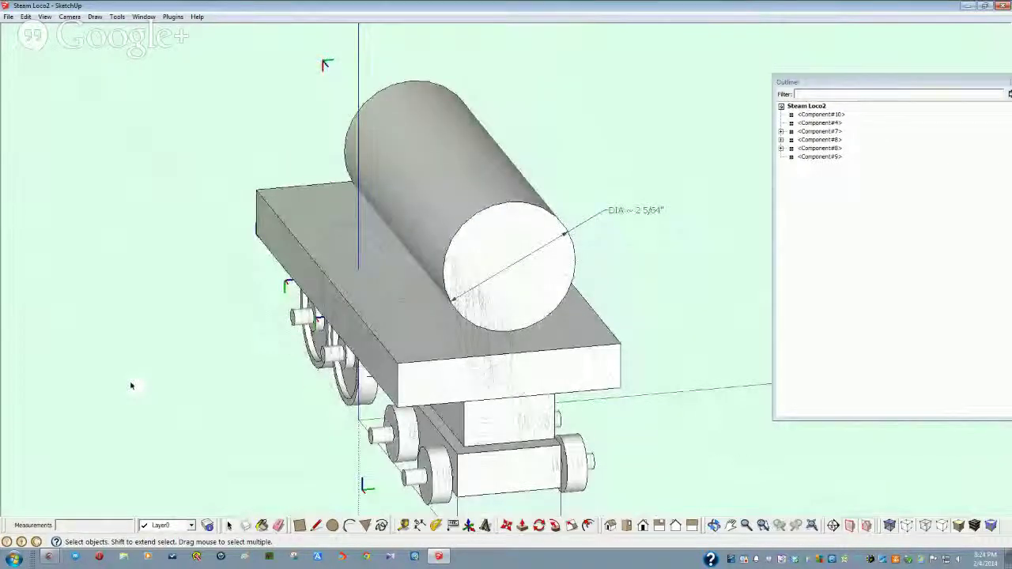
middle_click_drag(131, 385, 329, 531)
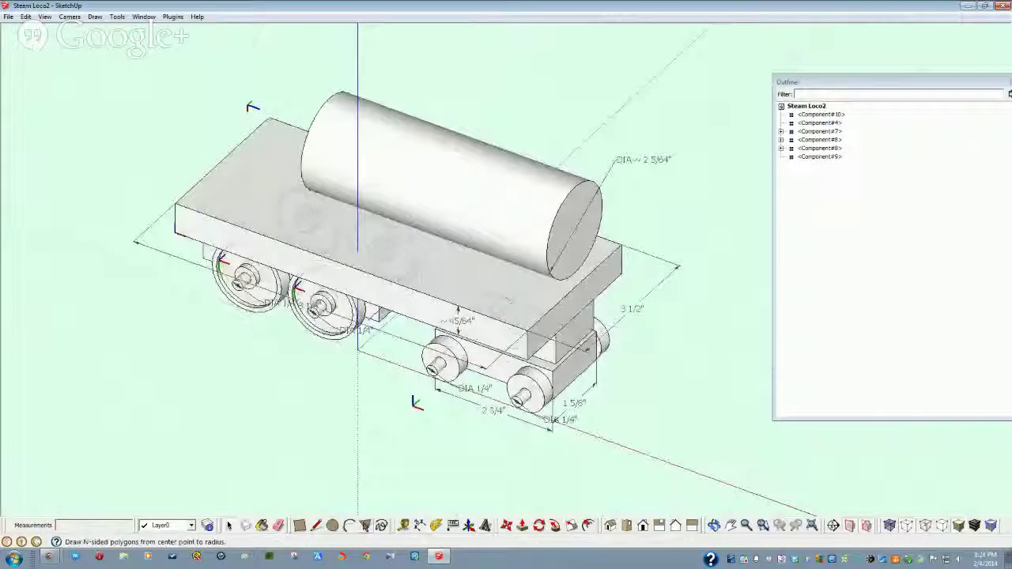
middle_click_drag(466, 439, 414, 442)
key("r")
left_click(411, 443)
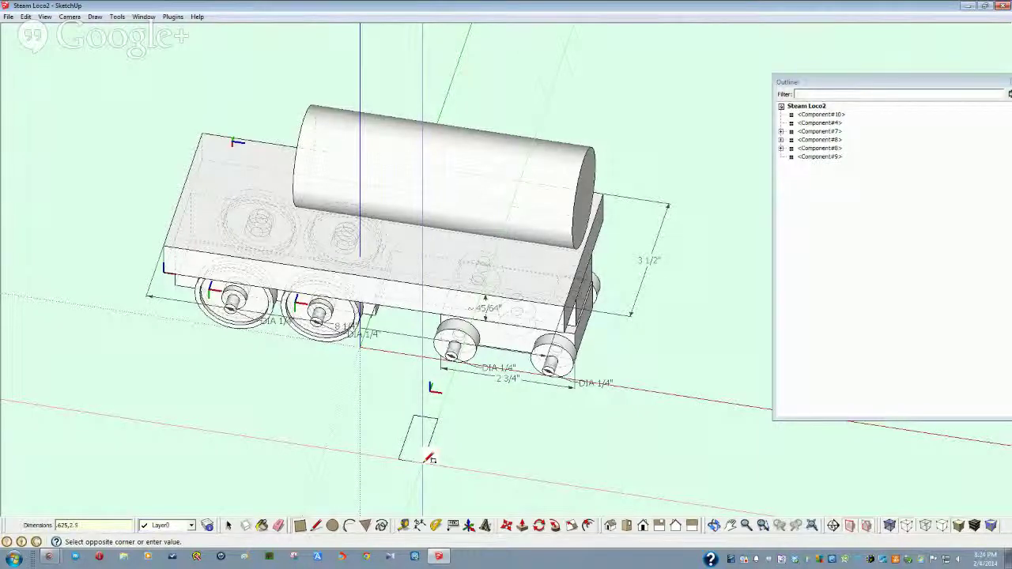
left_click(428, 458)
middle_click_drag(429, 451, 428, 440)
key("space")
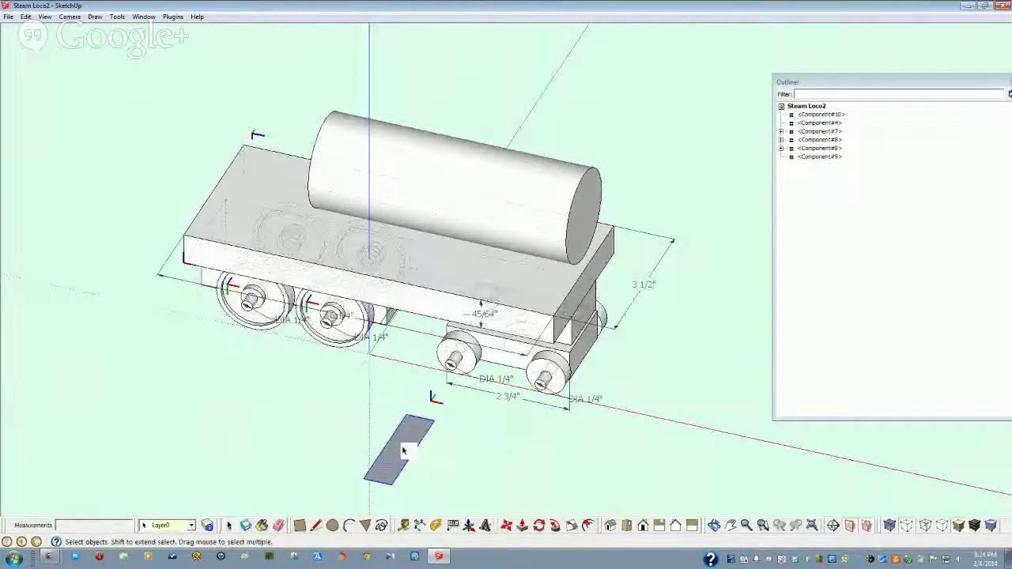
- Make the rectangle a component and extrude its face 5/8" upward into a block
key("g")
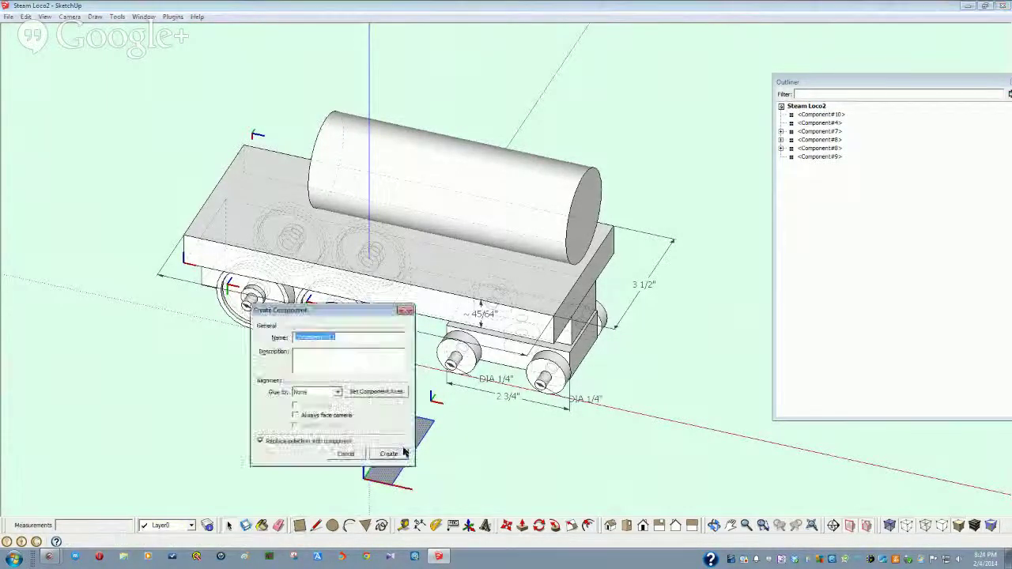
left_click(402, 453)
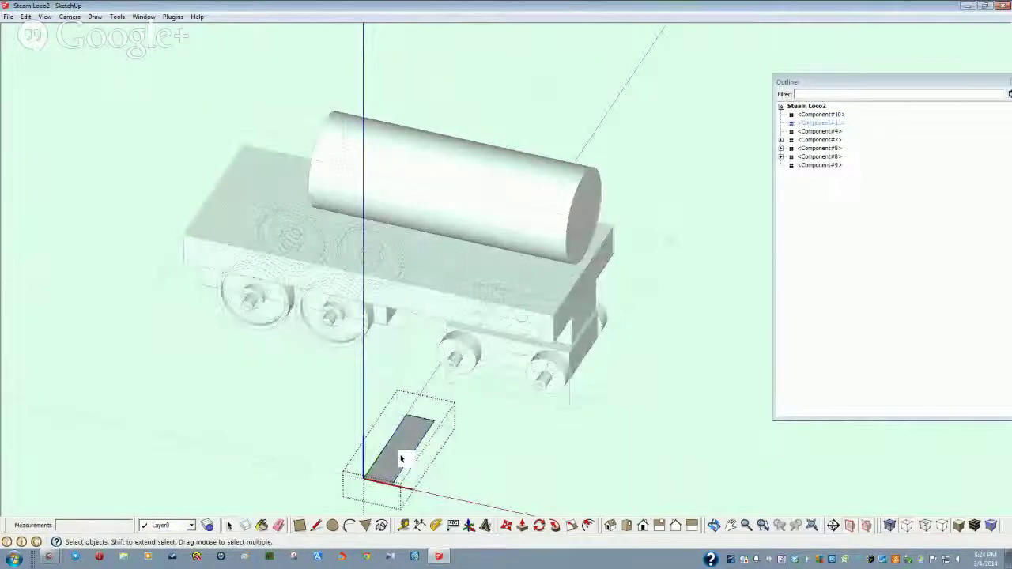
left_click(401, 458)
left_click(521, 525)
left_click(392, 452)
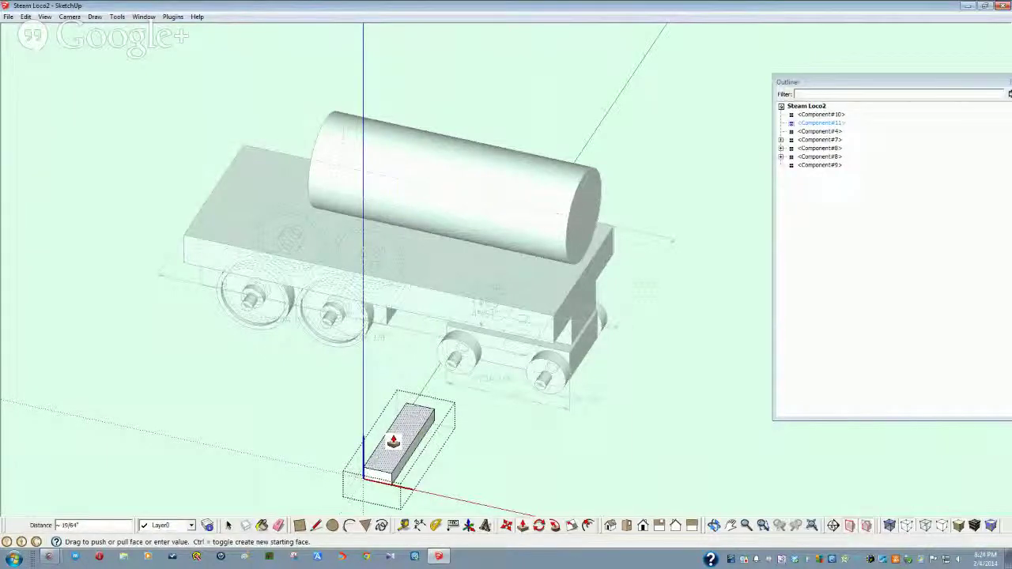
type("5/8")
key("Return")
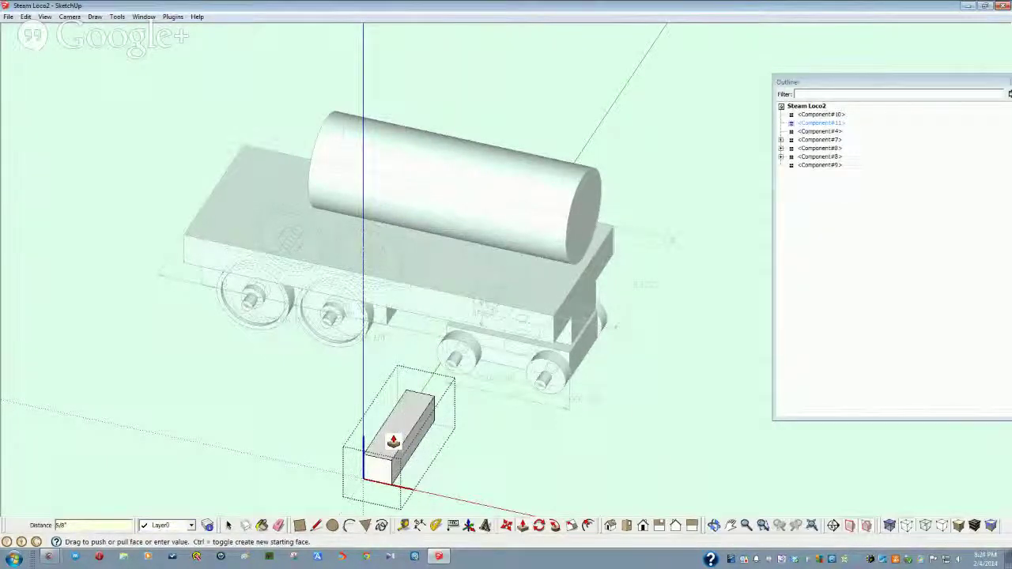
key("space")
left_click(577, 447)
- Move the block by its bottom front edge midpoint to the midpoint of the platform's front top edge
middle_click_drag(493, 464, 289, 395)
left_click(297, 407)
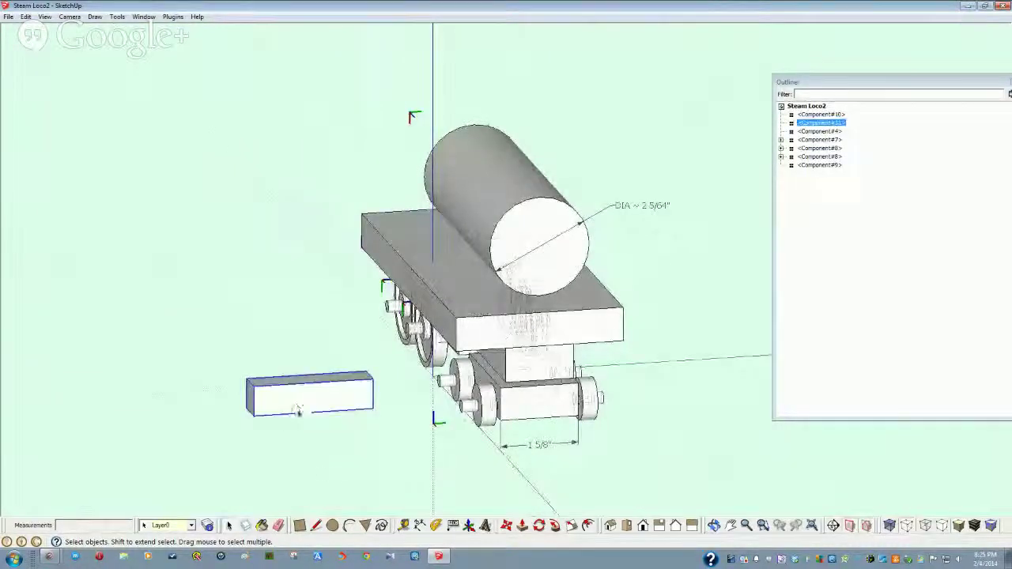
scroll(418, 529, "up", 3)
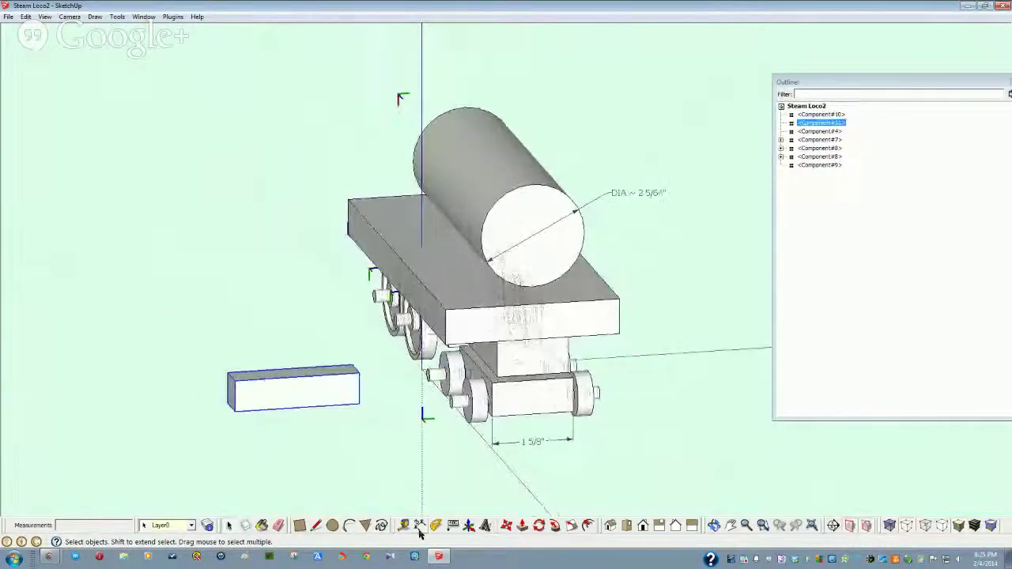
left_click(505, 526)
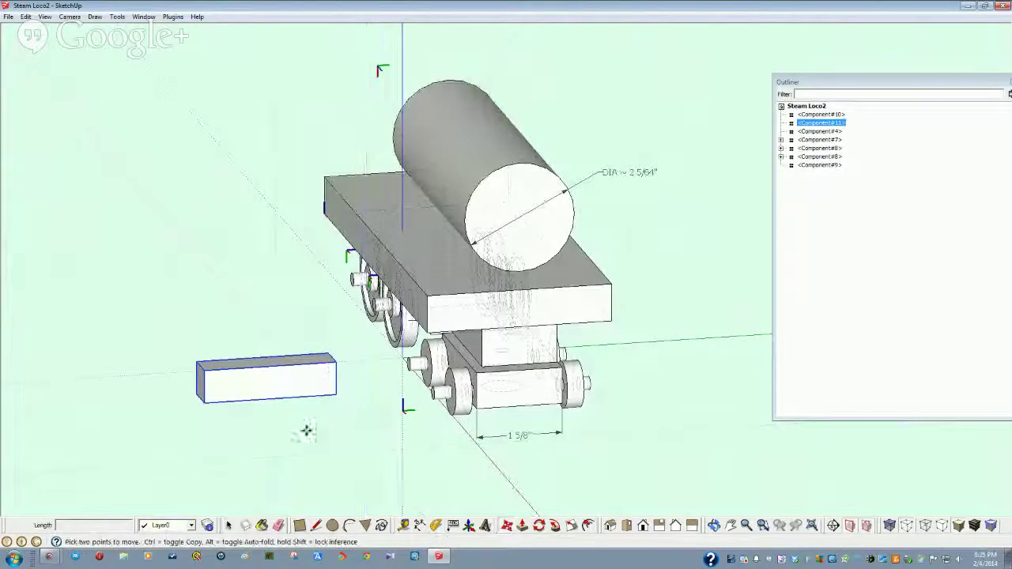
left_click(269, 401)
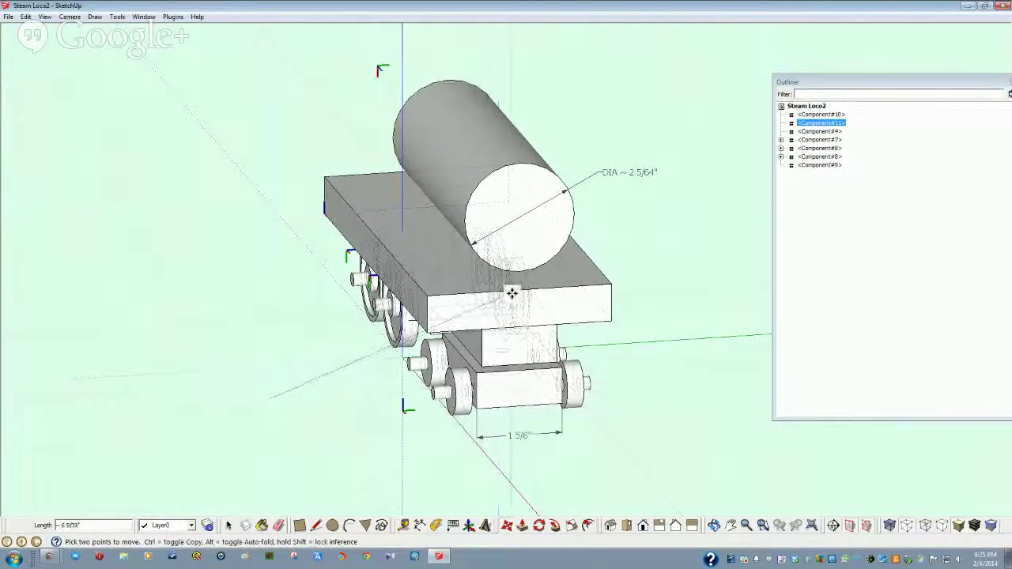
middle_click_drag(513, 290, 650, 317)
key("space")
left_click(645, 314)
- Try to trace the boiler's lower outline across the support block's front face with an arc
middle_click_drag(572, 303, 548, 315)
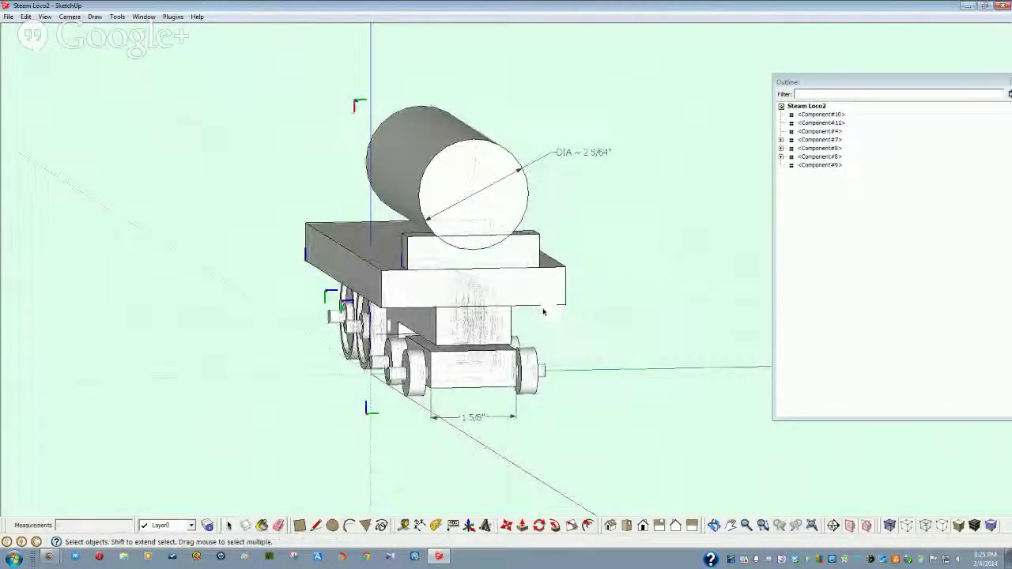
scroll(481, 267, "up", 6)
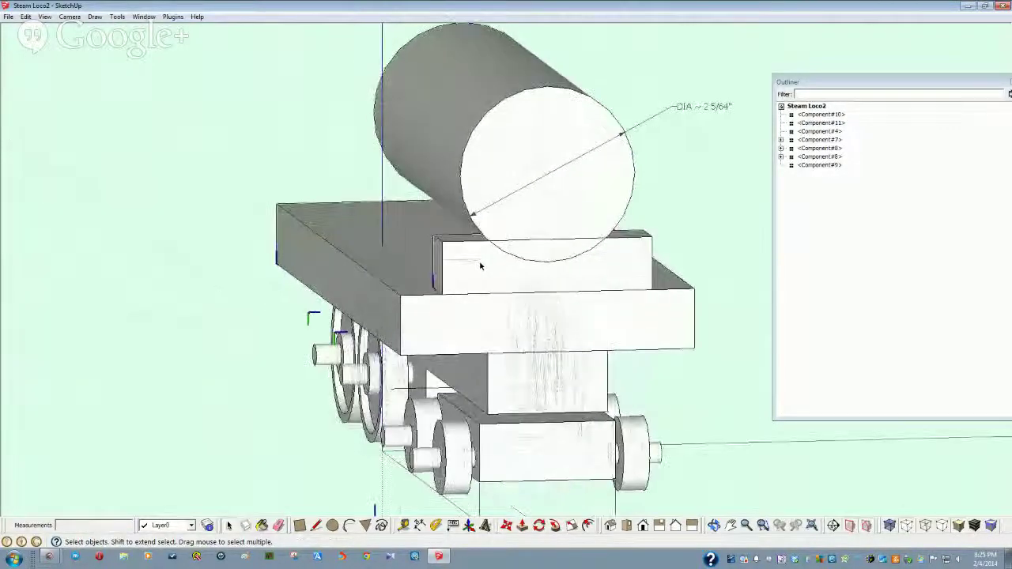
middle_click_drag(543, 330, 681, 262)
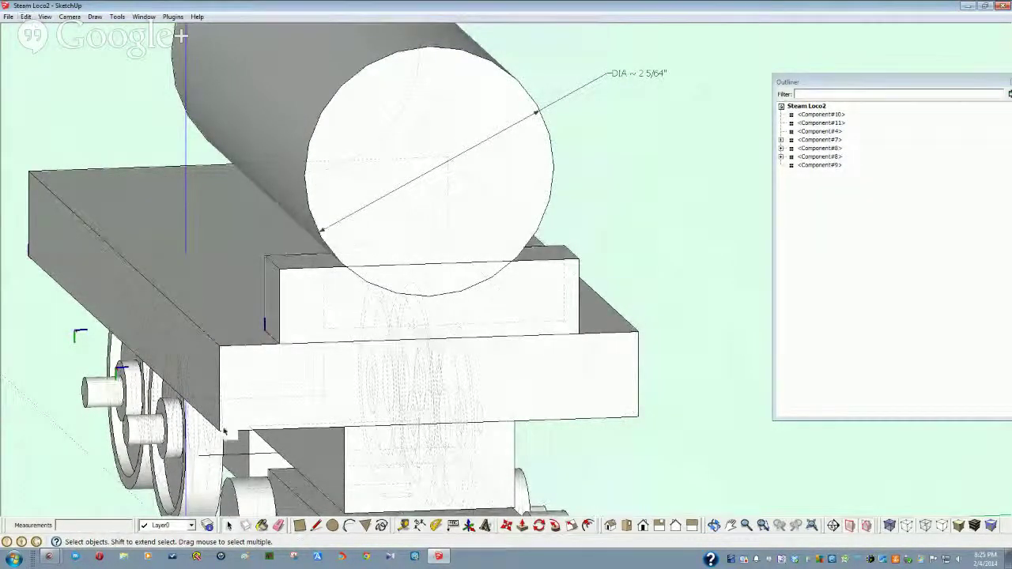
left_click(349, 526)
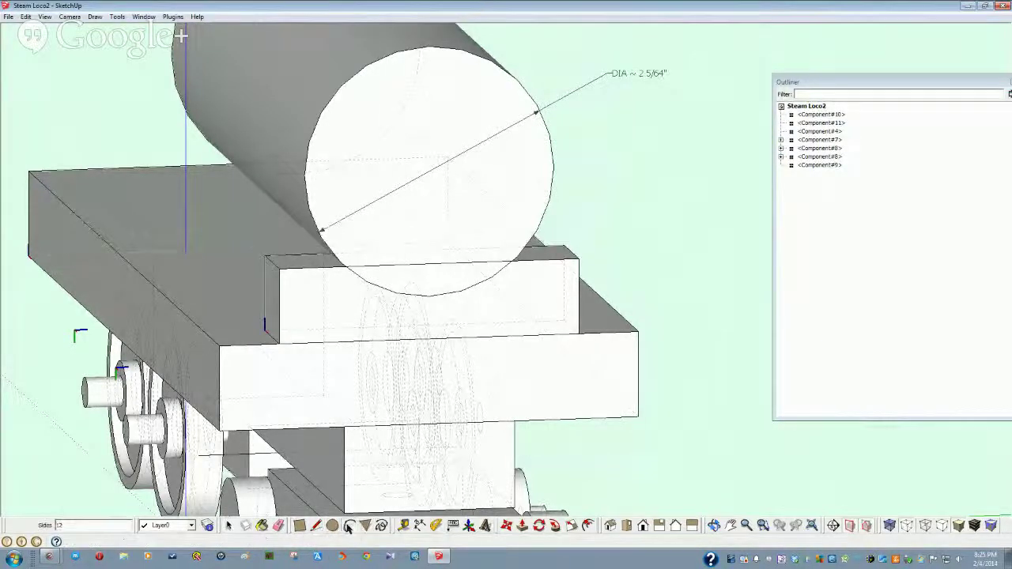
middle_click_drag(355, 305, 320, 304)
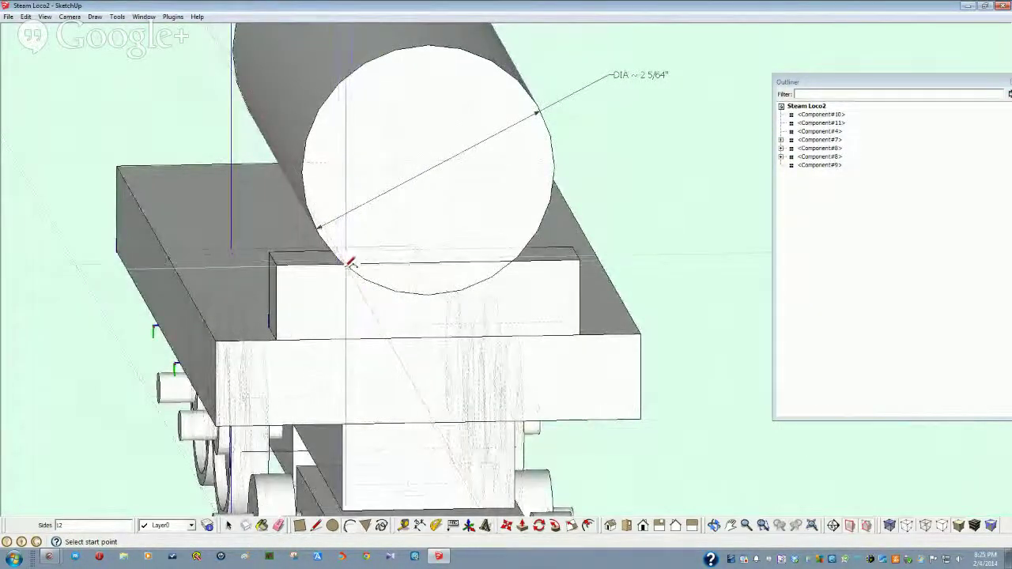
left_click(350, 263)
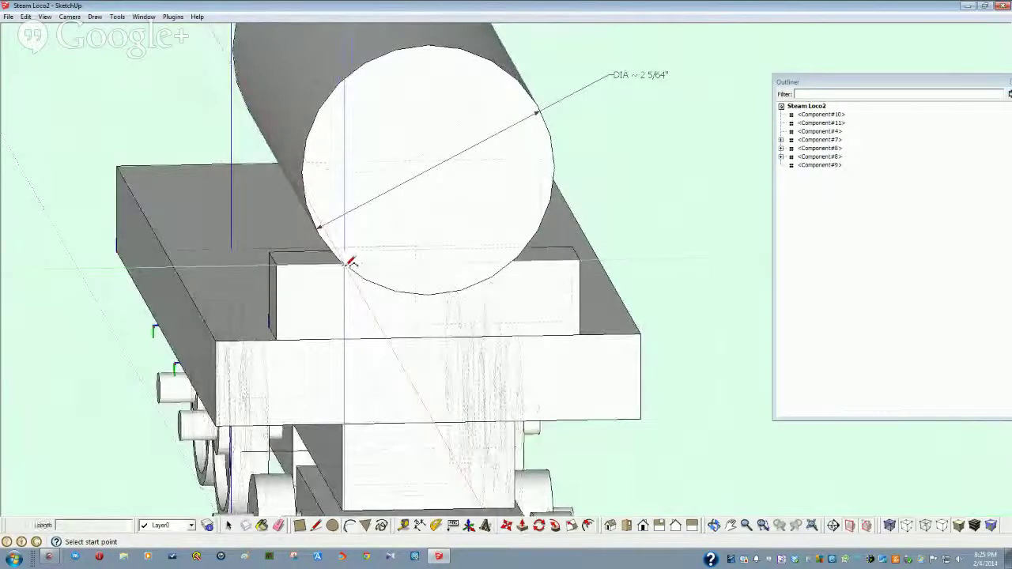
middle_click_drag(518, 258, 514, 260)
left_click(517, 261)
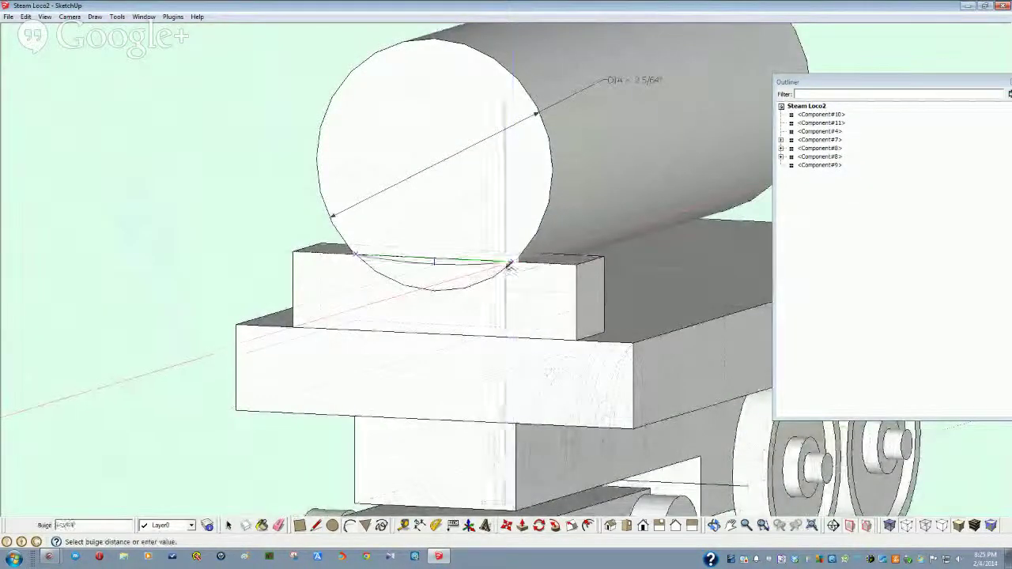
left_click(440, 289)
middle_click_drag(445, 287, 411, 330)
scroll(467, 301, "up", 3)
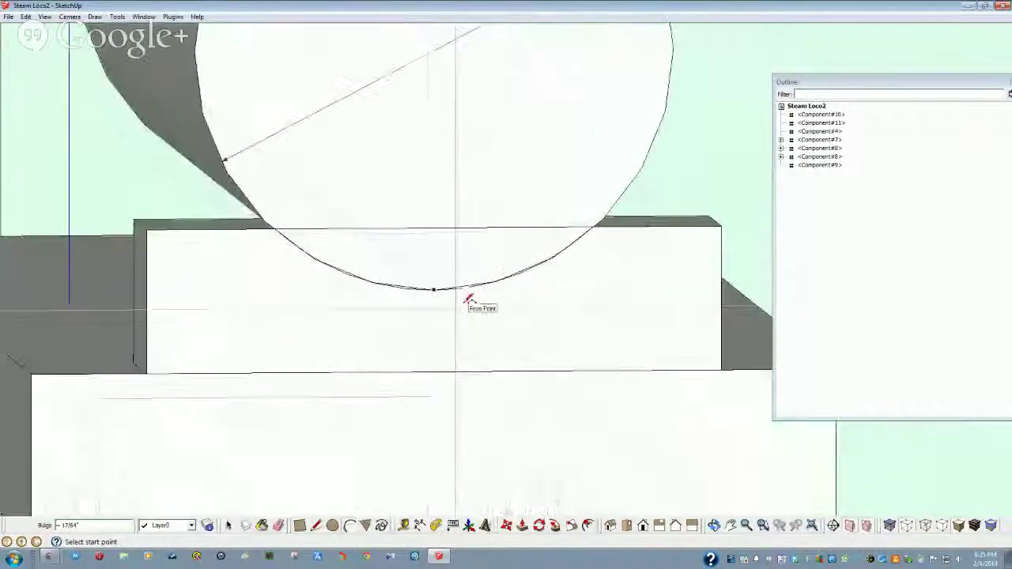
scroll(468, 300, "down", 2)
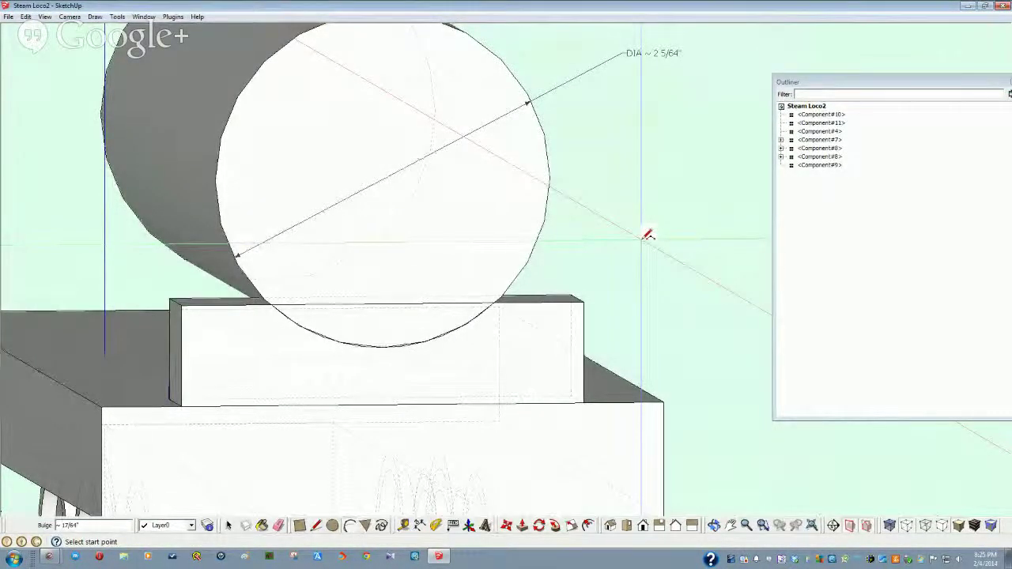
key("space")
- Select the support block together with the boiler and intersect their faces with the model
left_click(476, 350)
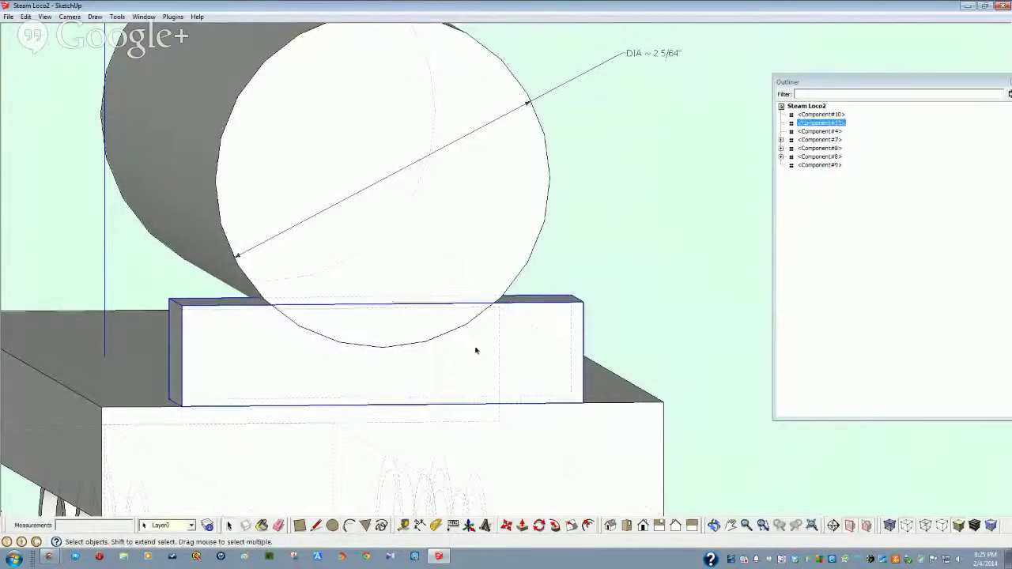
middle_click_drag(477, 350, 451, 254)
left_click(451, 255, "ctrl")
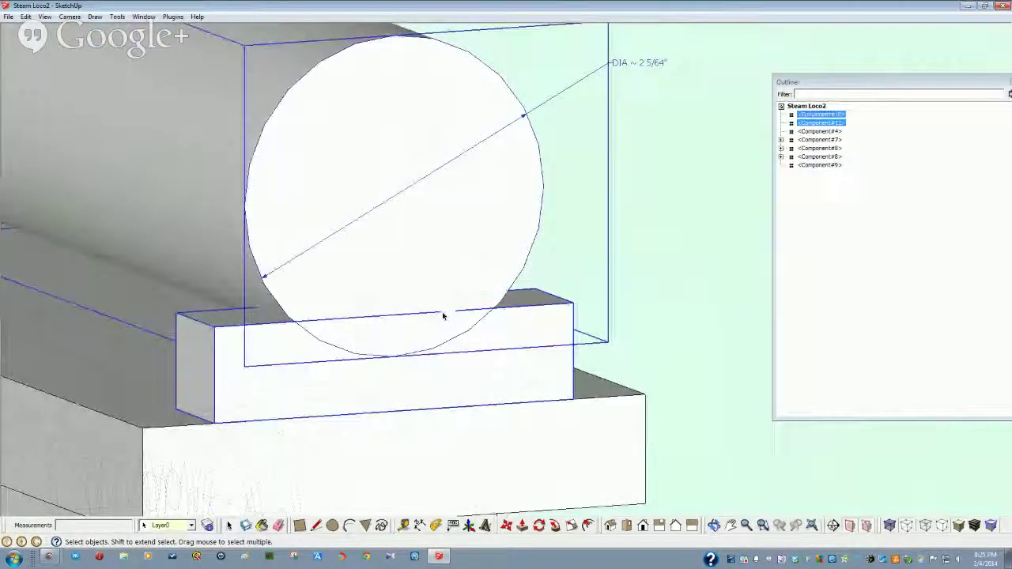
scroll(2, 92, "down", 3)
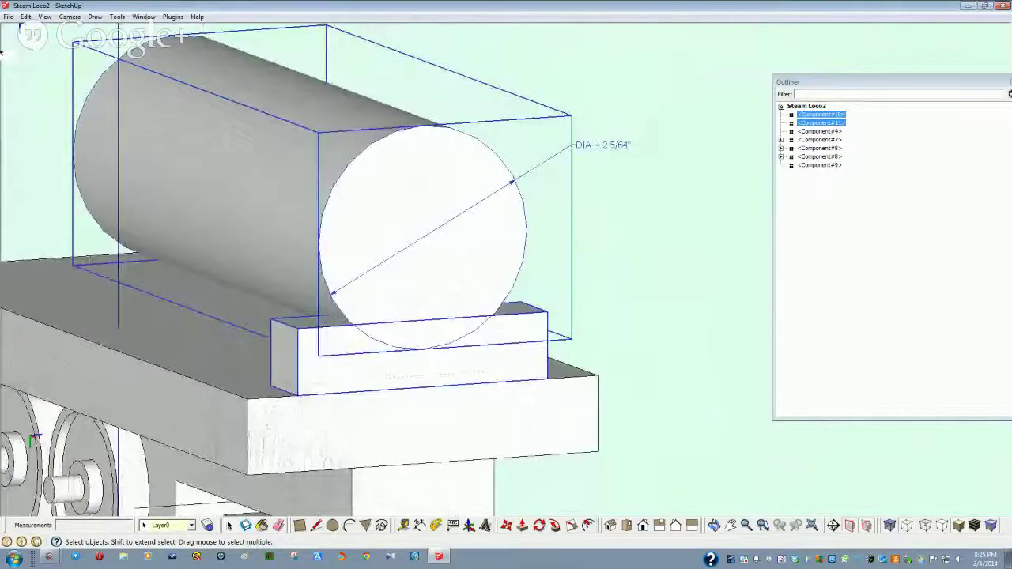
left_click(26, 17)
mouse_move(59, 253)
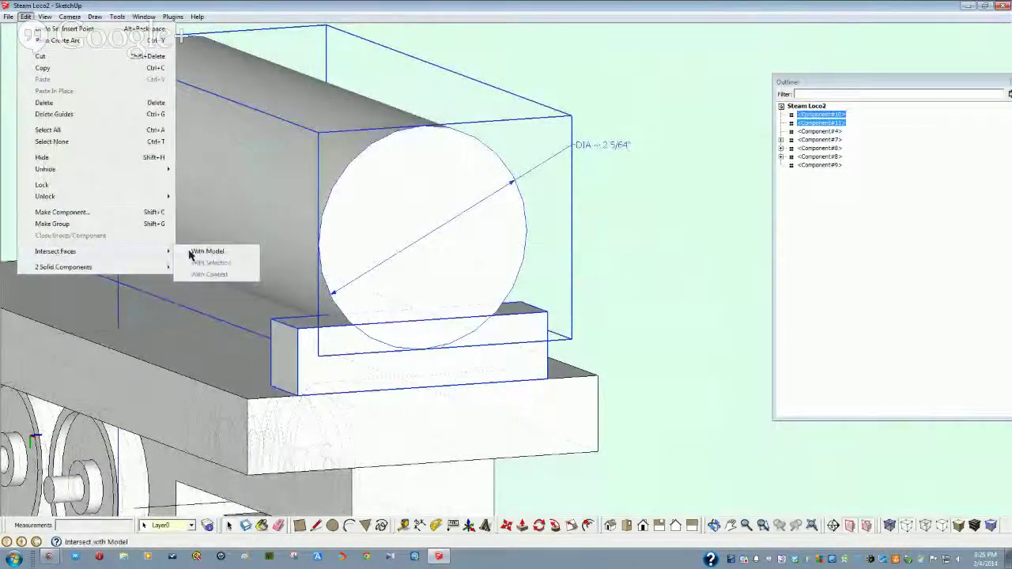
left_click(212, 254)
middle_click_drag(214, 293, 355, 323)
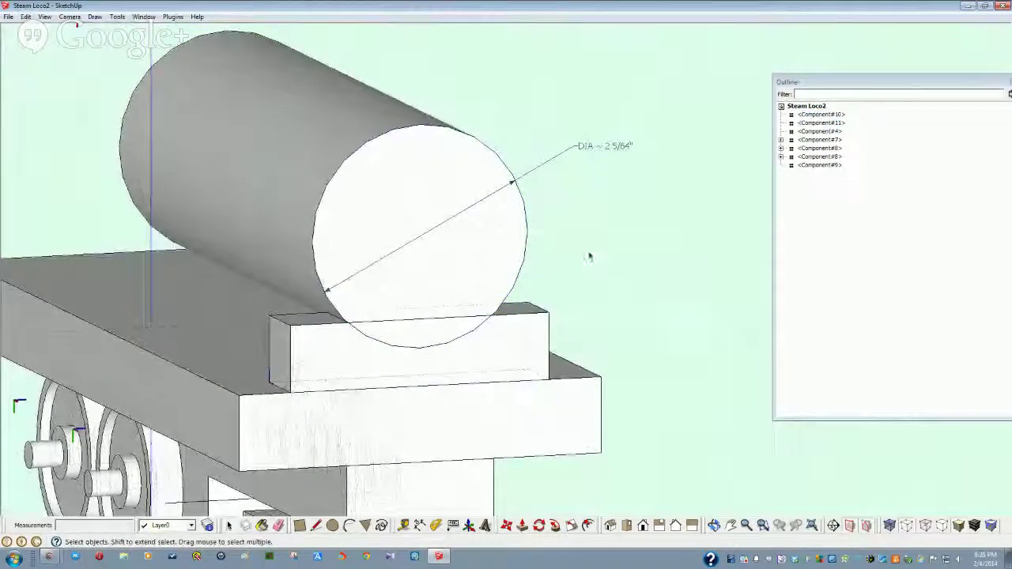
- Hide the boiler and select part of the intersection curve on the support block's front face
left_click(364, 191)
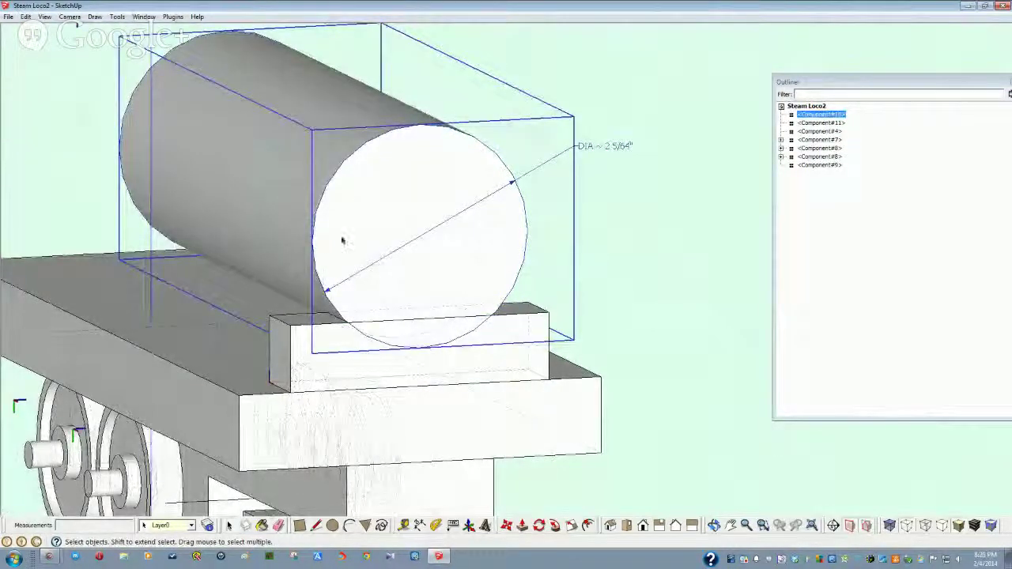
right_click(357, 208)
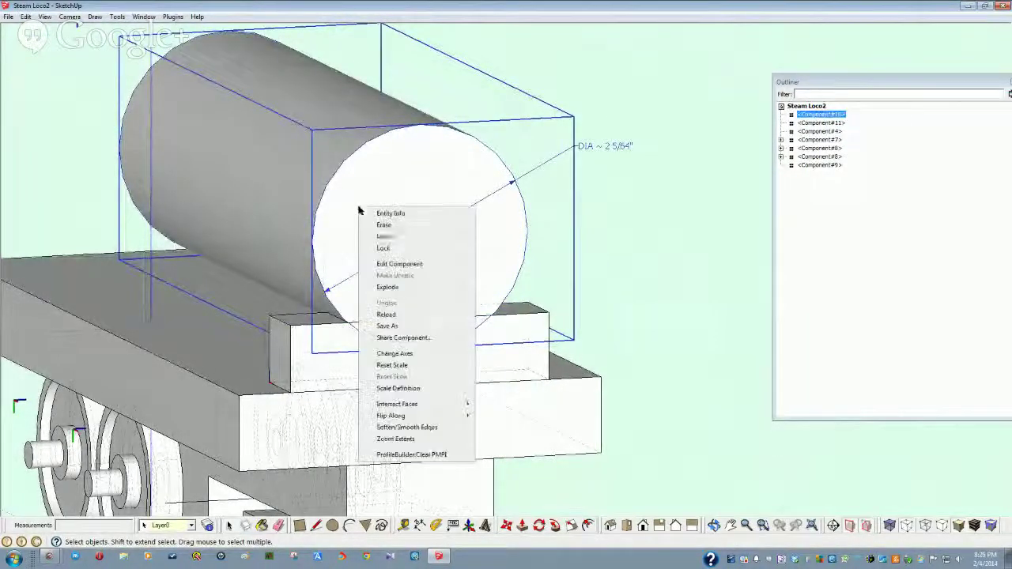
left_click(386, 237)
left_click(388, 345)
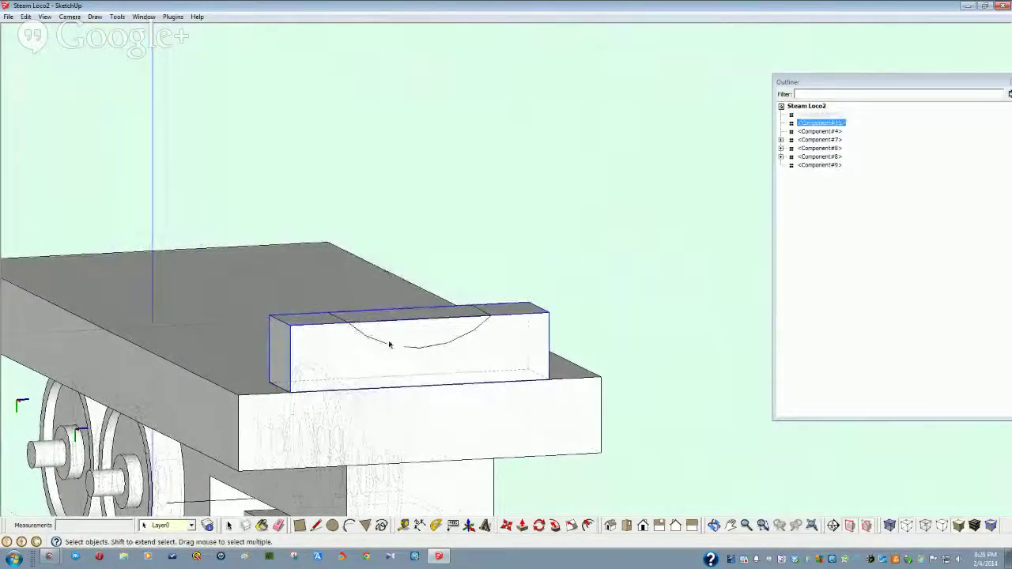
left_click(388, 344)
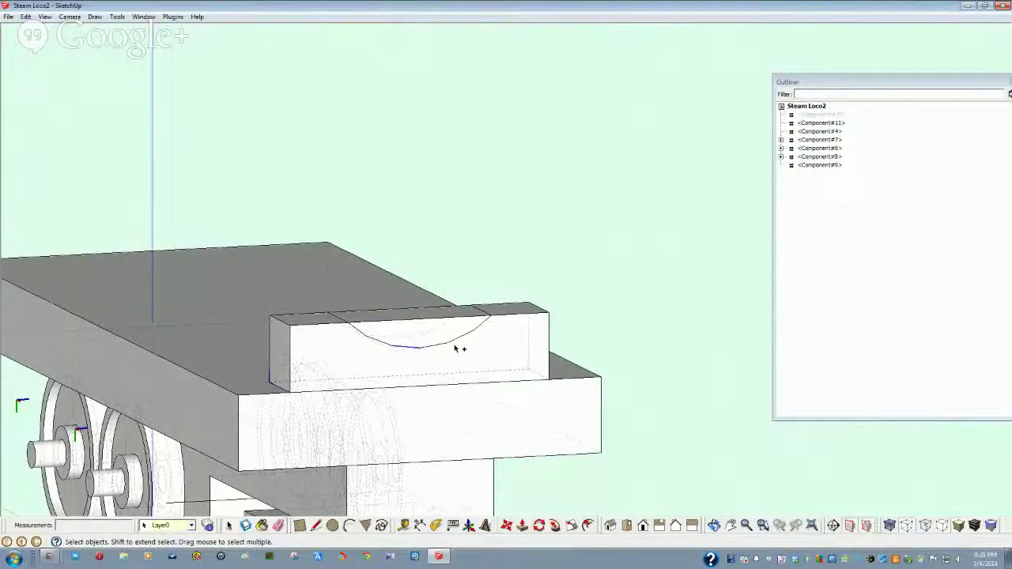
- Undo hiding the boiler and intersecting its faces with the support block
key("ctrl+z")
key("ctrl+z")
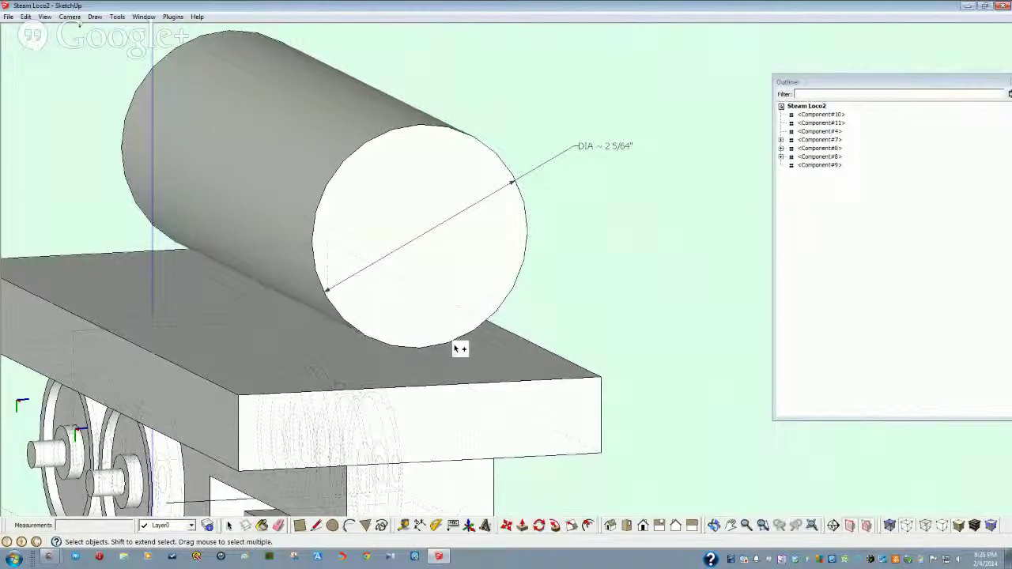
key("ctrl+z")
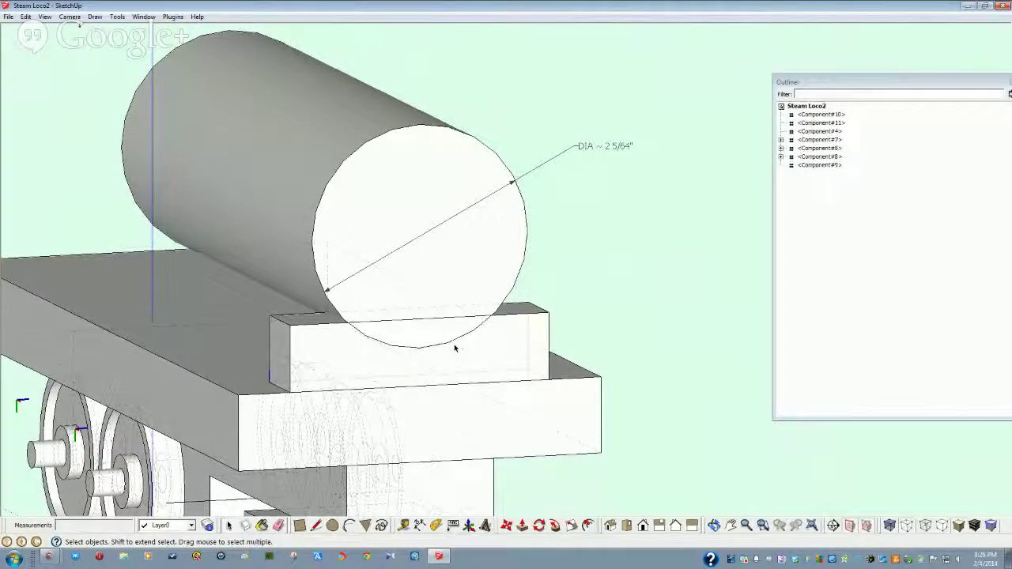
- Nest the boiler component inside the support block component and open the block component for editing
left_click(410, 148)
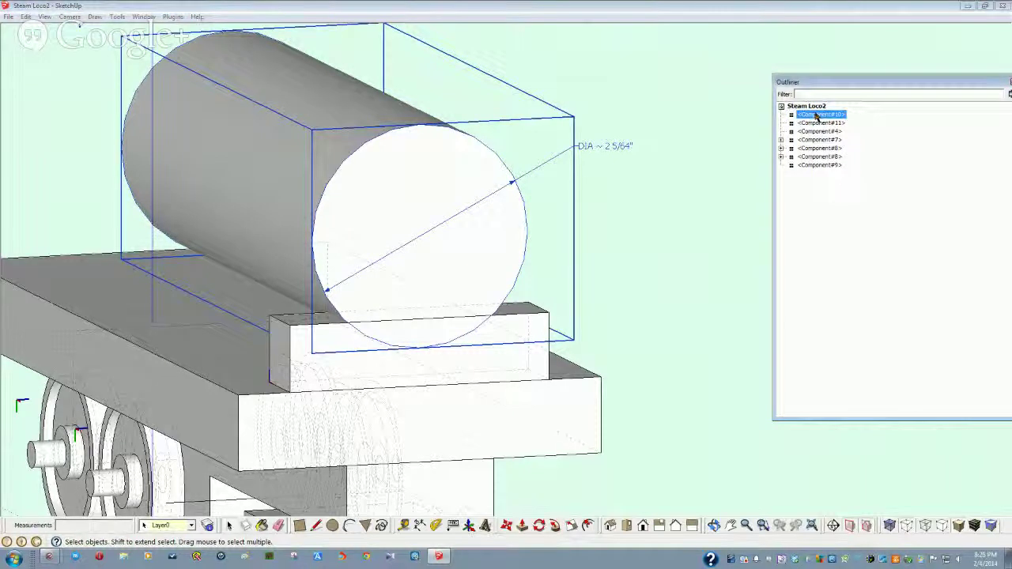
left_click_drag(815, 116, 823, 128)
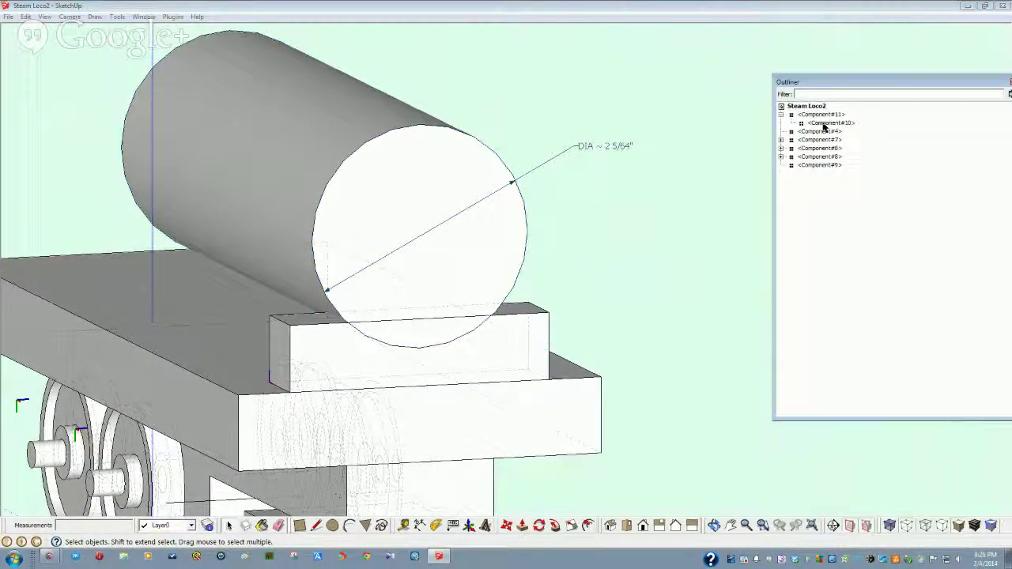
left_click(489, 349)
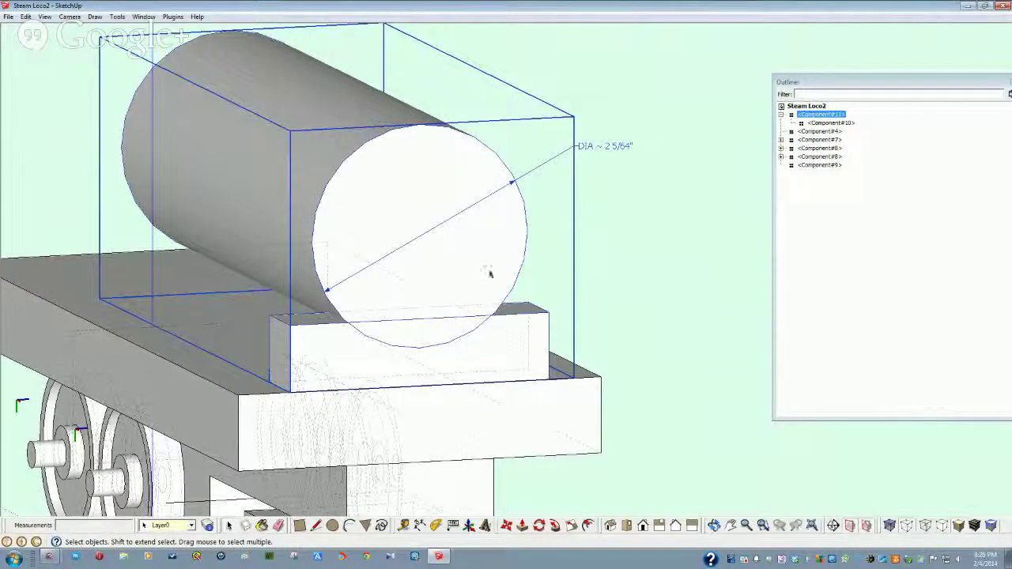
double_click(493, 337)
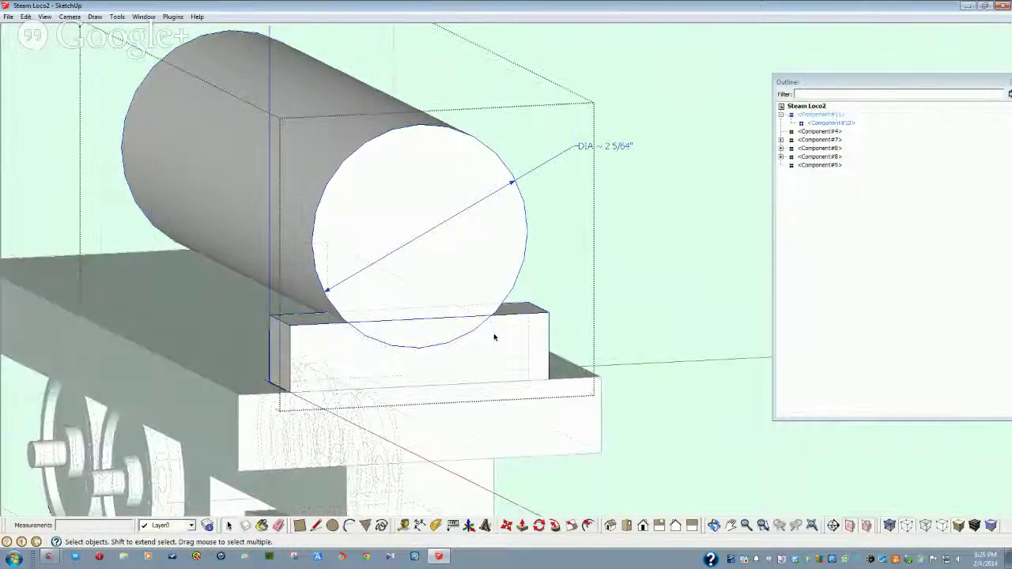
- Intersect the nested boiler's faces with the model inside the open support block component
left_click(460, 278)
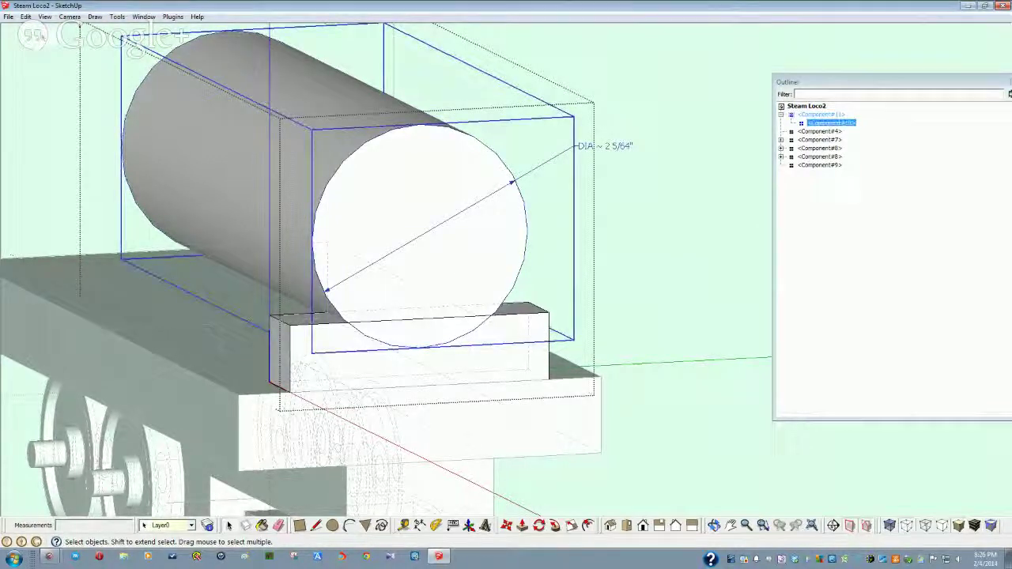
left_click(25, 17)
mouse_move(56, 203)
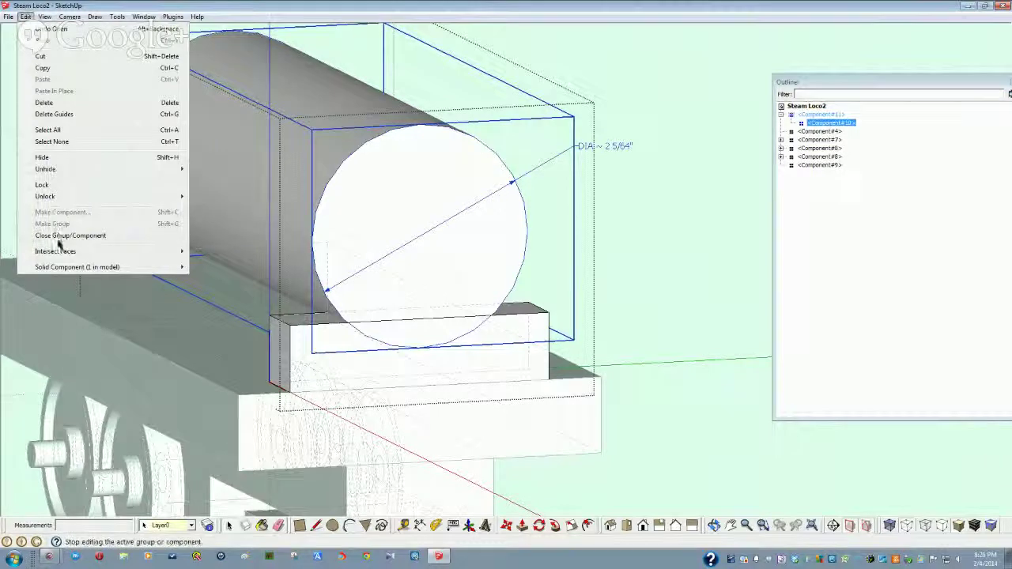
mouse_move(60, 251)
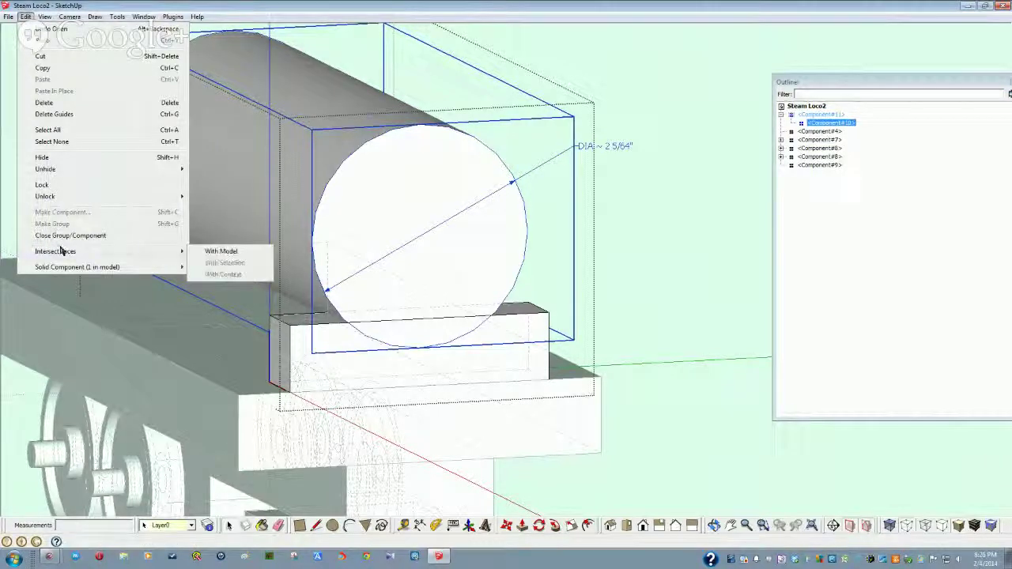
left_click(221, 252)
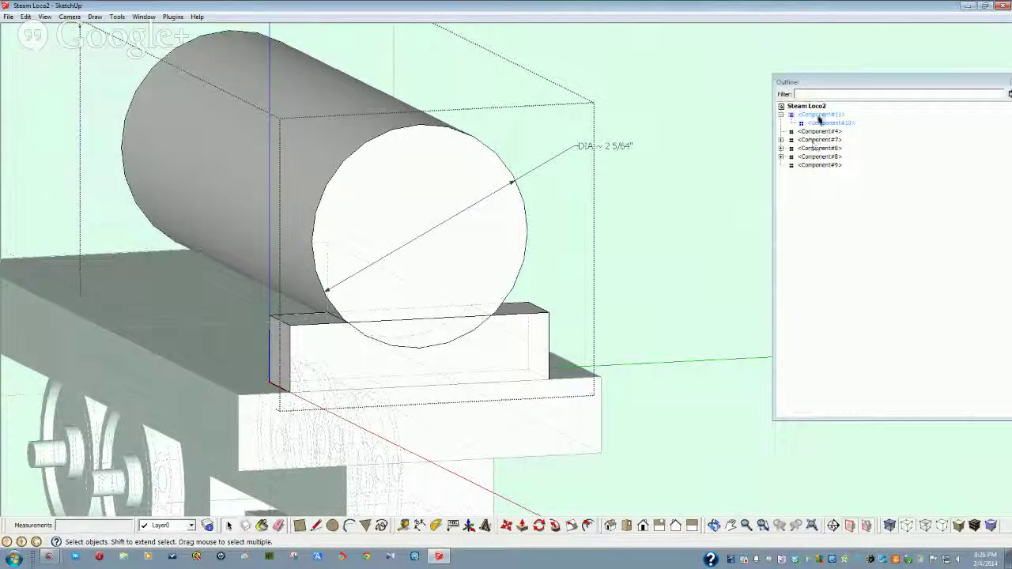
- Hide the nested boiler component to expose the curved outline on the support block
left_click(819, 124)
right_click(817, 124)
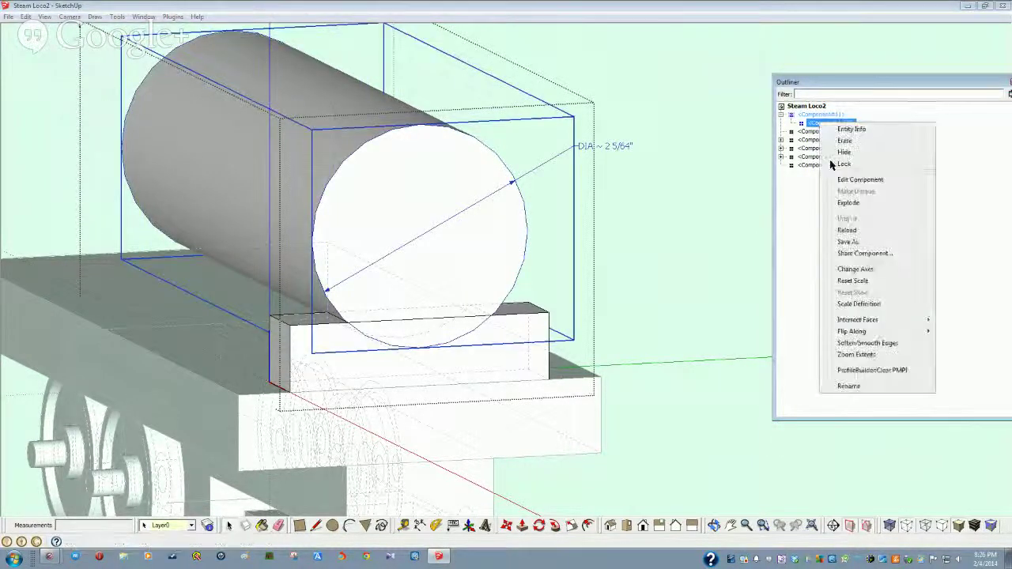
left_click(844, 154)
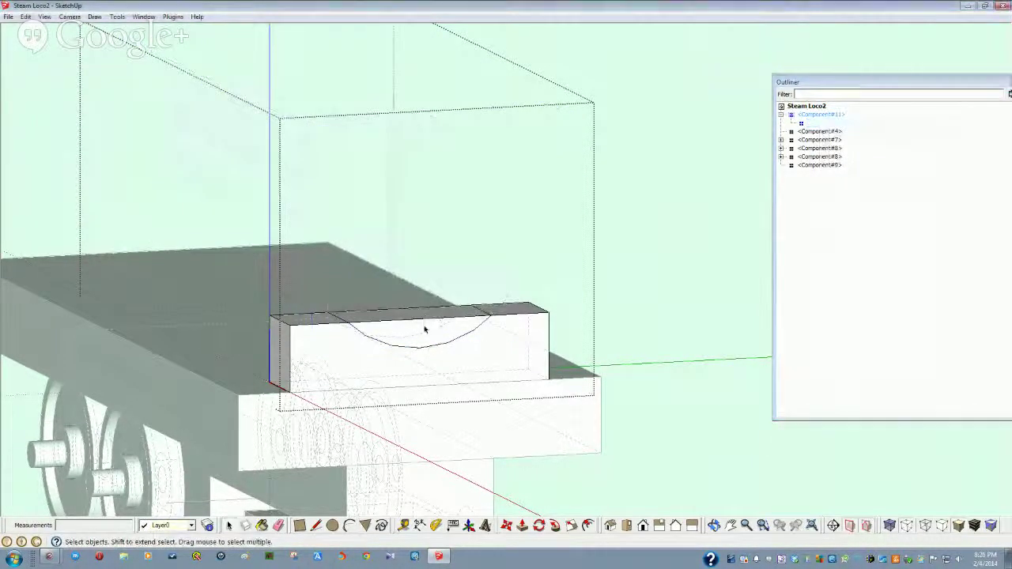
- Push the curved segment on the block's front face back 5/8" through the block to cut the cradle, and close the component
middle_click_drag(429, 388, 706, 361)
scroll(705, 362, "up", 2)
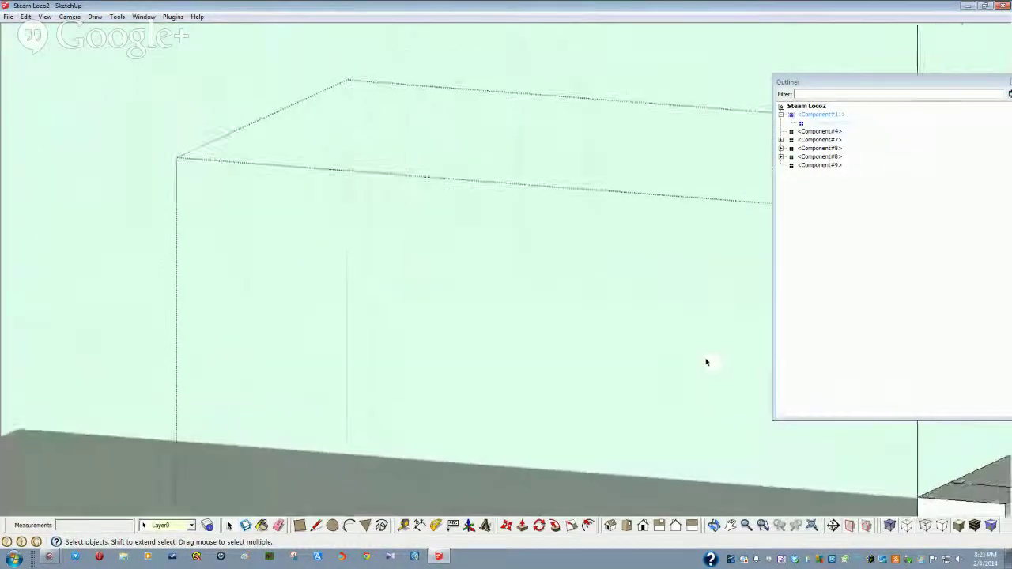
scroll(705, 362, "up", 6)
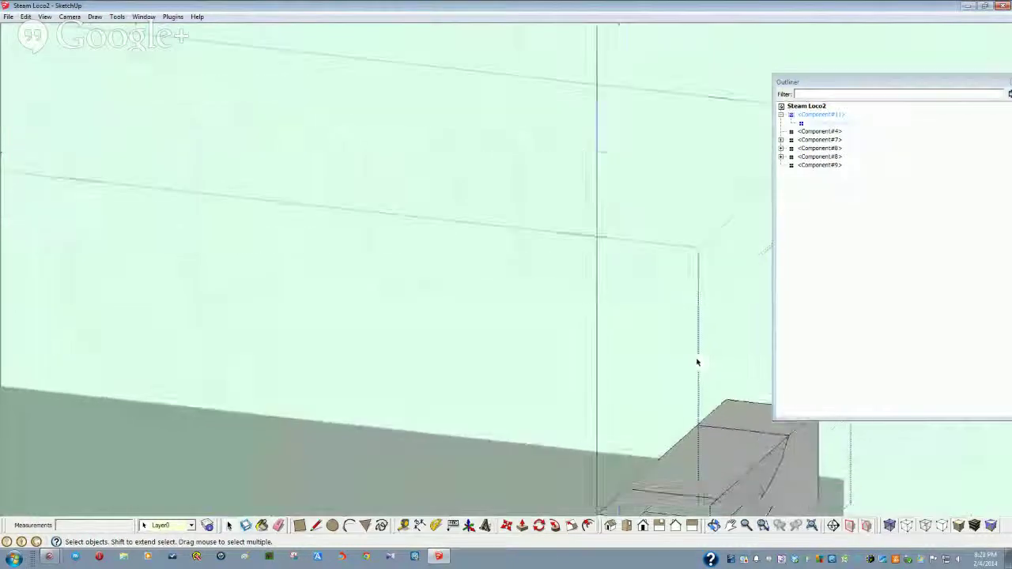
scroll(688, 335, "down", 3)
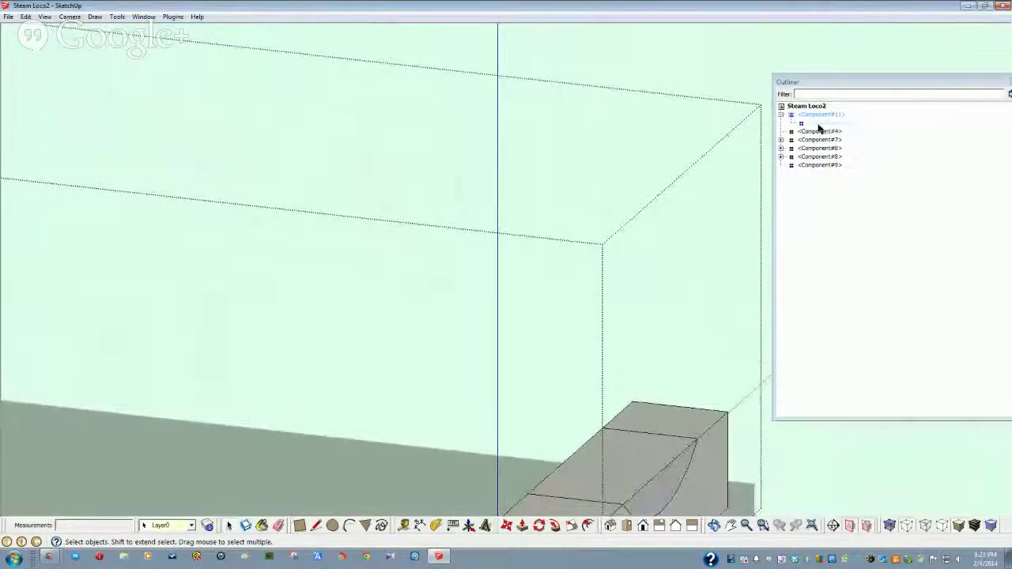
scroll(619, 300, "down", 2)
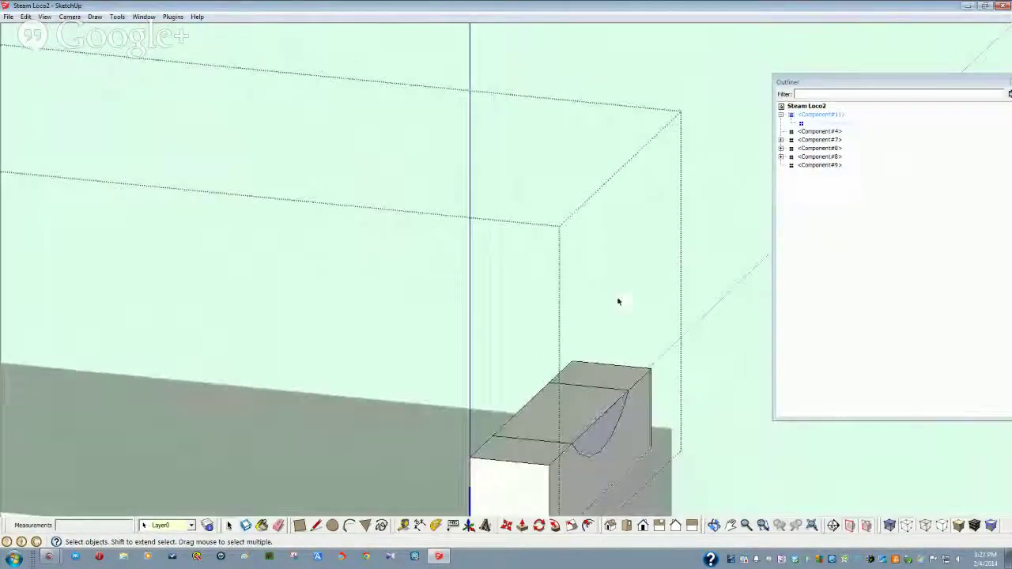
middle_click_drag(619, 300, 618, 301)
middle_click_drag(630, 270, 443, 536)
left_click(523, 525)
left_click(418, 330)
left_click(322, 335)
middle_click_drag(414, 437, 472, 471)
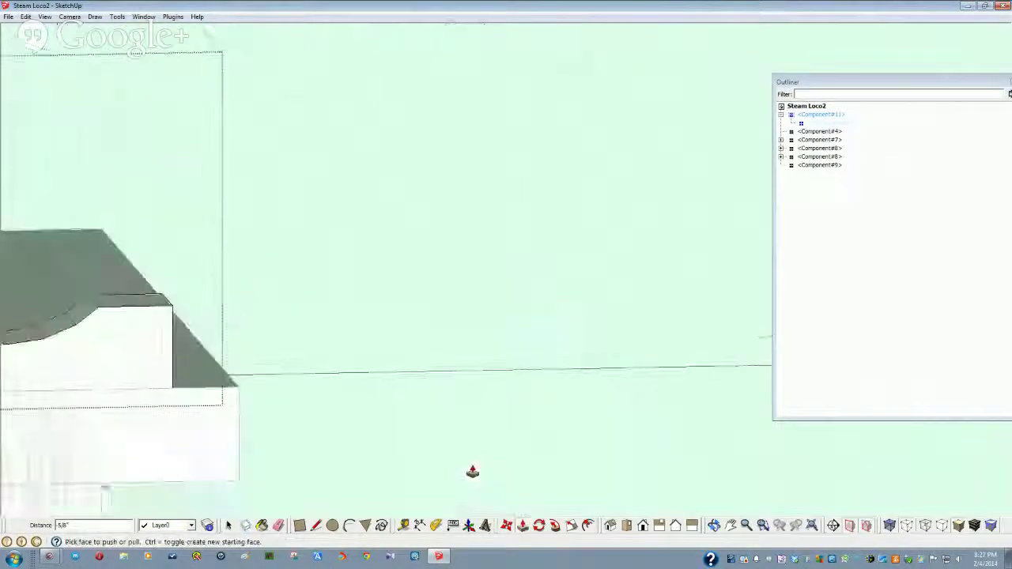
scroll(472, 472, "down", 2)
key("space")
left_click(488, 338)
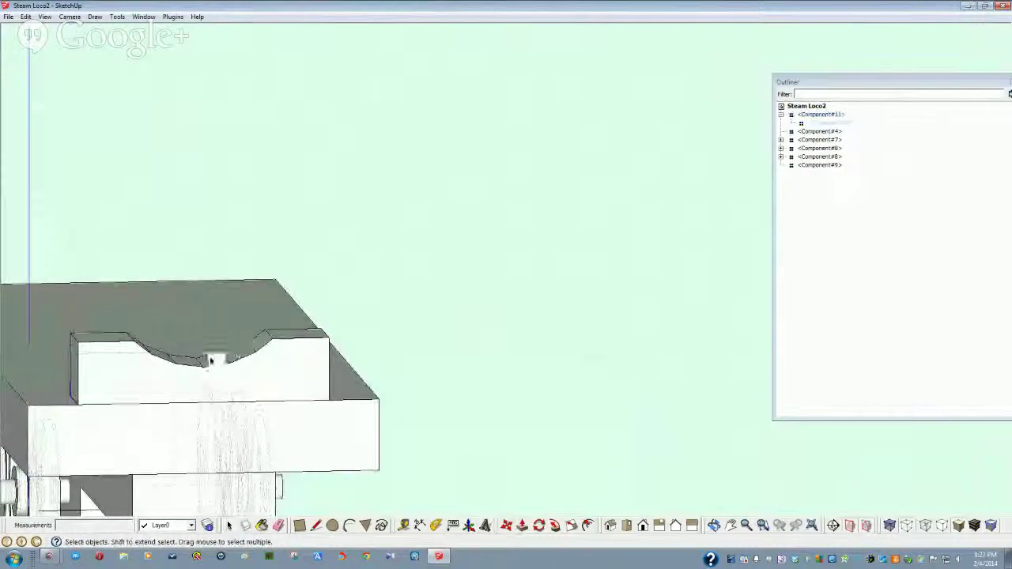
- Unhide the boiler component nested in the support block
mouse_move(214, 355)
middle_mouse_down()
mouse_move(215, 388)
mouse_move(216, 374)
middle_mouse_up()
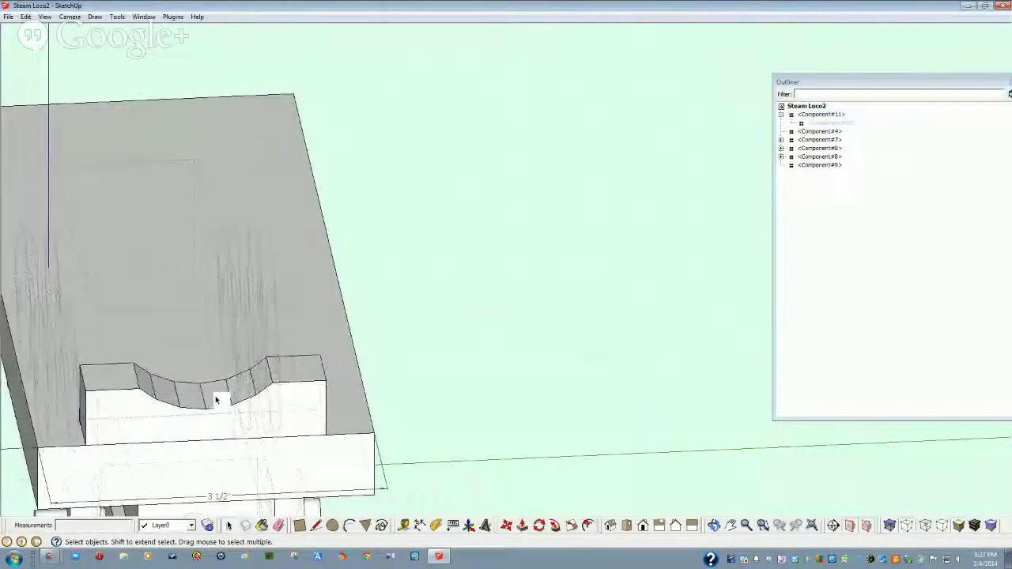
scroll(307, 377, "down", 1)
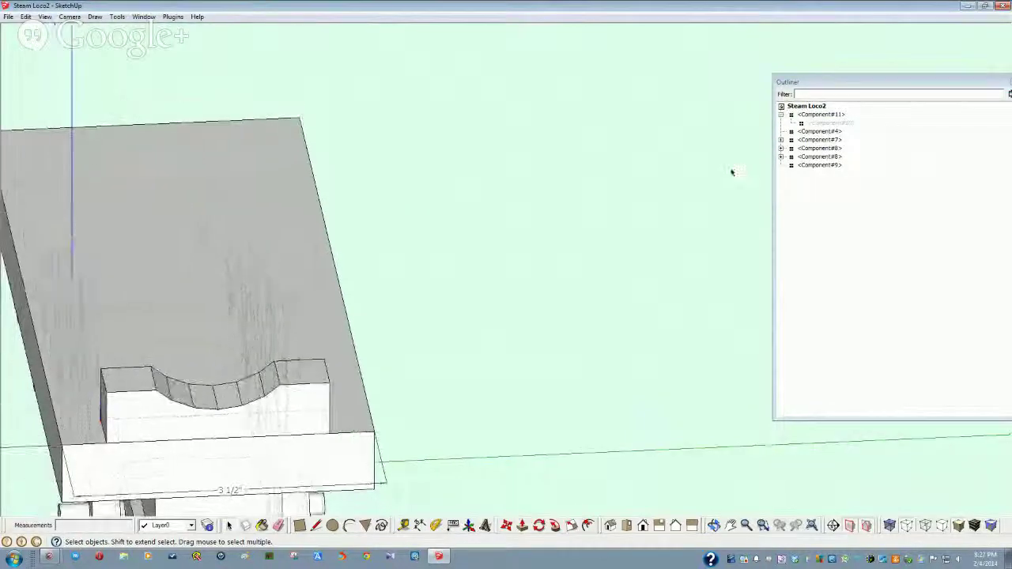
left_click(826, 124)
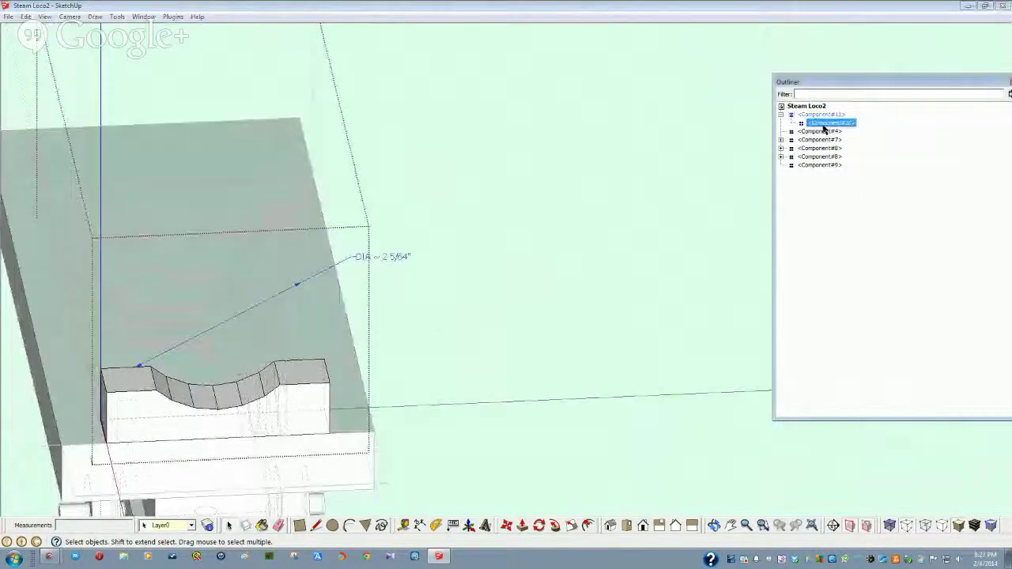
right_click(826, 124)
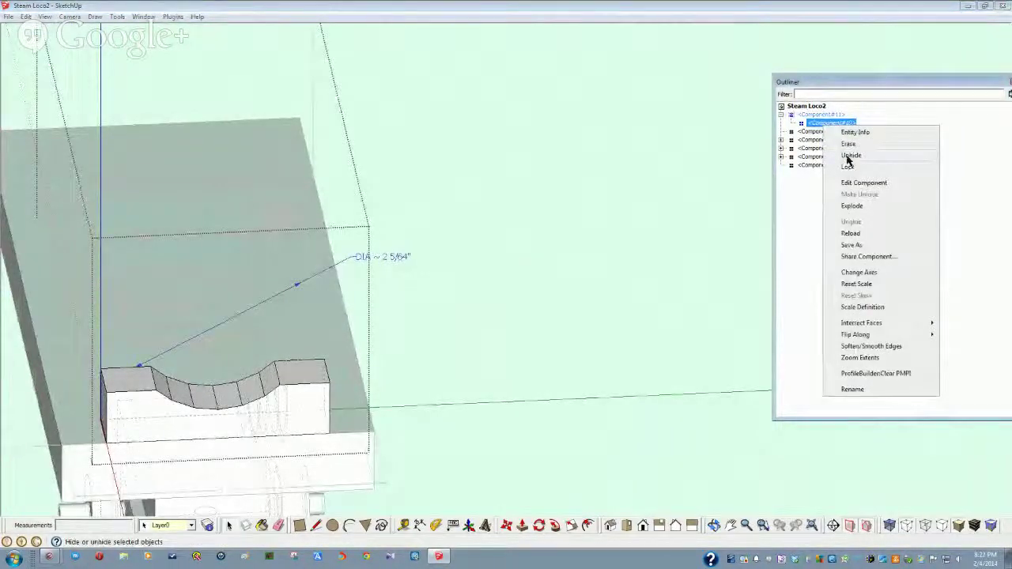
left_click(850, 155)
scroll(582, 287, "up", 3)
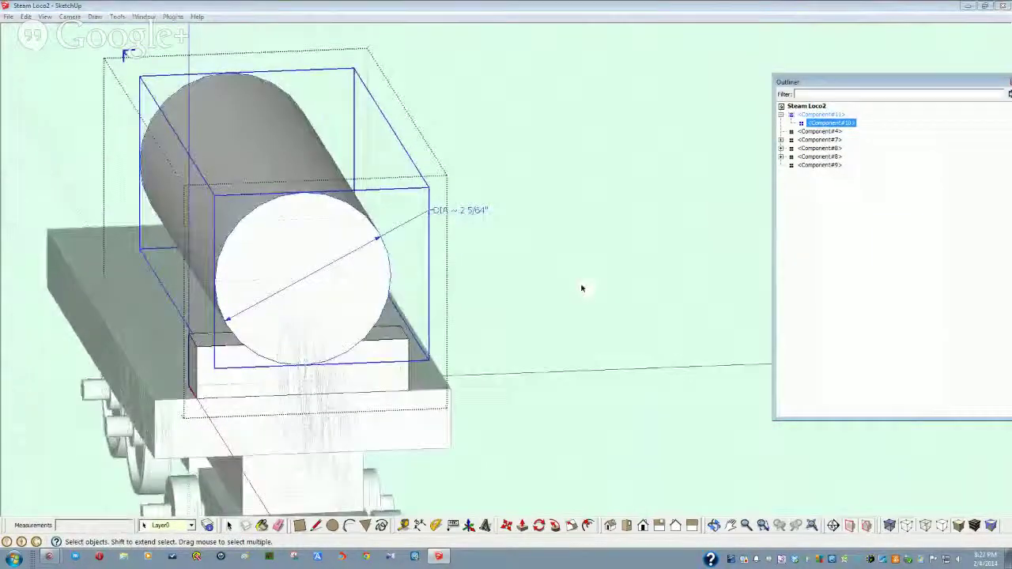
- Move the boiler component out of the support block back to the top level of the model hierarchy
mouse_move(581, 289)
middle_mouse_down()
mouse_move(707, 154)
mouse_move(822, 128)
mouse_move(820, 96)
middle_mouse_up()
left_click_drag(821, 100, 819, 108)
middle_click_drag(820, 111, 793, 157)
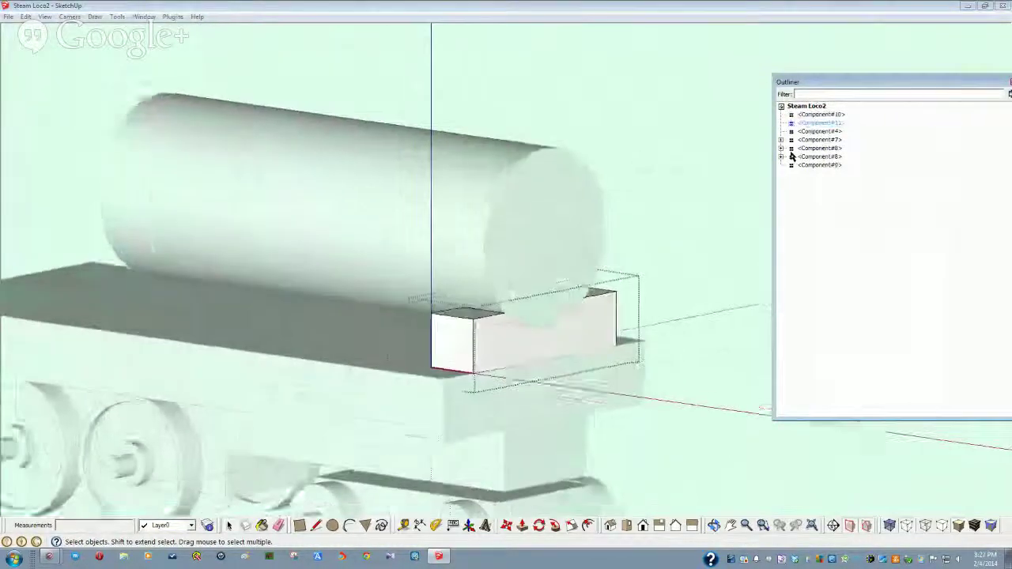
- Copy the cradle block 2.3125" rearward along the platform and multiply the copy 2x at equal spacing
left_click(810, 124)
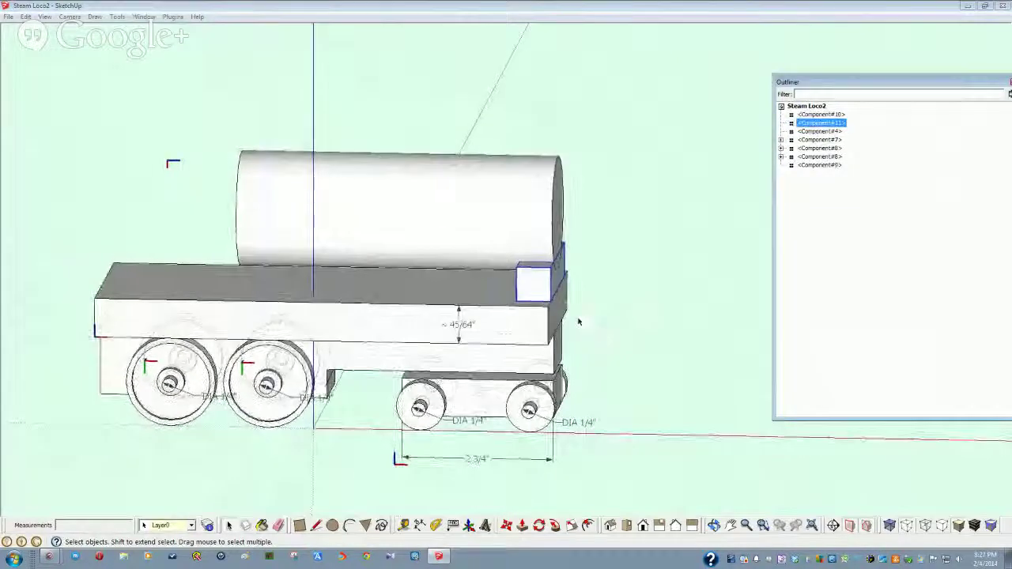
left_click(507, 524)
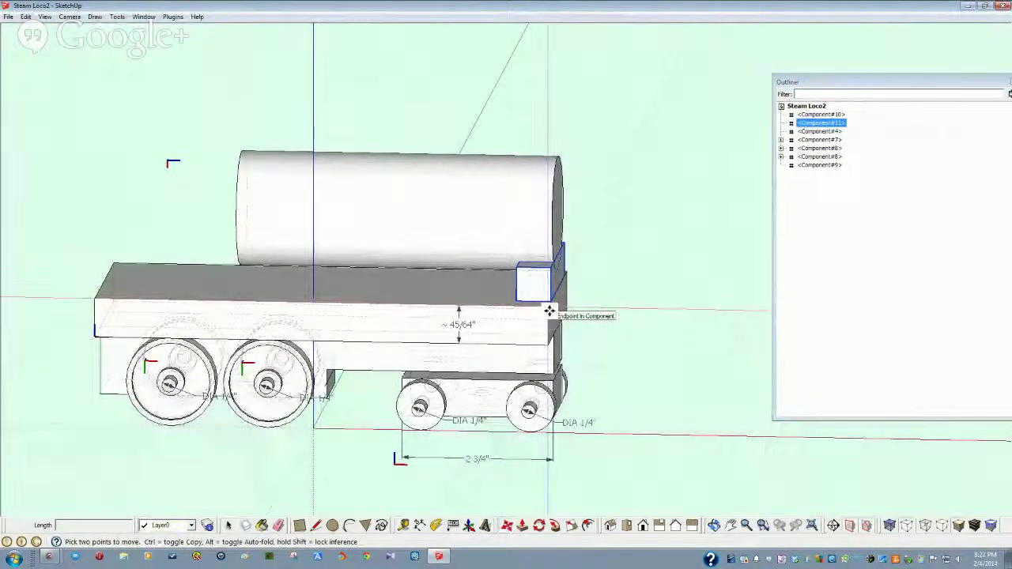
key("ctrl")
left_click(548, 309)
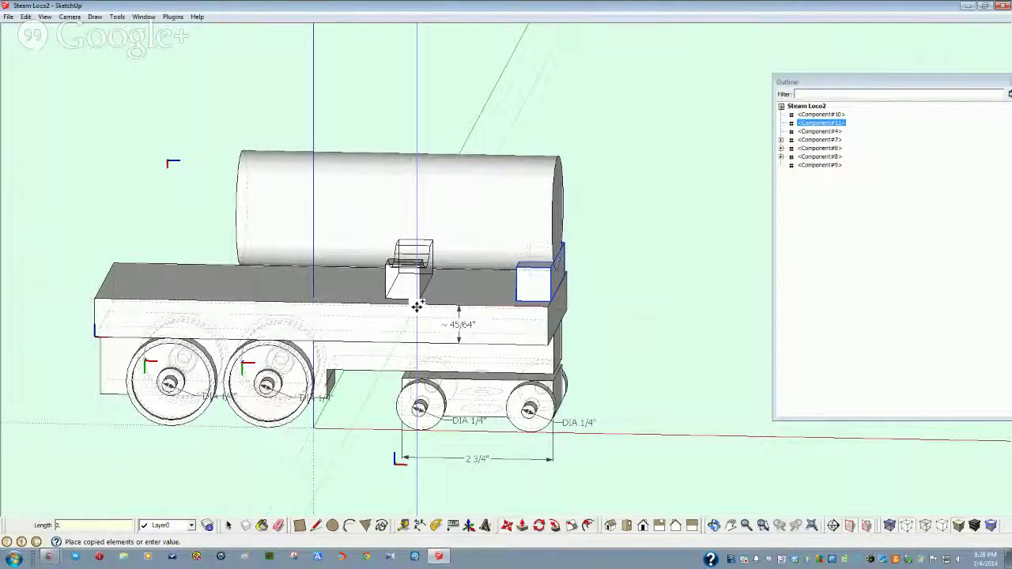
type(".3125")
key("Return")
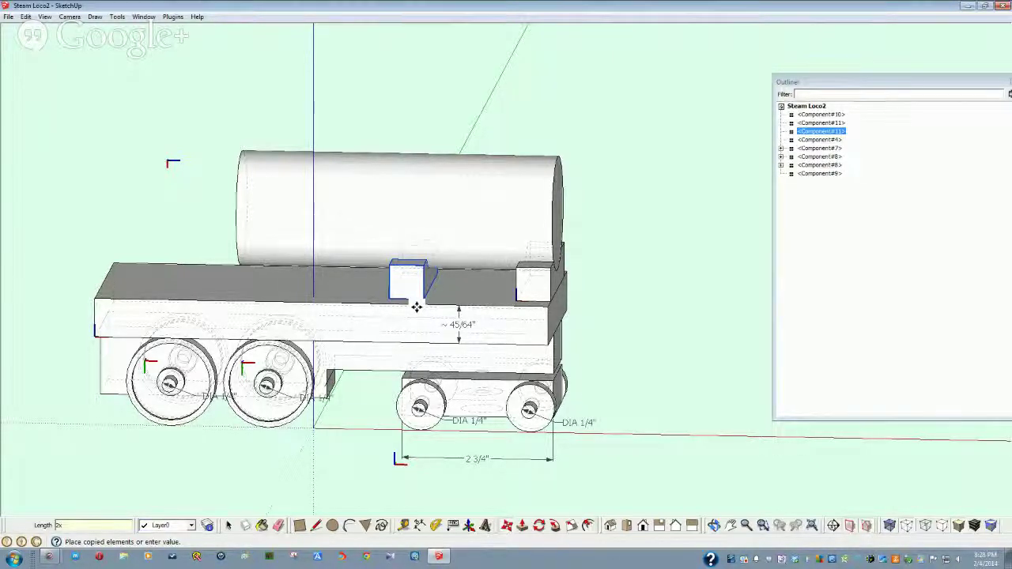
key("Return")
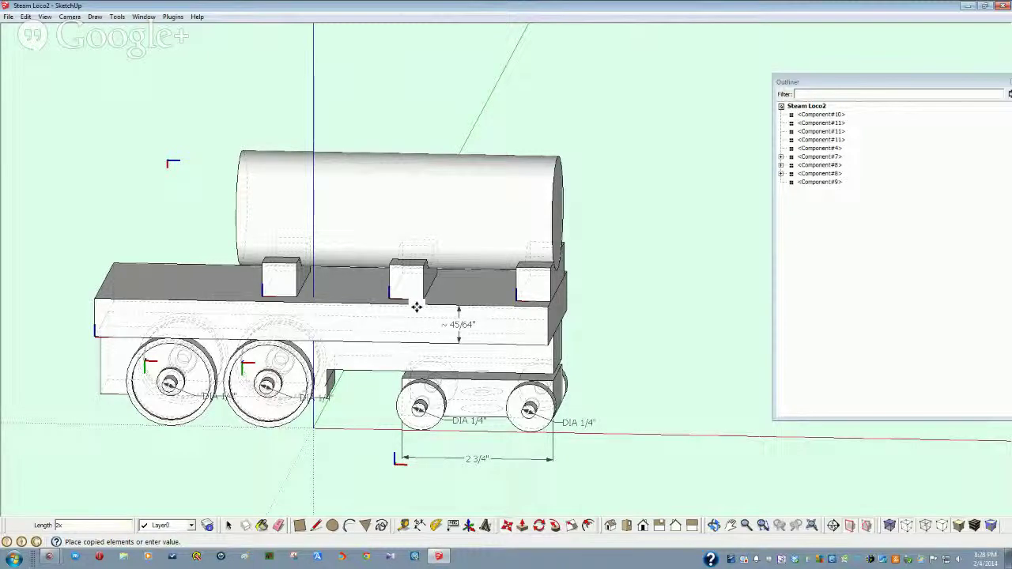
- Move the three cradle blocks together about 15/64" rearward along the platform
key("F2")
key("space")
left_click(533, 313)
left_click(418, 303, "ctrl")
left_click(300, 305, "ctrl")
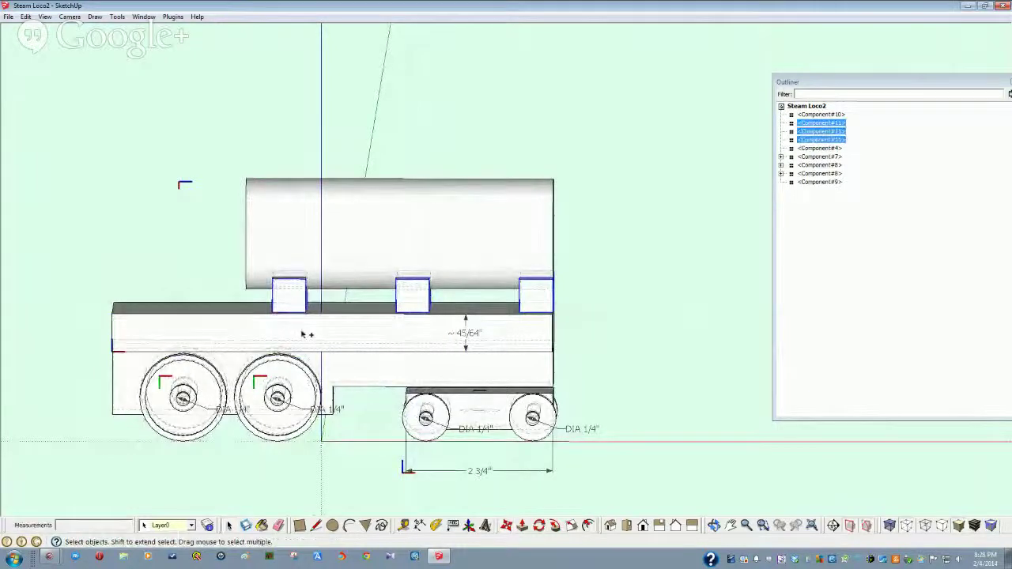
middle_click_drag(451, 449, 414, 528)
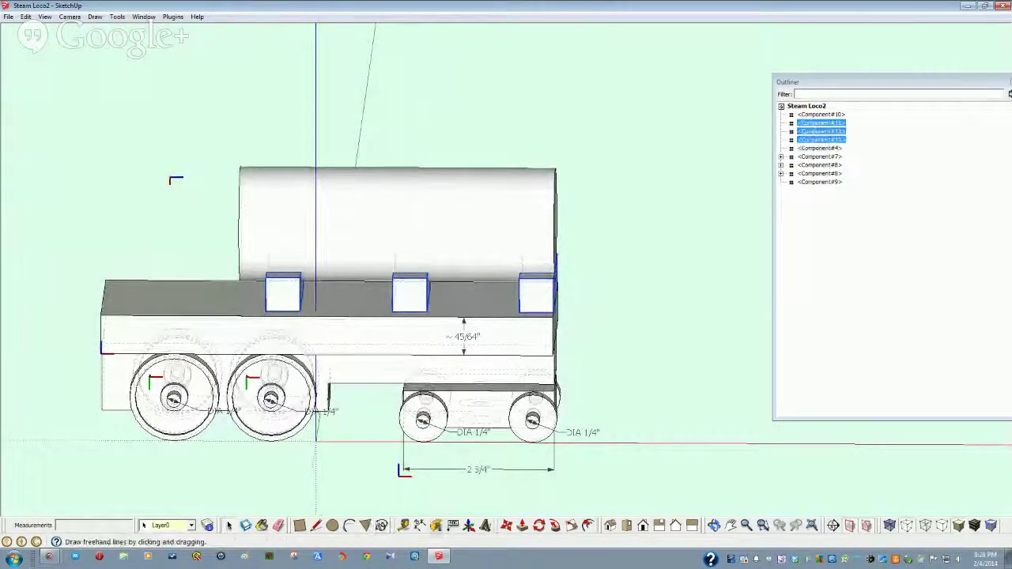
key("F3")
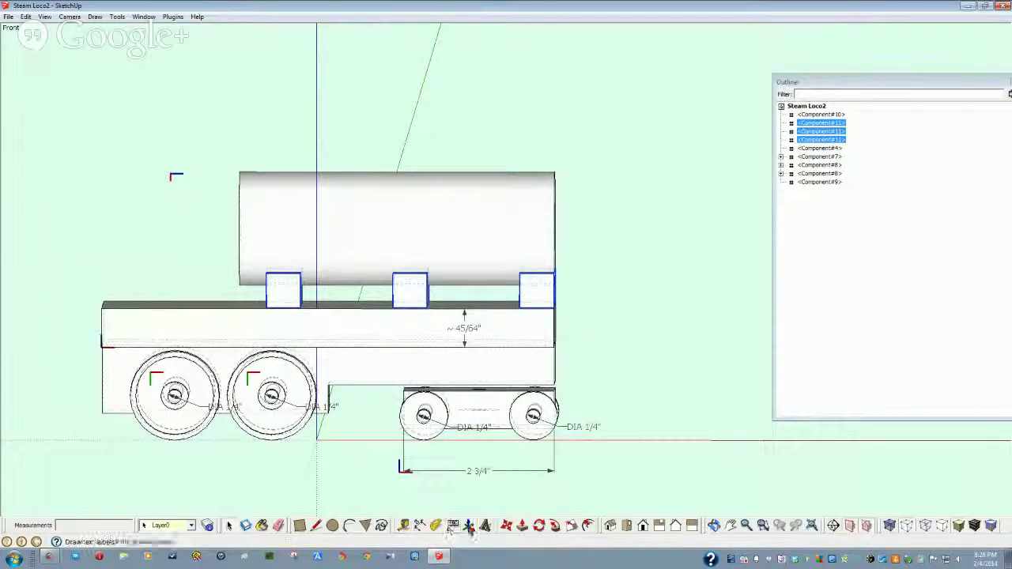
left_click(507, 526)
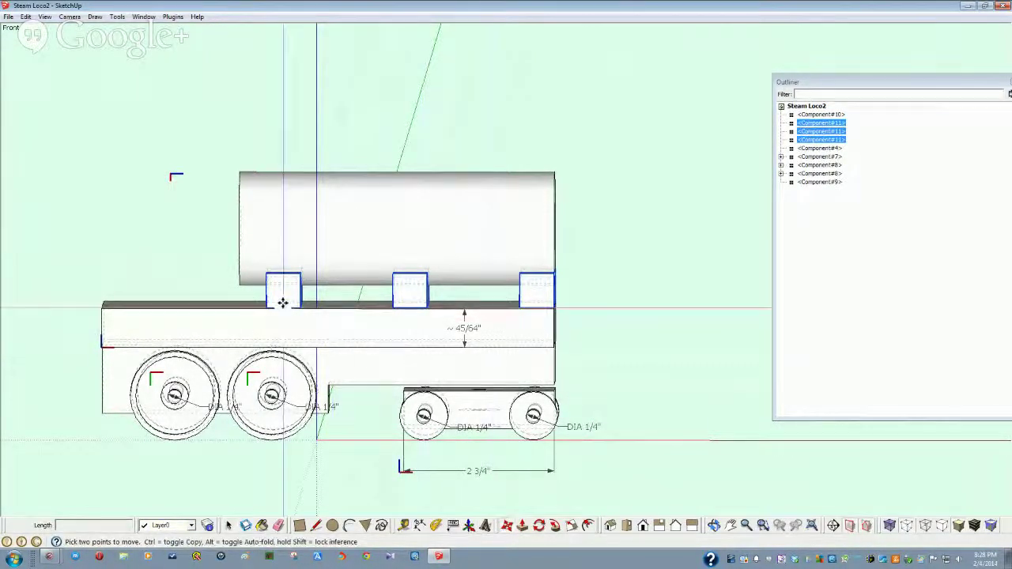
left_click_drag(217, 306, 205, 307)
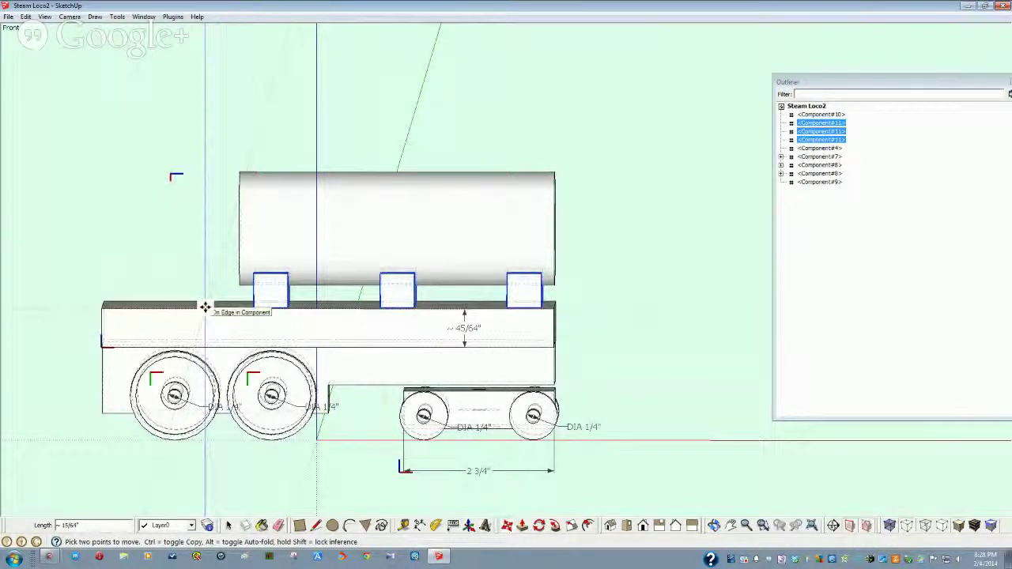
left_click(205, 307)
key("space")
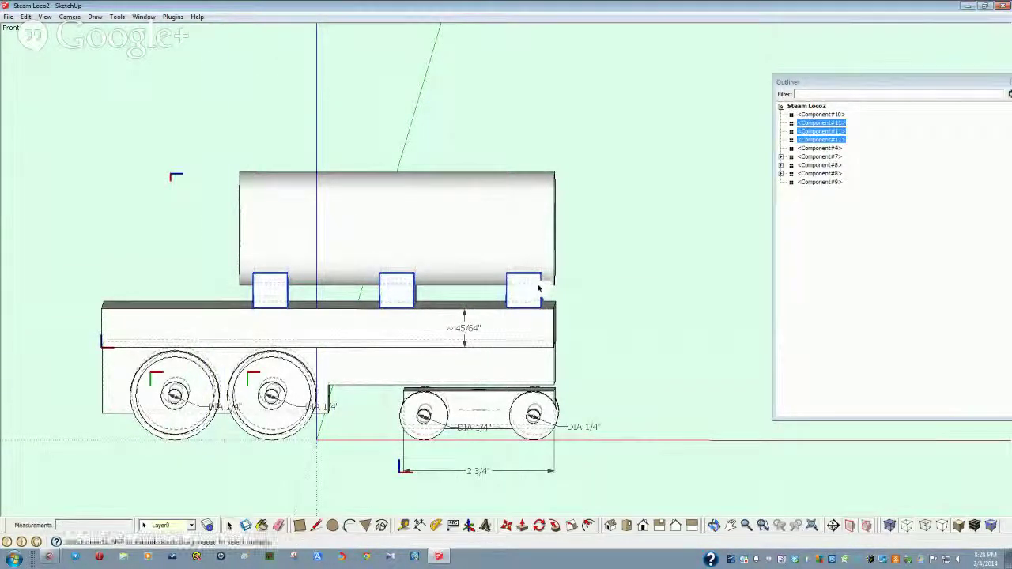
- Open the boiler component and make its front end face with its edge into a group
left_click(536, 283)
key("F2")
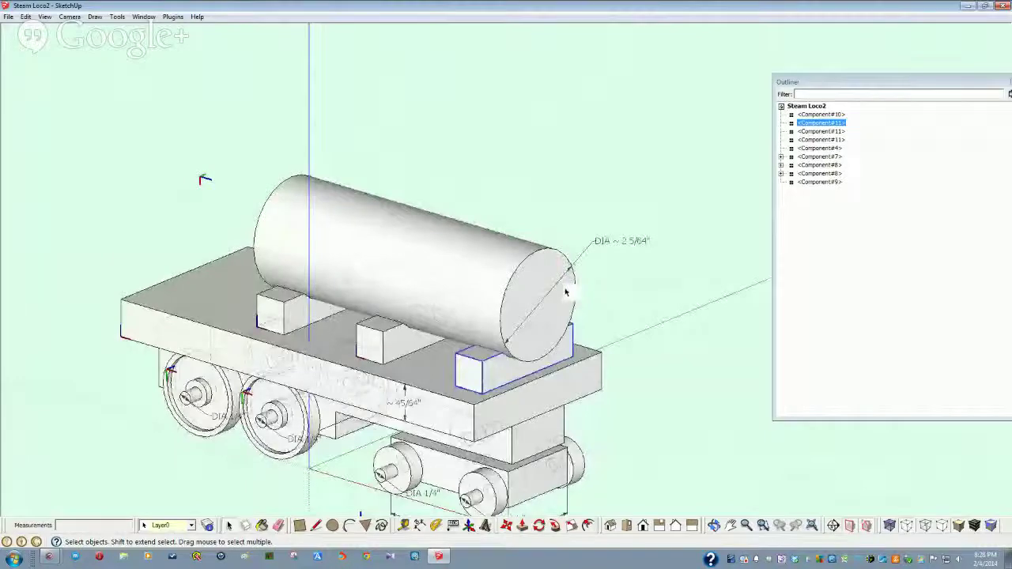
key("F3")
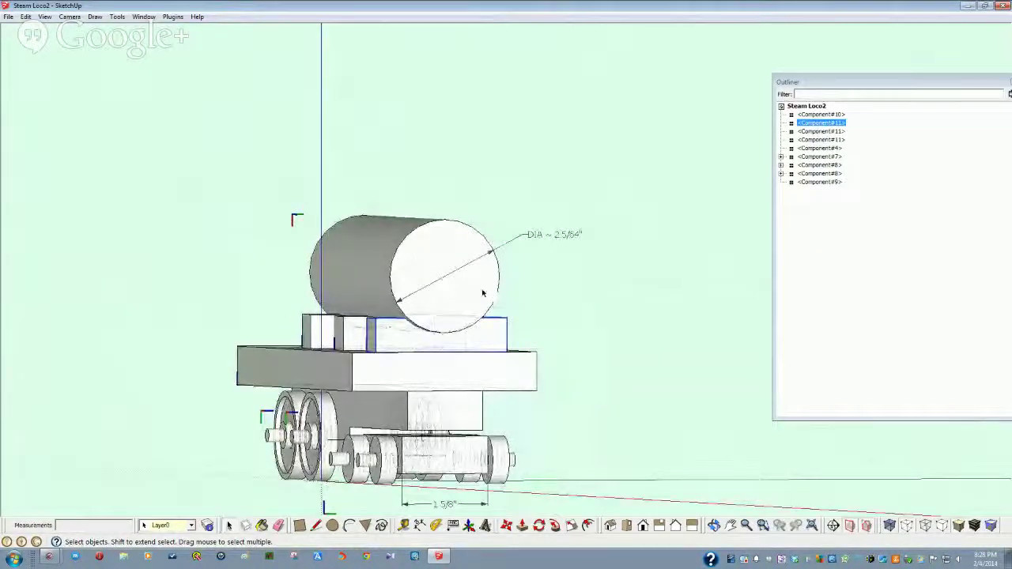
key("F2")
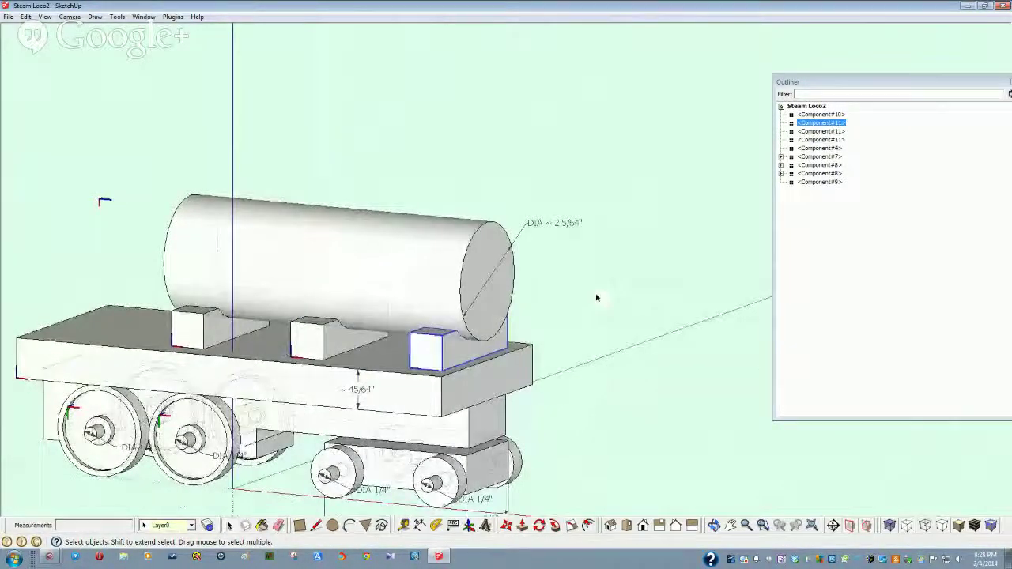
left_click(464, 256)
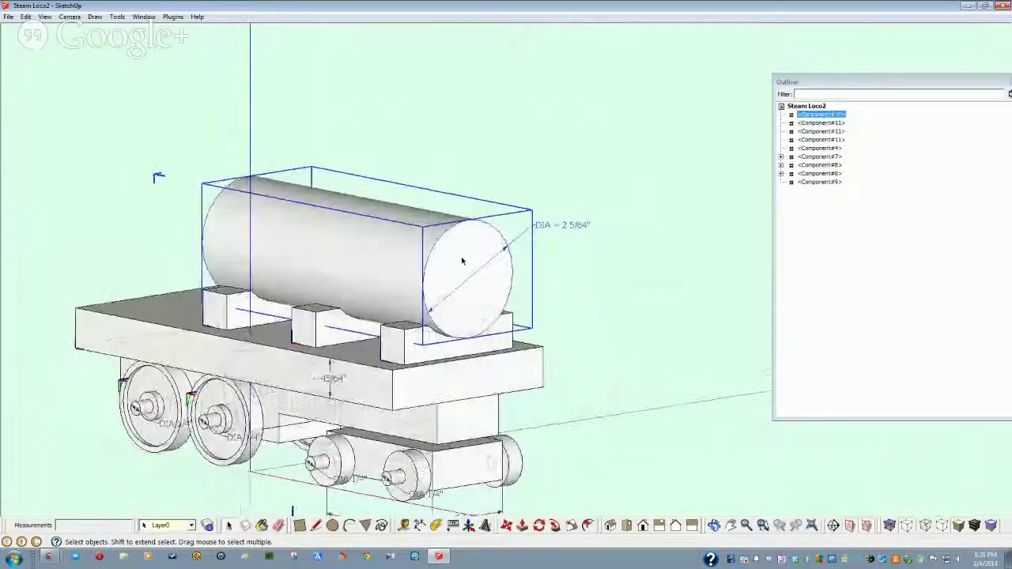
double_click(463, 261)
triple_click(463, 261)
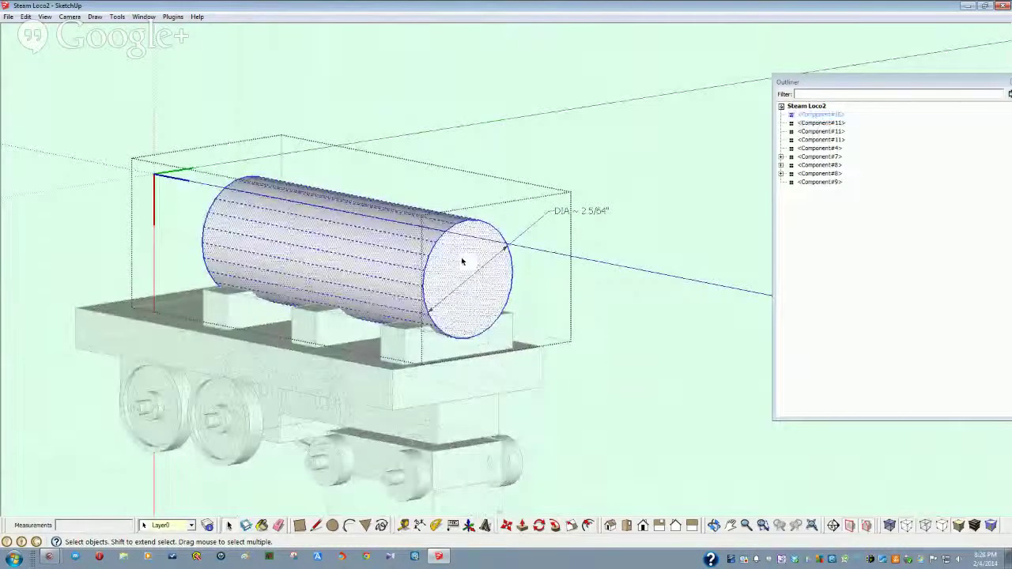
left_click(462, 261)
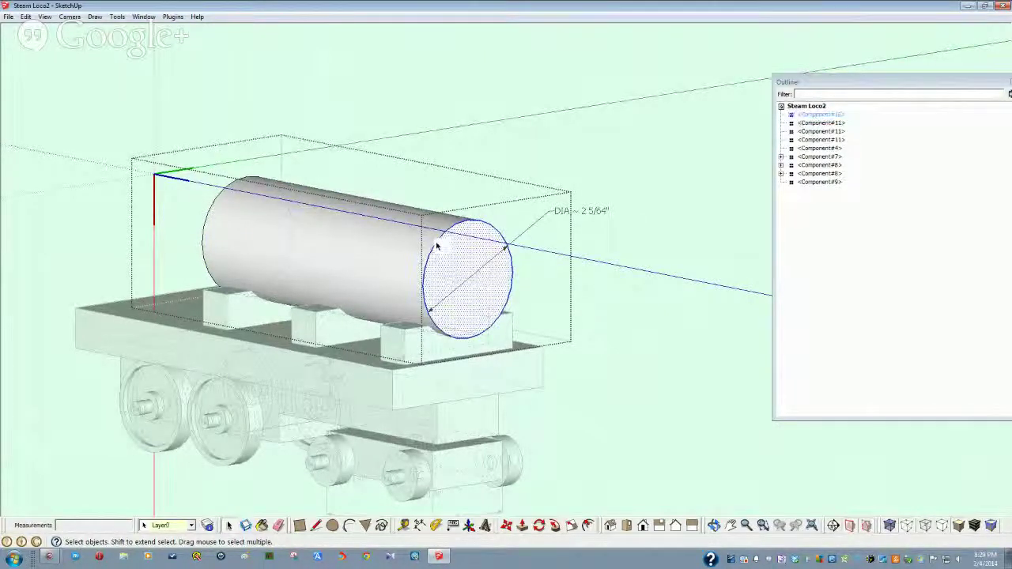
key("shift+g")
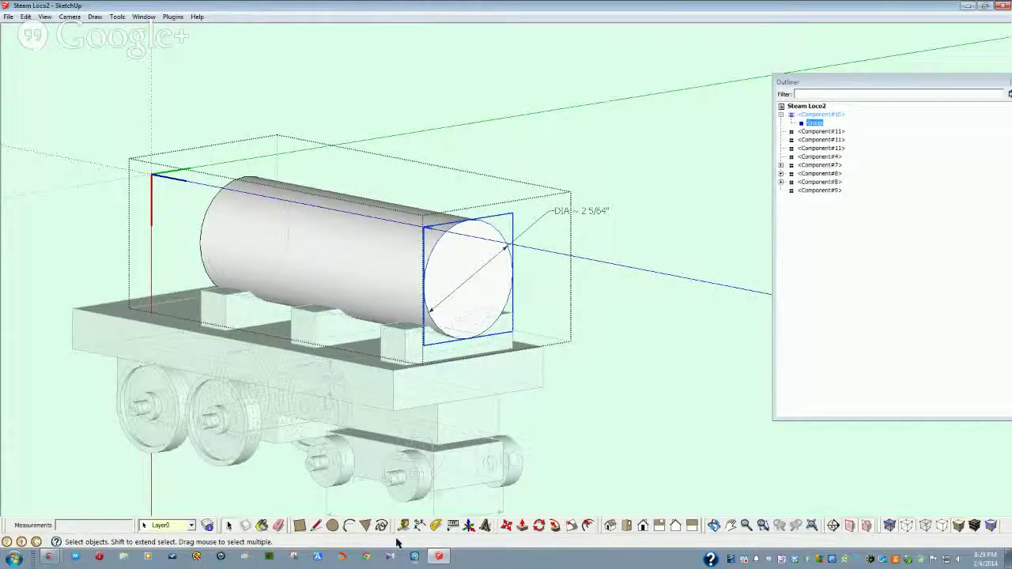
- Extrude the grouped disc 0.75" forward from the boiler's front end and close the group
middle_click_drag(436, 516, 513, 522)
left_click(521, 527)
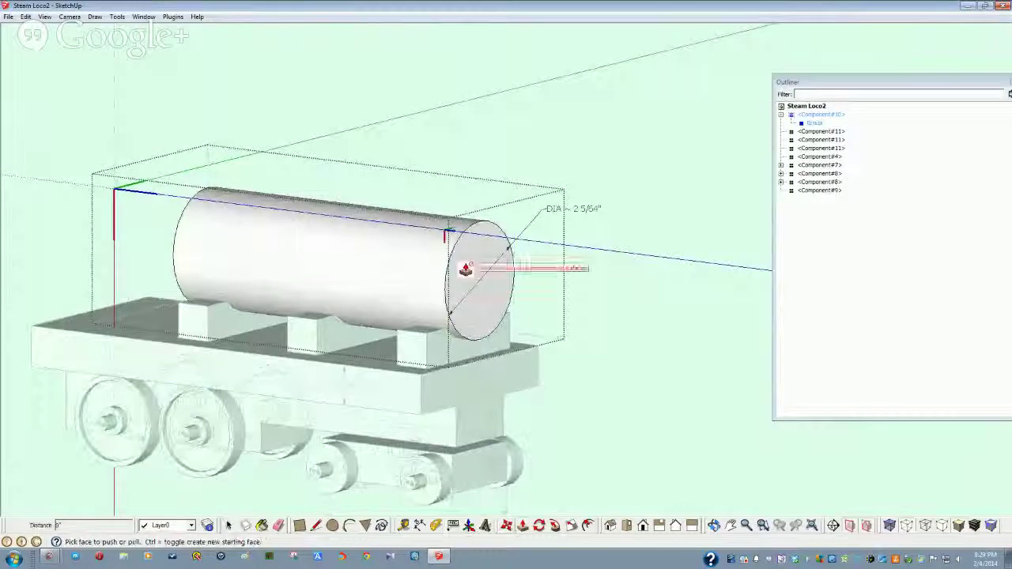
key("space")
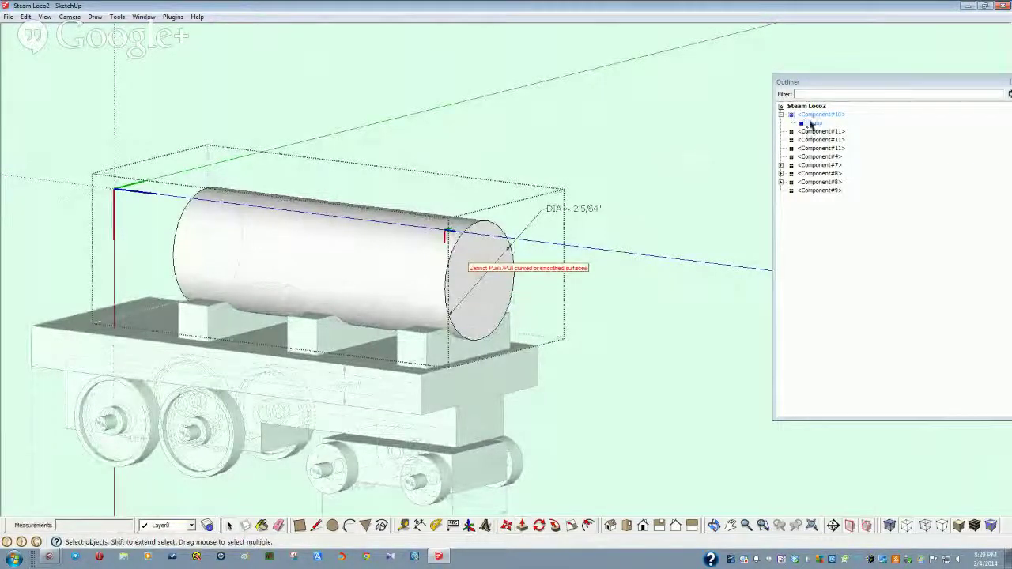
left_click(812, 123)
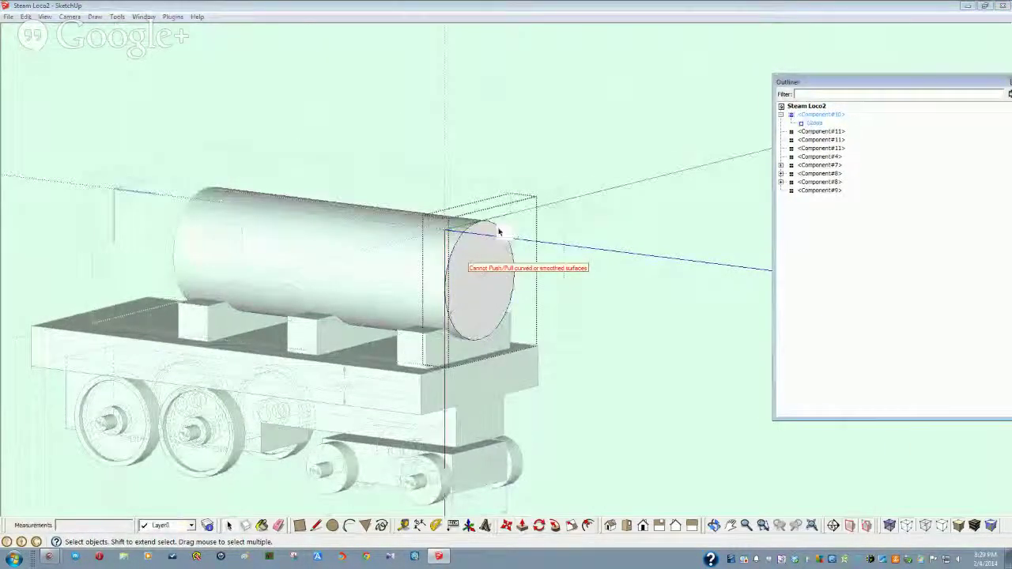
left_click(479, 275)
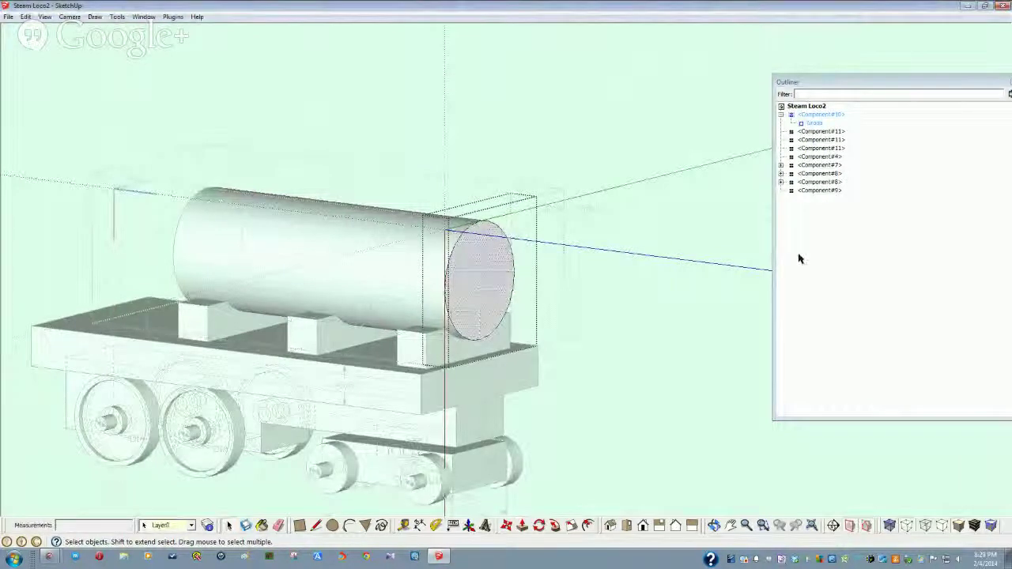
left_click(522, 527)
left_click(468, 283)
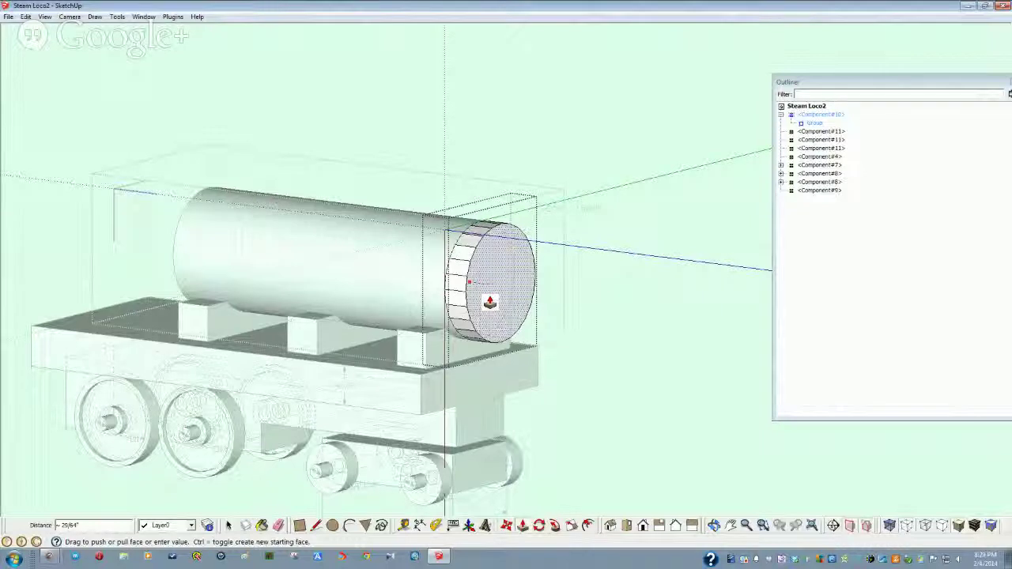
type(".75")
key("Return")
middle_click_drag(490, 301, 490, 383)
key("space")
left_click(672, 395)
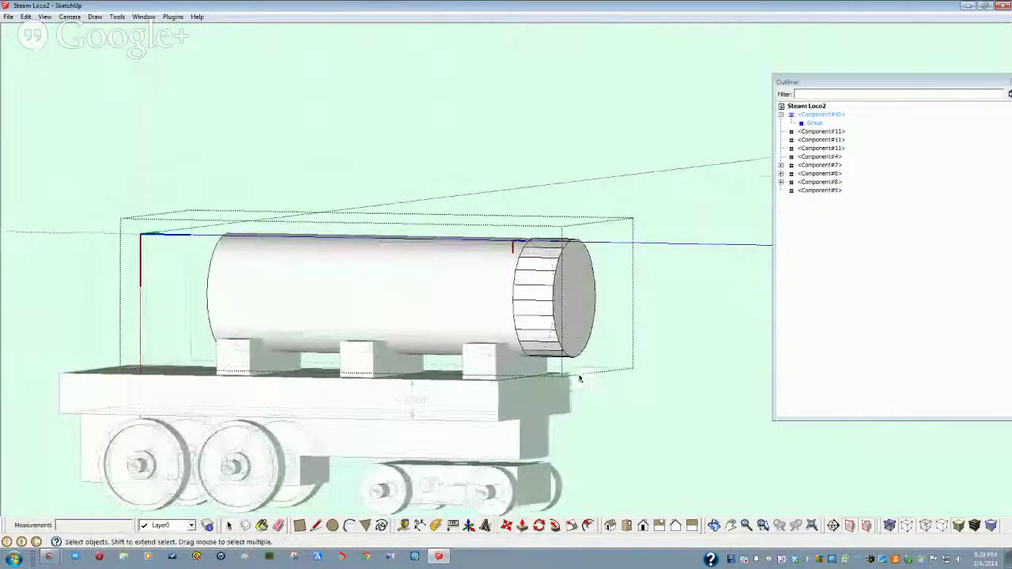
- Reopen the group at the boiler's front end and select its front face
middle_click_drag(577, 380, 539, 301)
left_click(541, 300)
double_click(541, 298)
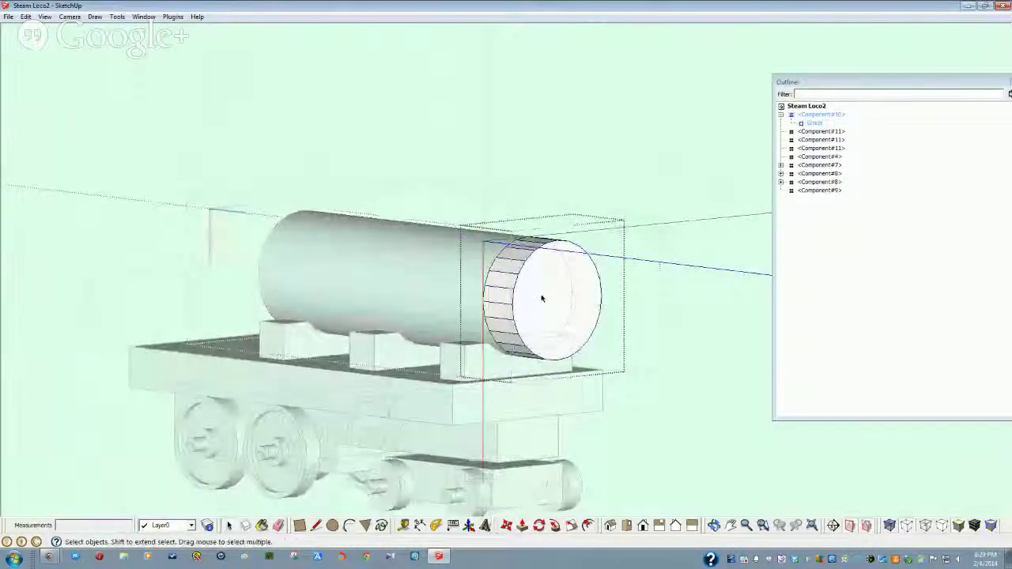
triple_click(541, 298)
left_click(541, 297)
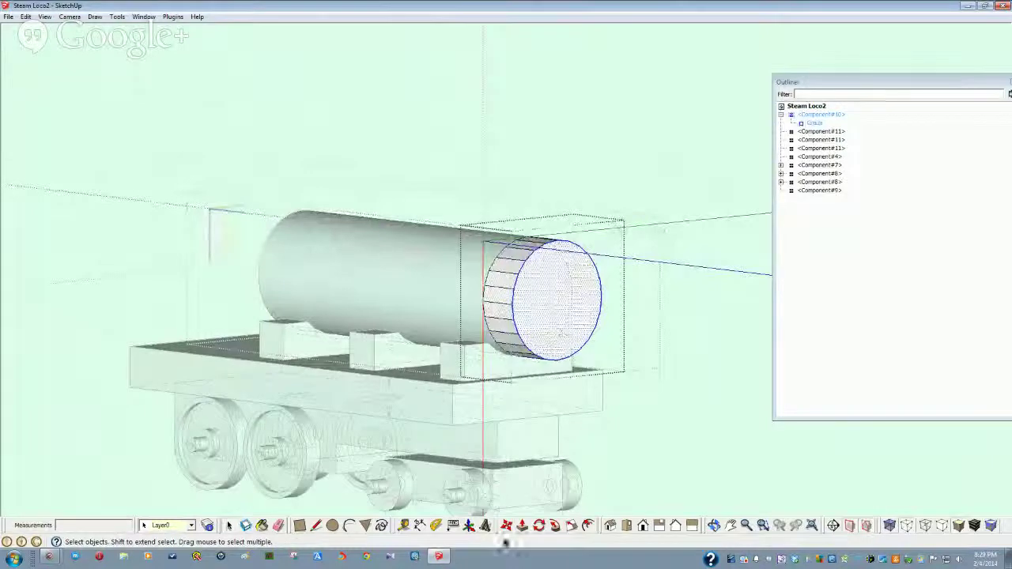
- Try to taper the nose by scaling its front face uniformly about its centre by about -0.25, and undo the scaling
left_click(572, 525)
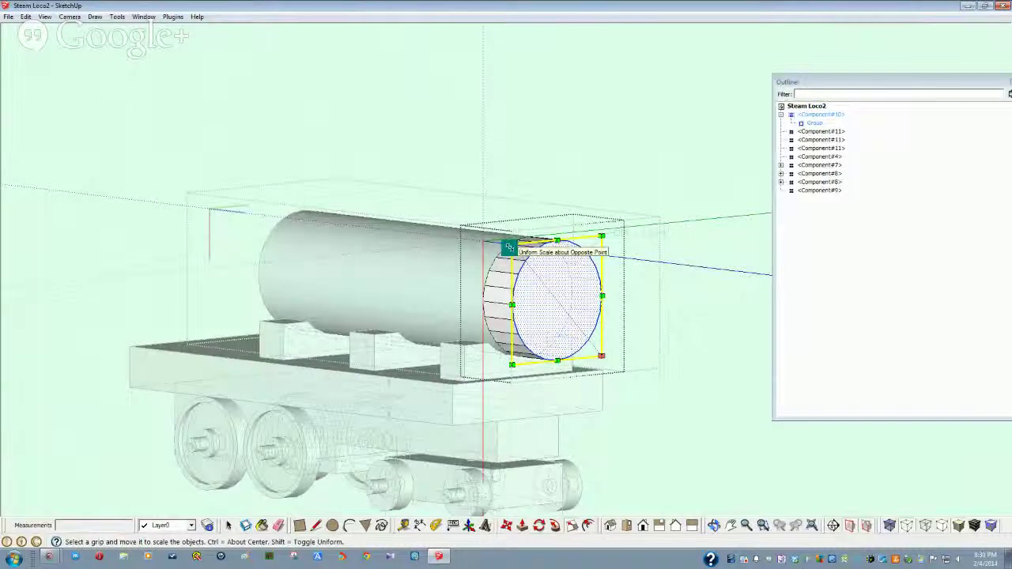
left_click_drag(509, 247, 569, 318)
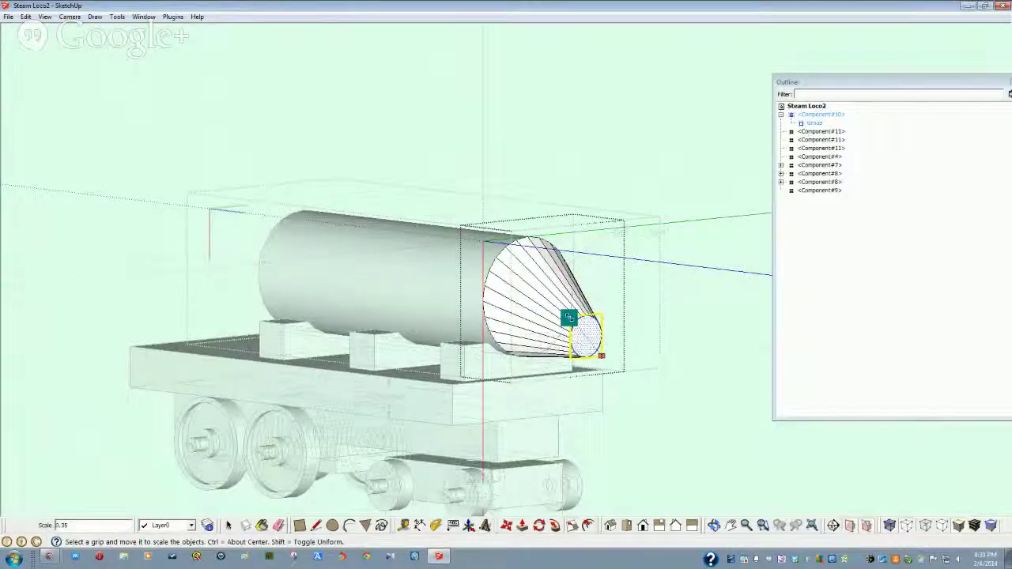
left_click_drag(569, 317, 561, 320, "ctrl")
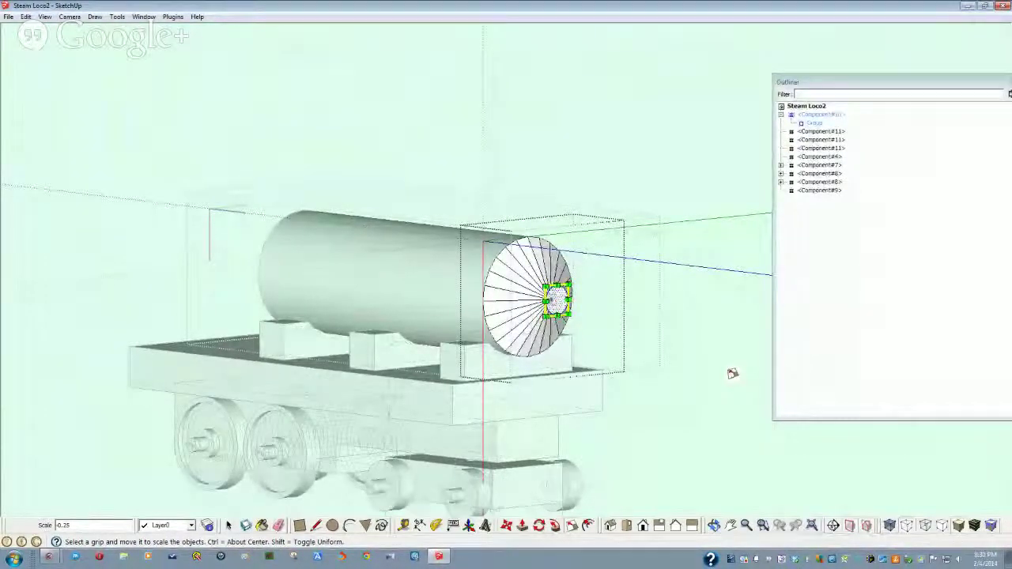
key("space")
middle_click_drag(513, 411, 632, 422)
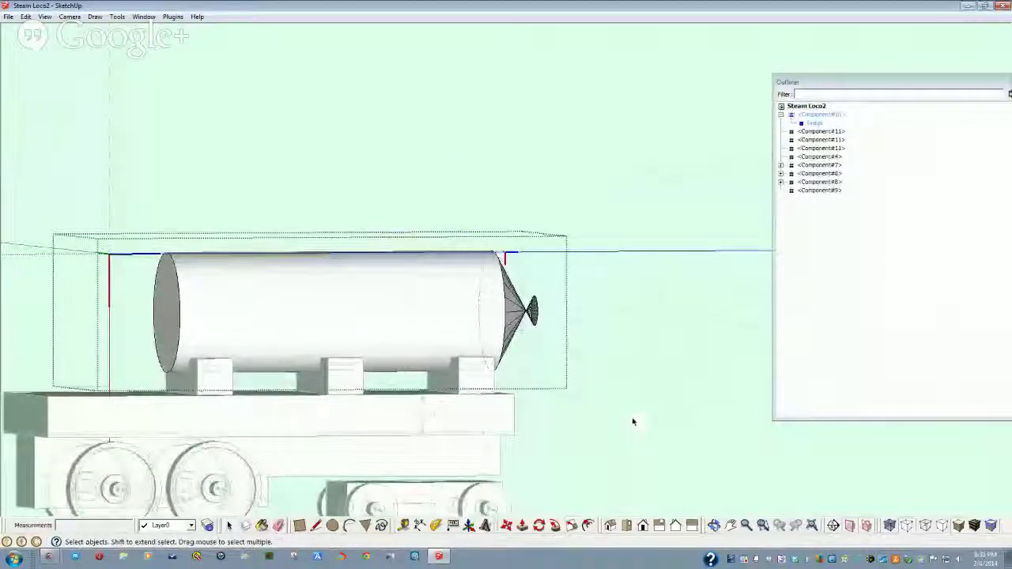
key("F4")
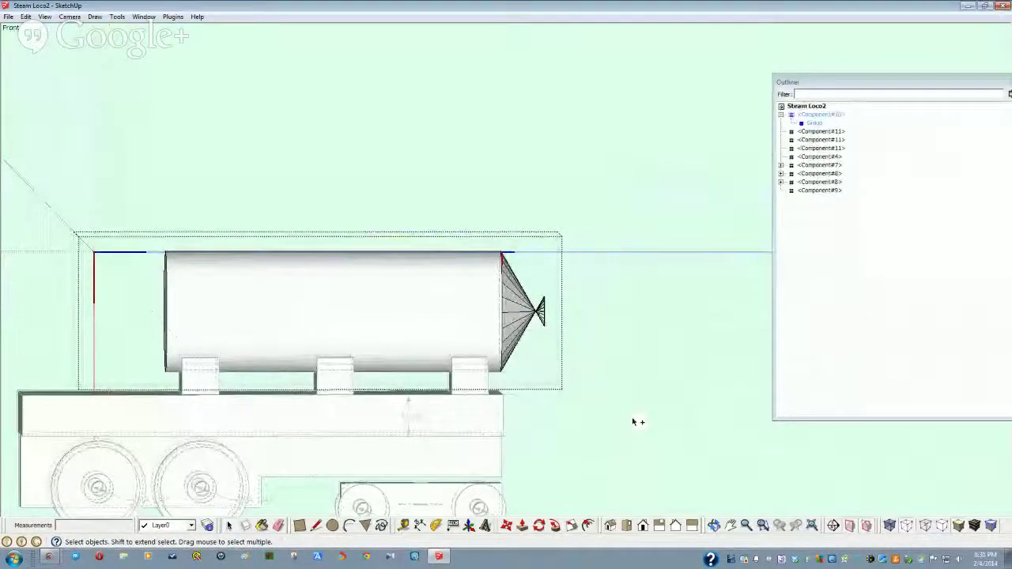
key("ctrl+z")
key("ctrl+z")
middle_click_drag(633, 422, 485, 515)
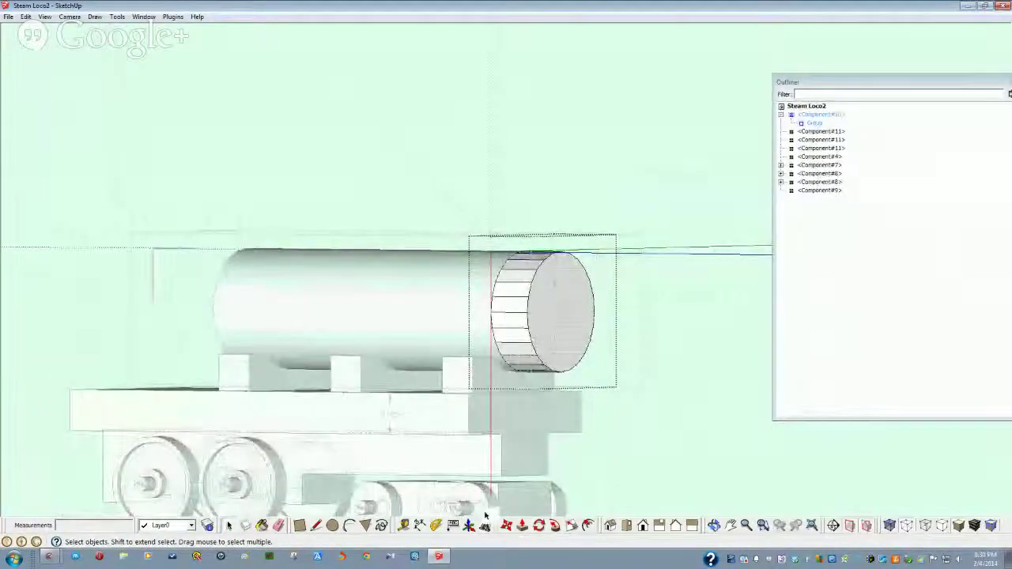
- Scale the nose's front face uniformly about its centre to about 0.27 to form a tapered cone, and close the group
left_click(572, 526)
left_click(556, 338)
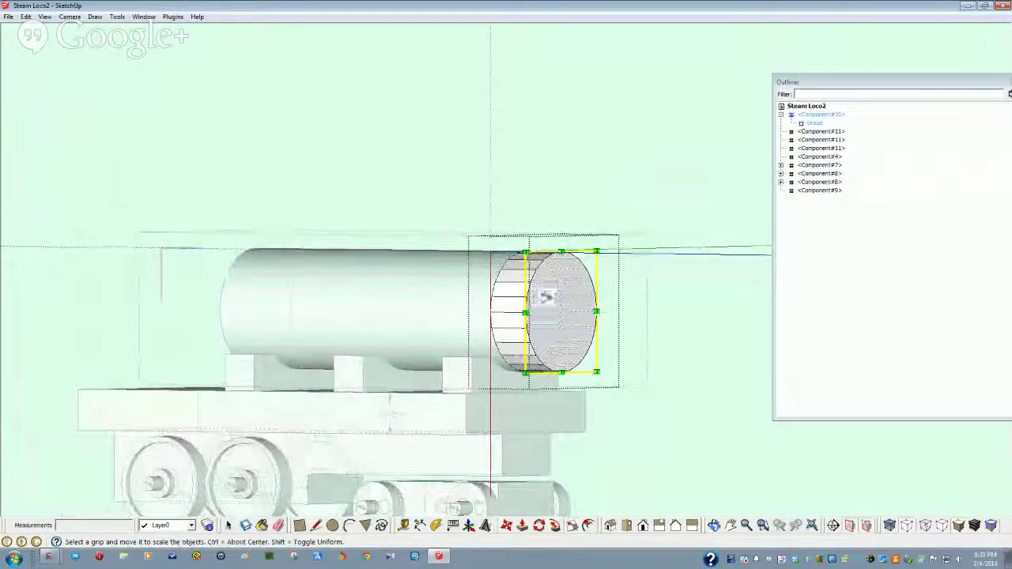
left_click_drag(524, 252, 526, 254, "ctrl")
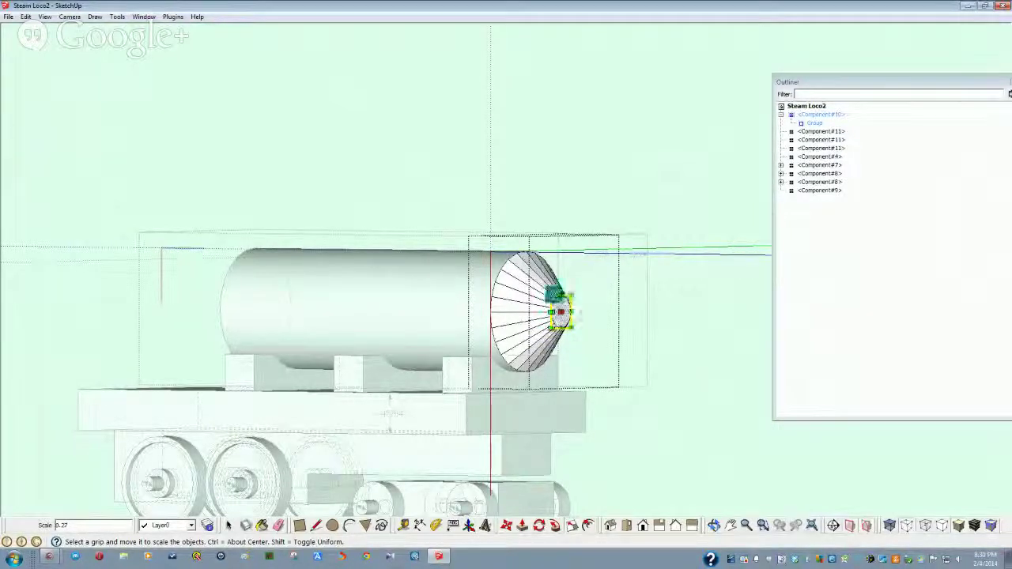
left_click(716, 380)
scroll(716, 380, "up", 2)
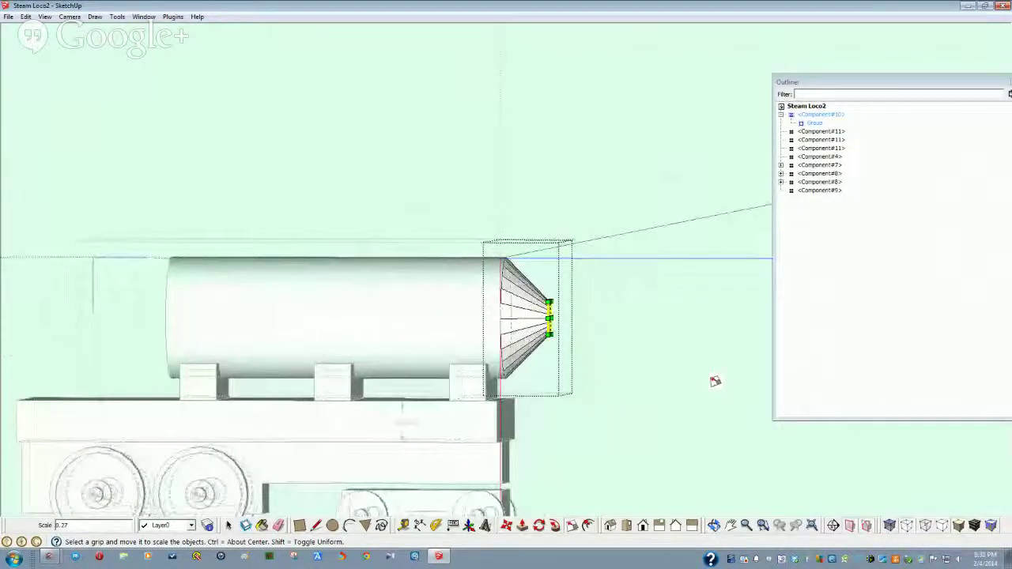
key("space")
middle_click_drag(709, 381, 768, 181)
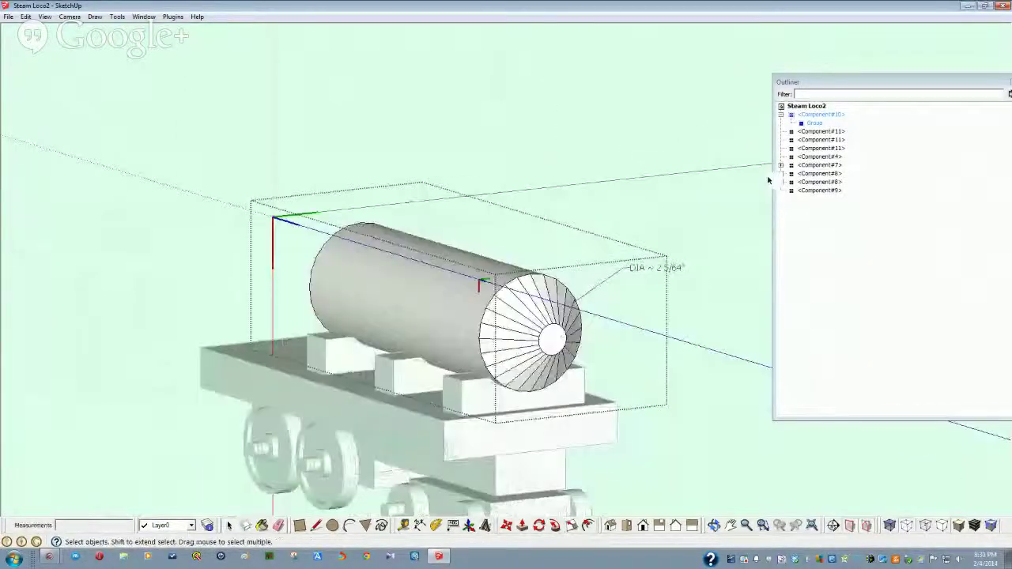
- Explode the tapered nose group into the boiler component and close the component
left_click(814, 124)
right_click(814, 124)
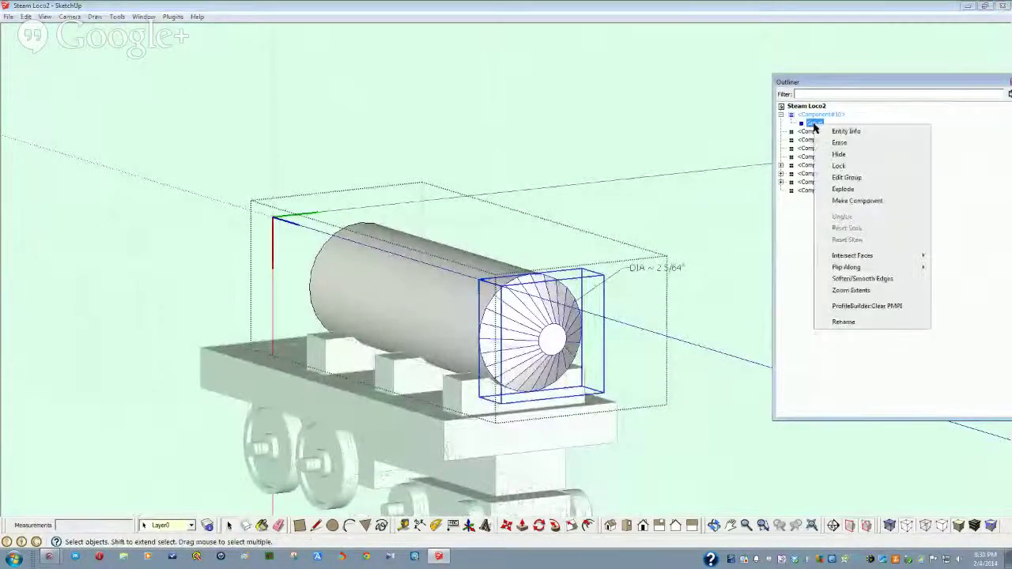
left_click(843, 189)
middle_click_drag(782, 261, 467, 321)
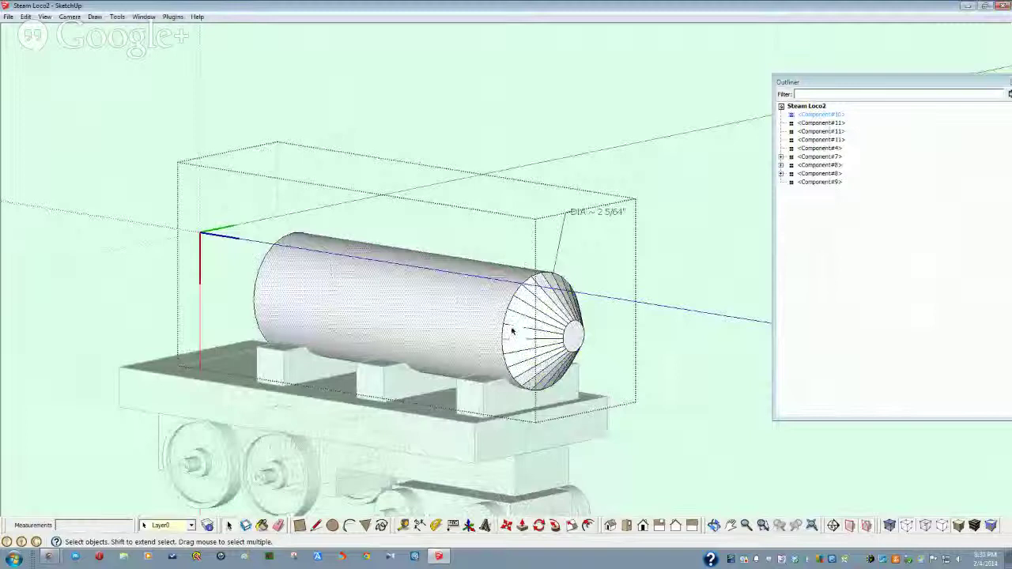
left_click(720, 279)
left_click(720, 279)
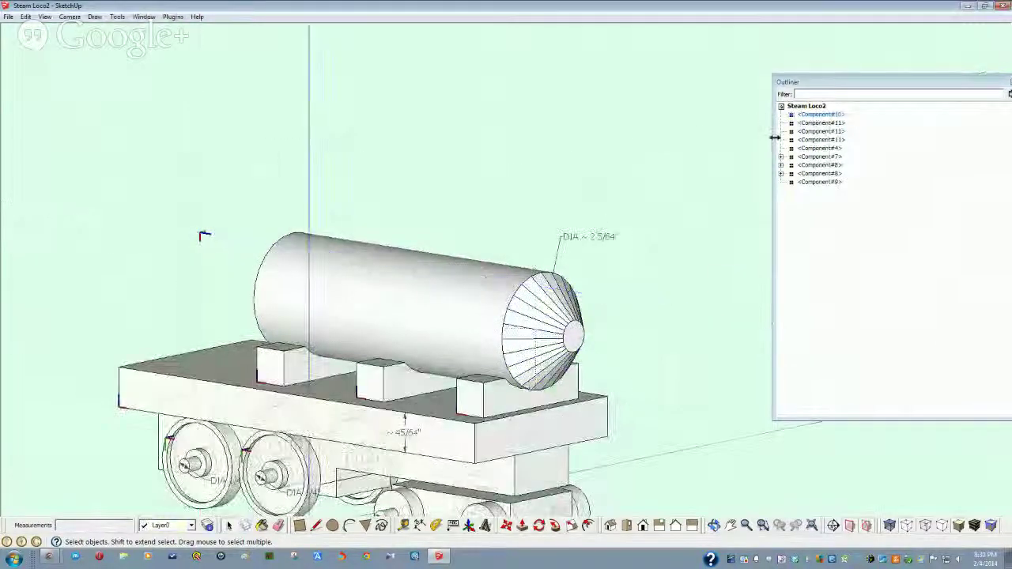
- Open the boiler component and make a separate group from its flat rear end face
left_click(821, 115)
middle_click_drag(591, 265, 316, 324)
double_click(317, 327)
triple_click(317, 327)
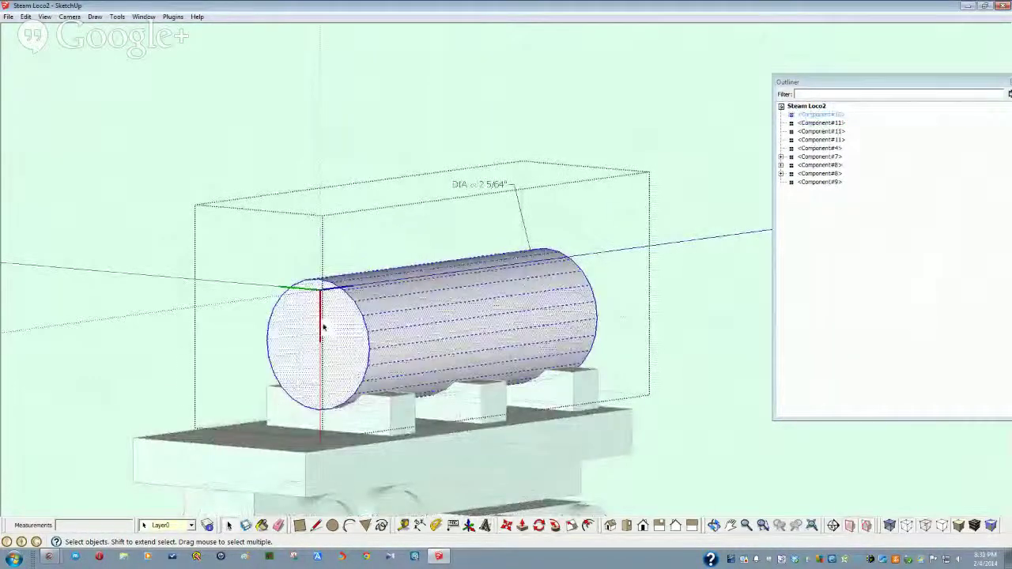
left_click(347, 332)
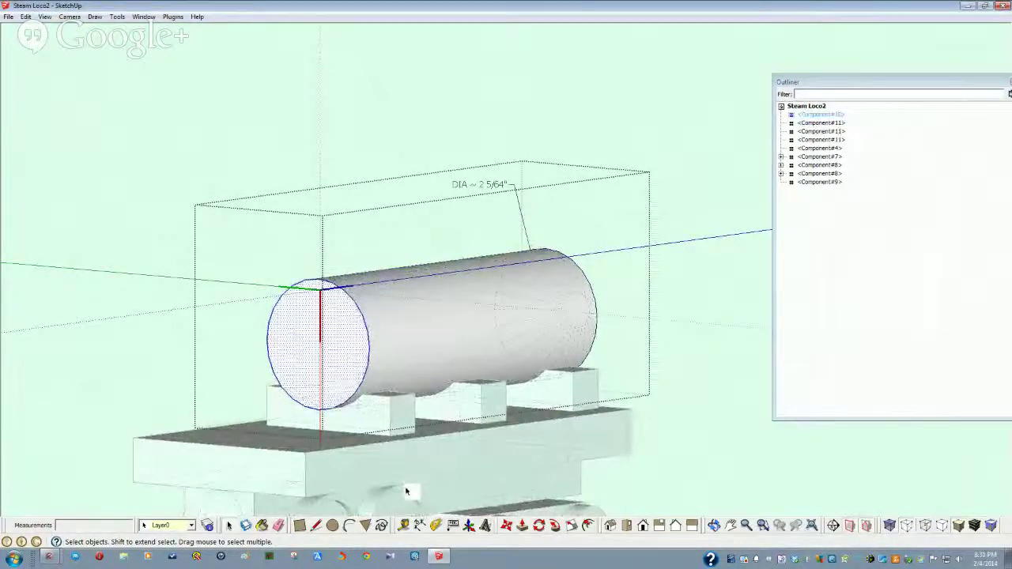
key("shift+g")
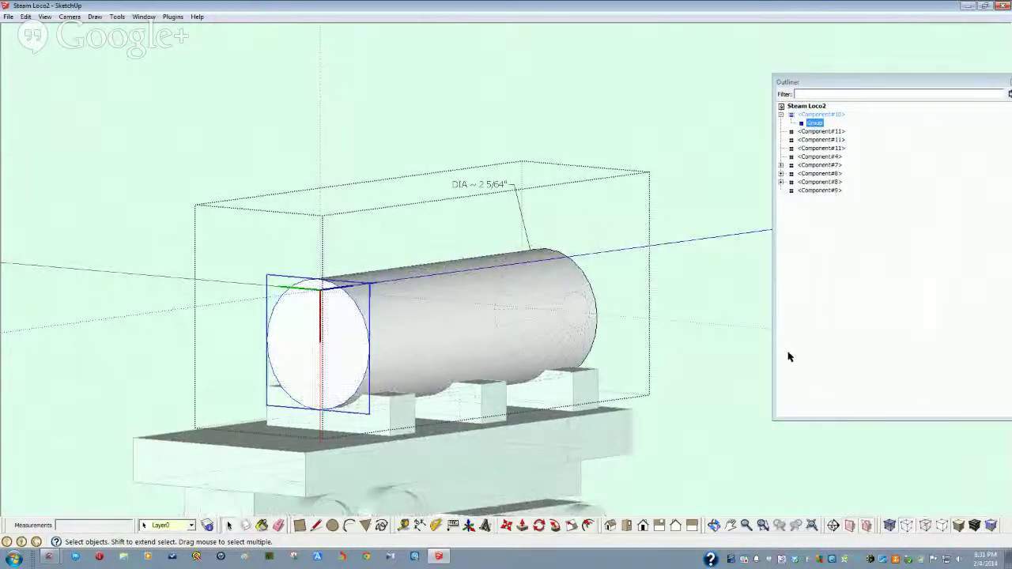
- Inside the new group, extrude the boiler's rear end face outward by 3/4" and close the group
double_click(823, 125)
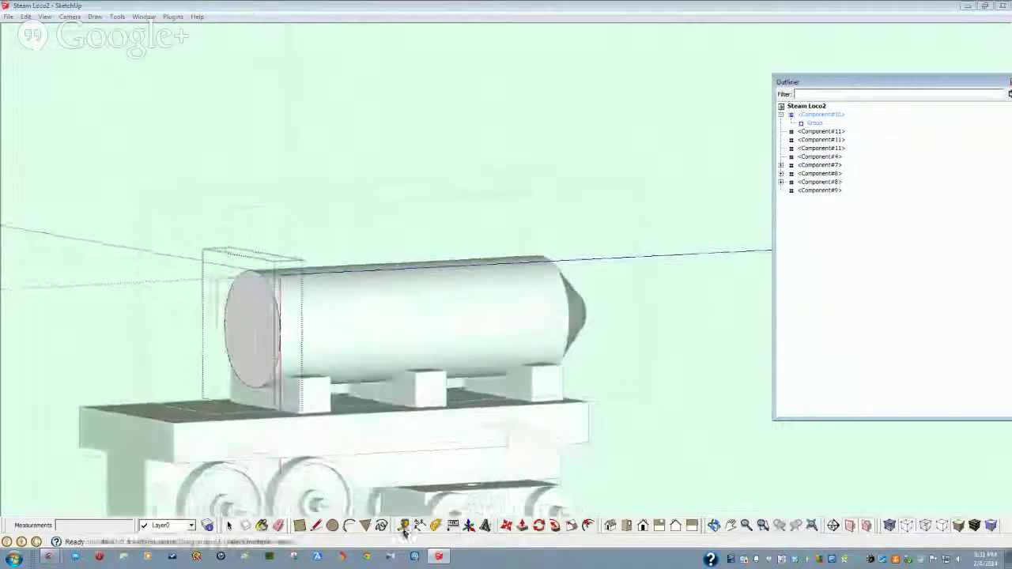
left_click(506, 525)
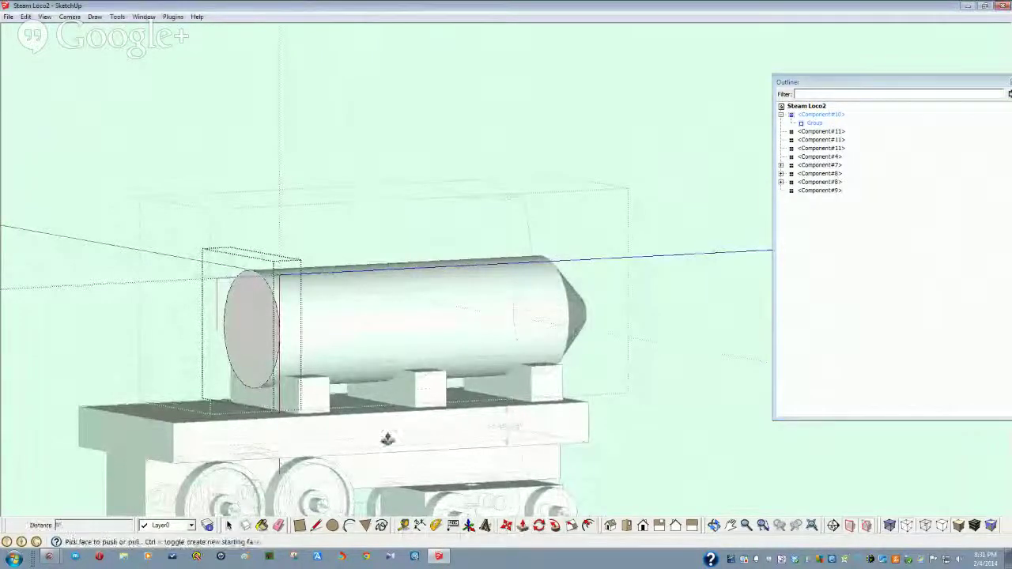
left_click(249, 339)
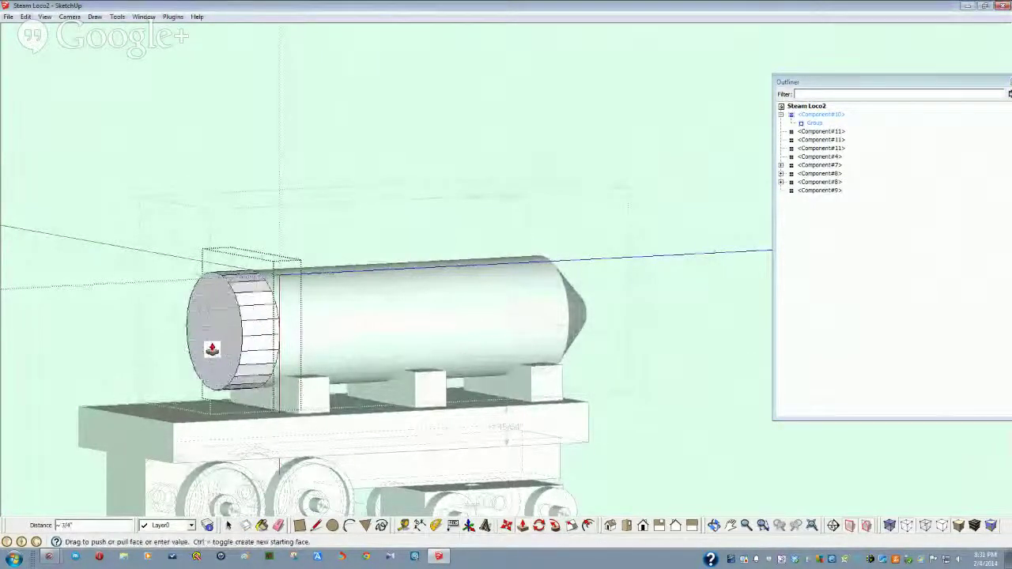
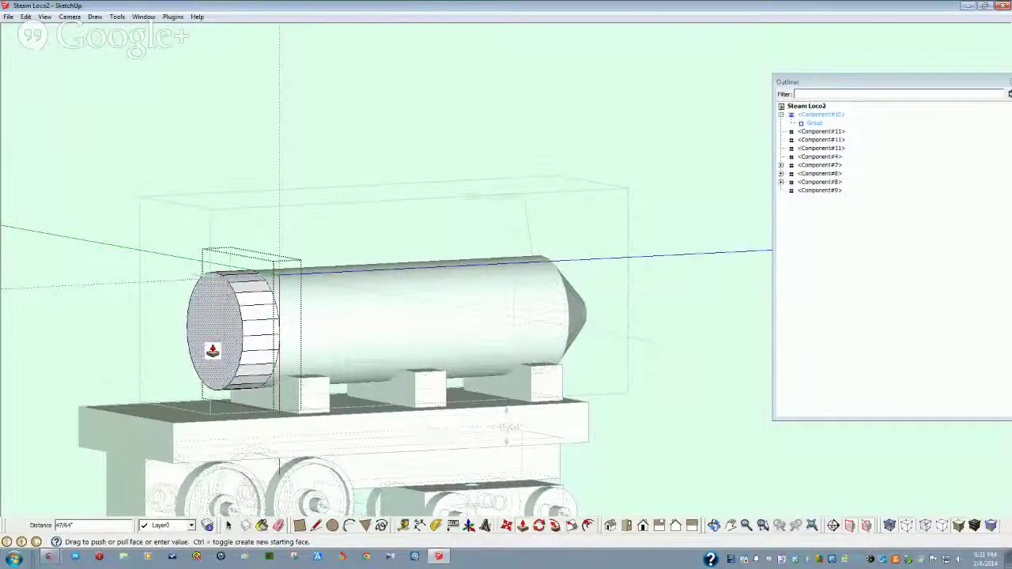
type(".3/4")
key("Return")
key("space")
key("Escape")
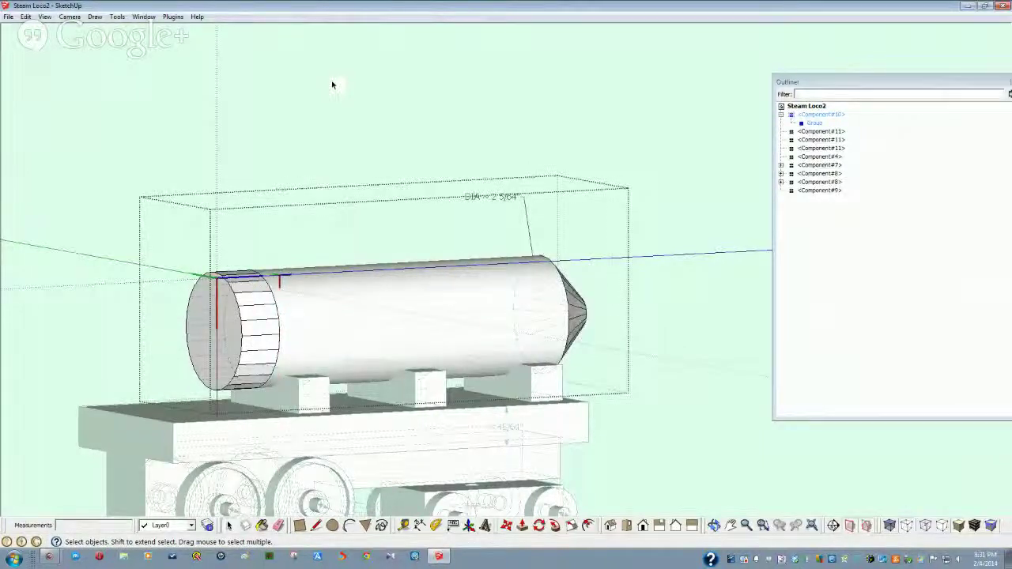
- Taper the rear extension by scaling its end face down slightly about its centre, and explode the group into the boiler component
left_click(812, 125)
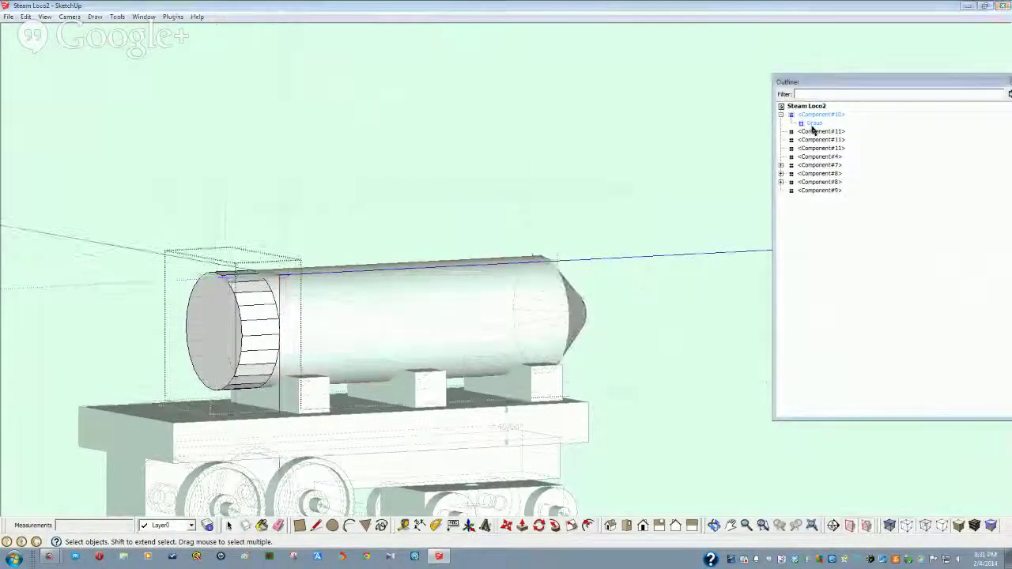
middle_click_drag(411, 285, 303, 306)
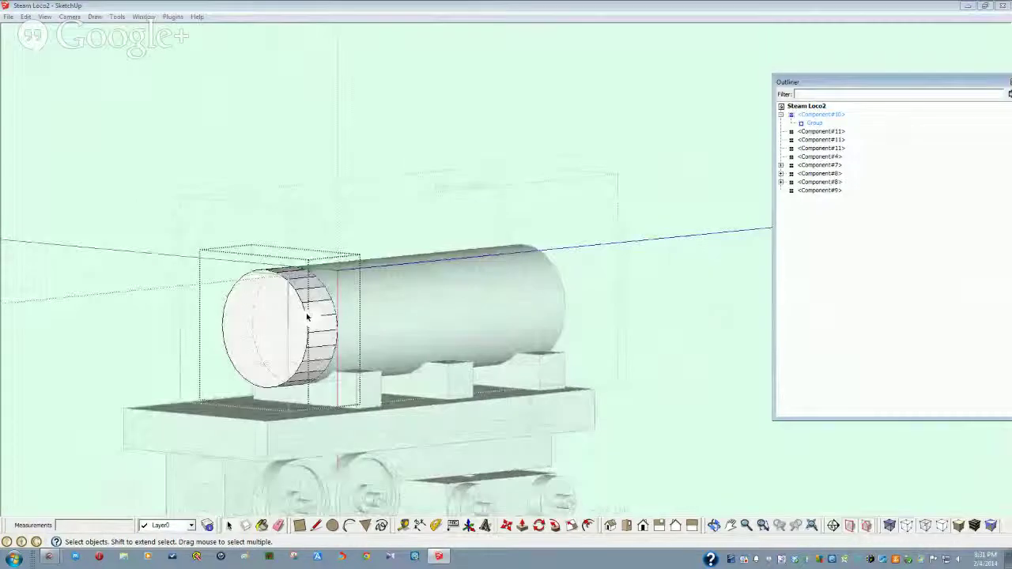
left_click(308, 316)
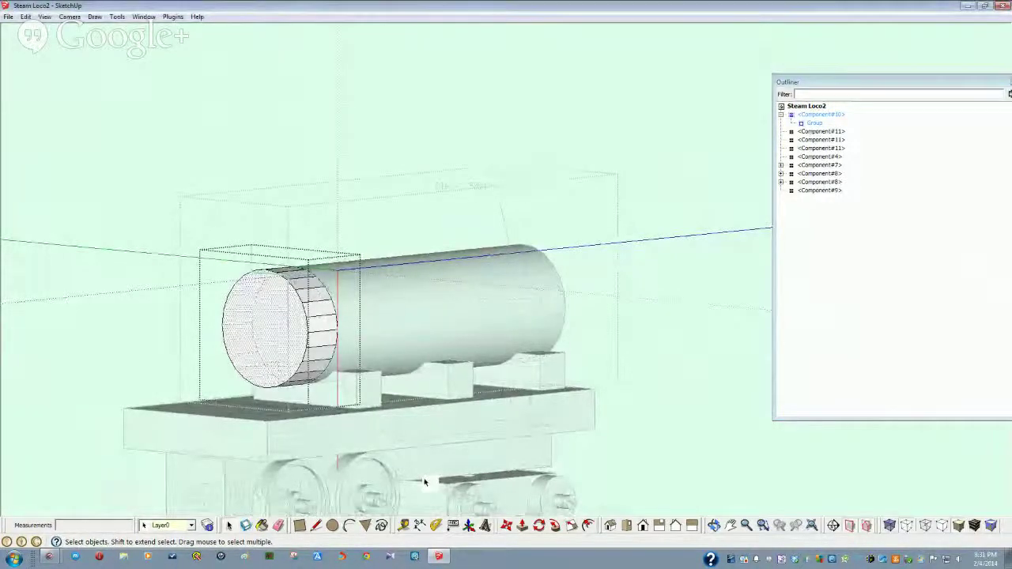
left_click(570, 526)
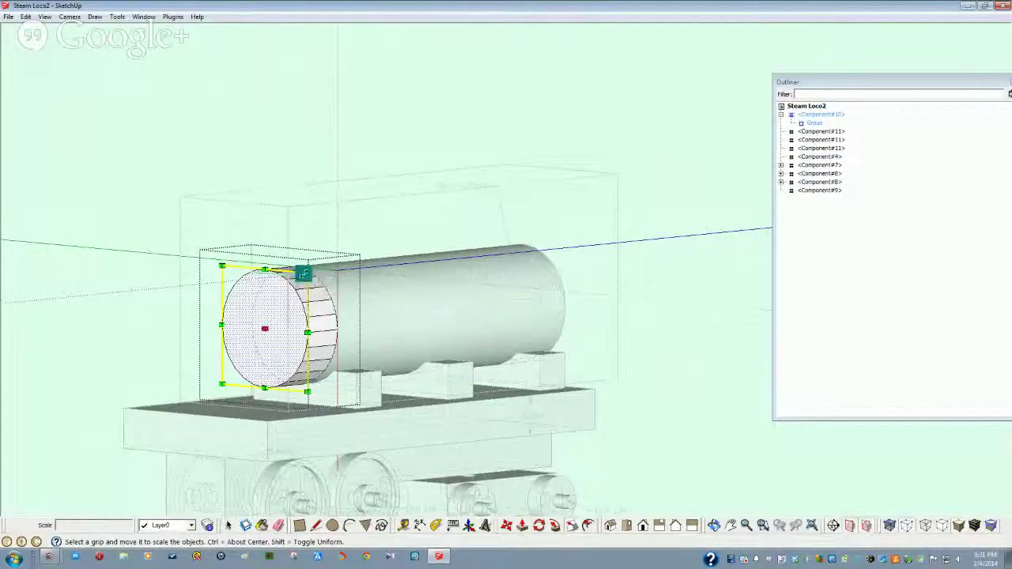
mouse_move(303, 273)
left_mouse_down()
mouse_move(295, 285)
mouse_move(306, 288)
left_mouse_up()
middle_click_drag(708, 415, 609, 415)
key("space")
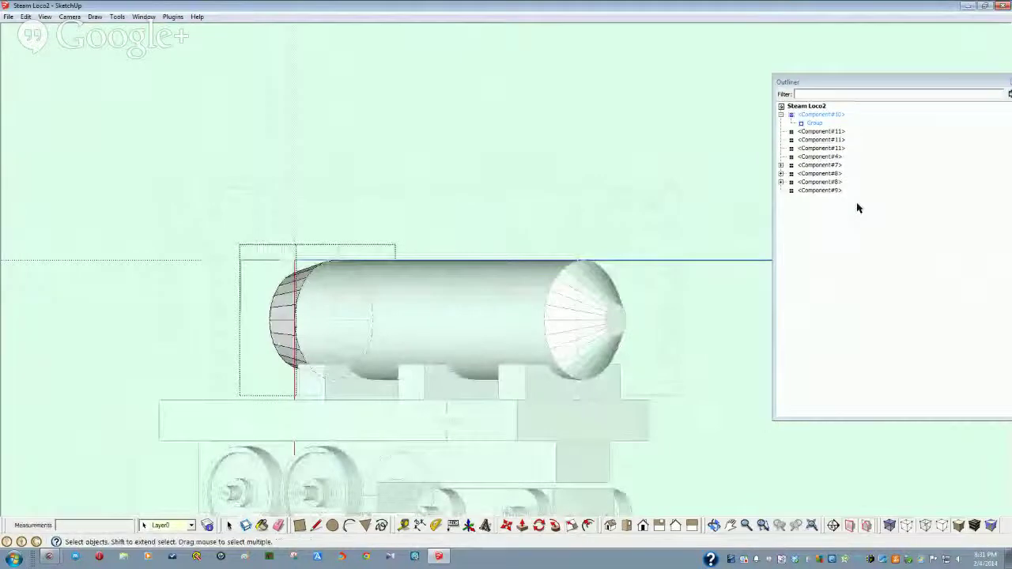
right_click(812, 123)
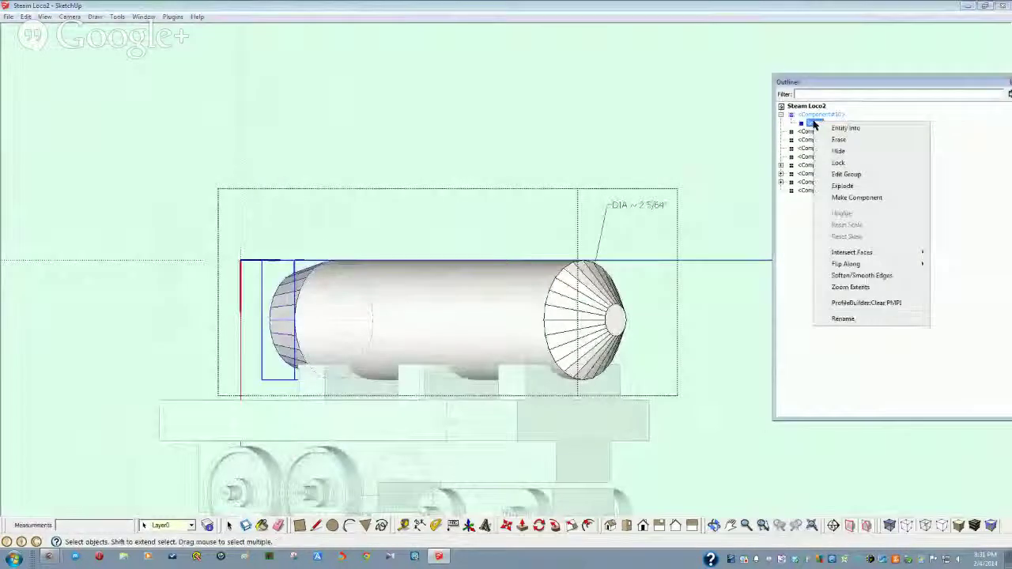
left_click(850, 187)
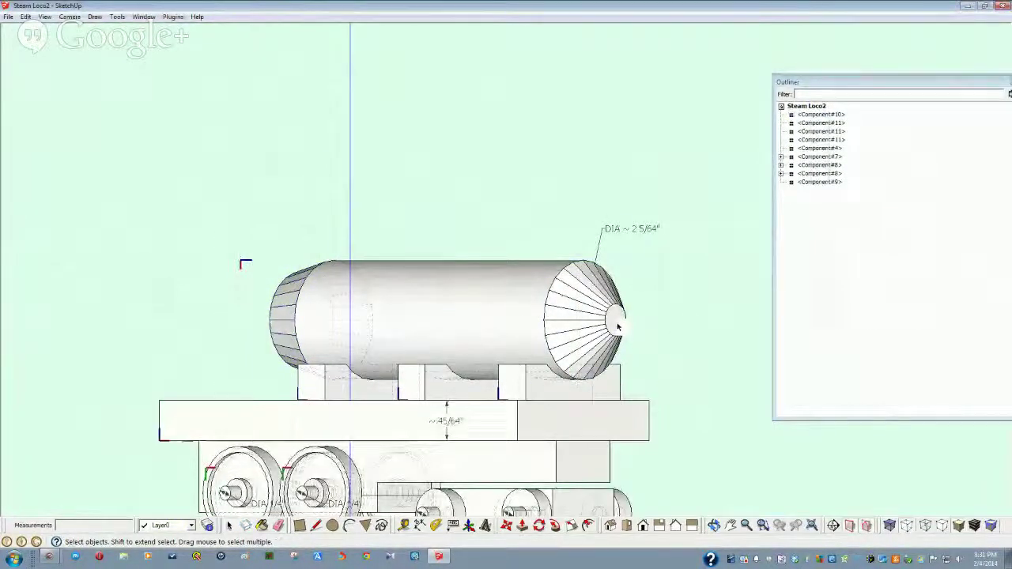
- Reopen the boiler component and select the small round face at the tip of the nose
double_click(618, 327)
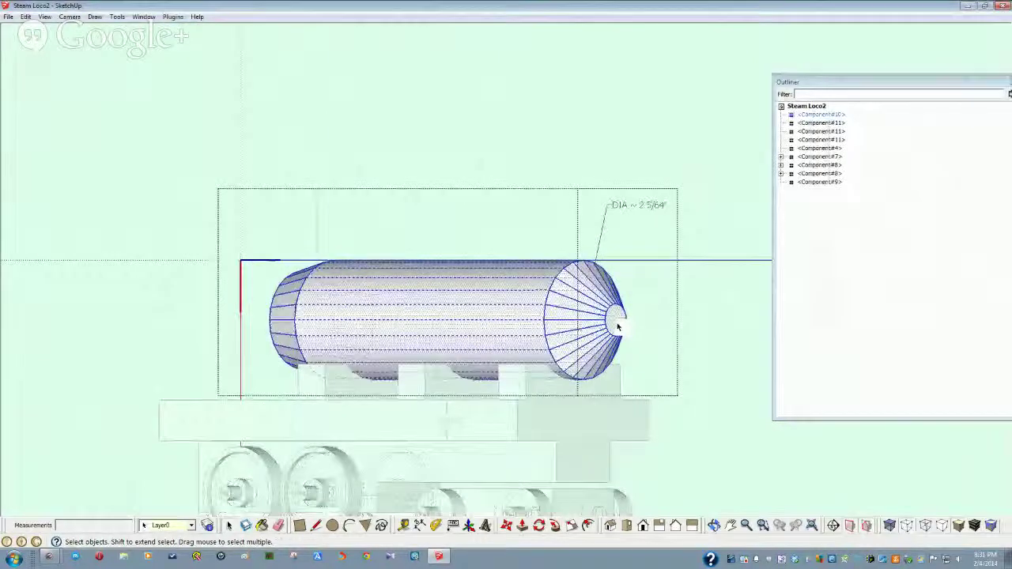
mouse_move(618, 326)
middle_mouse_down()
mouse_move(614, 312)
mouse_move(616, 330)
middle_mouse_up()
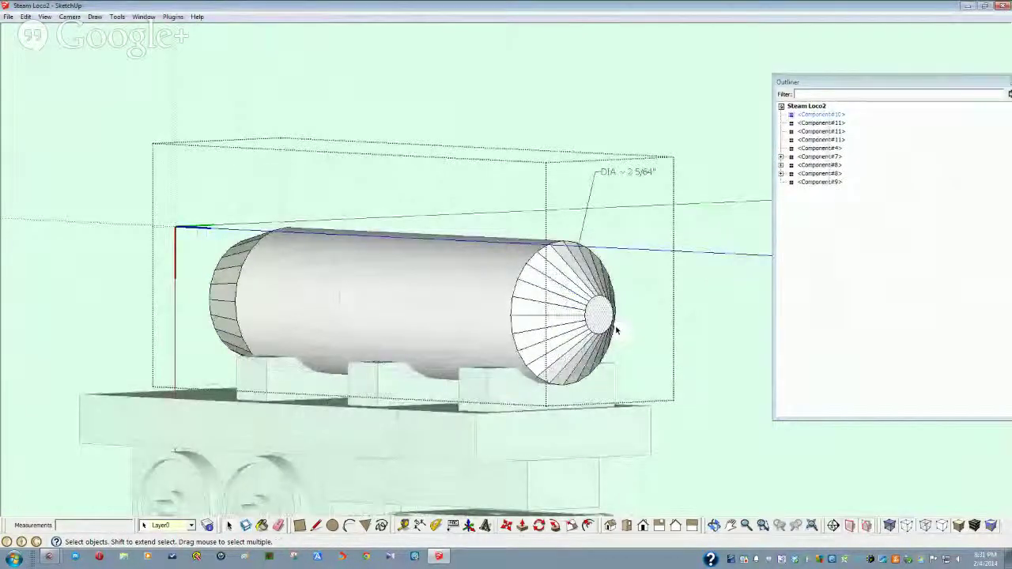
scroll(616, 331, "up", 1)
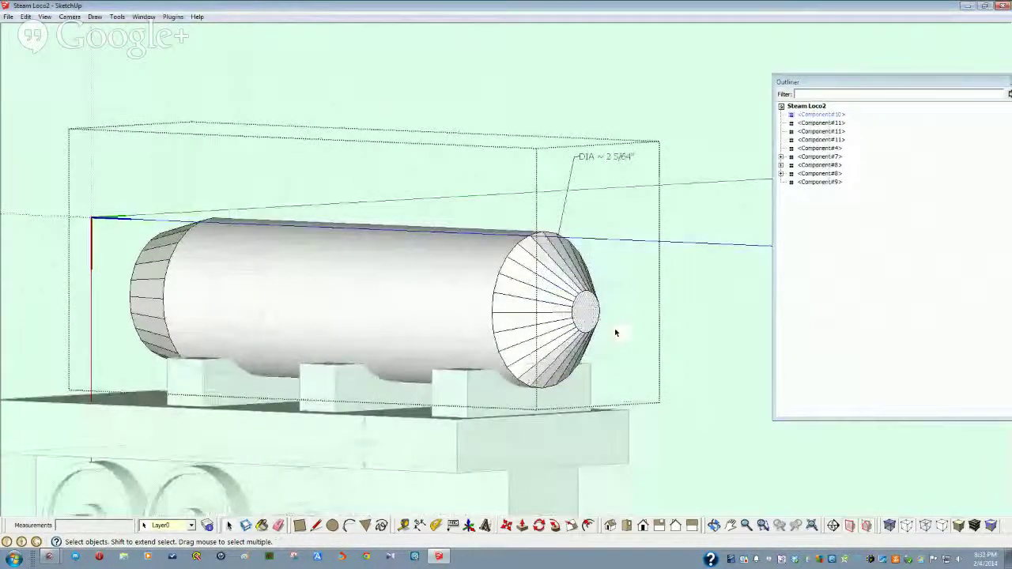
middle_click_drag(617, 332, 624, 333)
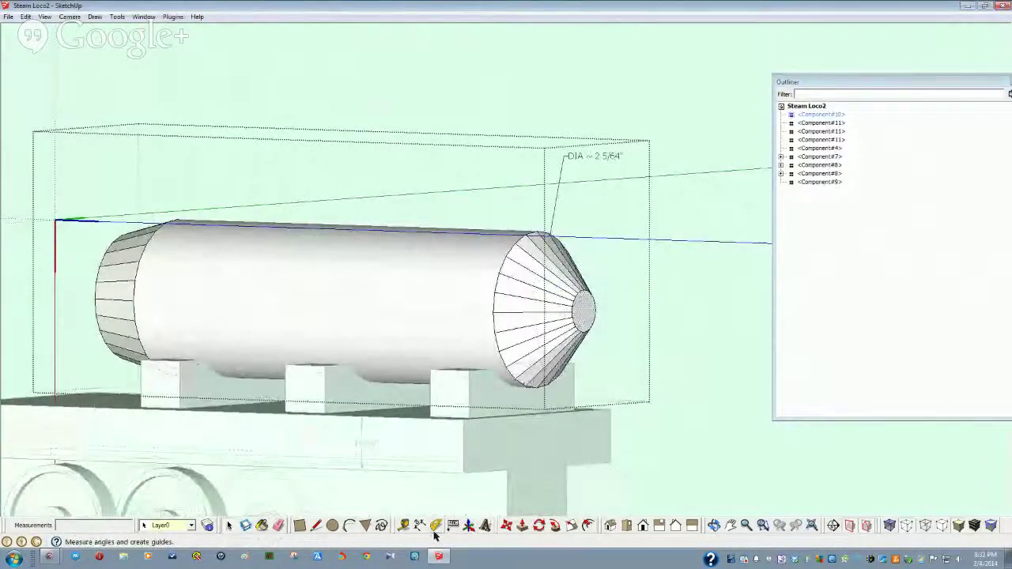
left_click(522, 525)
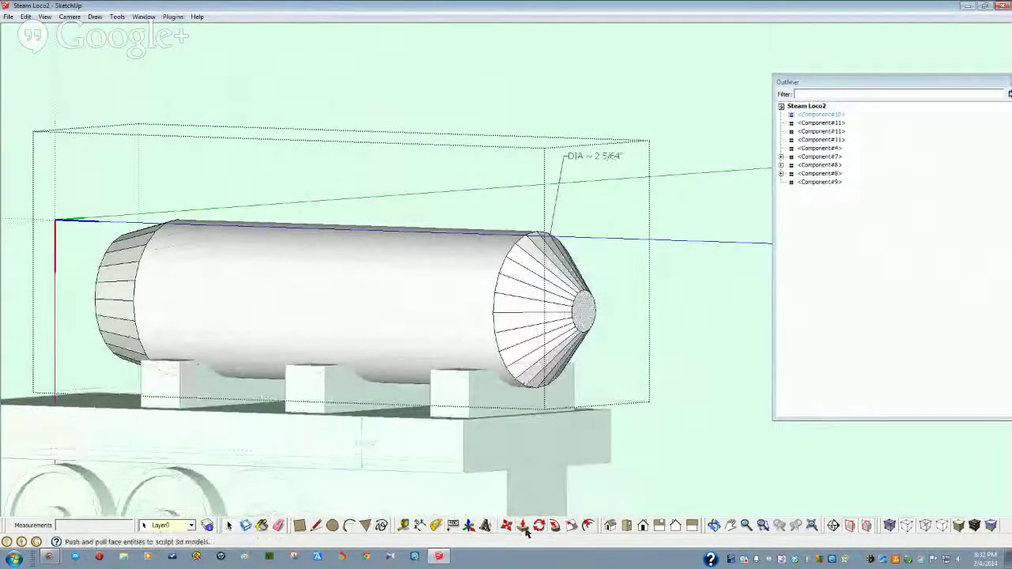
left_click(588, 316)
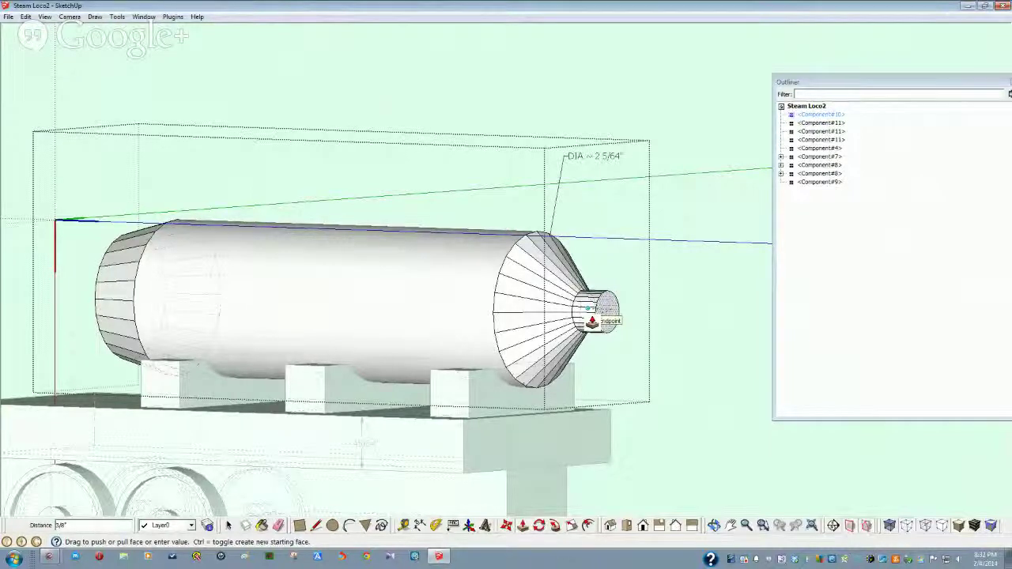
key("Escape")
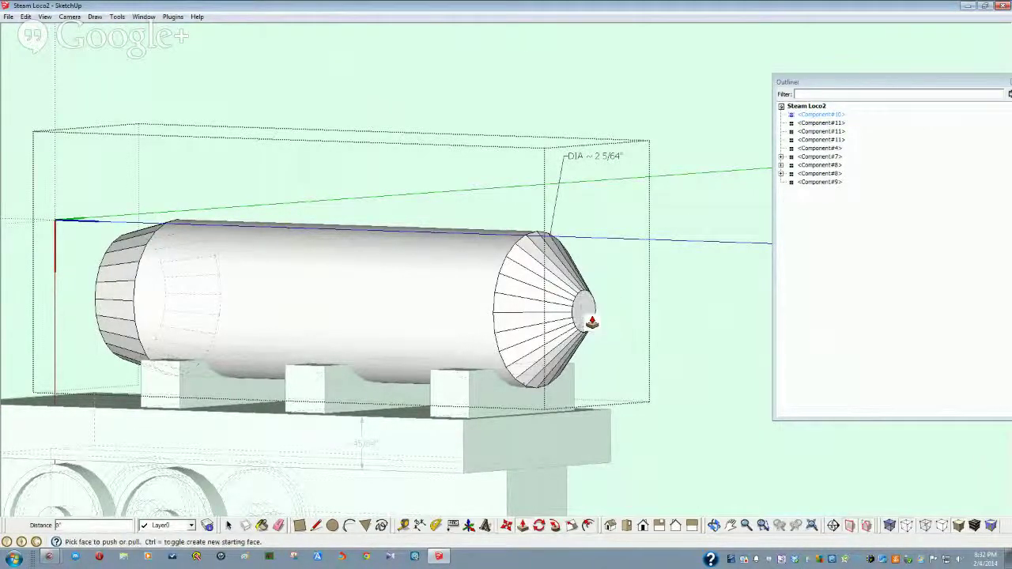
middle_click_drag(625, 337, 760, 246)
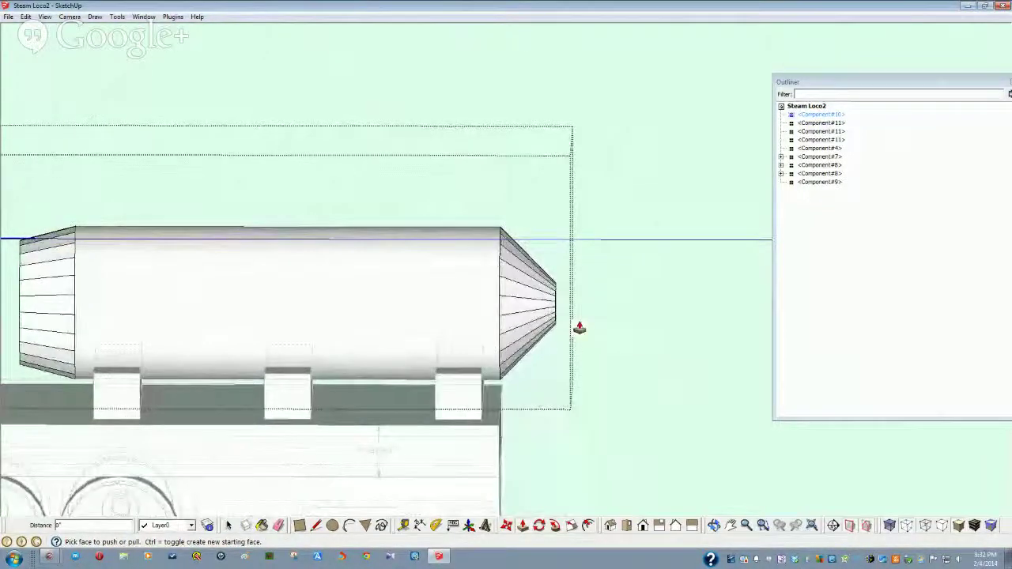
key("space")
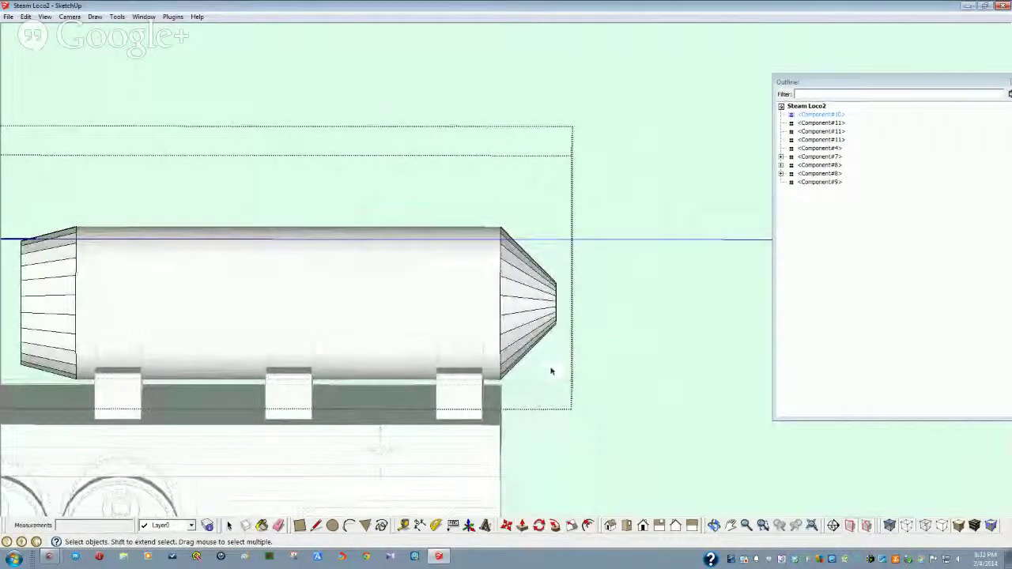
- Select the boiler's whole tapered nose cone
left_click(529, 255)
middle_click_drag(532, 255, 507, 326)
middle_click_drag(571, 382, 576, 409)
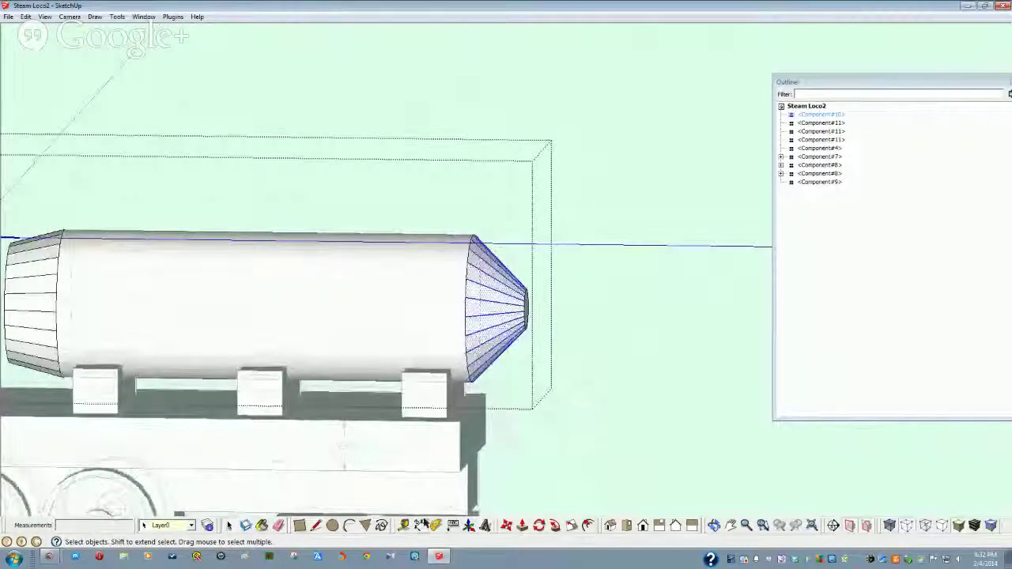
middle_click_drag(613, 510, 537, 538)
left_click(523, 526)
middle_click_drag(531, 345, 613, 398)
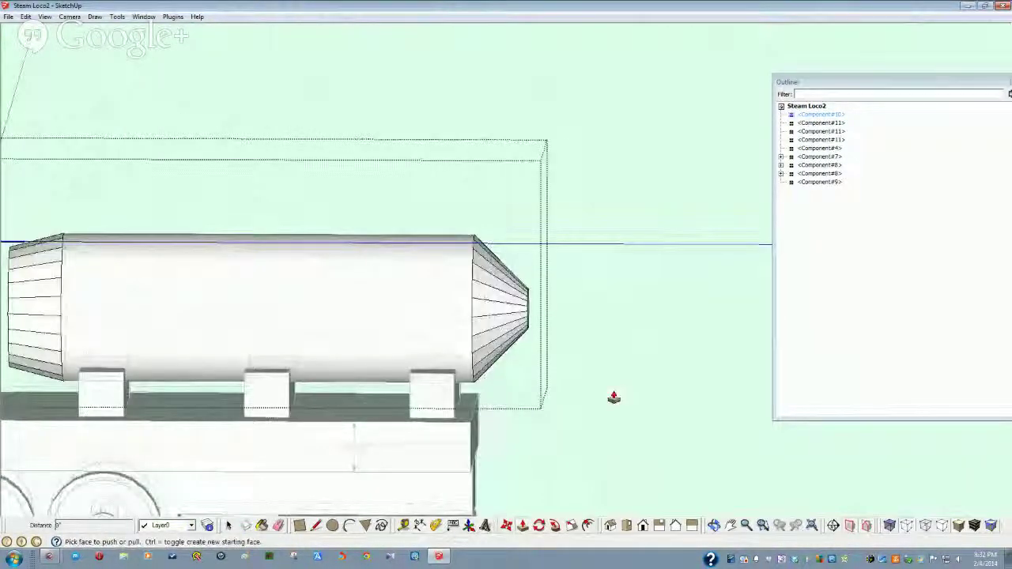
key("space")
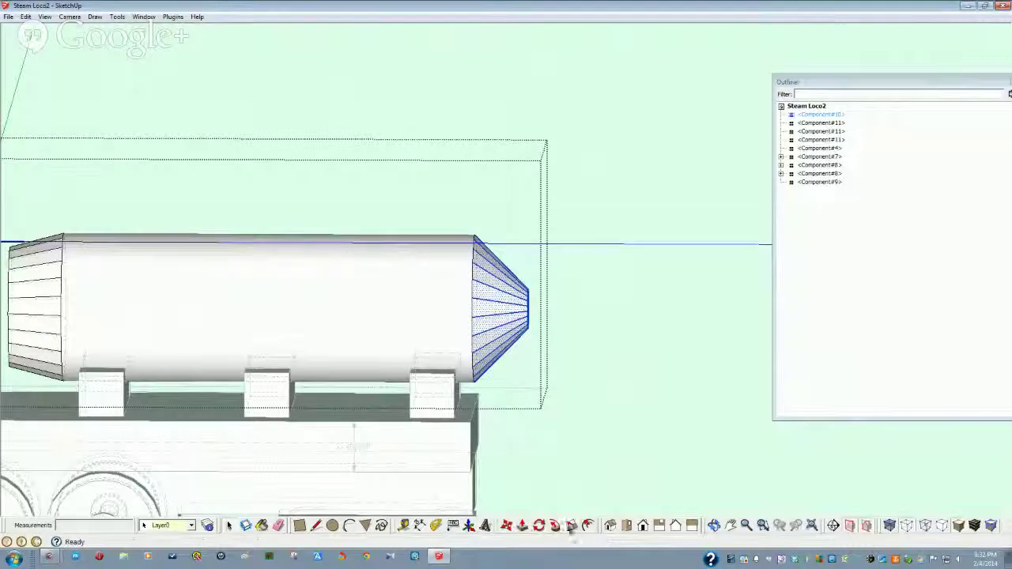
- Shorten the nose cone by scaling it along the boiler's length, and close the boiler component
left_click(572, 526)
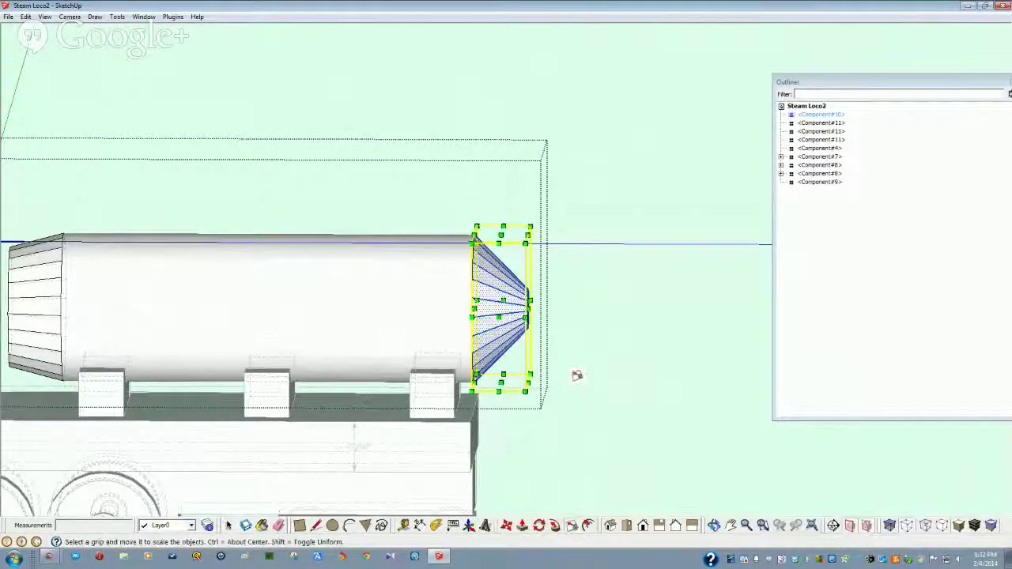
middle_click_drag(577, 364, 544, 316)
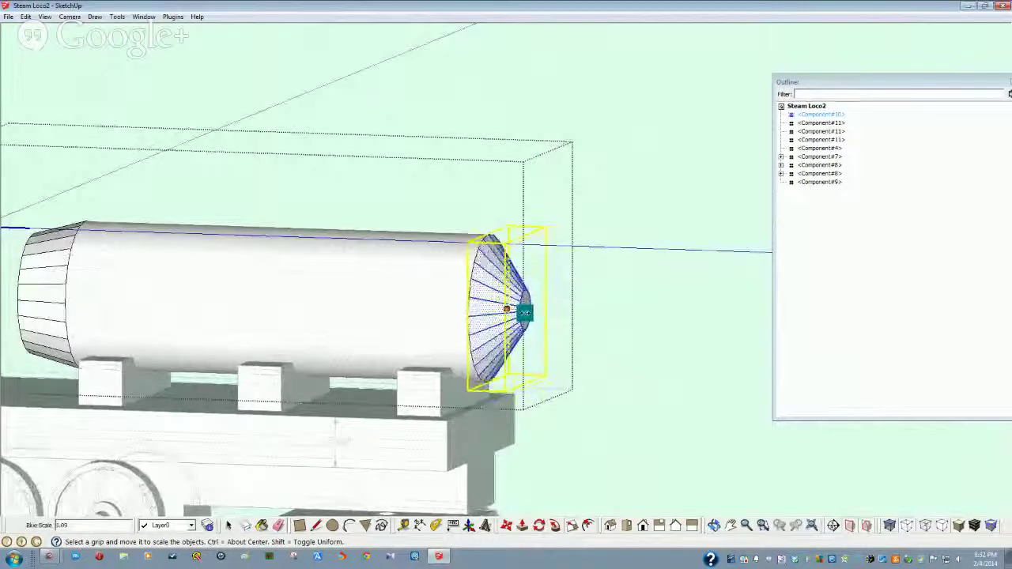
left_click_drag(524, 313, 520, 313)
key("space")
left_click(705, 417)
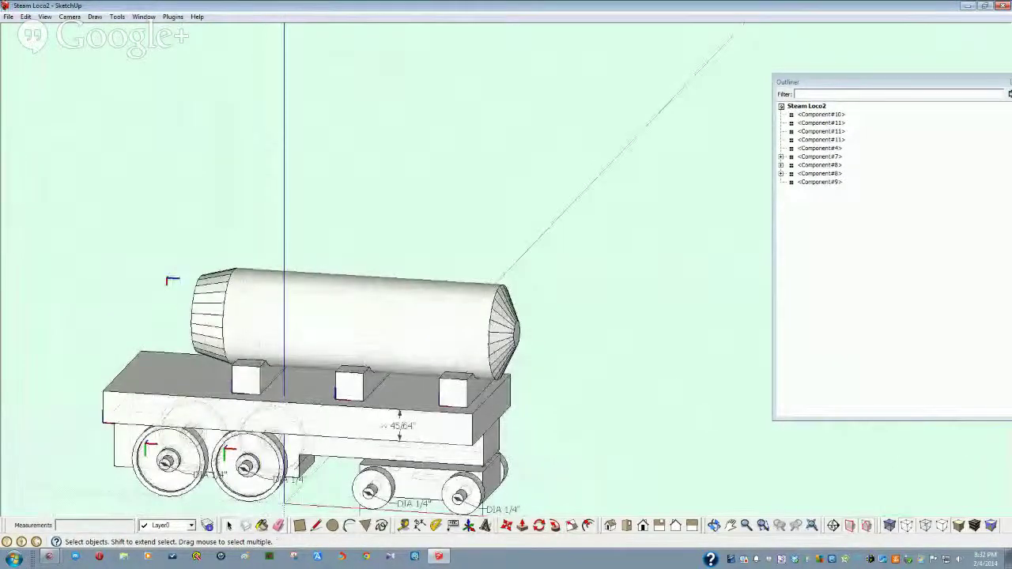
- Save the locomotive model
left_click(8, 17)
left_click(28, 52)
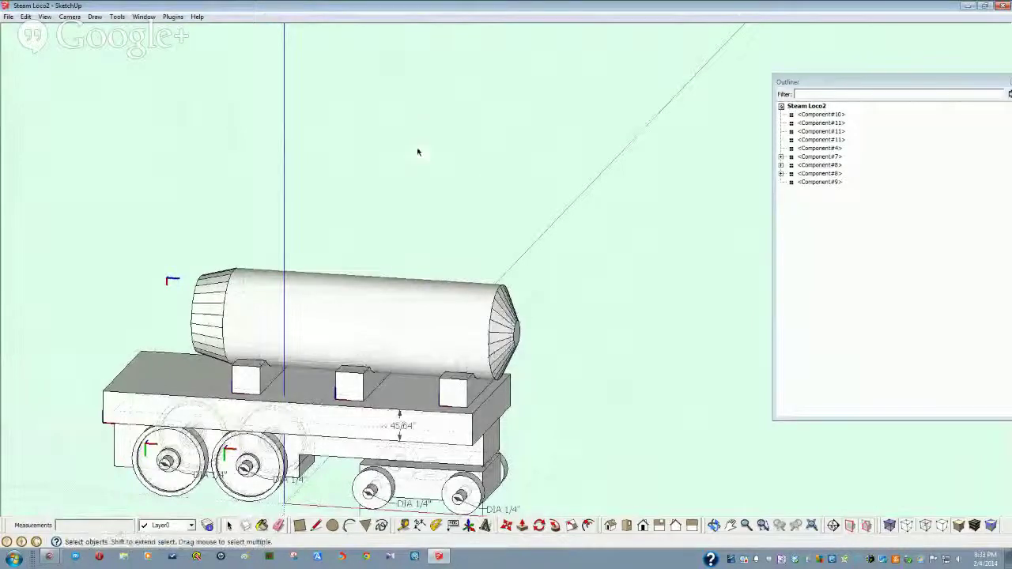
- Open the deck component and extend its rear end by 5/16", then close the component
middle_click_drag(417, 151, 393, 197)
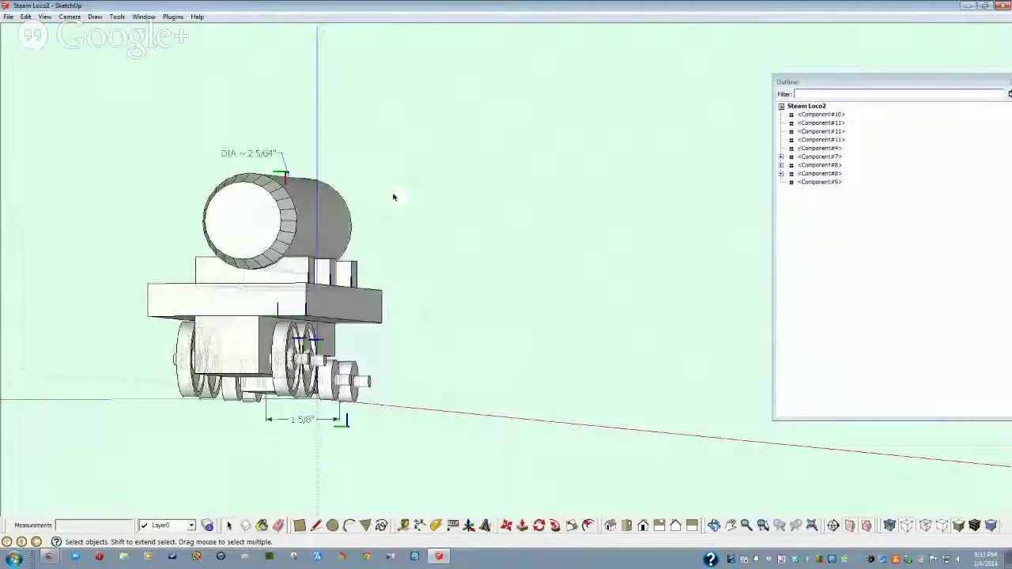
middle_click_drag(339, 332, 488, 302)
left_click(480, 315)
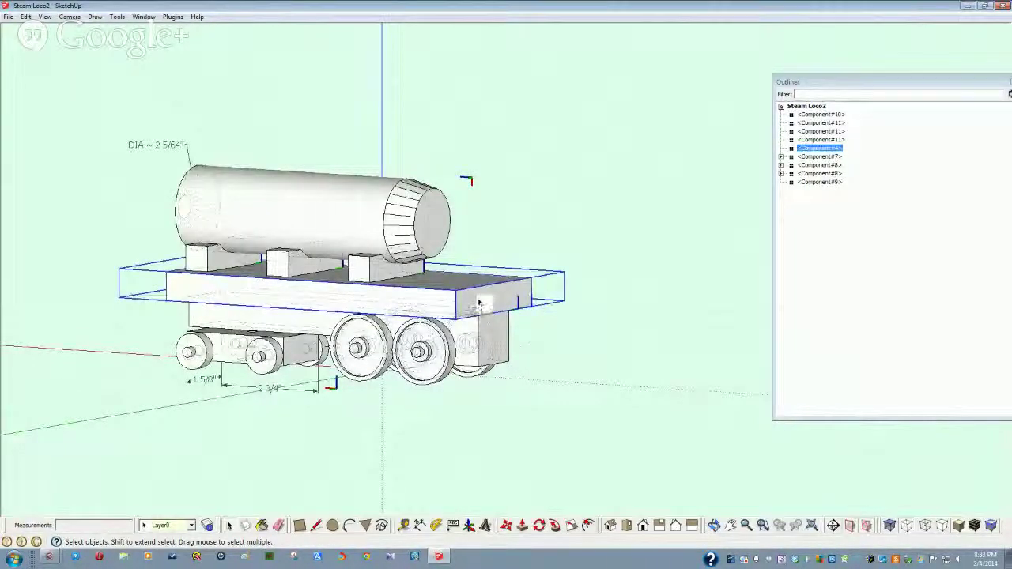
double_click(478, 300)
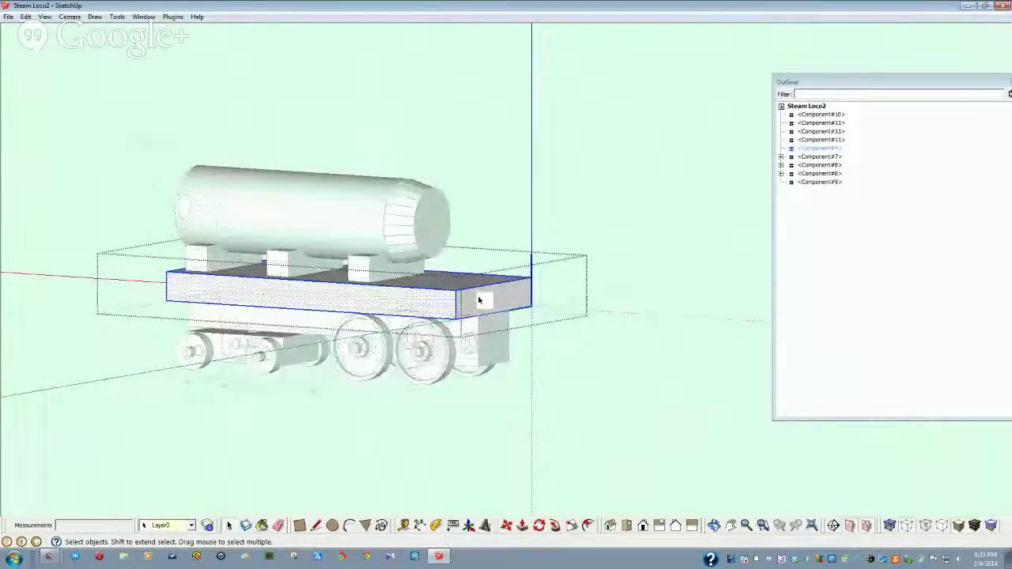
left_click(523, 526)
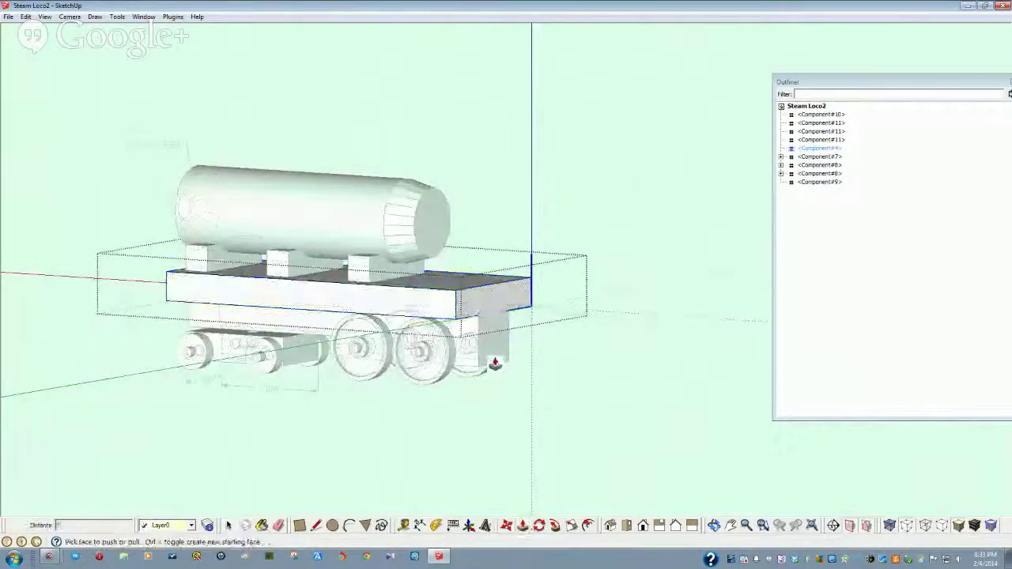
left_click(481, 301)
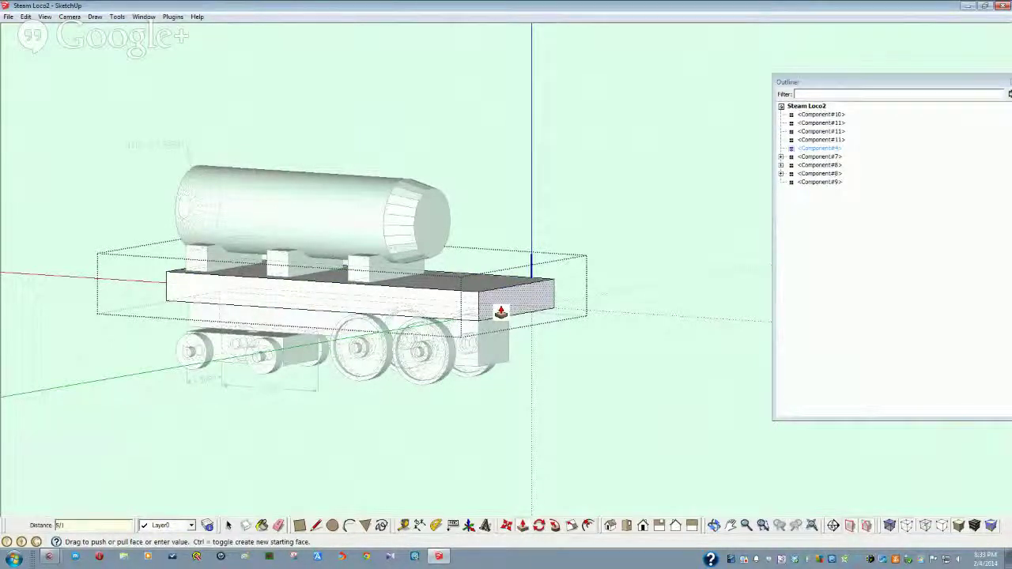
key("Return")
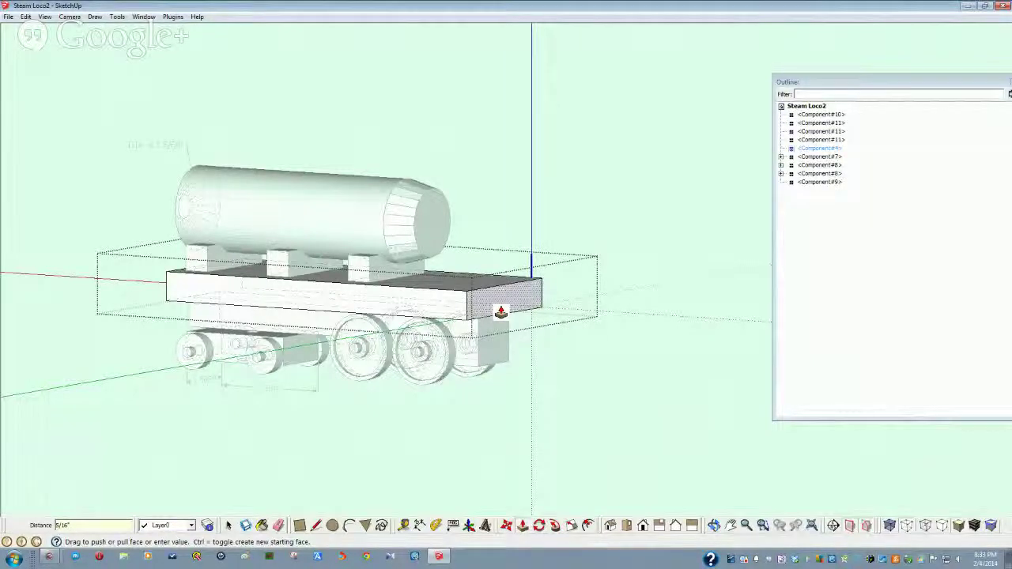
key("space")
left_click(495, 347)
left_click(495, 350)
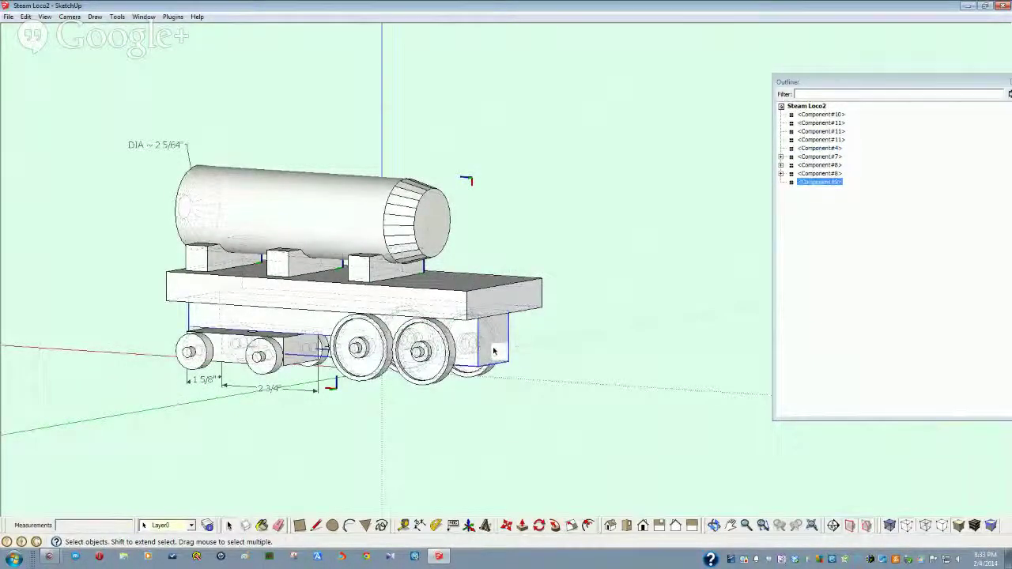
double_click(493, 351)
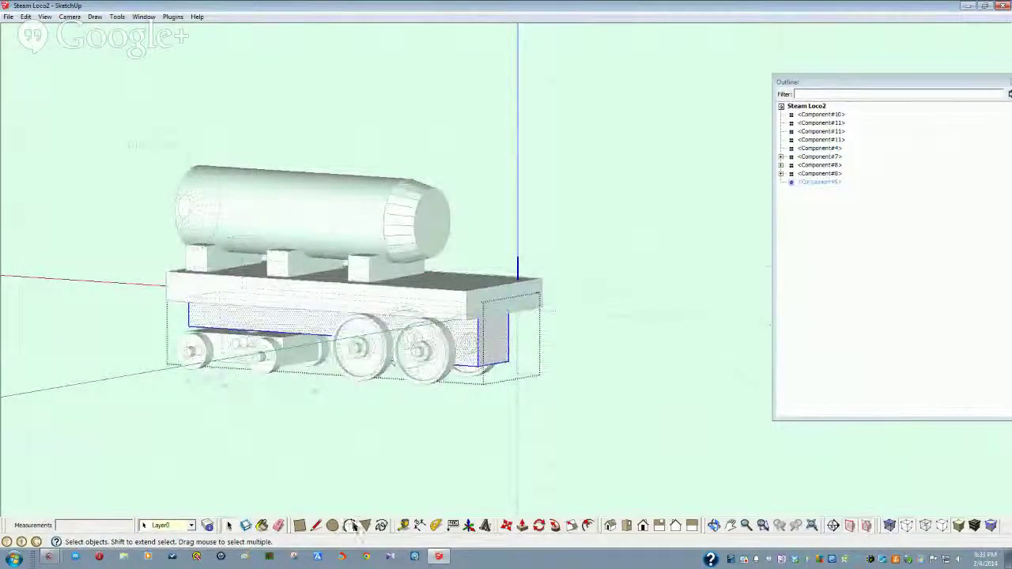
left_click(522, 526)
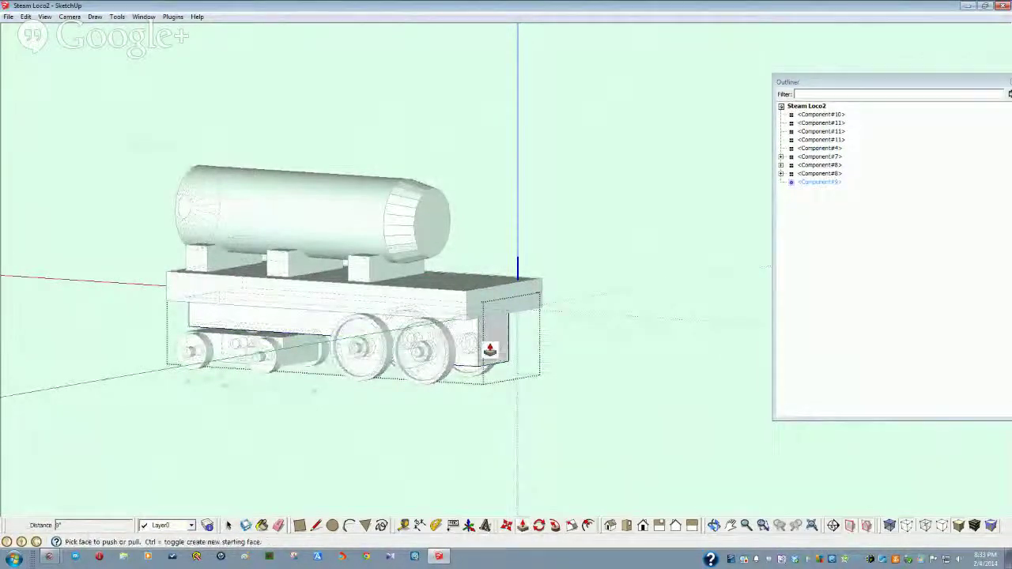
key("space")
left_click(602, 348)
- Draw a 2" by 3 1/2" rectangle on the deck's top, across its full width at the rear end
middle_click_drag(536, 369, 453, 442)
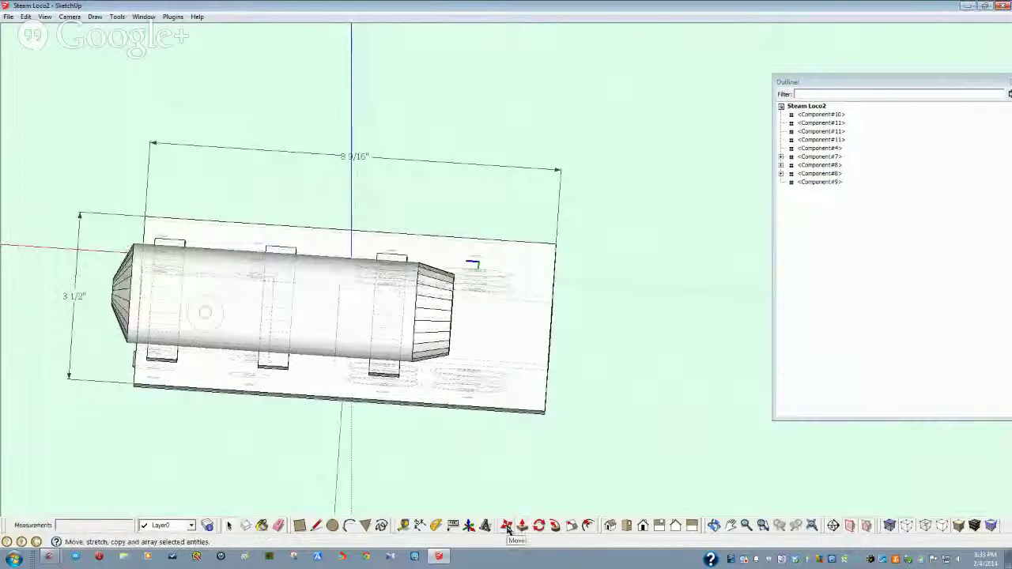
left_click(300, 525)
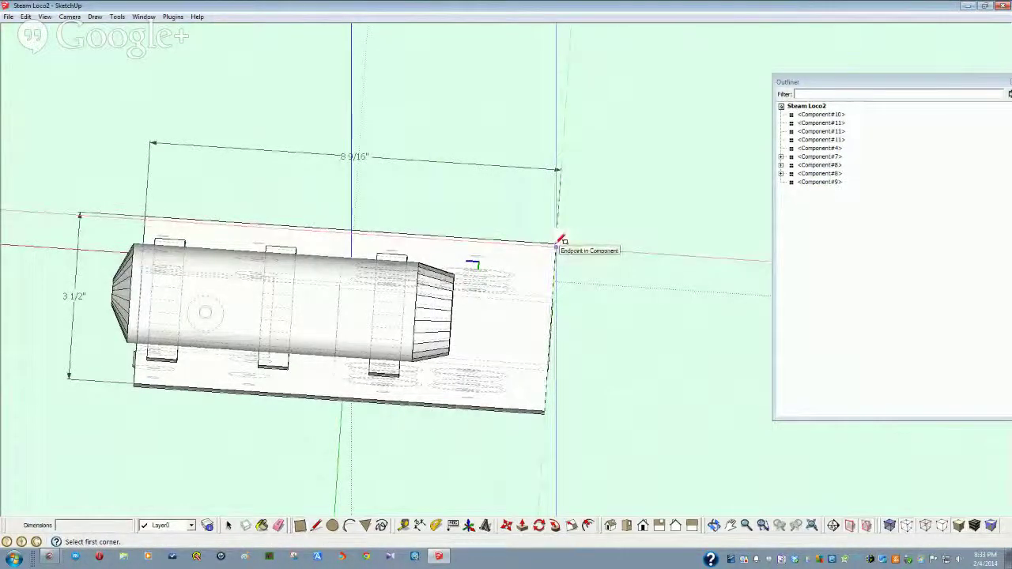
middle_click_drag(560, 237, 566, 280)
left_click(560, 287)
middle_click_drag(415, 407, 446, 418)
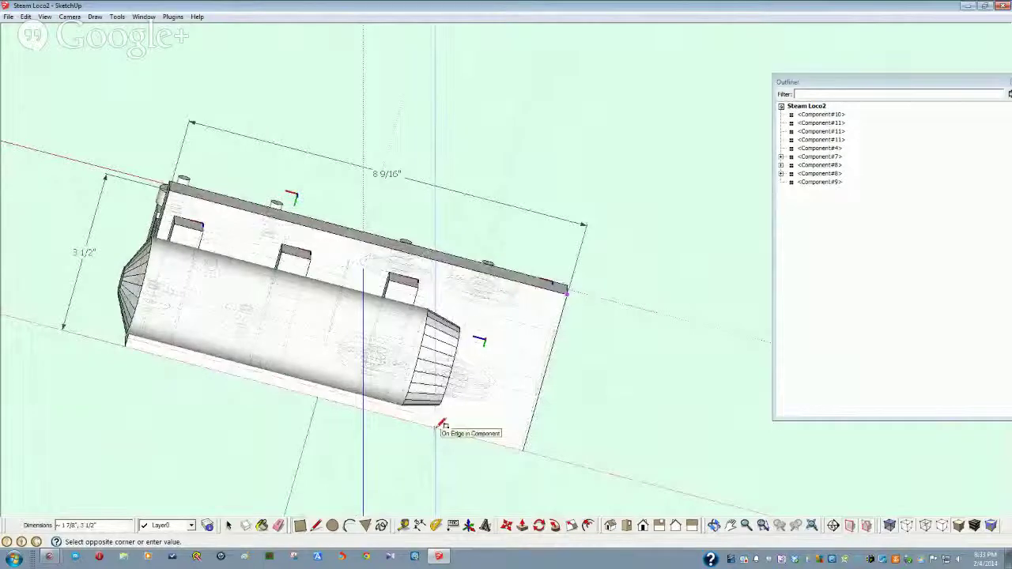
middle_click_drag(440, 425, 316, 445)
key("Escape")
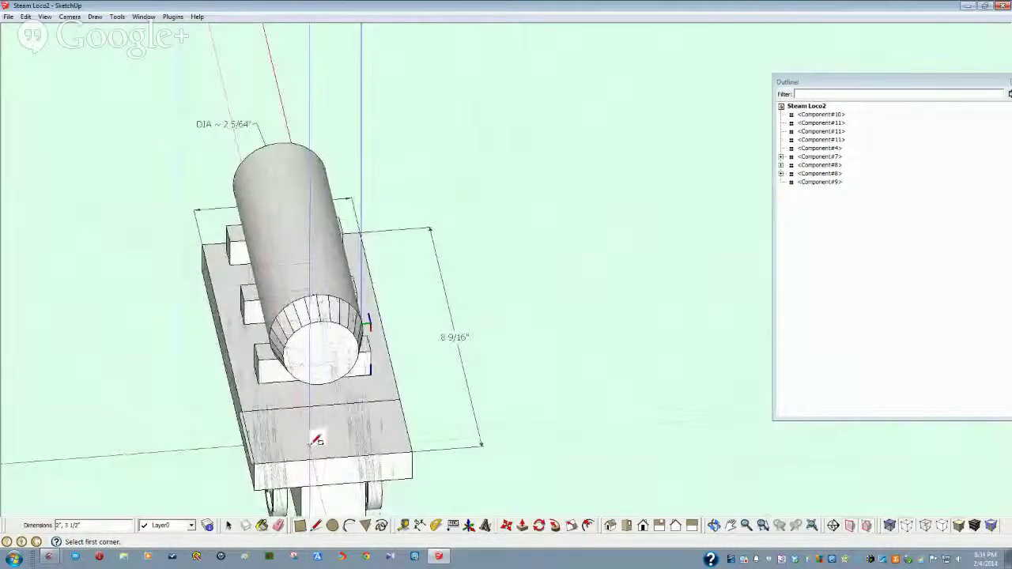
- Make the rectangle at the deck's rear into a component
key("space")
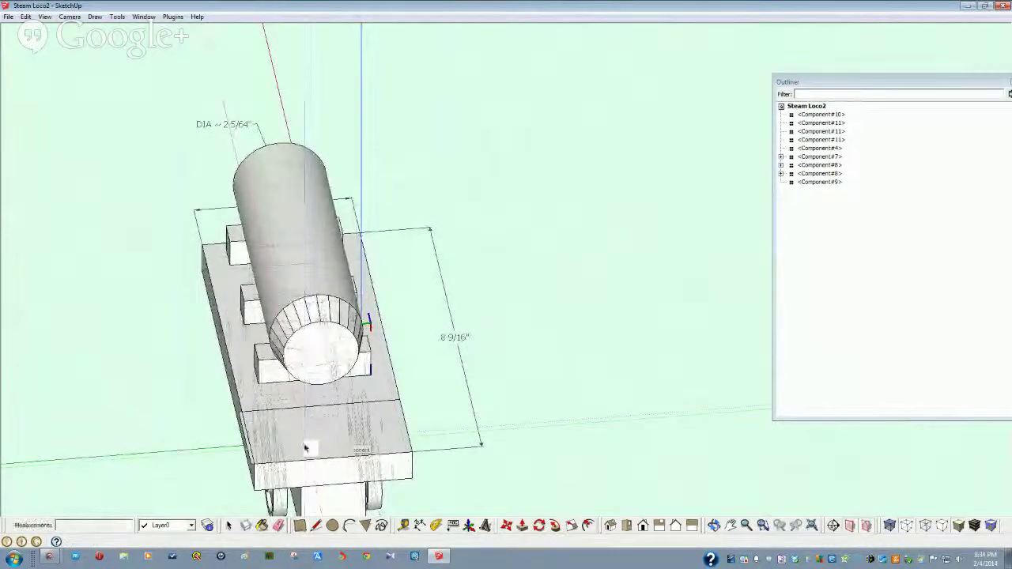
left_click(305, 449)
key("g")
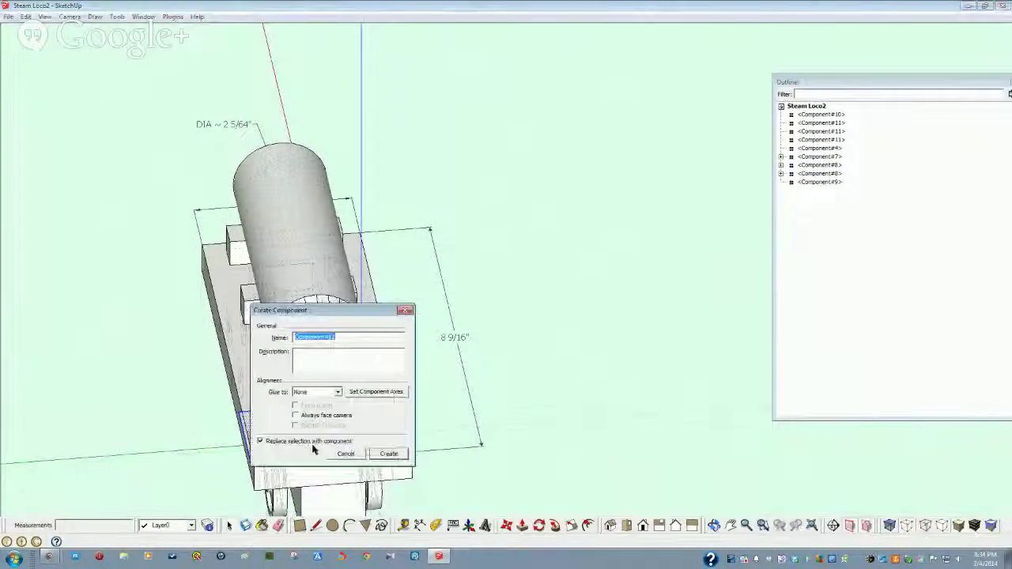
left_click(383, 457)
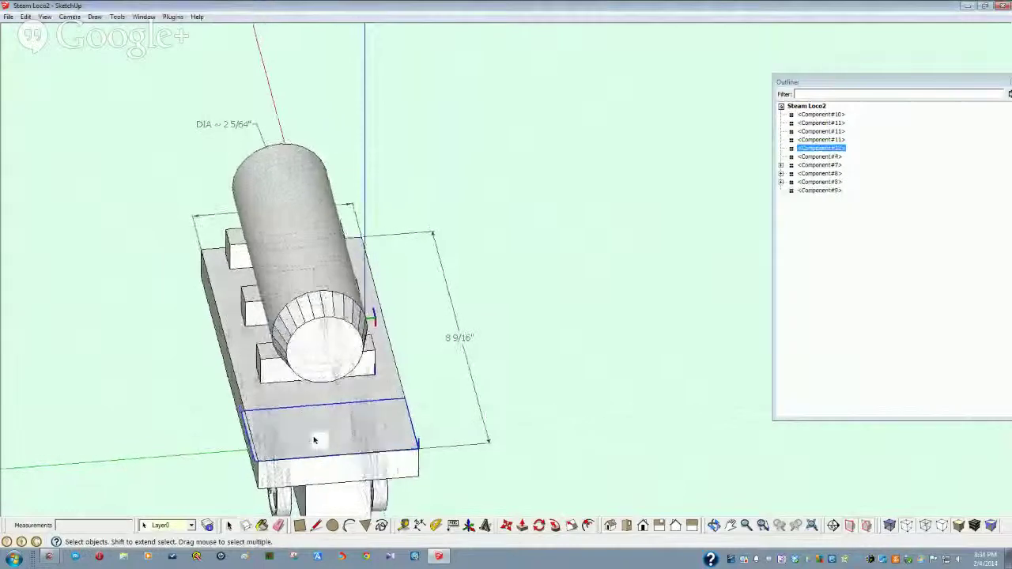
- Open the rectangle's component and extrude its face upward into a cab block taller than the boiler
middle_click_drag(318, 438, 384, 413)
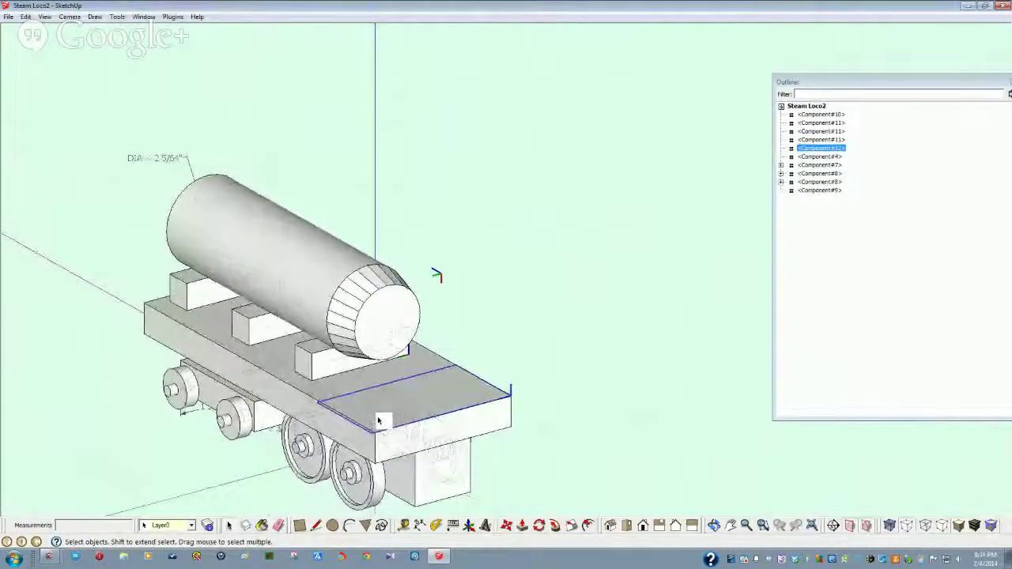
double_click(377, 420)
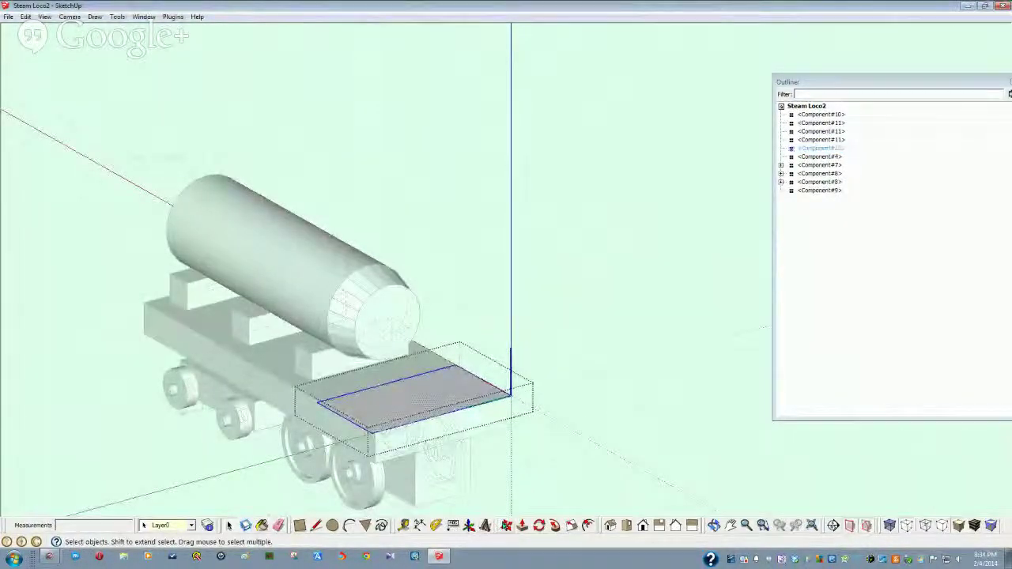
left_click(523, 525)
left_click(397, 409)
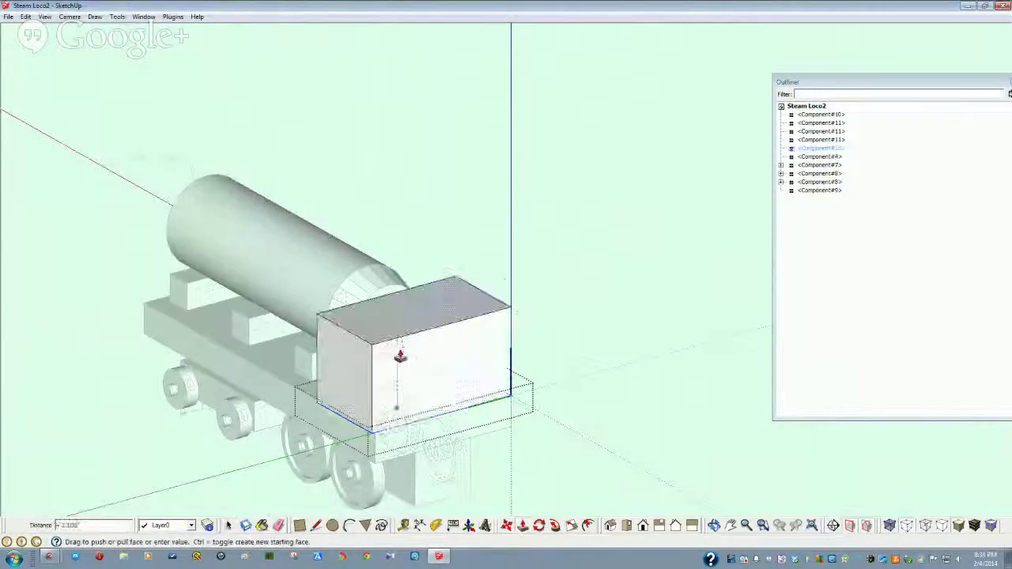
left_click_drag(400, 356, 395, 292)
middle_click_drag(395, 293, 396, 410)
left_click(398, 385)
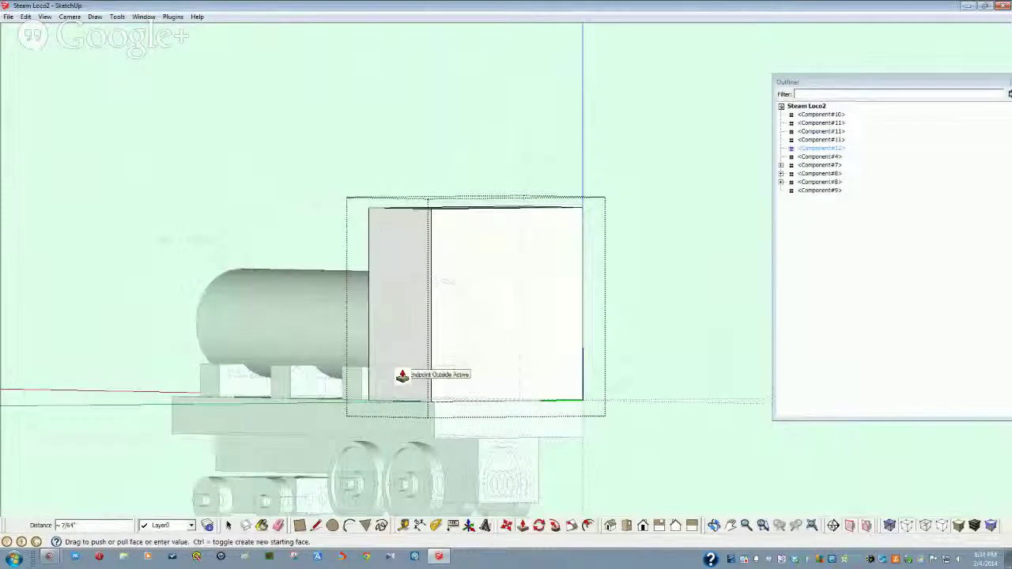
key("Escape")
key("space")
- Widen the cab block on one side by pulling its side face outward 1 1/4" past the deck
left_click(402, 374)
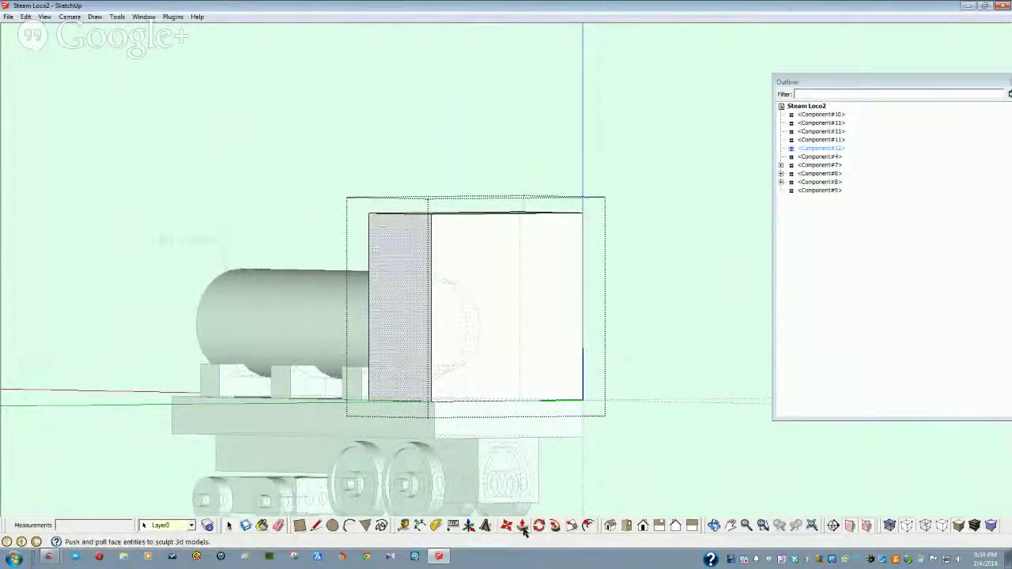
left_click(417, 405)
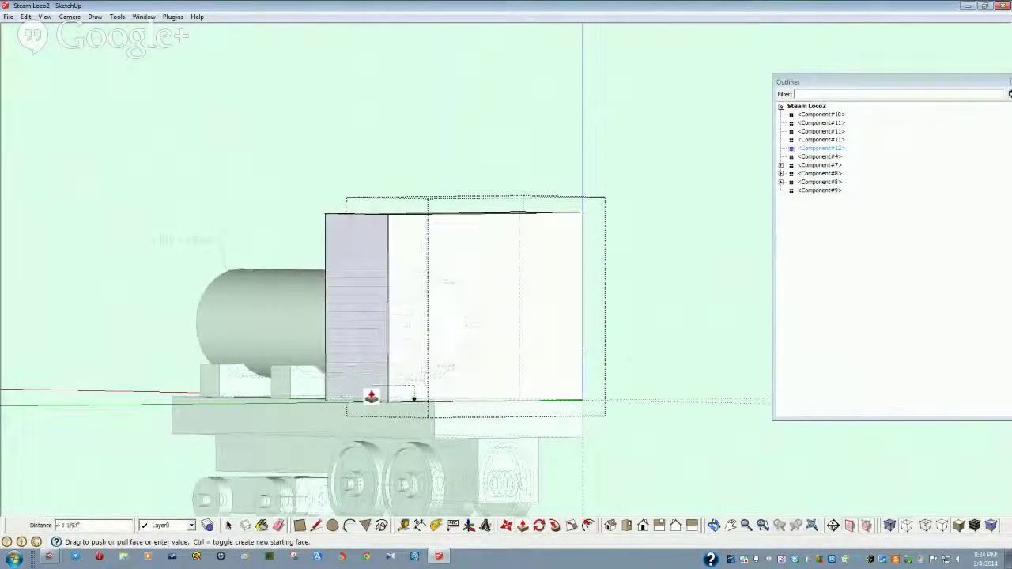
left_click(365, 397)
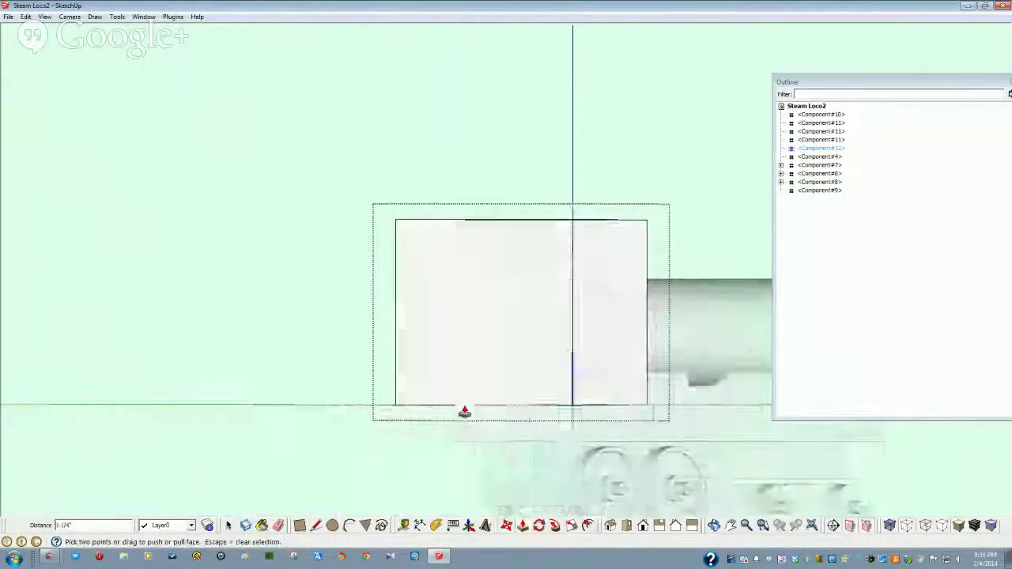
- Pull the cab block's opposite side face outward about 1 19/64" and close the component
middle_click_drag(464, 411, 596, 368)
left_click(598, 370)
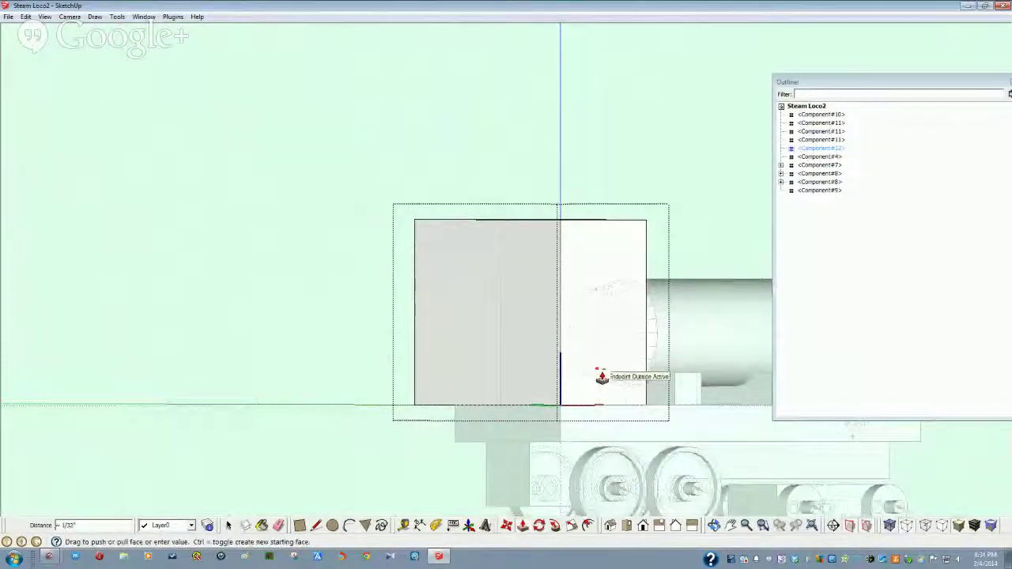
key("space")
left_click(601, 374)
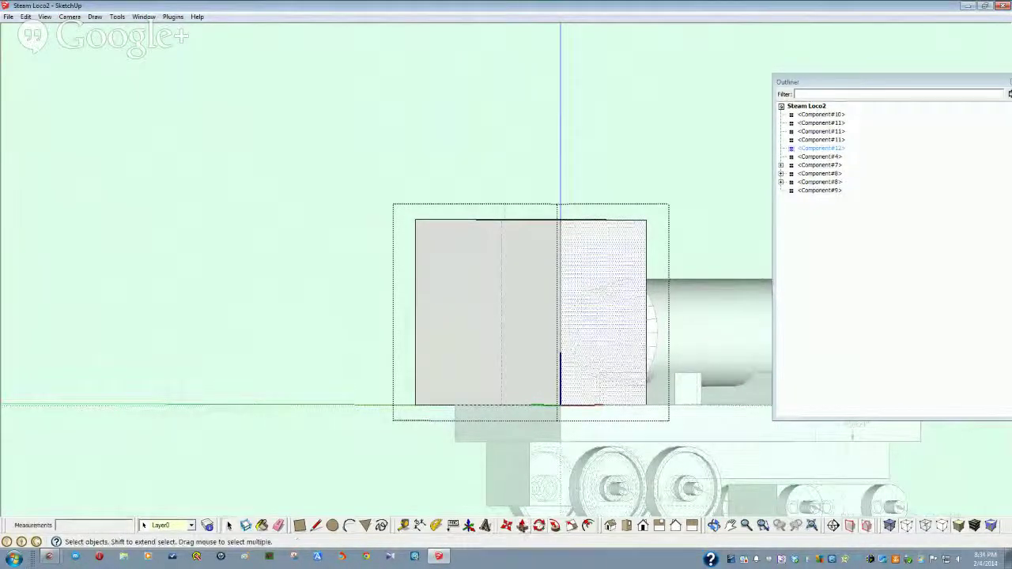
left_click(572, 371)
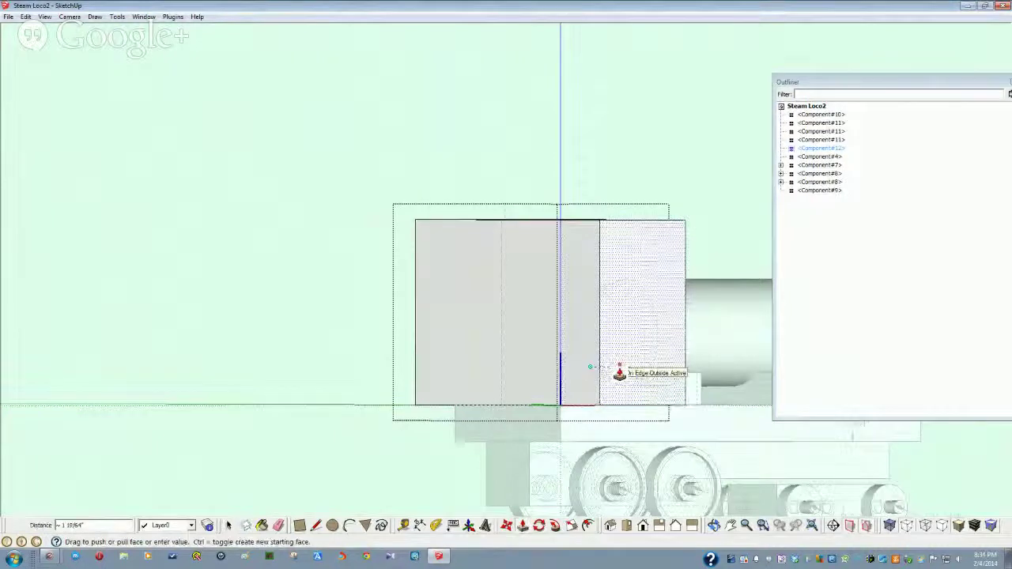
left_click(619, 372)
mouse_move(619, 372)
middle_mouse_down()
mouse_move(680, 372)
mouse_move(649, 351)
mouse_move(672, 347)
middle_mouse_up()
middle_click_drag(567, 566, 566, 566)
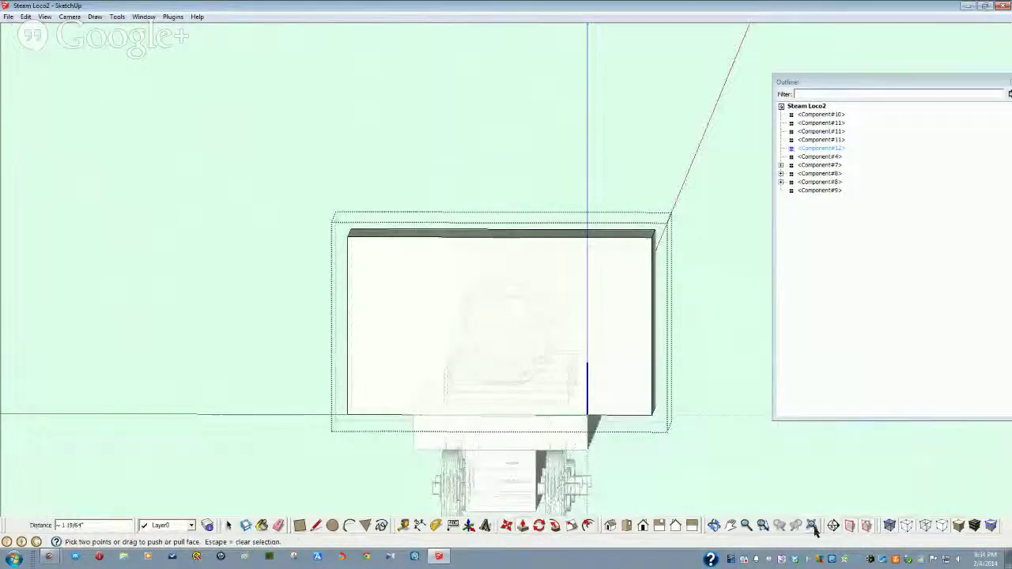
key("space")
left_click(743, 478)
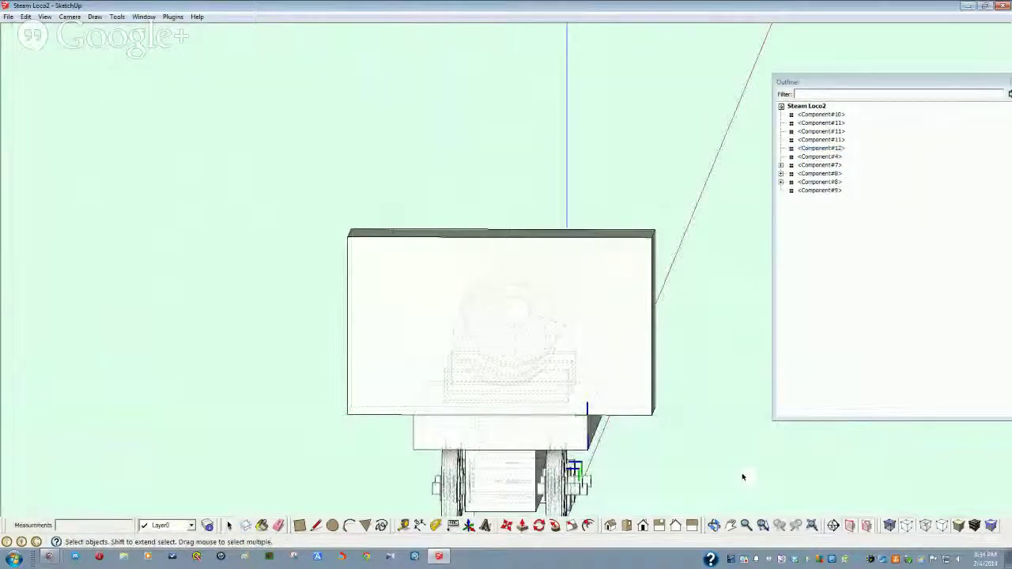
middle_click_drag(743, 477, 425, 407)
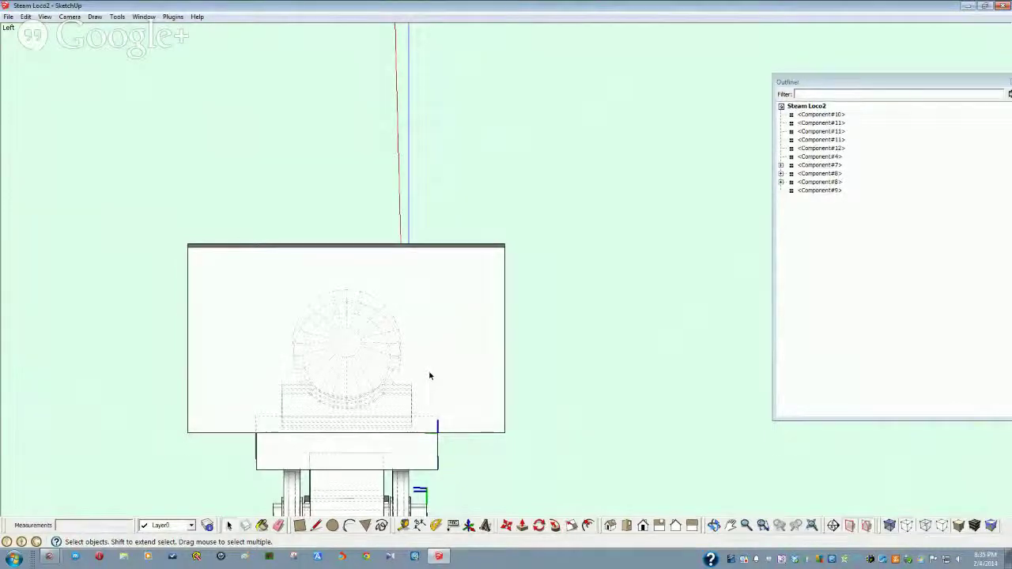
middle_click_drag(430, 375, 510, 362)
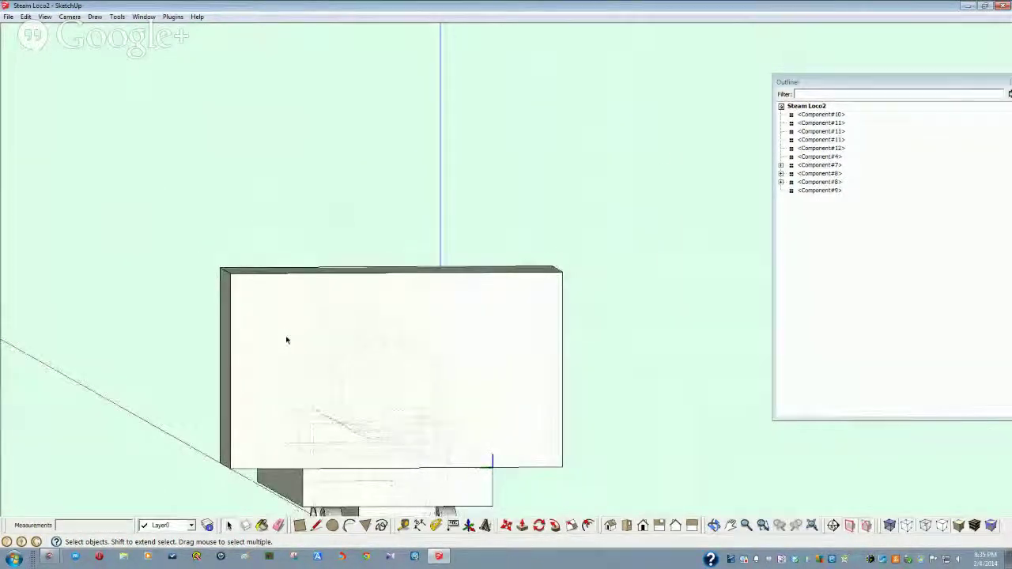
left_click(269, 319)
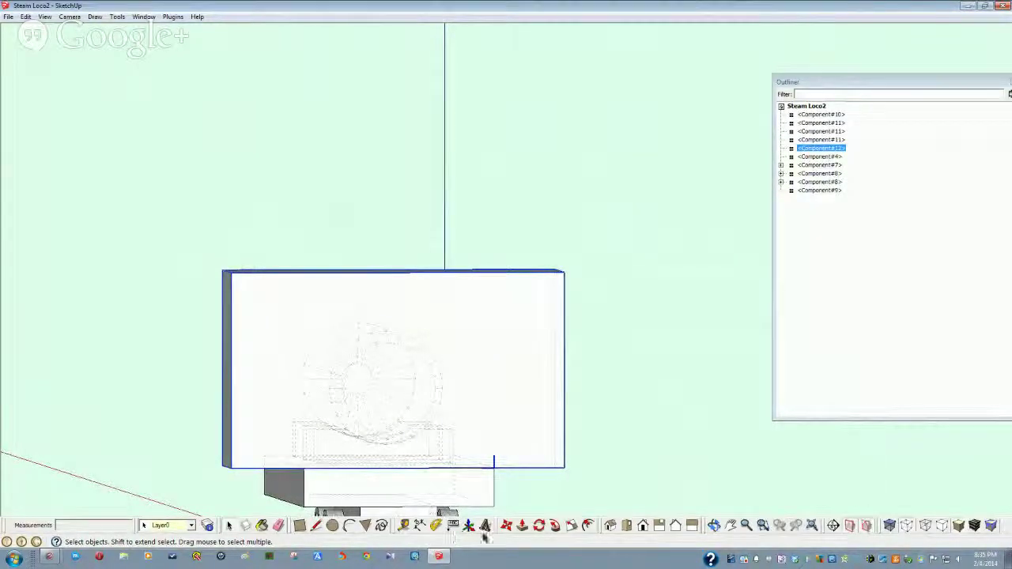
left_click(588, 526)
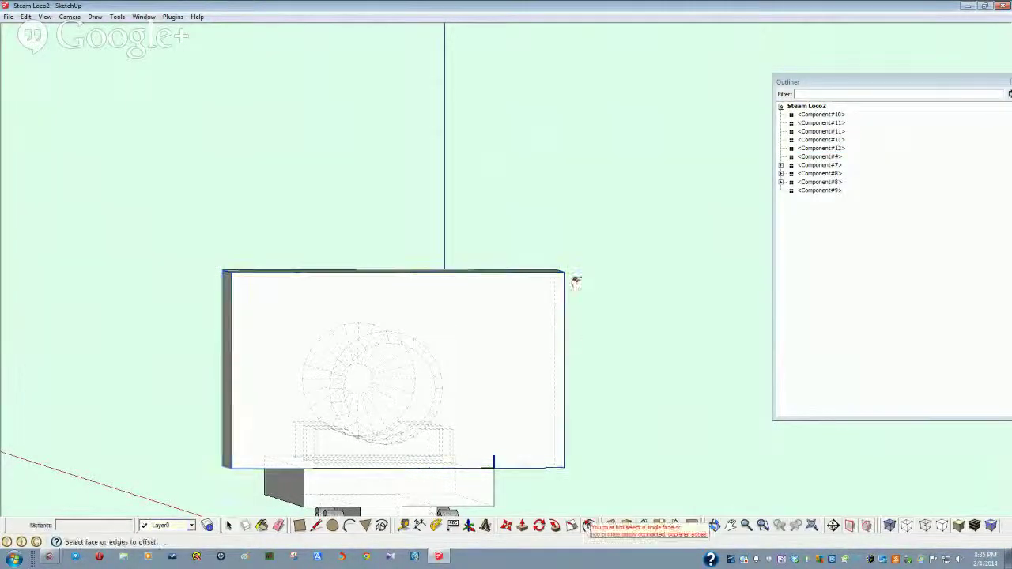
key("space")
- Open the cab block's component and offset its rear face outline inward by about 0.12"
double_click(529, 320)
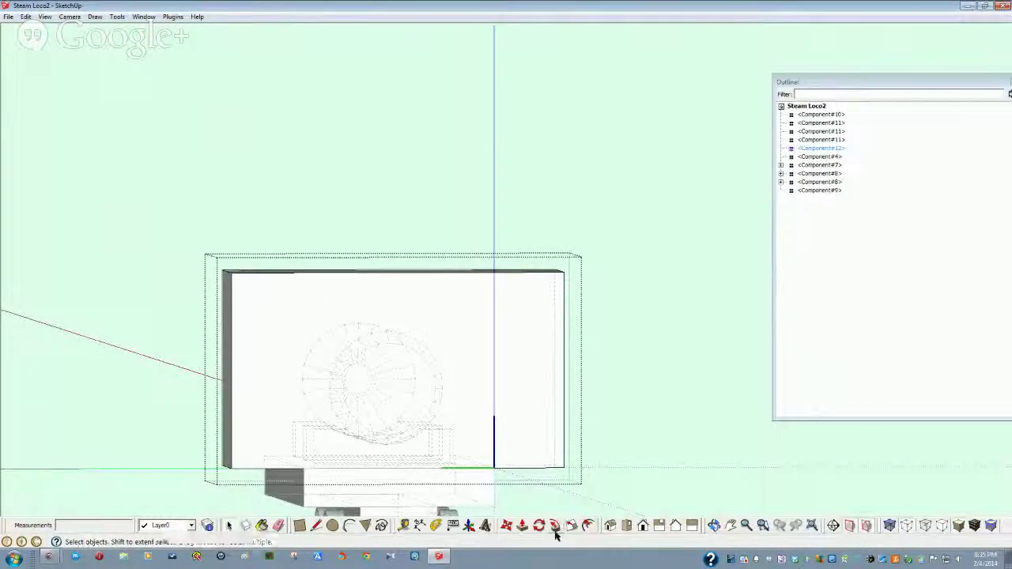
left_click(588, 526)
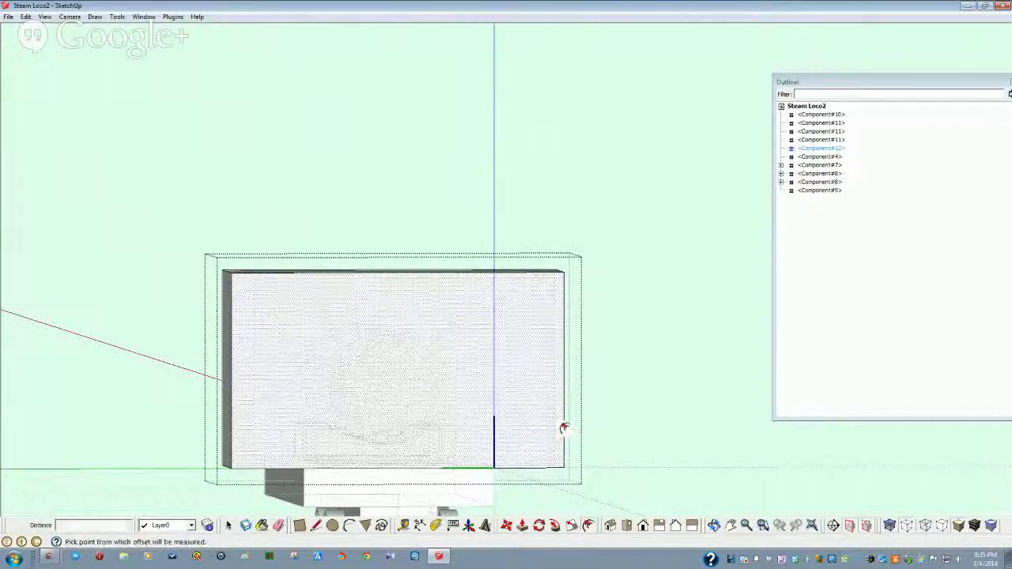
left_click(563, 427)
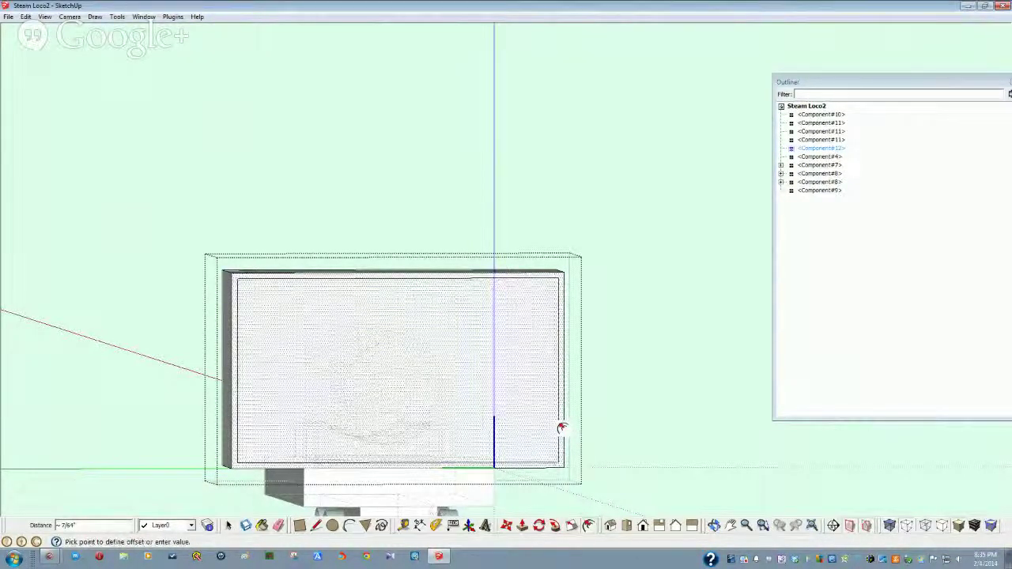
type("12")
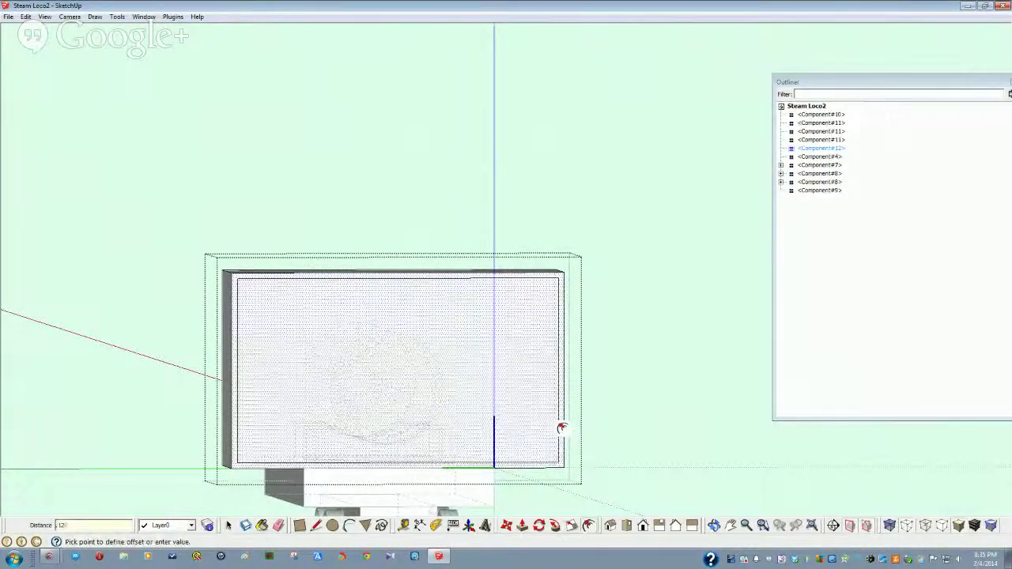
key("Return")
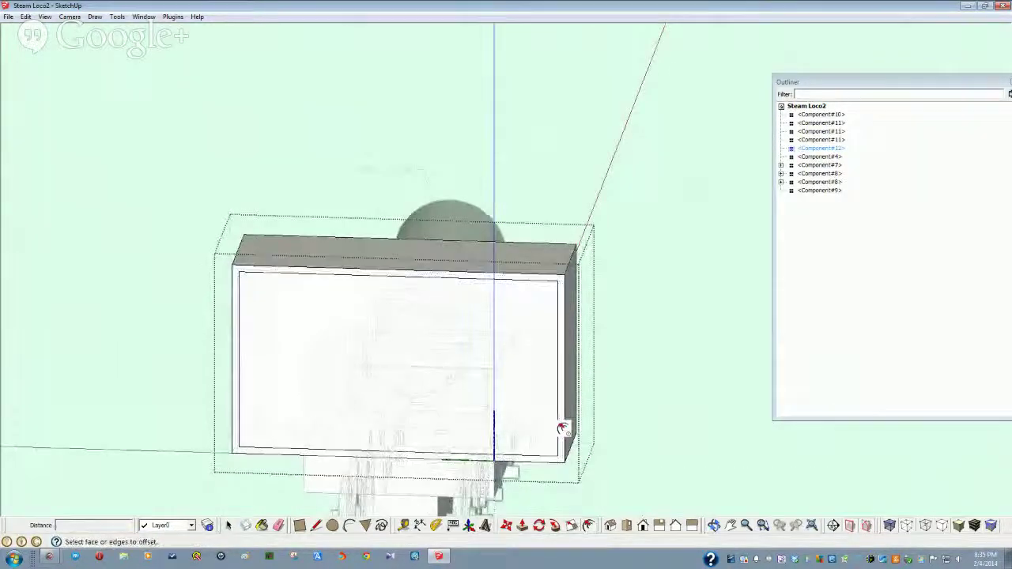
key("space")
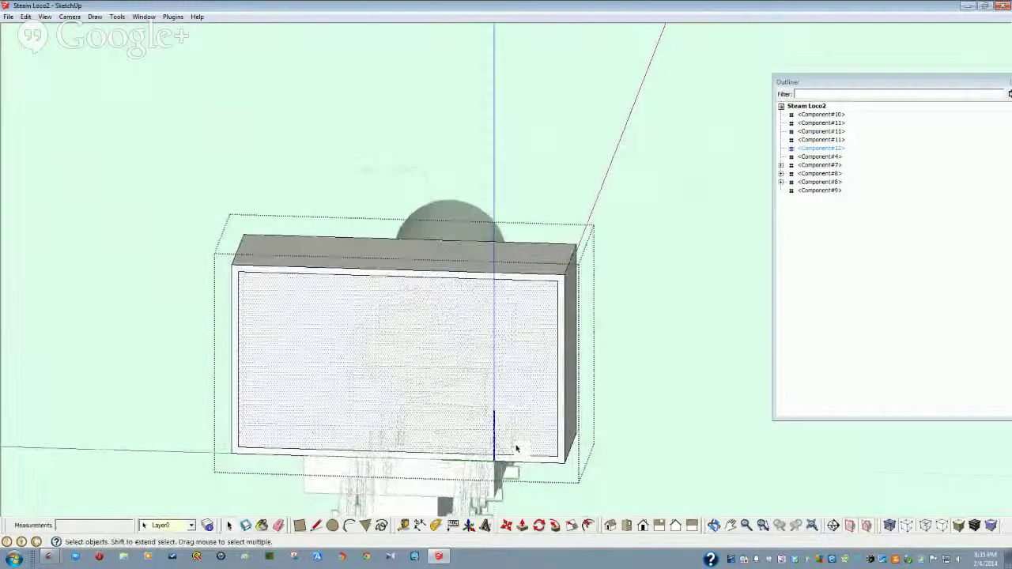
- Hollow out the cab by pushing the inset rear face inward about 1 29/32", and close the component
scroll(515, 448, "up", 2)
scroll(515, 448, "up", 3)
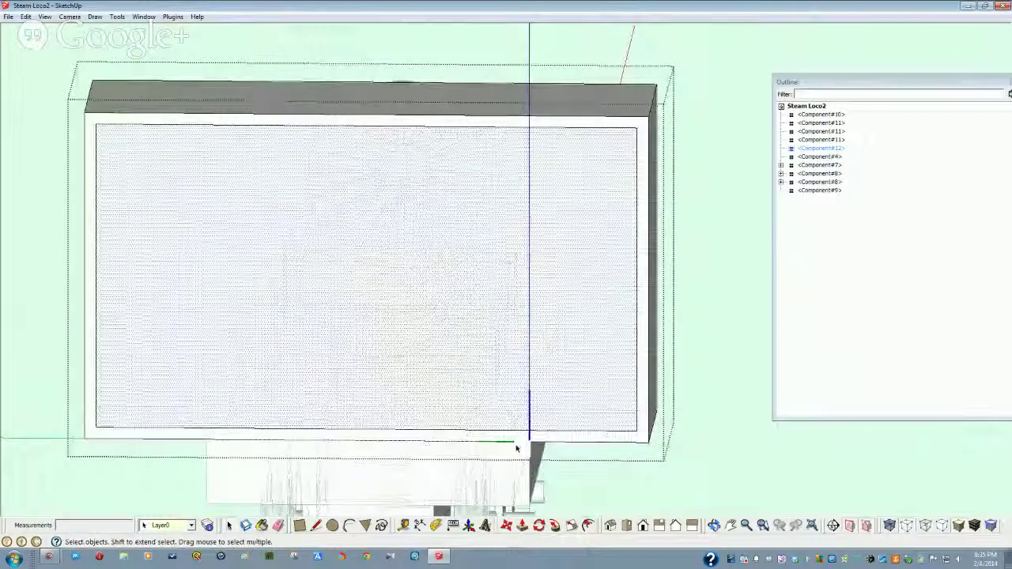
mouse_move(515, 448)
middle_mouse_down()
mouse_move(402, 441)
mouse_move(418, 479)
mouse_move(426, 477)
middle_mouse_up()
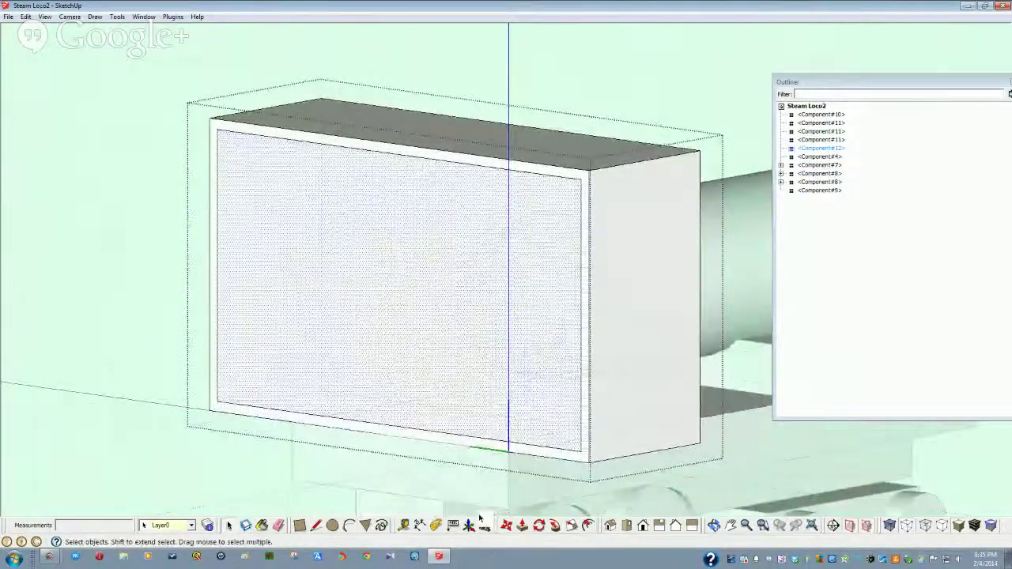
left_click(522, 526)
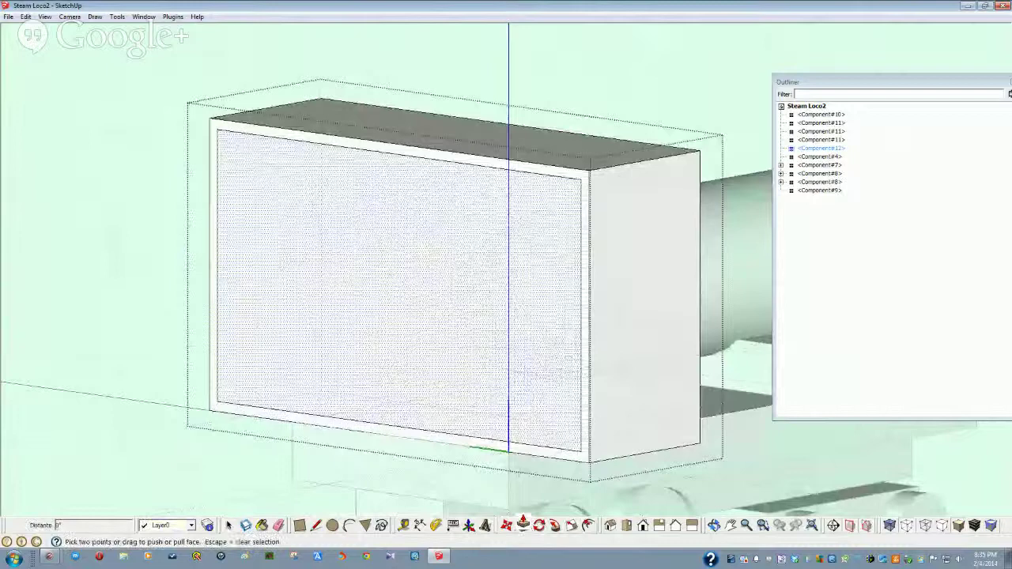
left_click(535, 423)
mouse_move(671, 448)
middle_mouse_down()
mouse_move(664, 467)
mouse_move(766, 479)
middle_mouse_up()
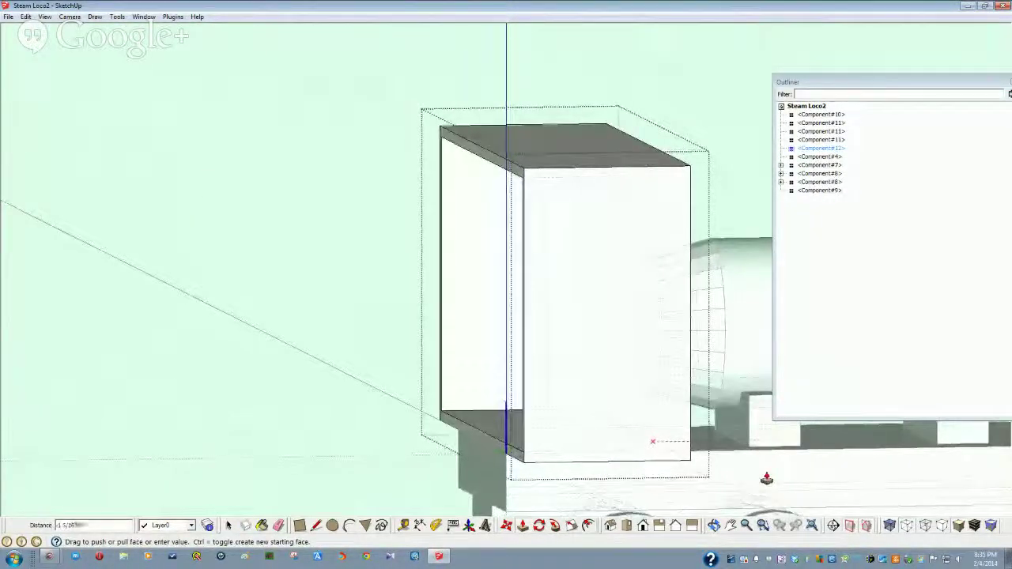
left_click(809, 474)
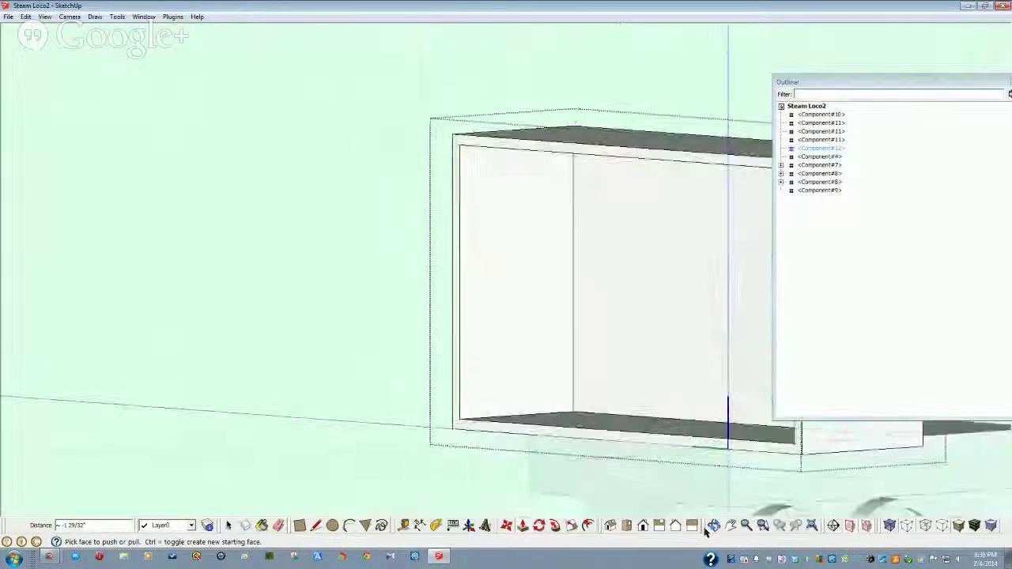
mouse_move(705, 532)
middle_mouse_down()
mouse_move(624, 521)
mouse_move(591, 497)
mouse_move(548, 429)
mouse_move(482, 389)
mouse_move(433, 411)
mouse_move(486, 317)
middle_mouse_up()
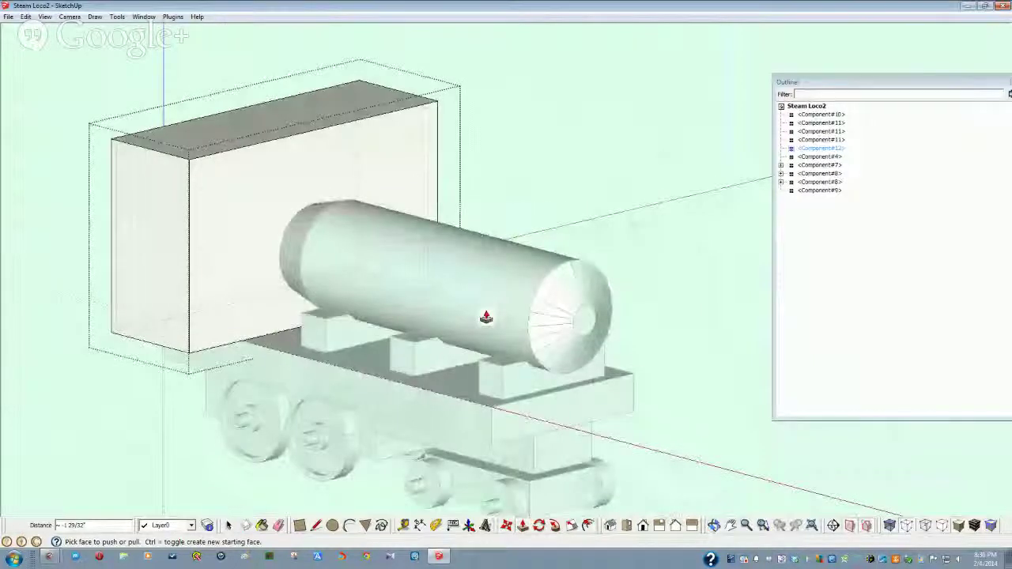
key("space")
left_click(697, 283)
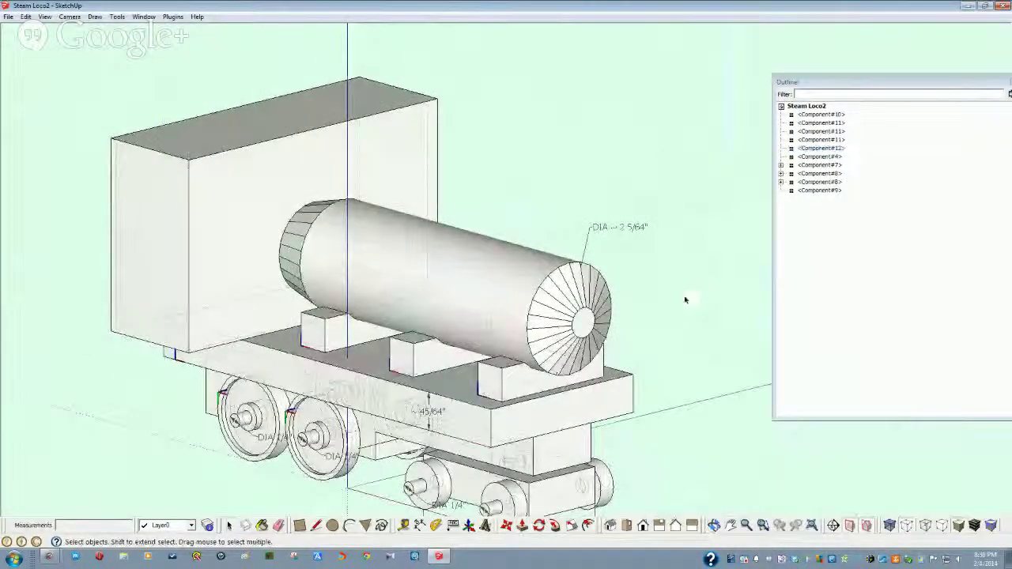
- Draw a small rectangle 0.75" wide on open ground beside the locomotive
middle_click_drag(685, 299, 437, 377)
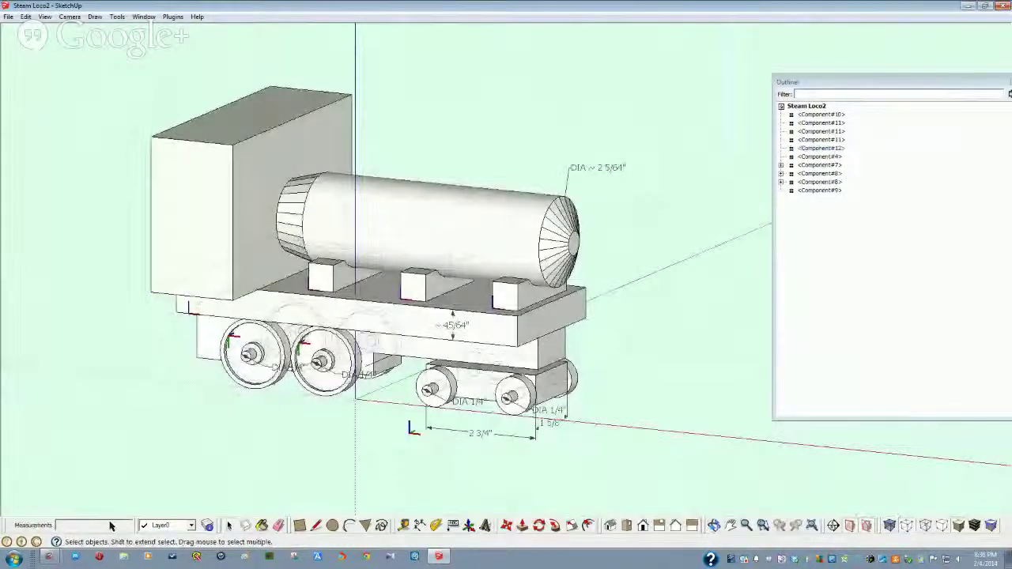
mouse_move(301, 464)
middle_mouse_down()
mouse_move(282, 476)
mouse_move(467, 254)
mouse_move(443, 261)
middle_mouse_up()
left_click(299, 525)
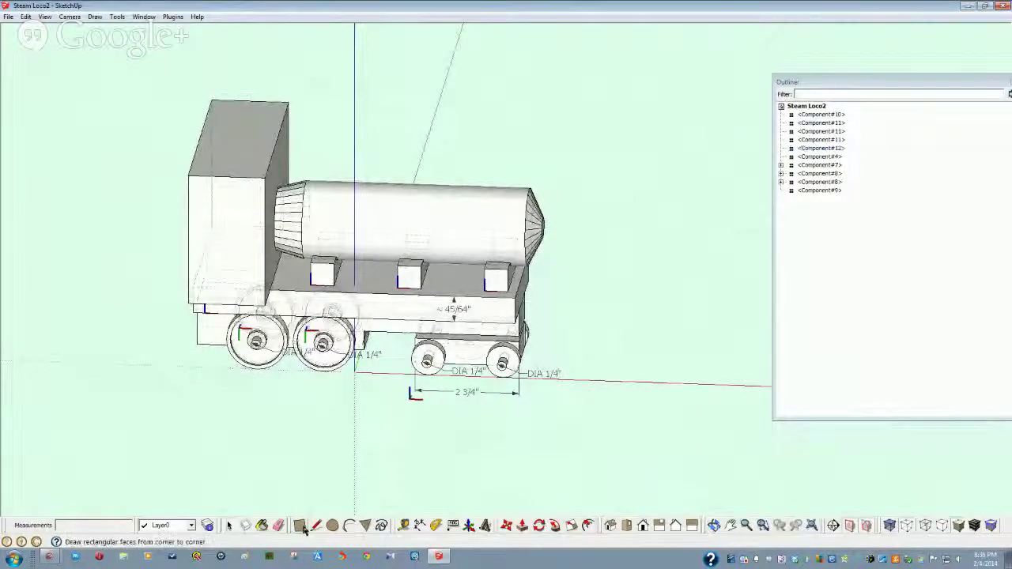
left_click(376, 457)
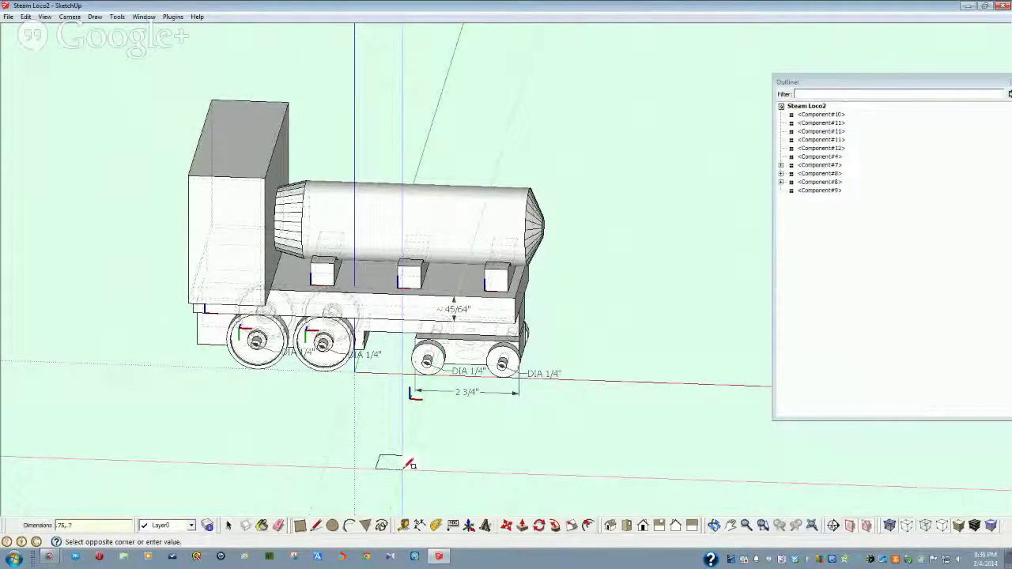
key("Return")
middle_click_drag(404, 467, 400, 470)
key("space")
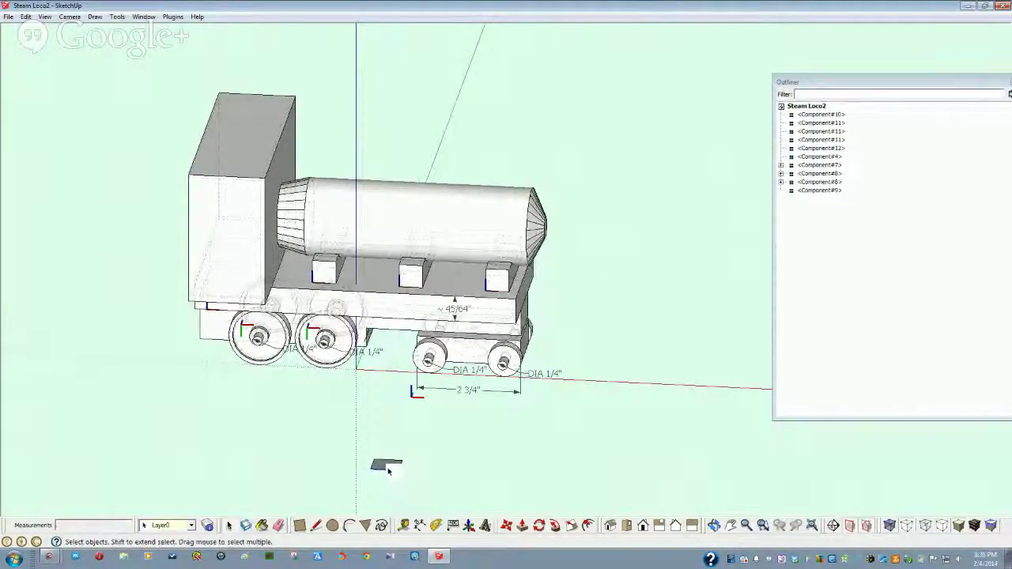
- Make the small ground rectangle into a component
key("g")
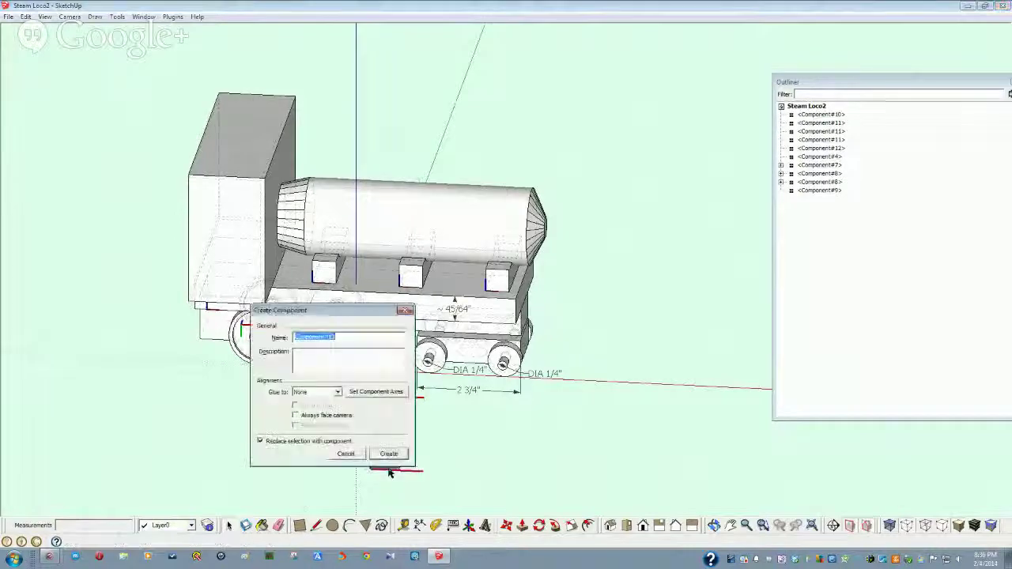
left_click(388, 457)
middle_click_drag(388, 457, 339, 467)
- Open the small rectangle's component and extrude its face upward 1 1/8" into a block
double_click(336, 464)
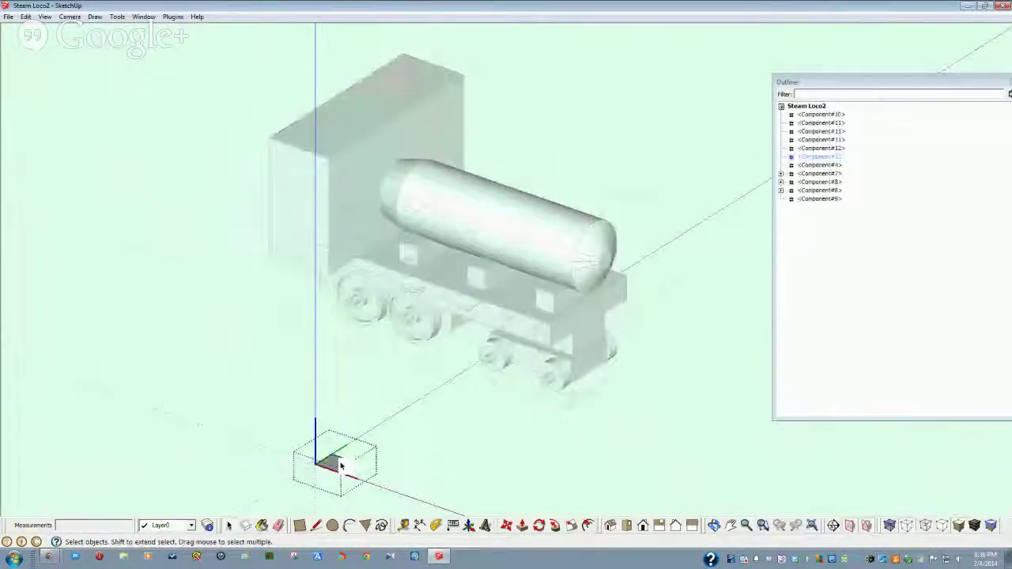
left_click(523, 526)
left_click_drag(335, 465, 335, 428)
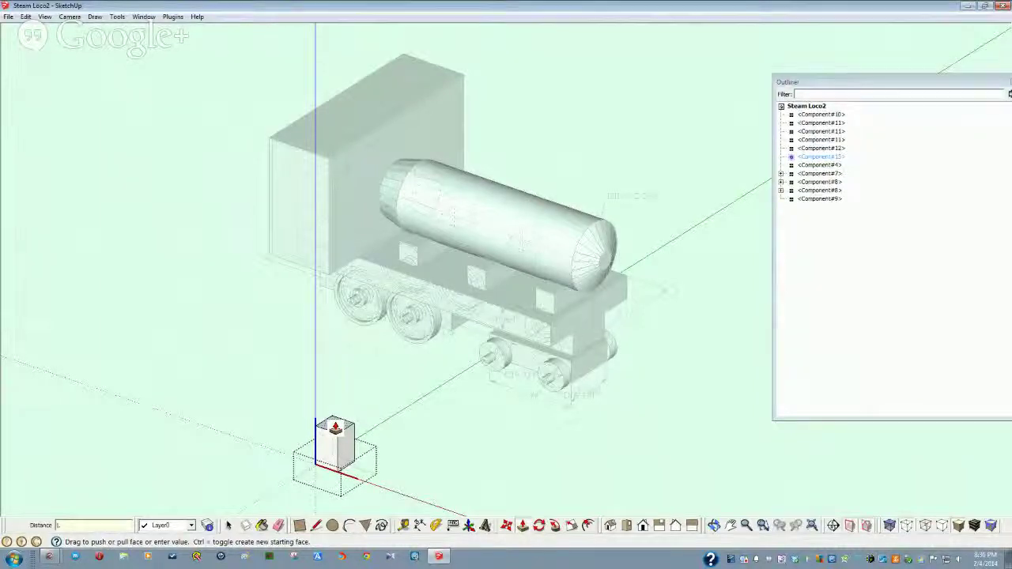
key("Return")
scroll(335, 431, "up", 5)
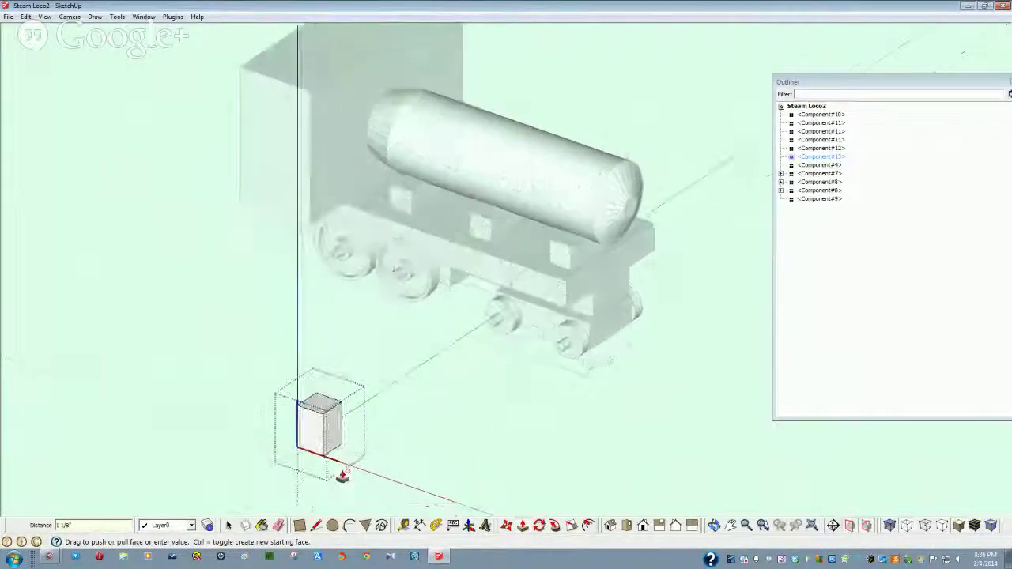
key("space")
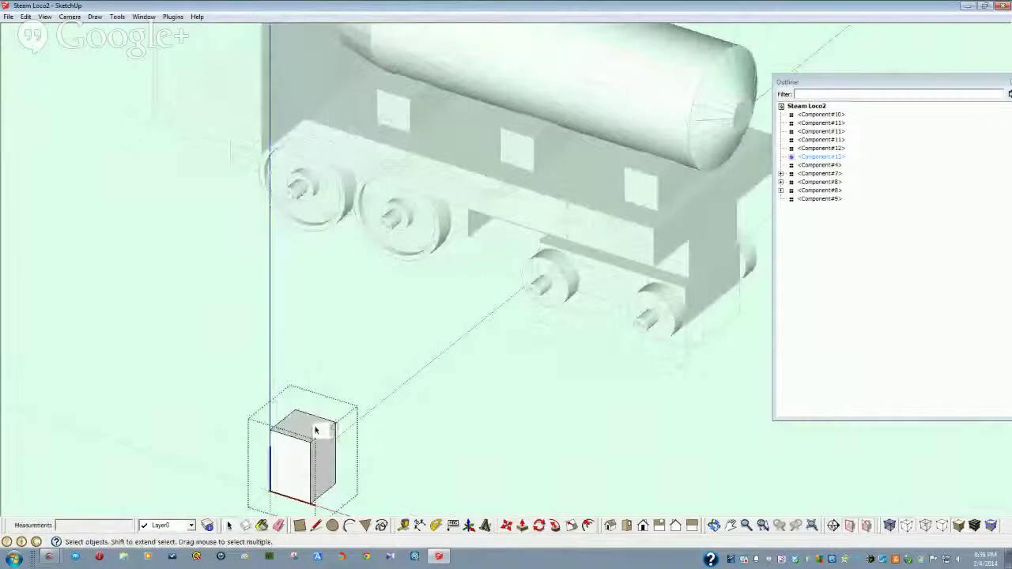
mouse_move(314, 429)
middle_mouse_down()
mouse_move(443, 413)
mouse_move(414, 400)
middle_mouse_up()
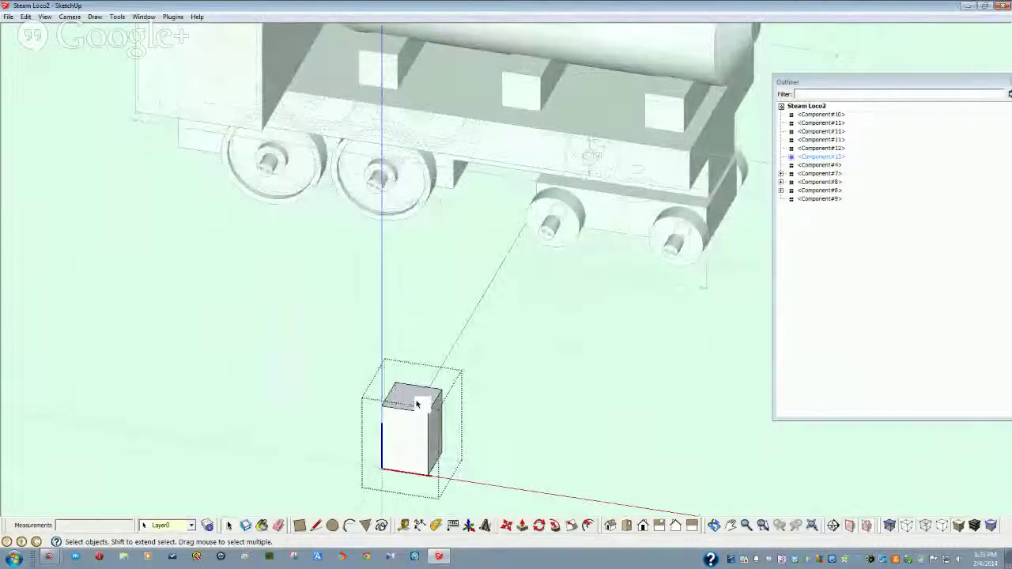
mouse_move(416, 423)
middle_mouse_down()
mouse_move(385, 515)
mouse_move(407, 525)
middle_mouse_up()
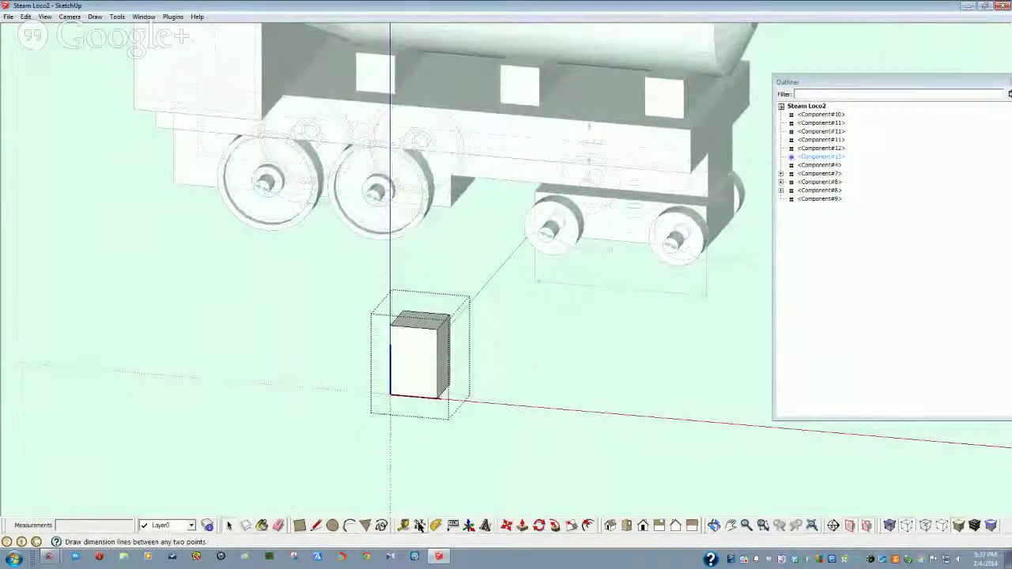
left_click(300, 525)
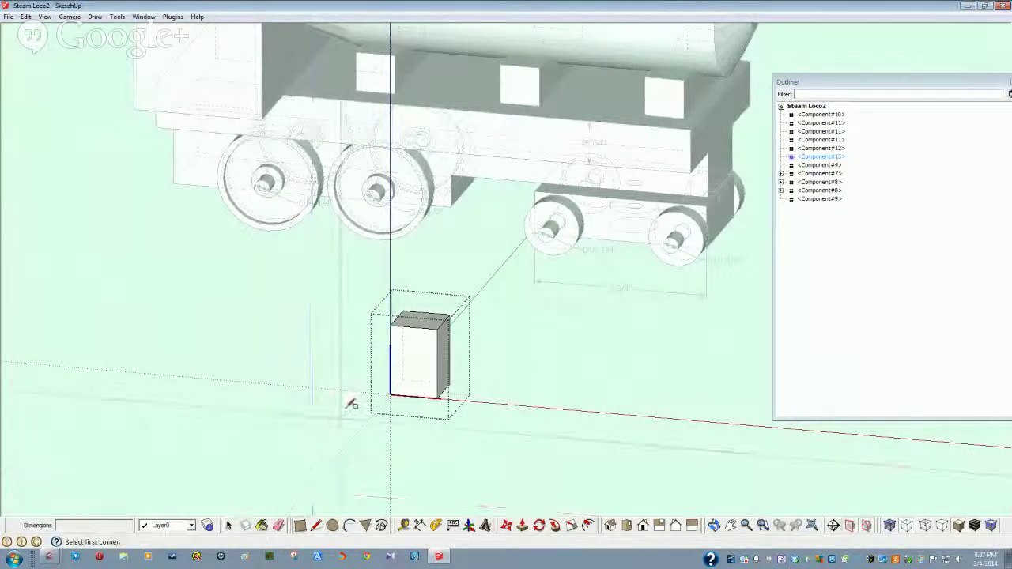
left_click(391, 337)
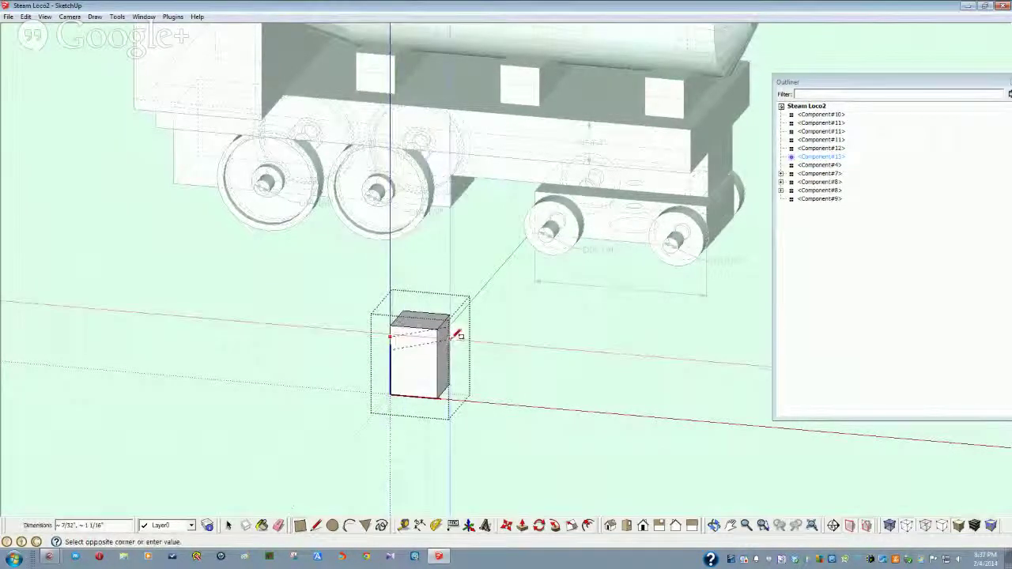
middle_click_drag(448, 340, 512, 338)
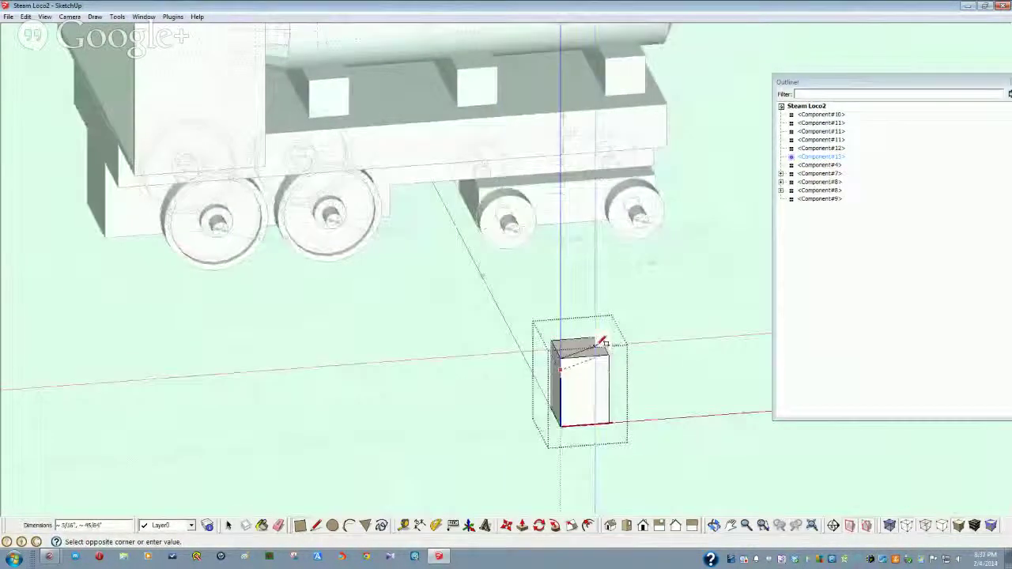
middle_click_drag(605, 347, 449, 342)
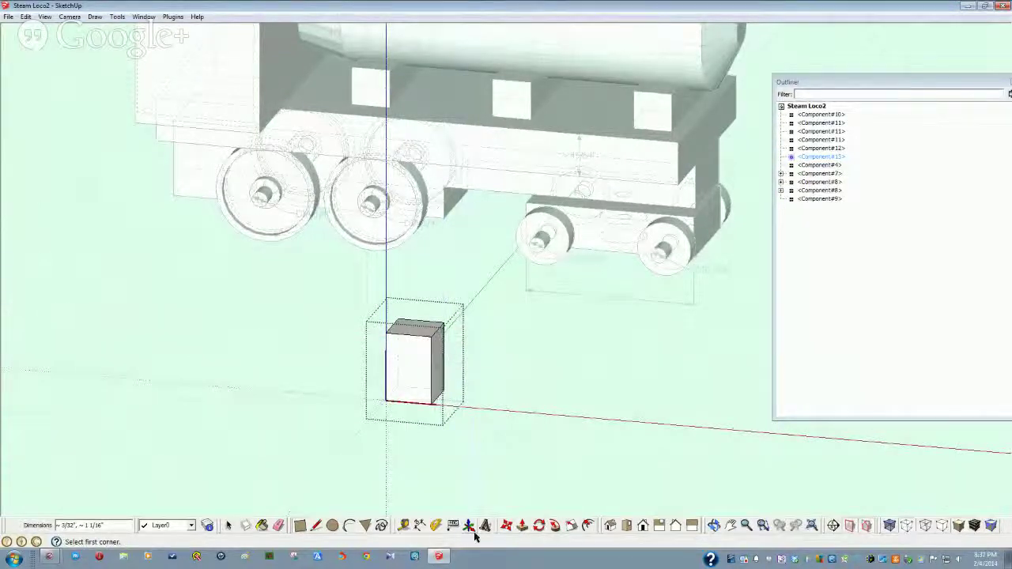
- Draw lines across the small block's side faces just below its top, marking off a narrow upper band
key("l")
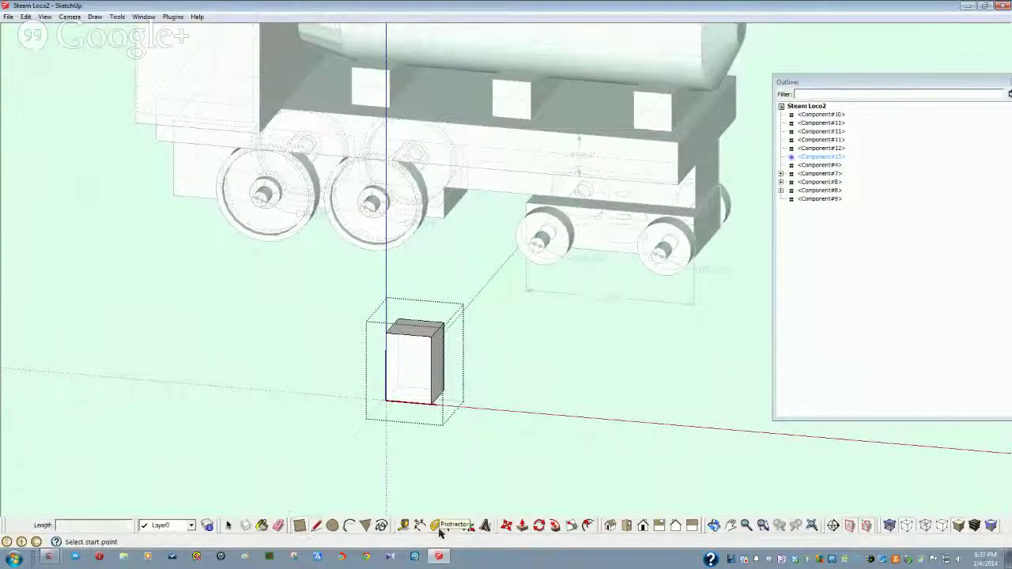
left_click(386, 341)
left_click(433, 343)
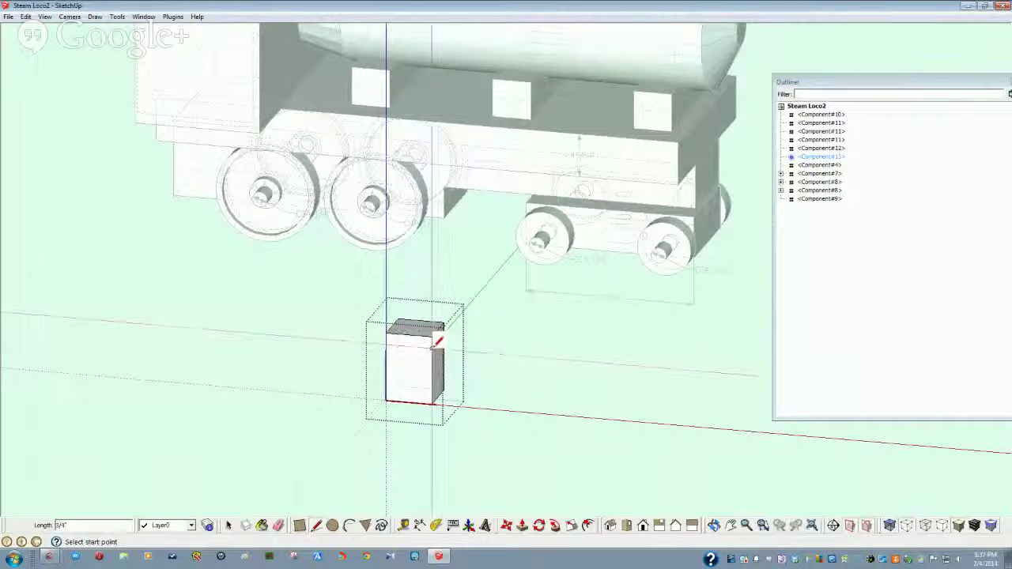
left_click(443, 341)
middle_click_drag(442, 341, 501, 278)
left_click(377, 316)
key("Escape")
left_click(475, 292)
left_click(518, 290)
key("space")
- Pull the small block's top face up by 5/32"
left_click(502, 279)
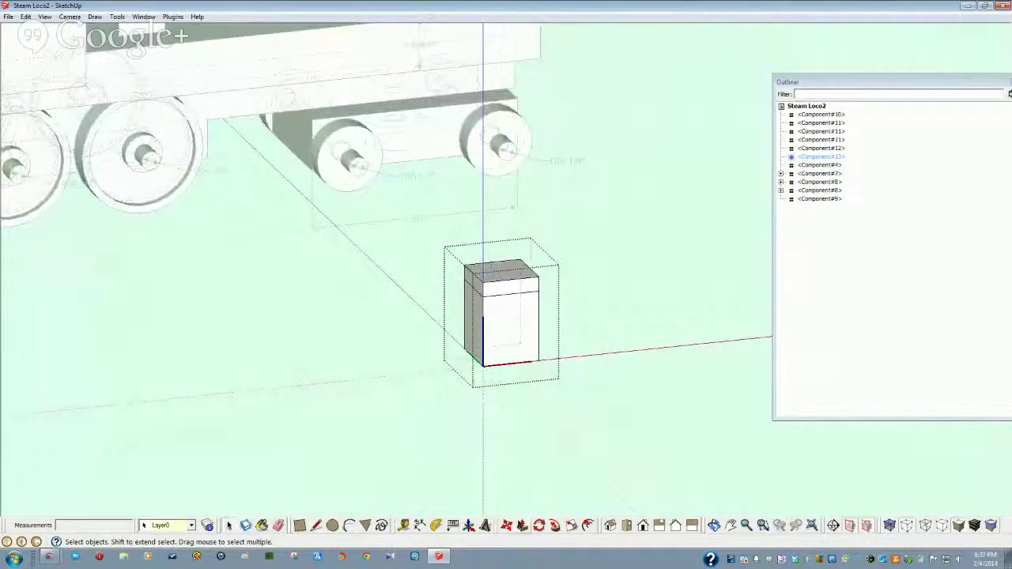
left_click(521, 525)
left_click(503, 270)
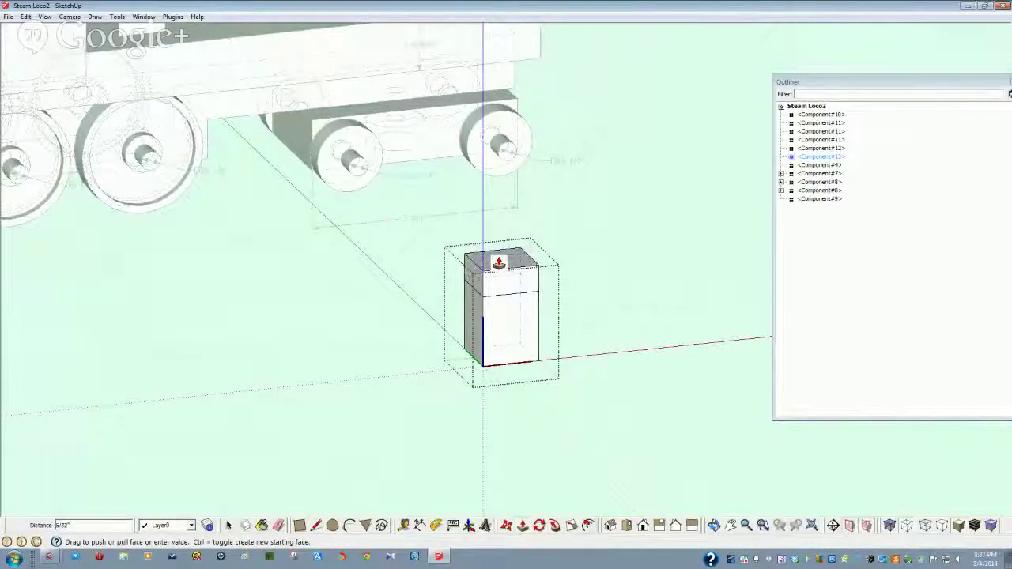
left_click(499, 263)
scroll(496, 264, "up", 3)
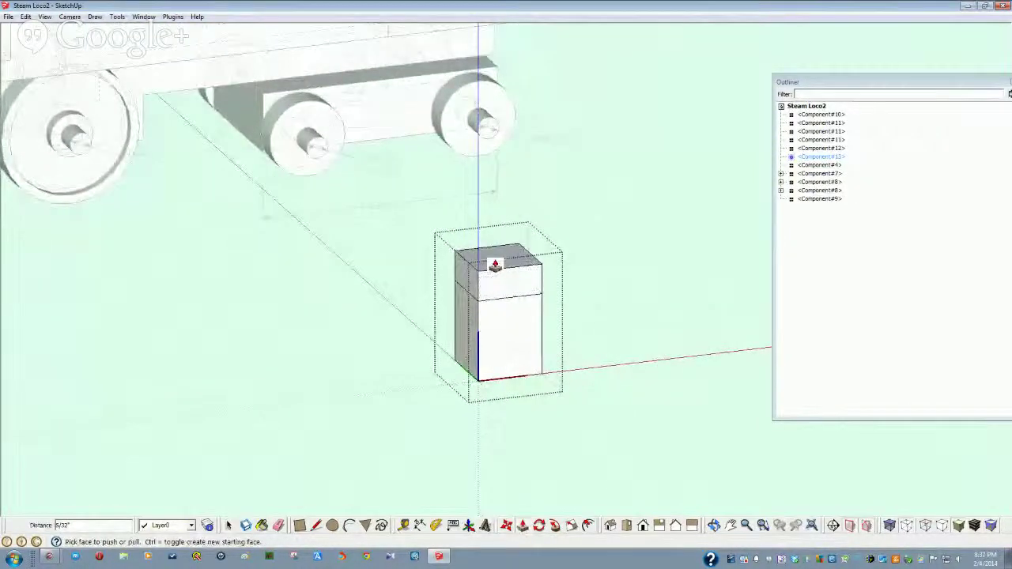
left_click(495, 265)
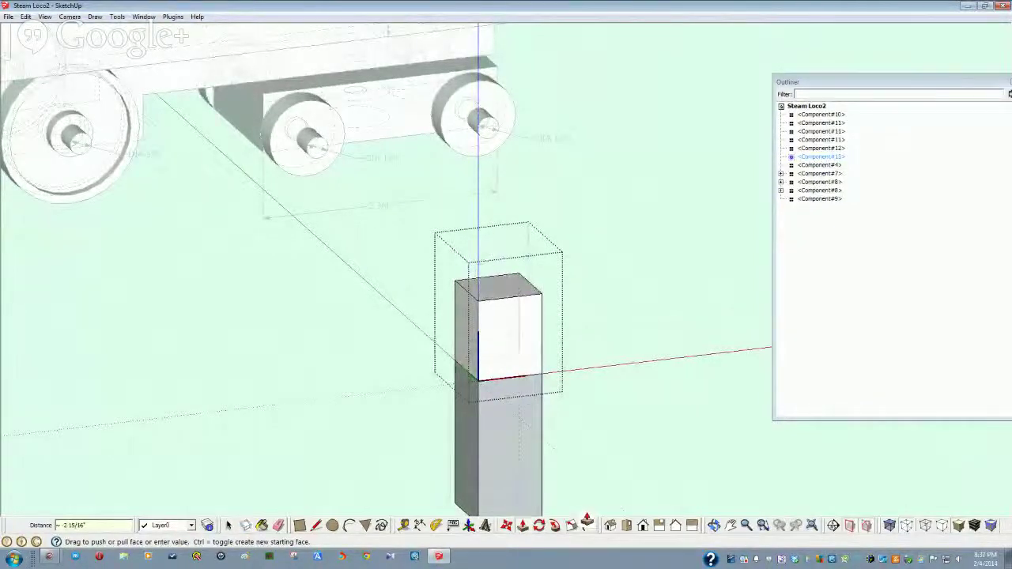
key("Escape")
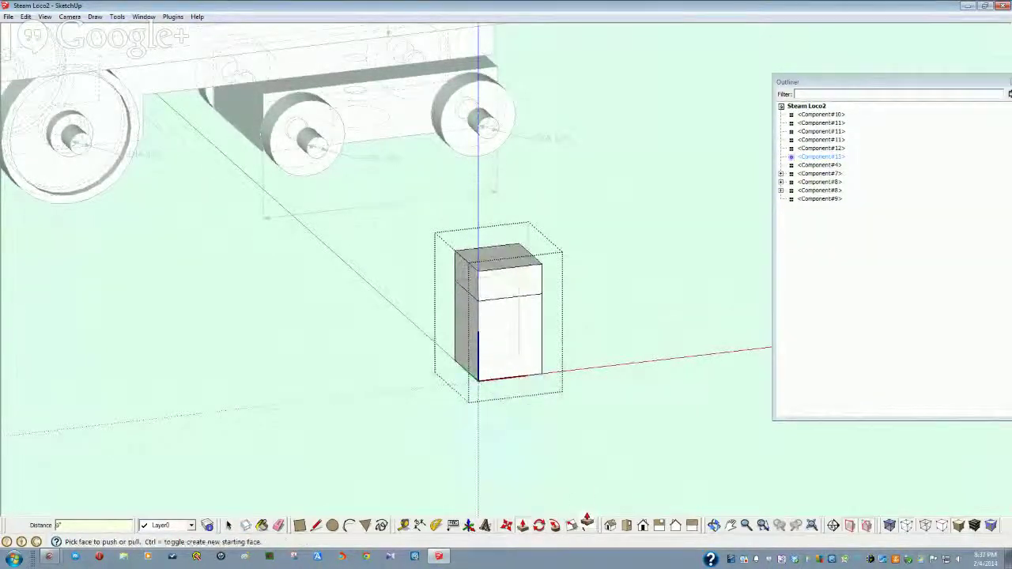
- Scale the small block's top face uniformly about its center to about 1.29, flaring the upper band outward
left_click(571, 525)
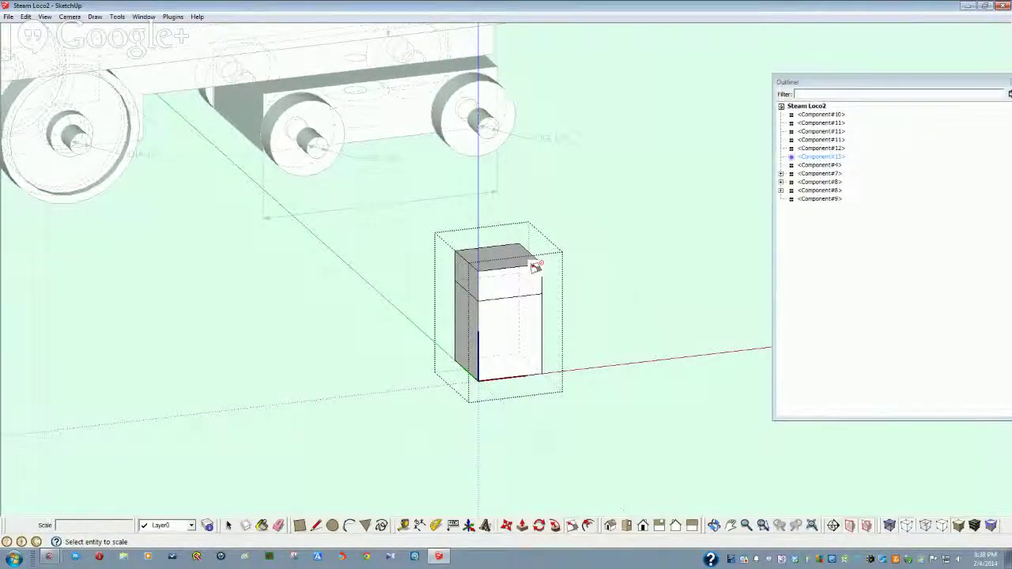
key("space")
left_click(572, 488)
double_click(510, 260)
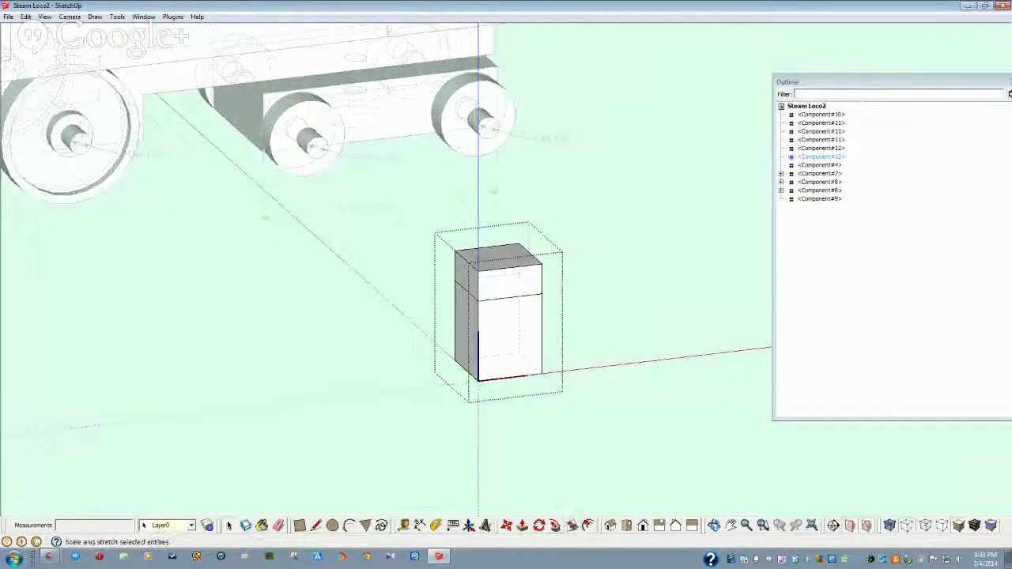
left_click(555, 525)
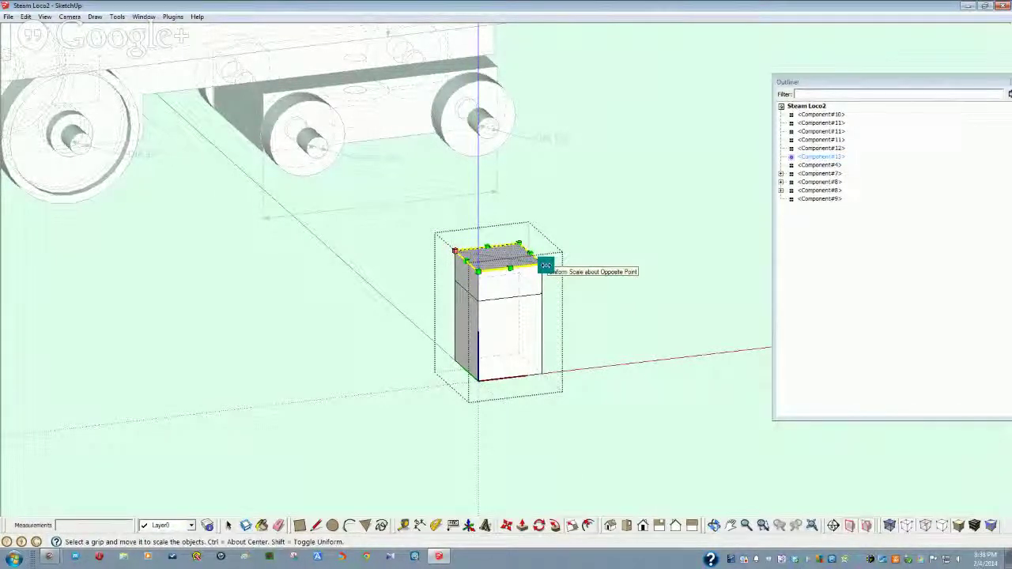
left_click_drag(545, 264, 554, 271)
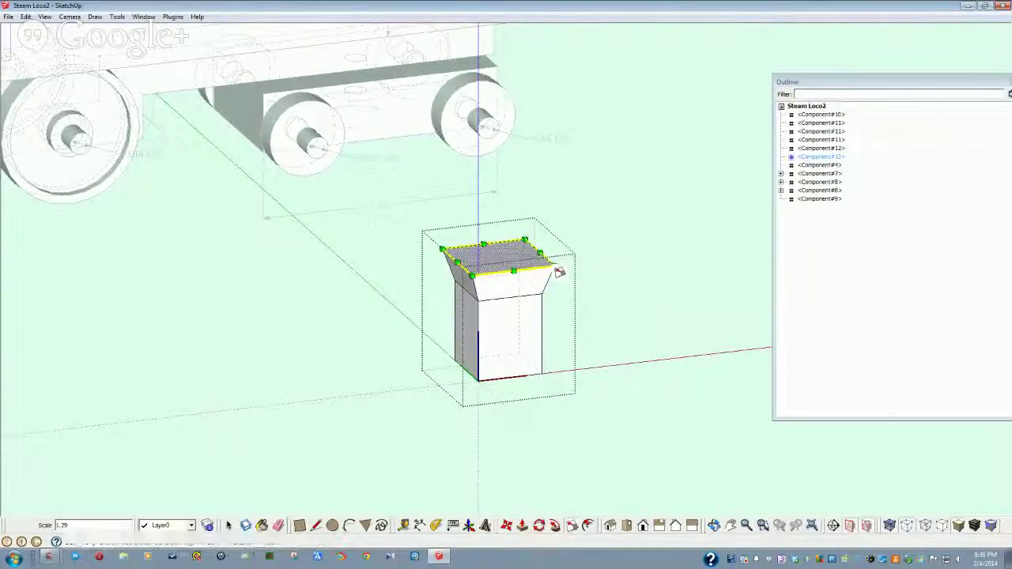
key("space")
- Extrude the flared top face of the small block upward by 59/64"
left_click(509, 263)
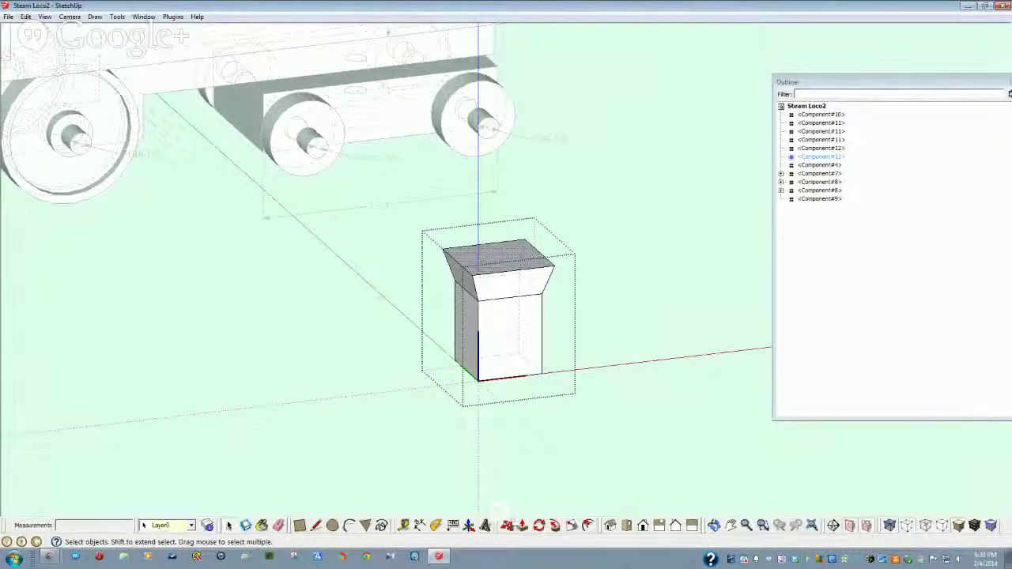
left_click(522, 528)
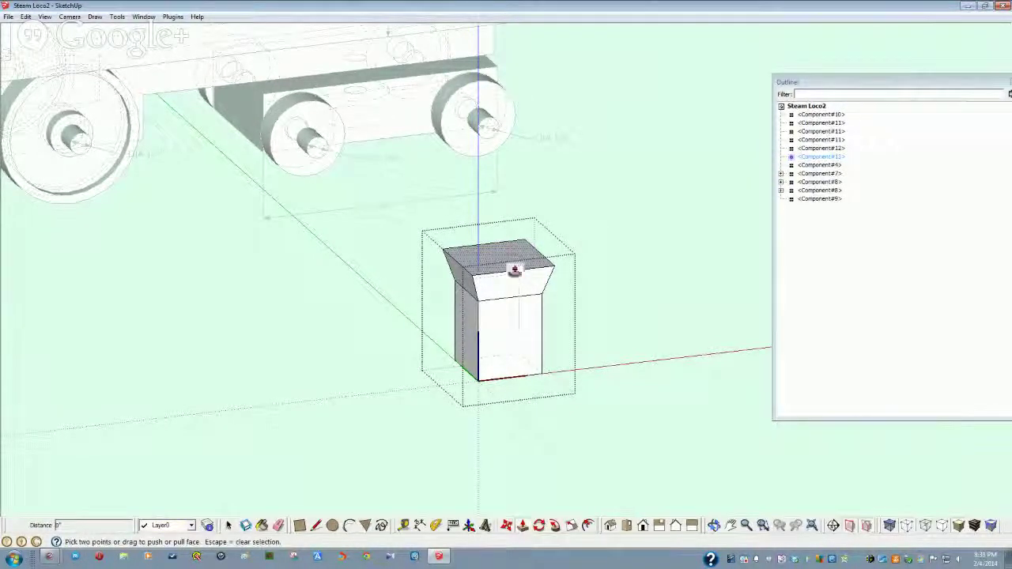
left_click_drag(499, 252, 498, 188)
scroll(490, 229, "up", 5)
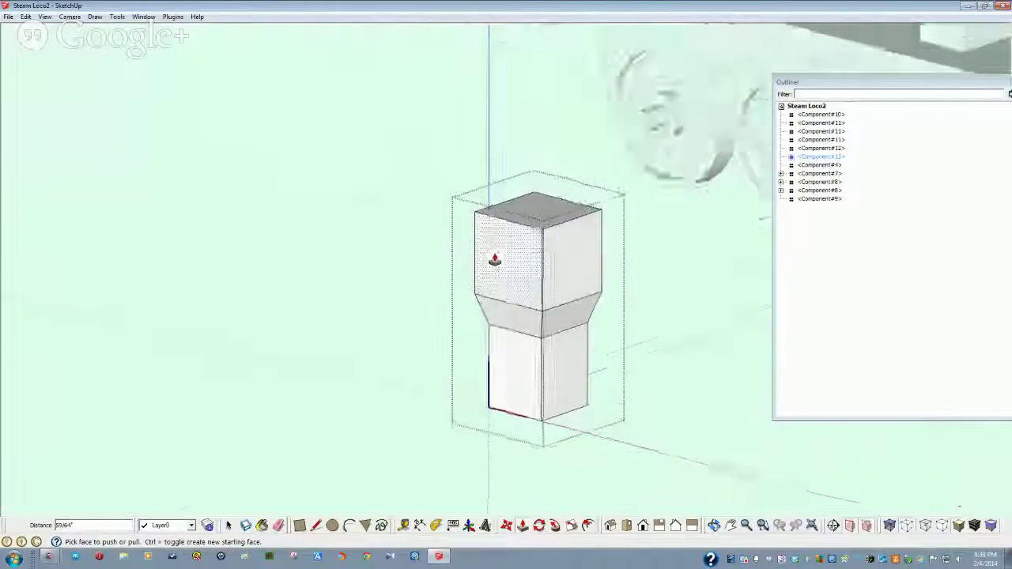
key("space")
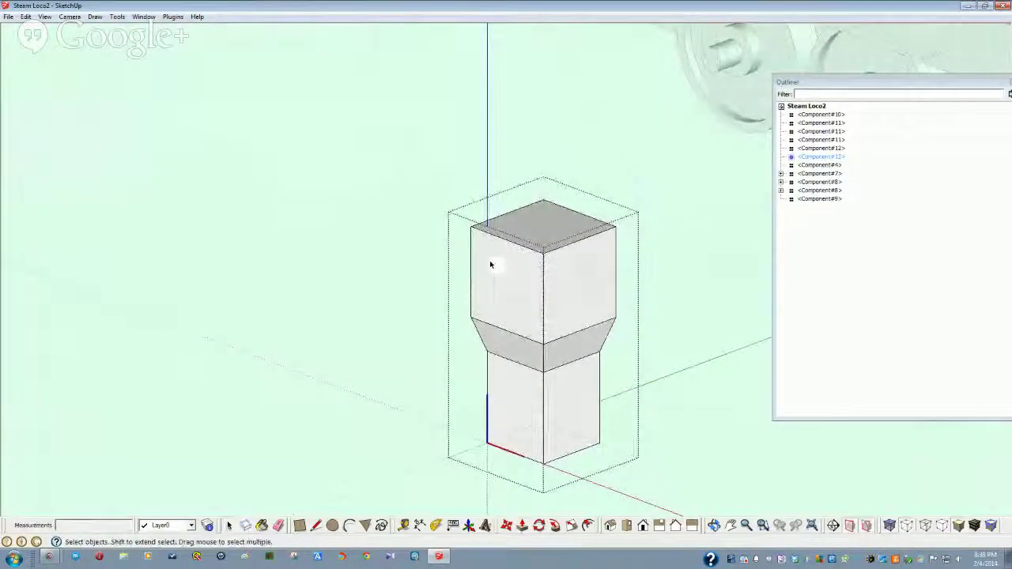
- Group the four edges around the block's top face and close the component
middle_click_drag(558, 250, 518, 237)
double_click(513, 240)
left_click(513, 239)
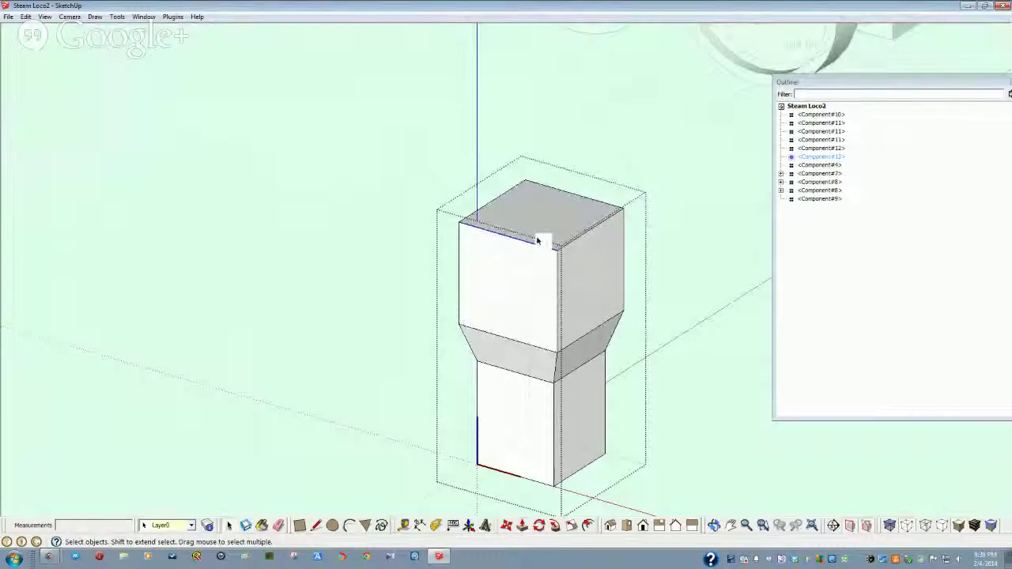
left_click(580, 238, "shift")
left_click(581, 196, "shift")
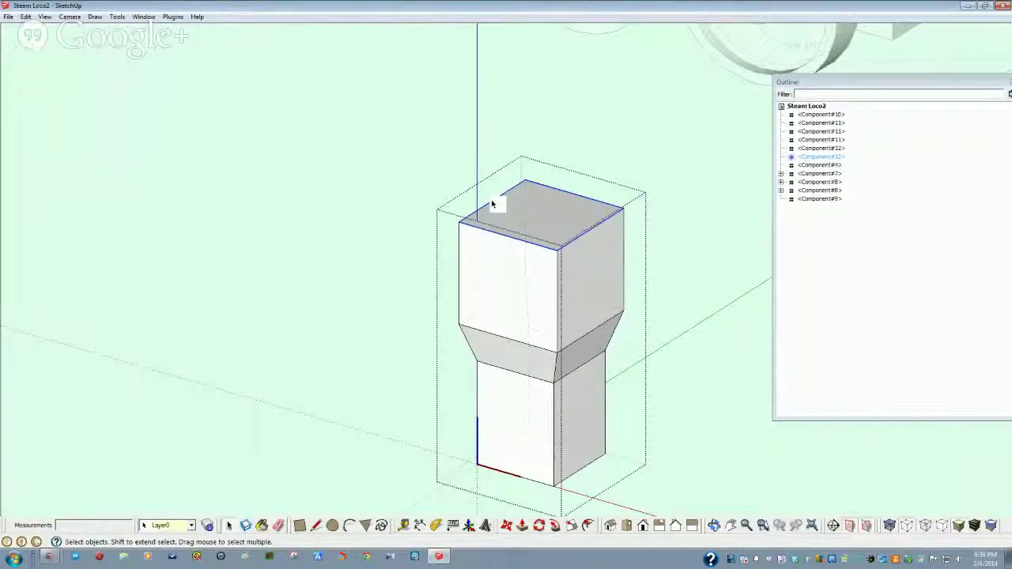
key("shift+g")
left_click(323, 270)
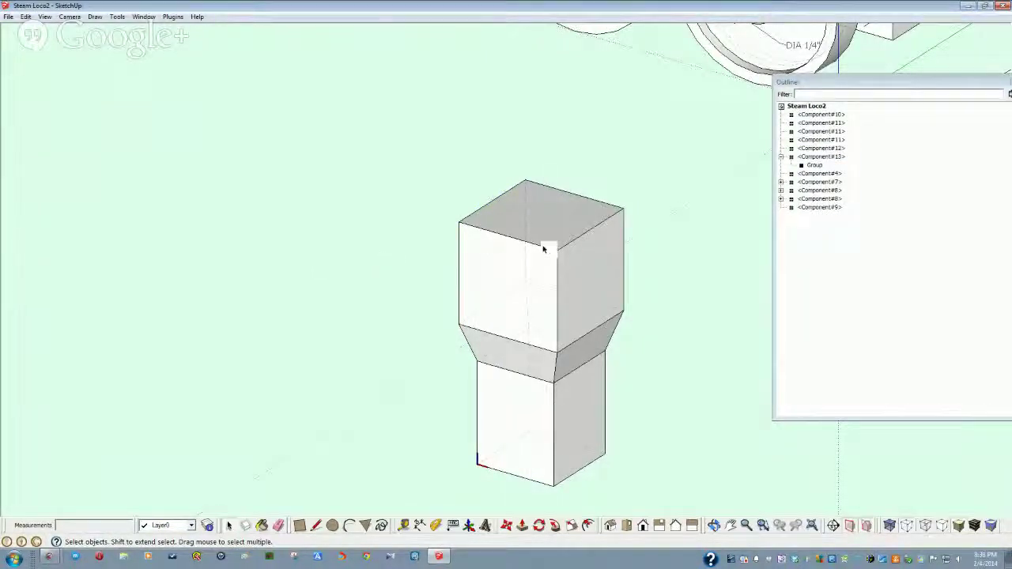
- Reopen the block component and pull its top face up about 3/8" above the grouped edges
left_click(531, 272)
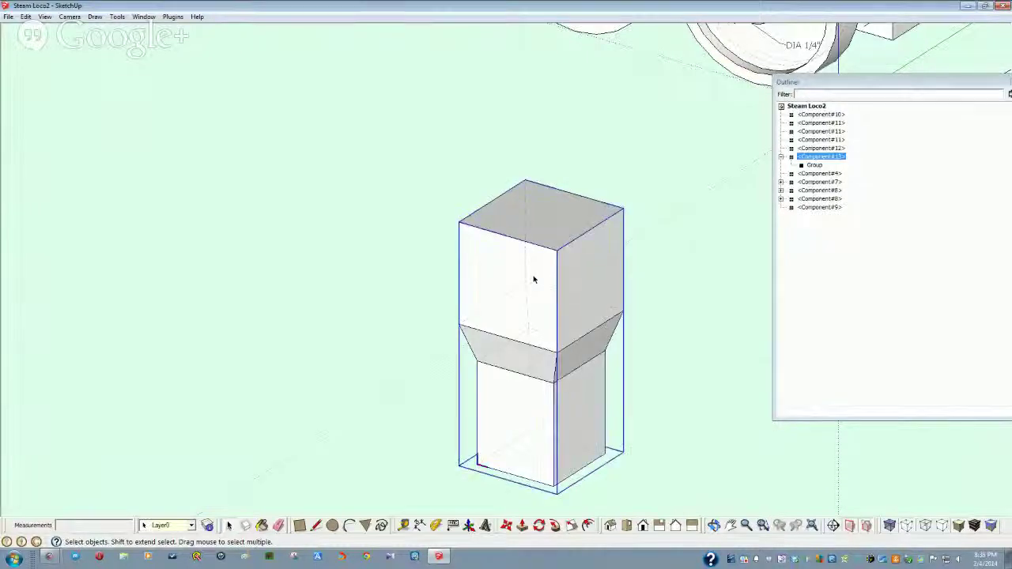
double_click(533, 276)
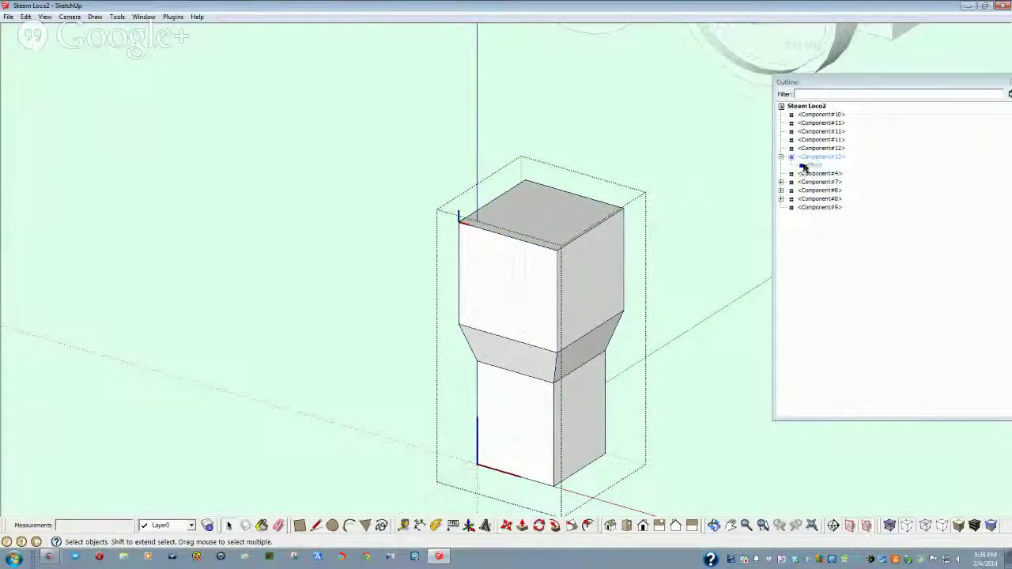
left_click(572, 224)
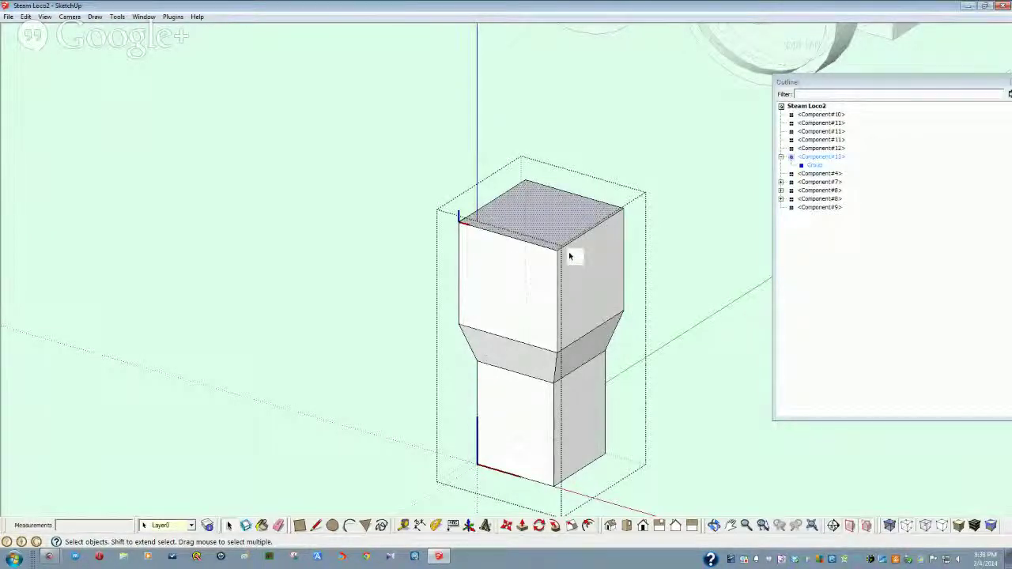
left_click(523, 526)
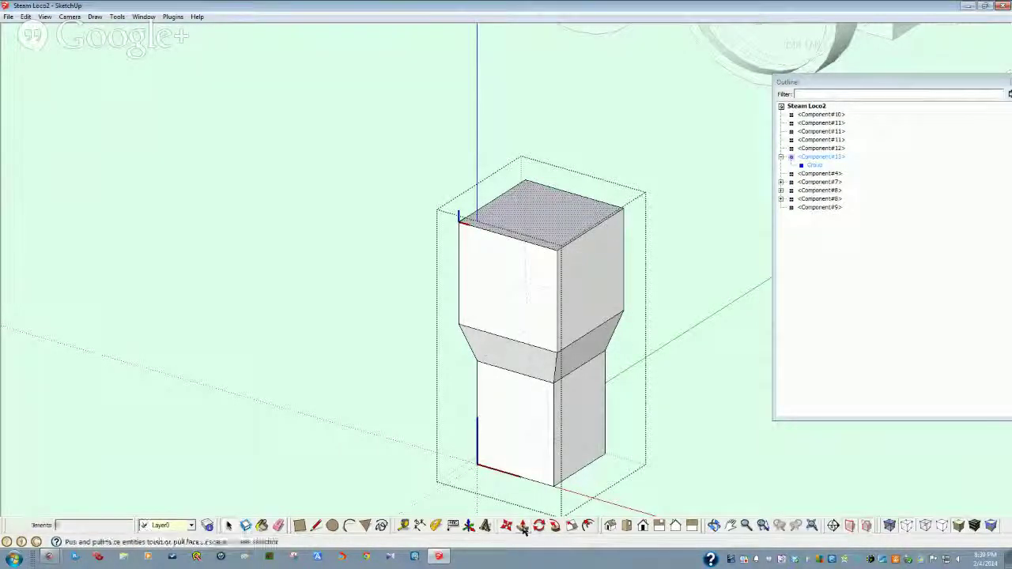
left_click_drag(543, 211, 542, 169)
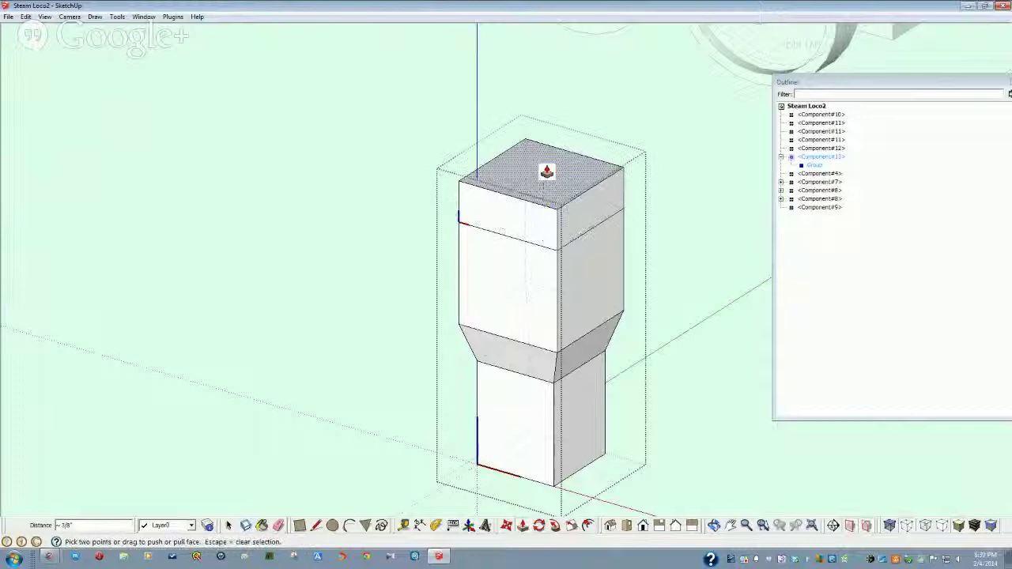
- Explode the edge group inside the block component so its lines split the side faces, and check the separate faces
left_click(811, 167)
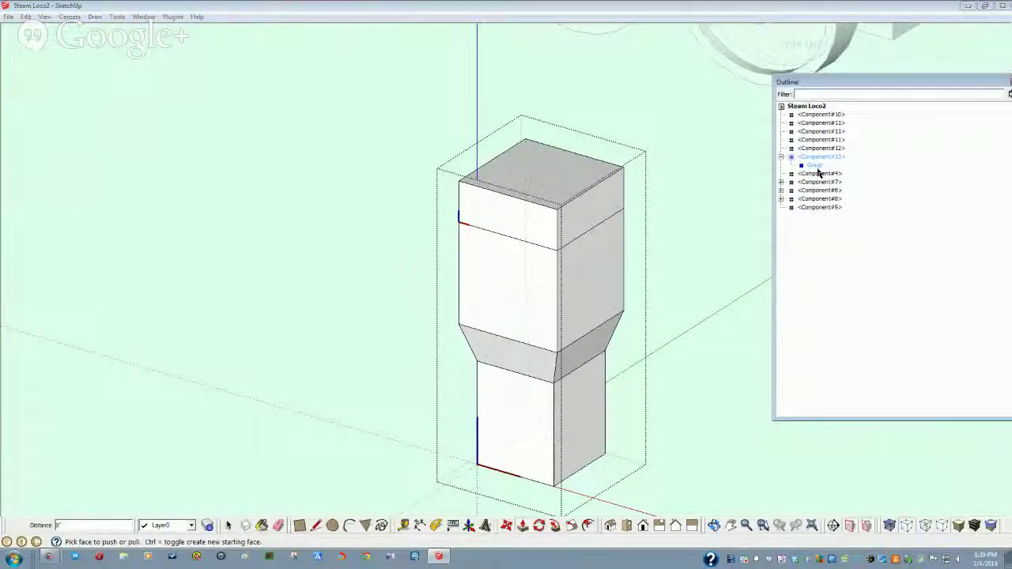
right_click(817, 166)
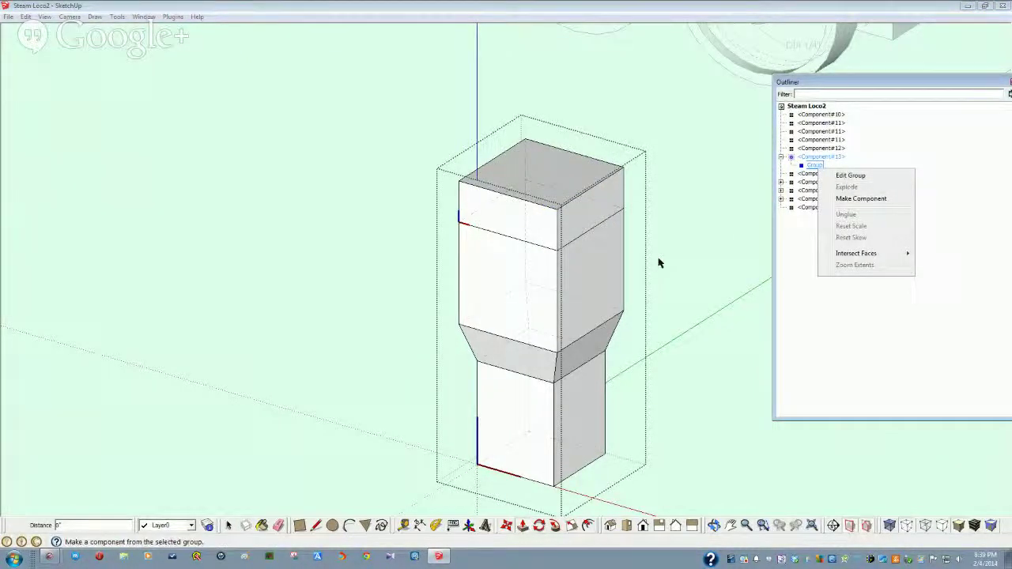
left_click(576, 237)
key("space")
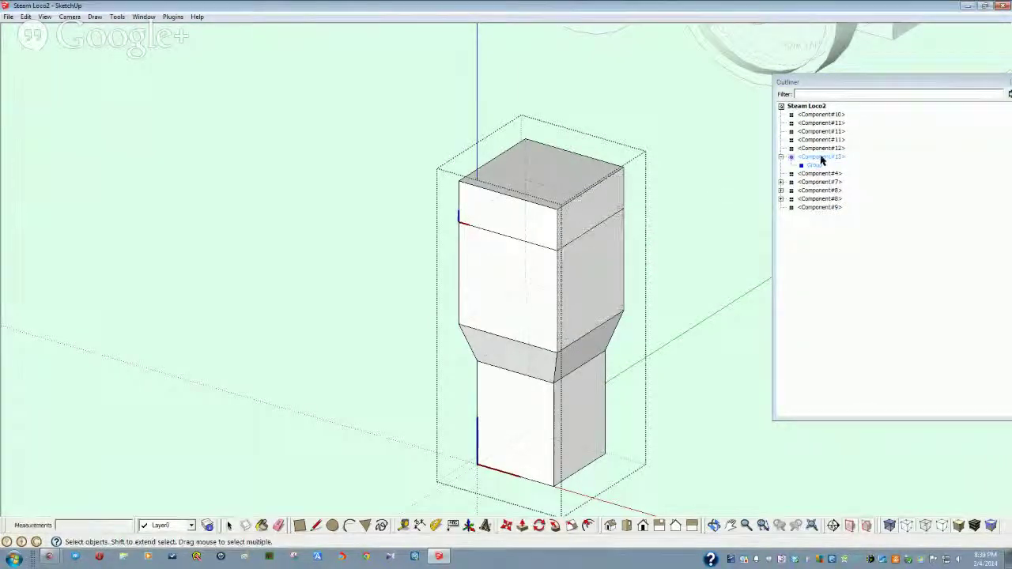
left_click(815, 166)
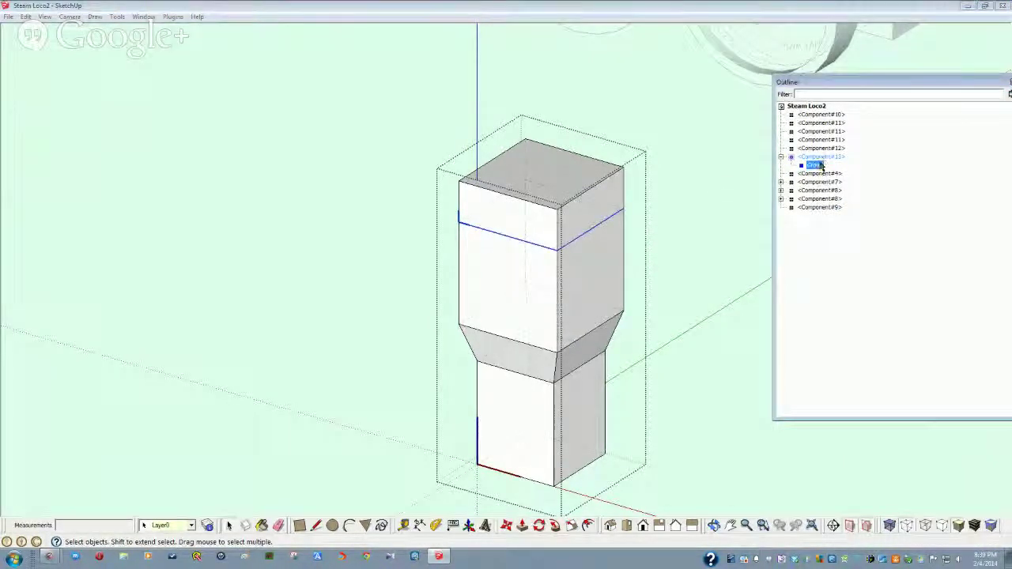
right_click(819, 168)
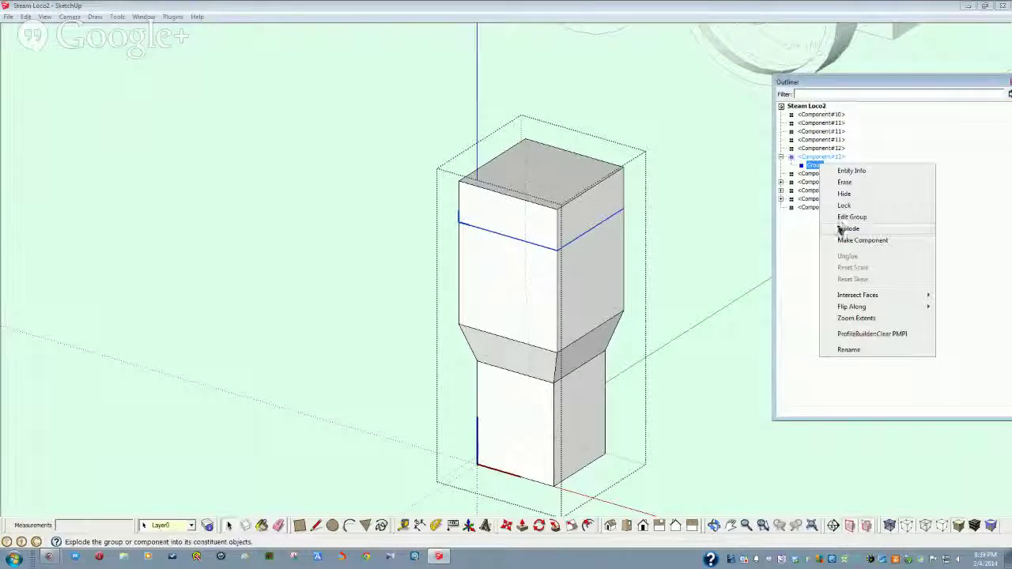
left_click(846, 229)
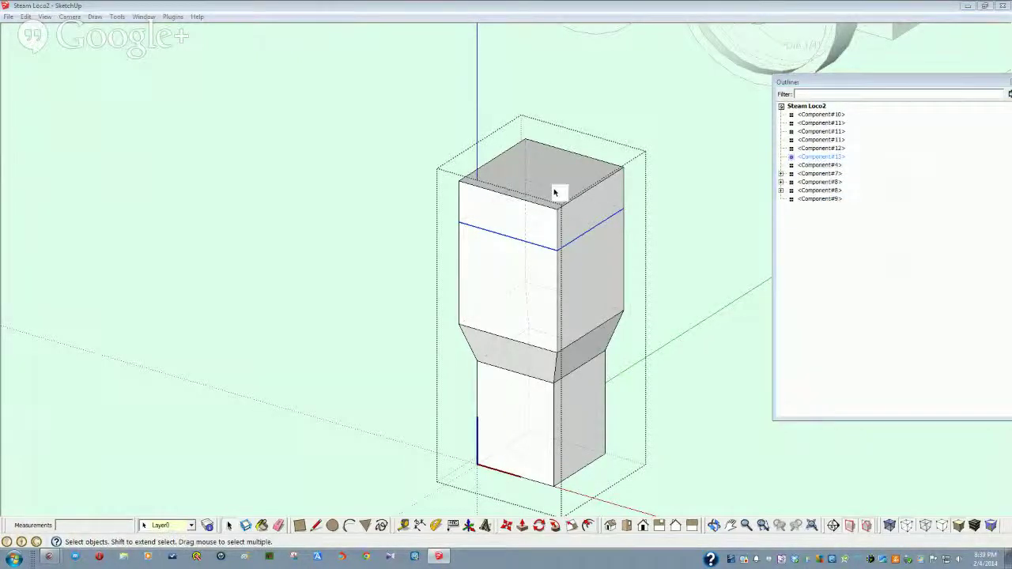
left_click(536, 231)
left_click(590, 221)
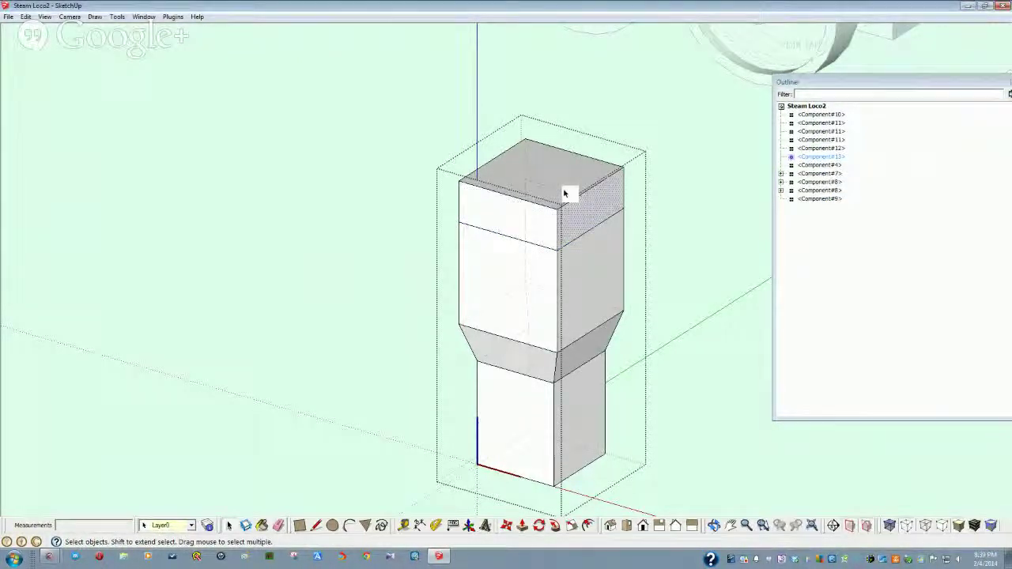
left_click(511, 355)
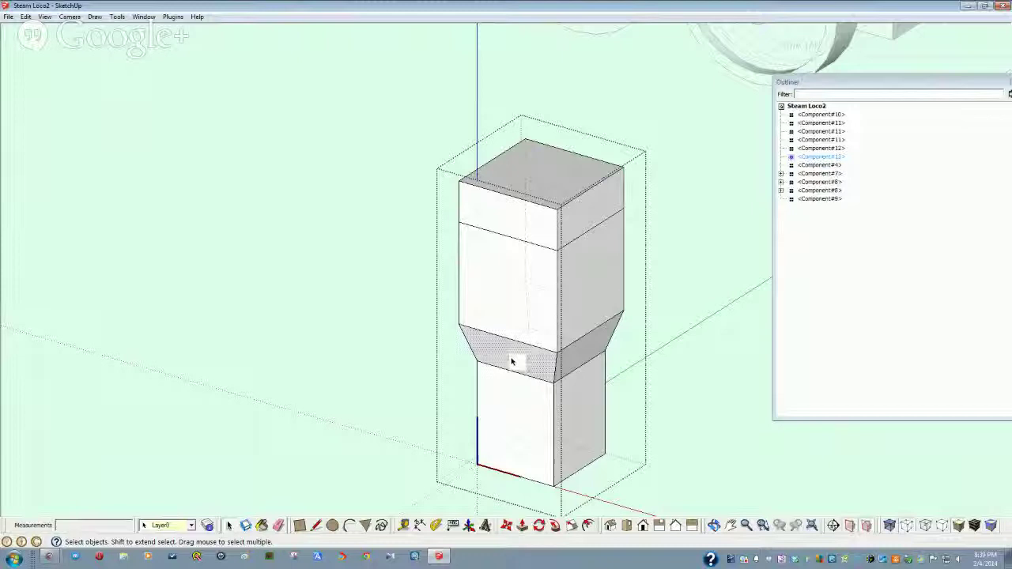
- Scale the block's top face uniformly about its center to 0.50, tapering the uppermost band inward
left_click(537, 183)
middle_click_drag(520, 244, 518, 515)
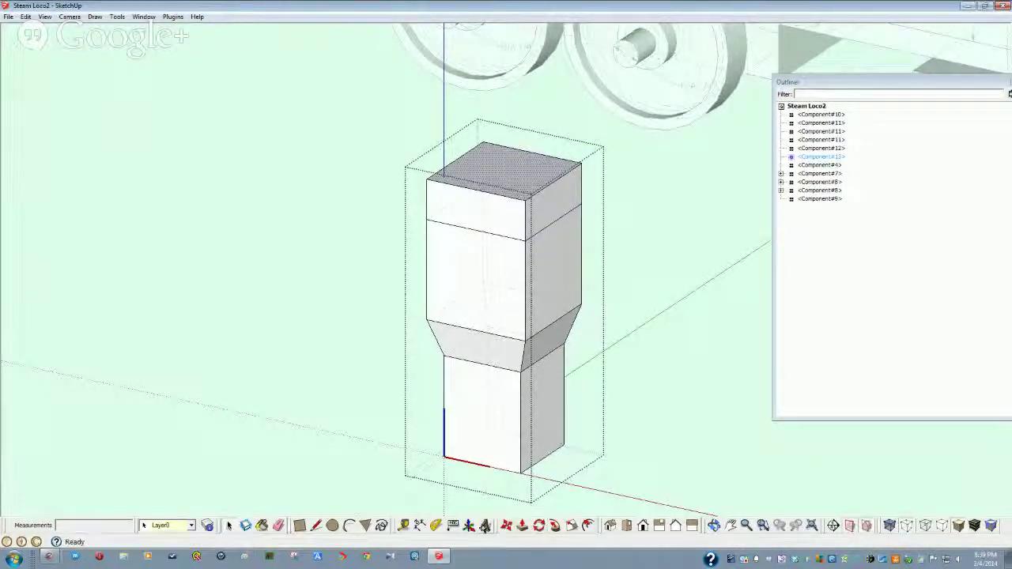
middle_click_drag(479, 496, 587, 501)
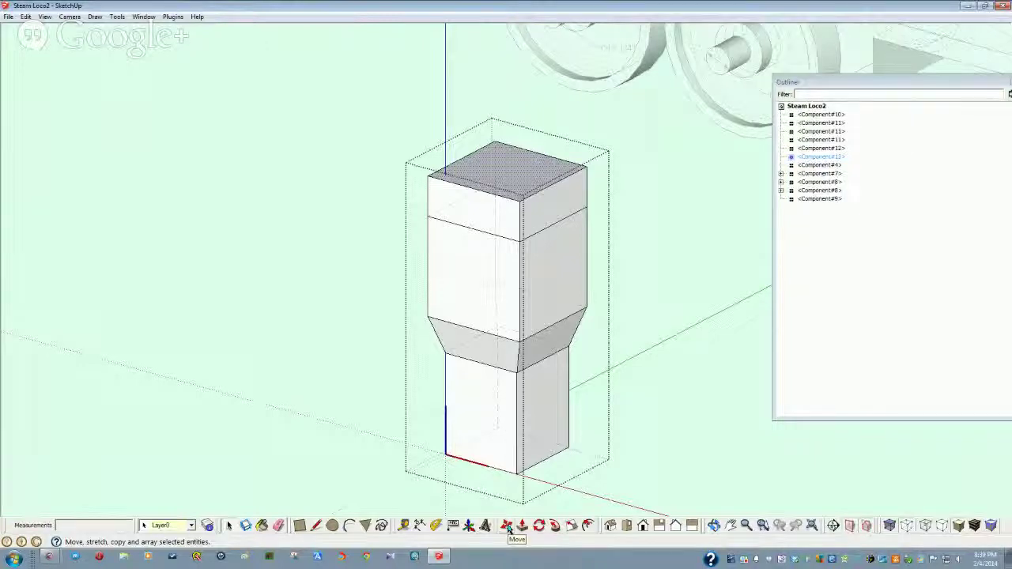
left_click(573, 527)
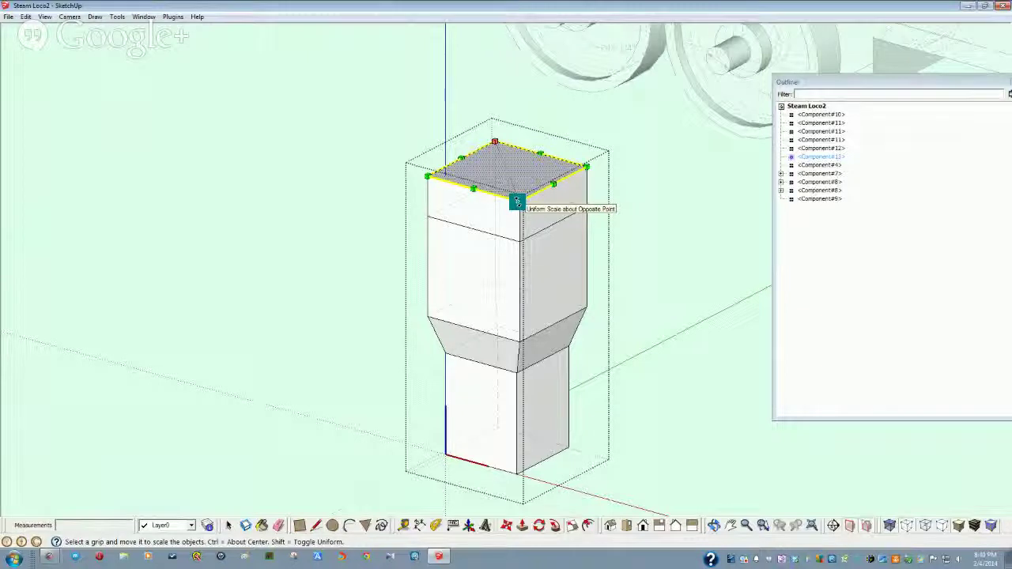
key("ctrl")
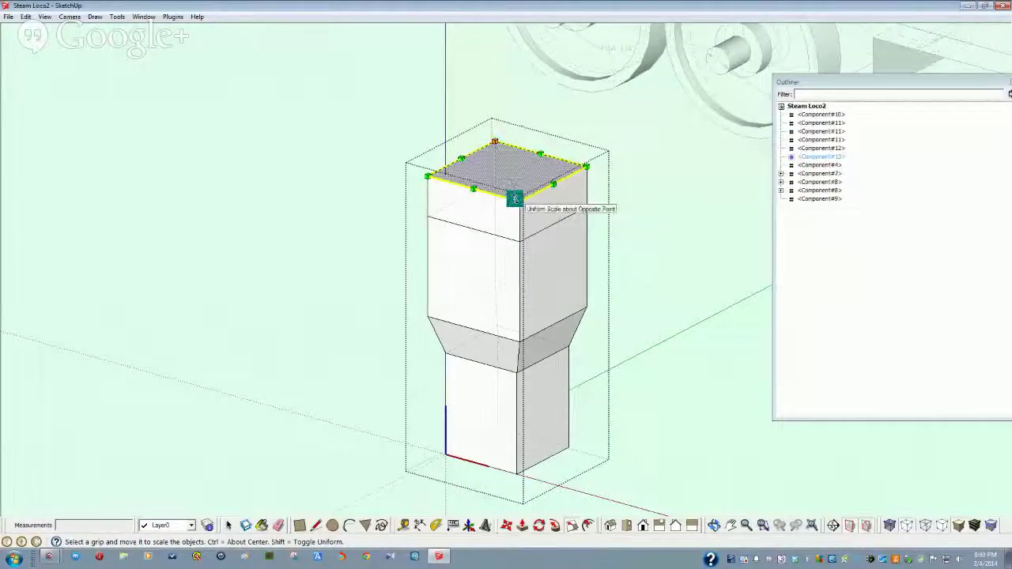
left_click_drag(514, 198, 511, 186, "ctrl")
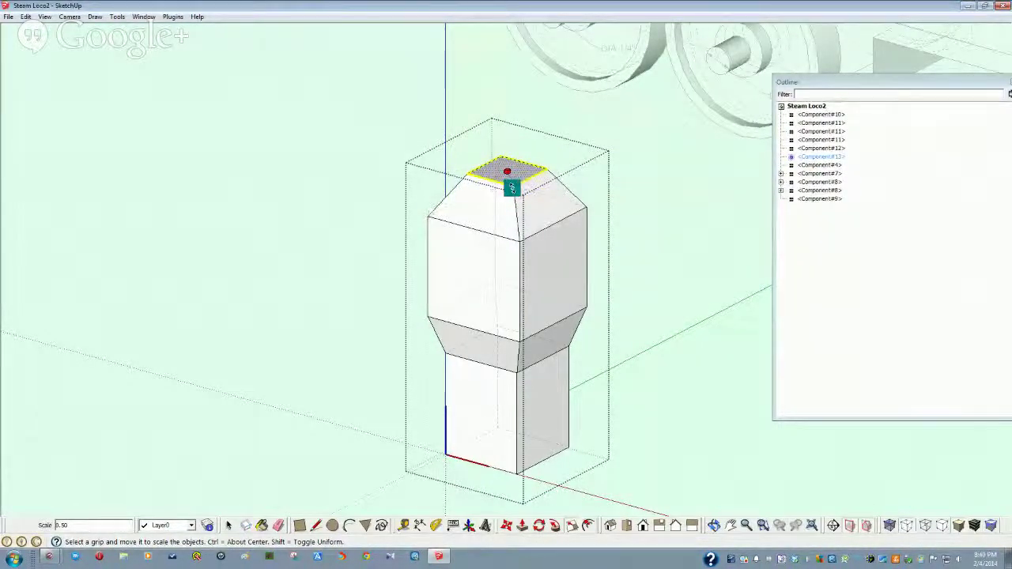
key("space")
- Pull the small top face up slightly to form a thin cap, and close the component
middle_click_drag(587, 404, 614, 390)
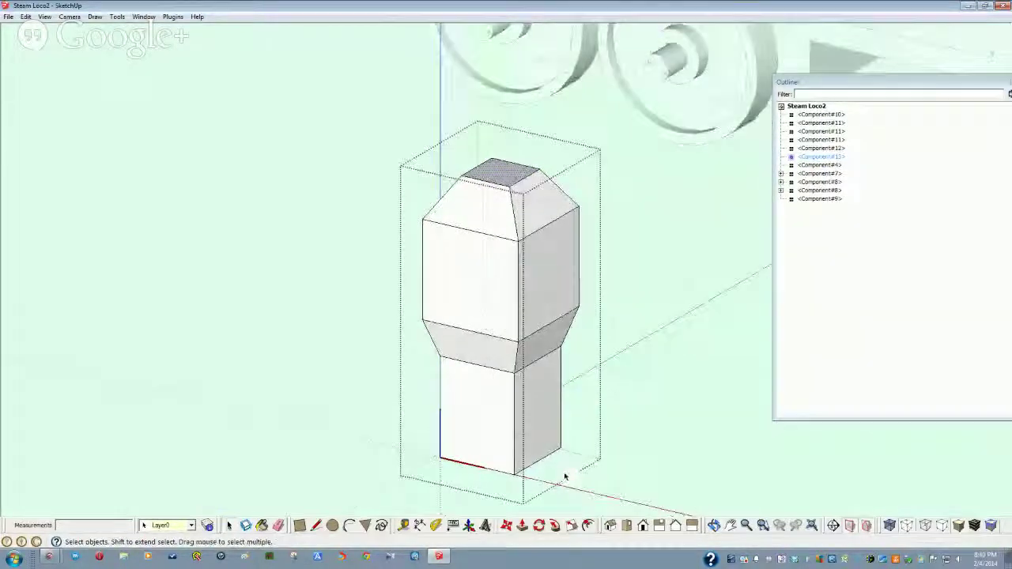
middle_click_drag(546, 490, 529, 506)
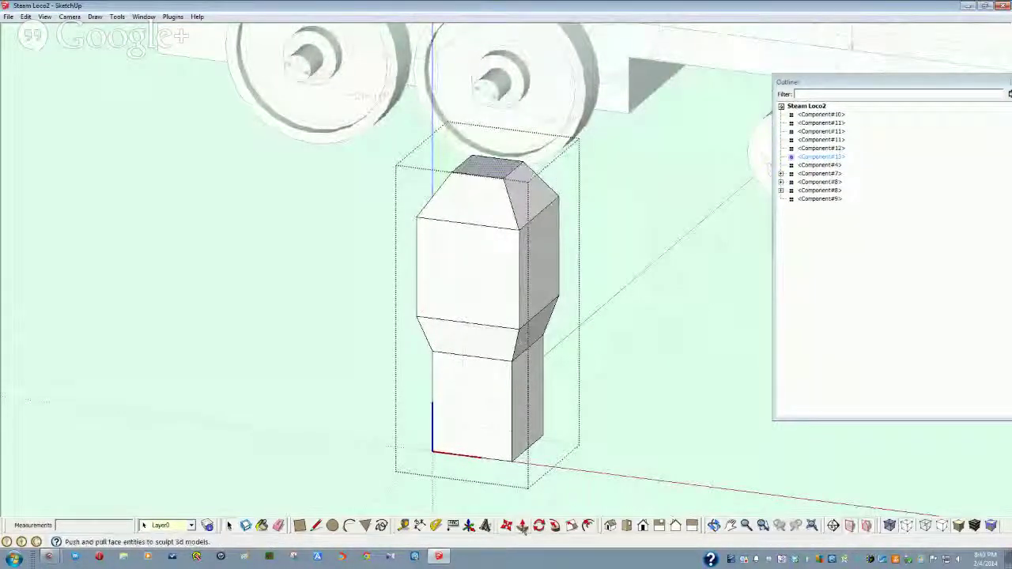
left_click(522, 525)
mouse_move(487, 158)
left_mouse_down()
mouse_move(480, 166)
mouse_move(481, 151)
left_mouse_up()
key("space")
left_click(343, 298)
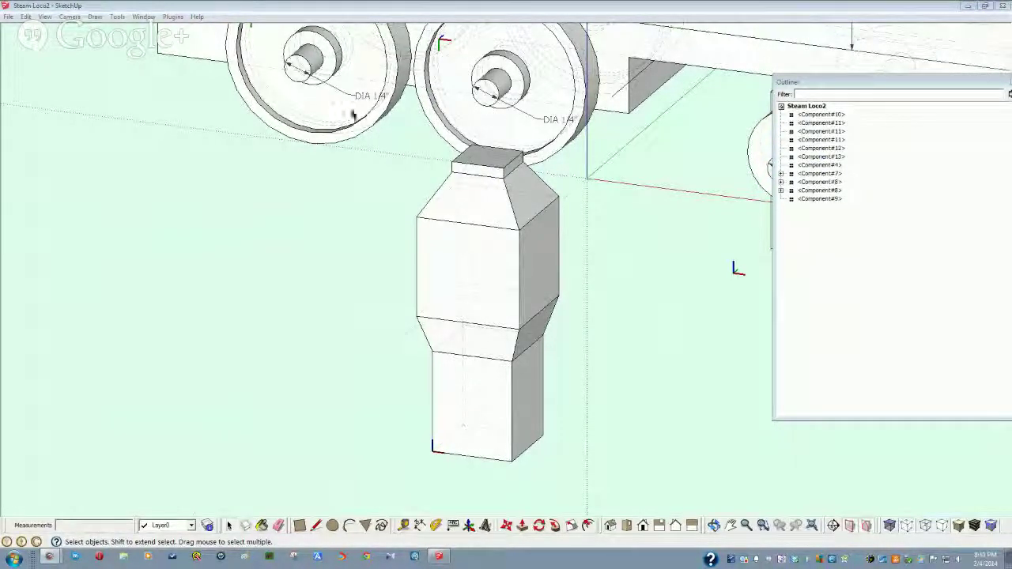
- Switch to the web browser, search Google Images for "Steam locomotive" and enlarge the CP_steam_loco.jpg photo
key("alt+Tab")
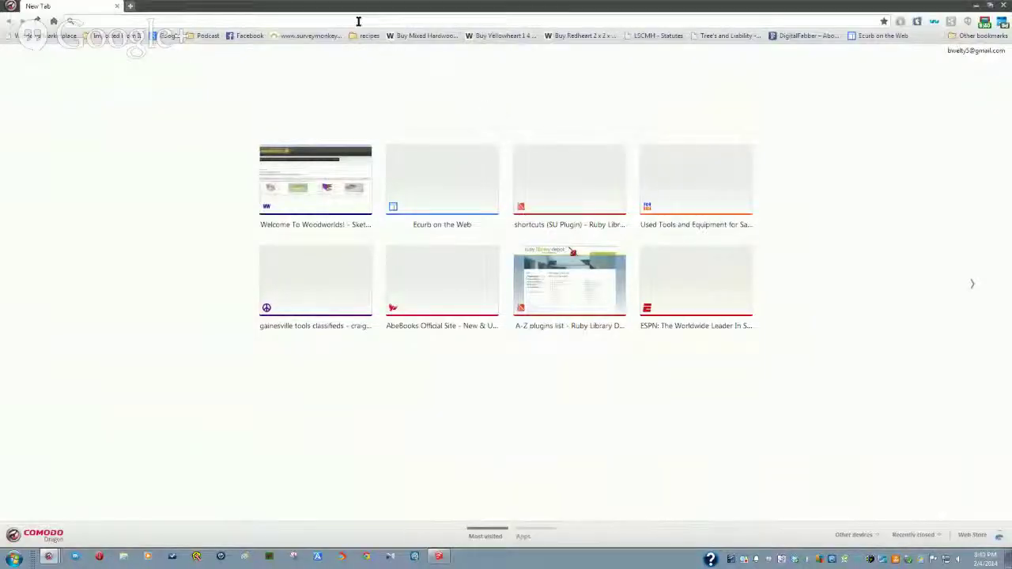
type("st")
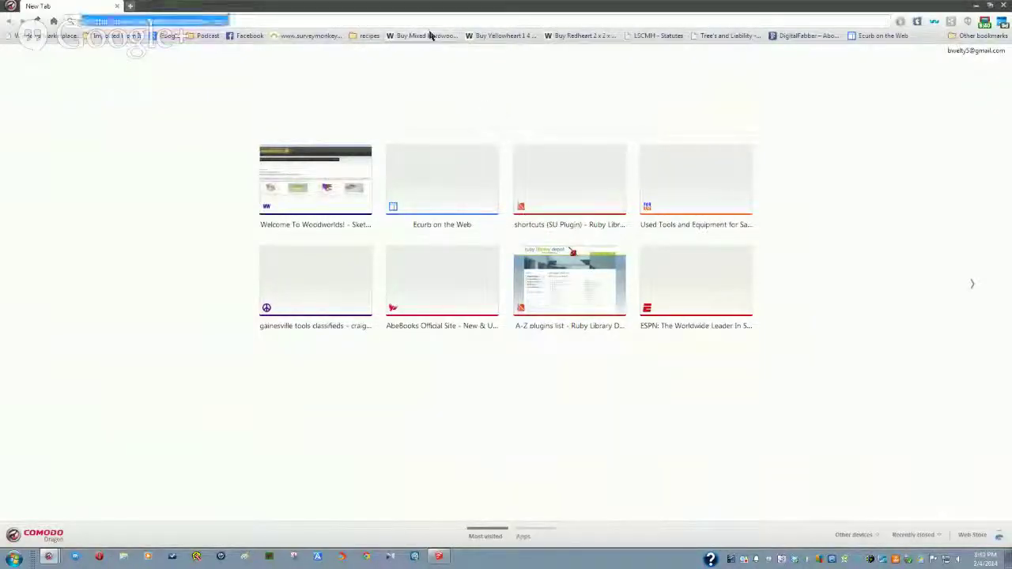
type("eam")
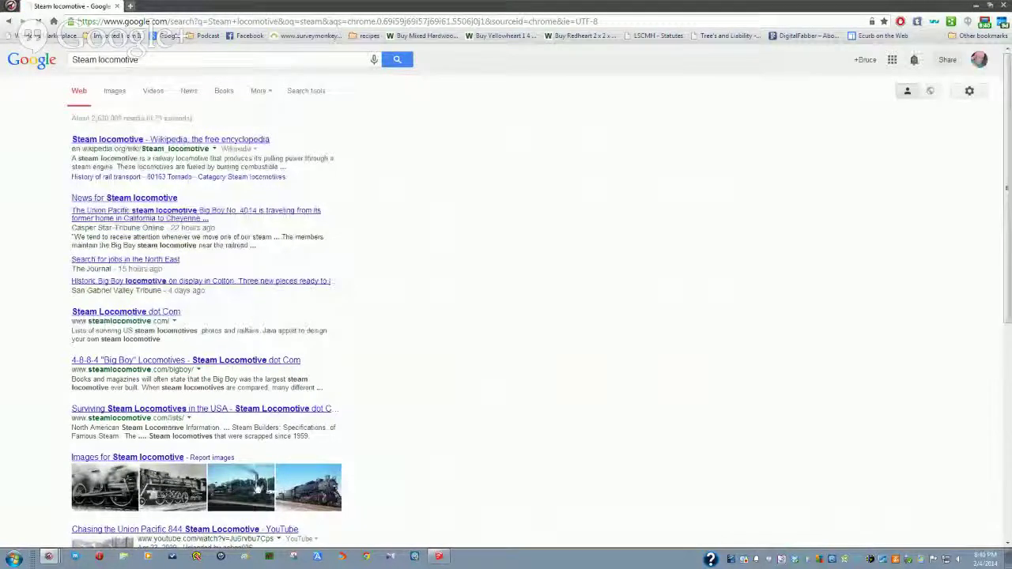
left_click(115, 90)
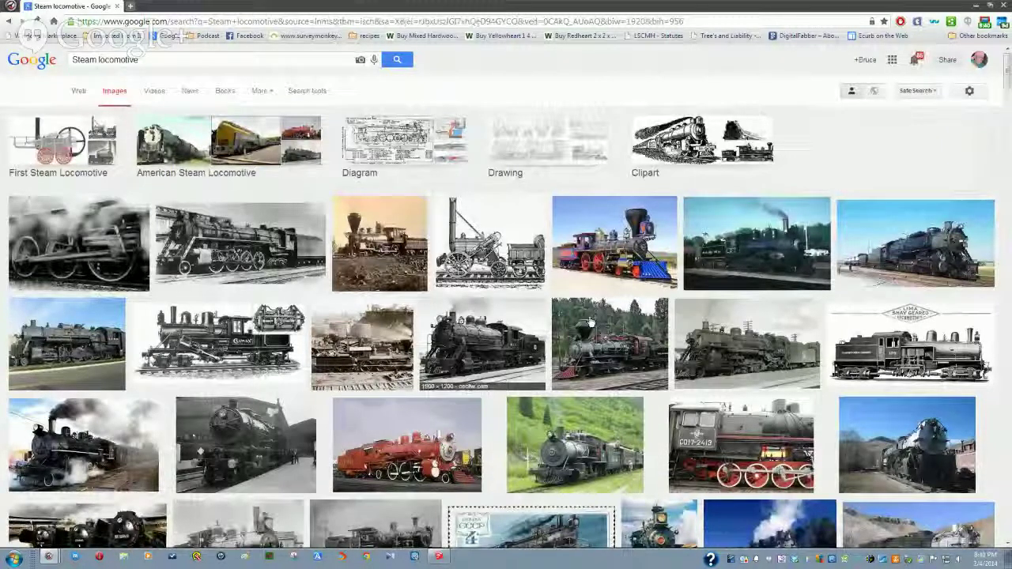
left_click(648, 230)
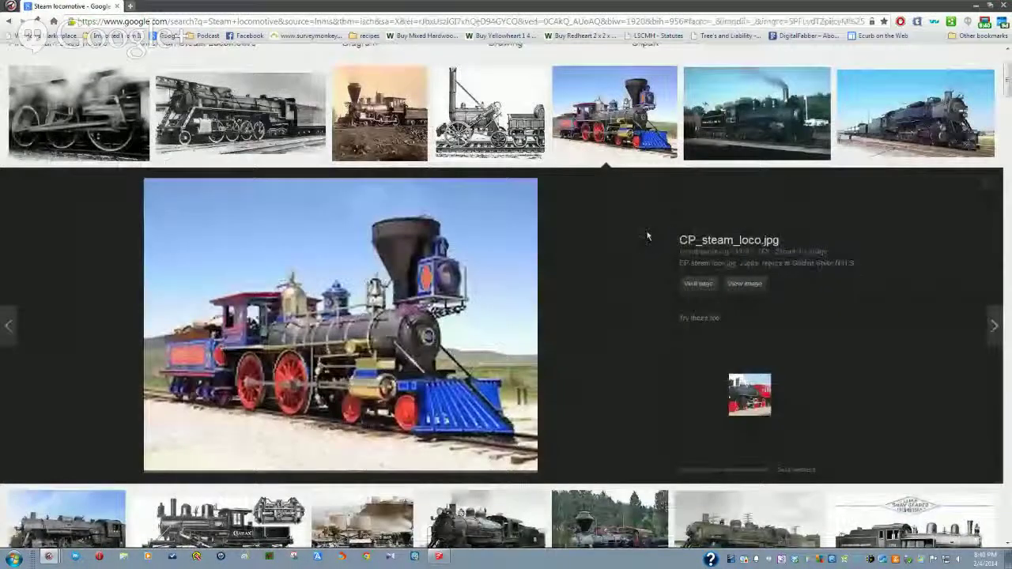